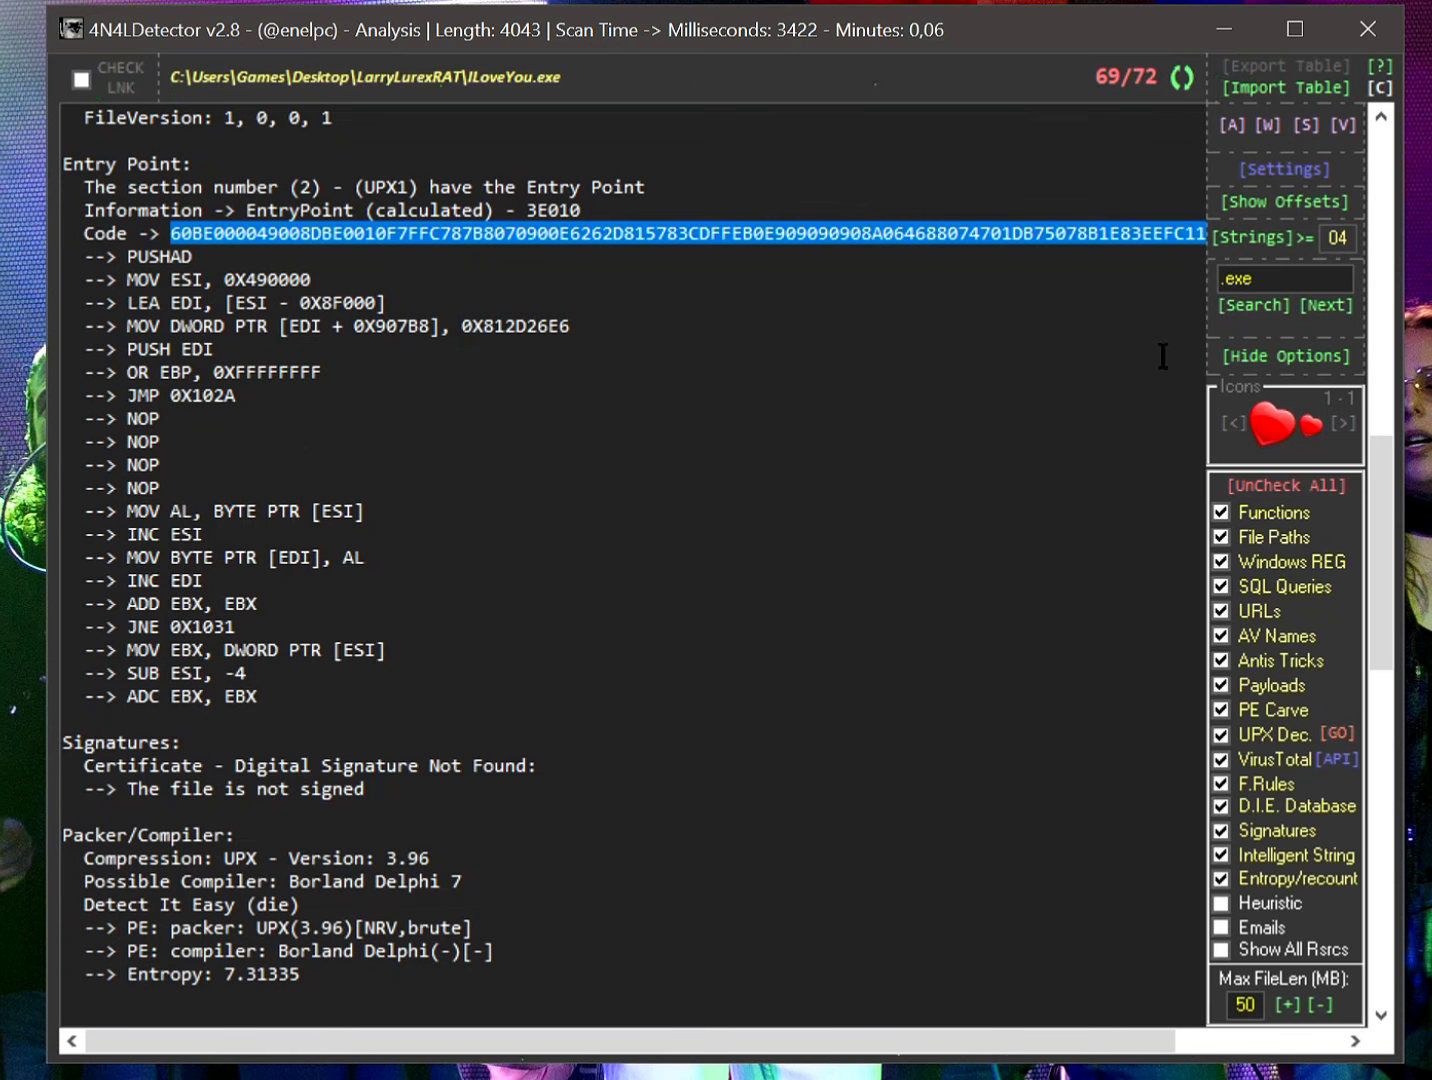
# Show the offset tools and inspect the disassembly of the code at entry point offset 3E010 from start to end
pyautogui.click(1286, 204)
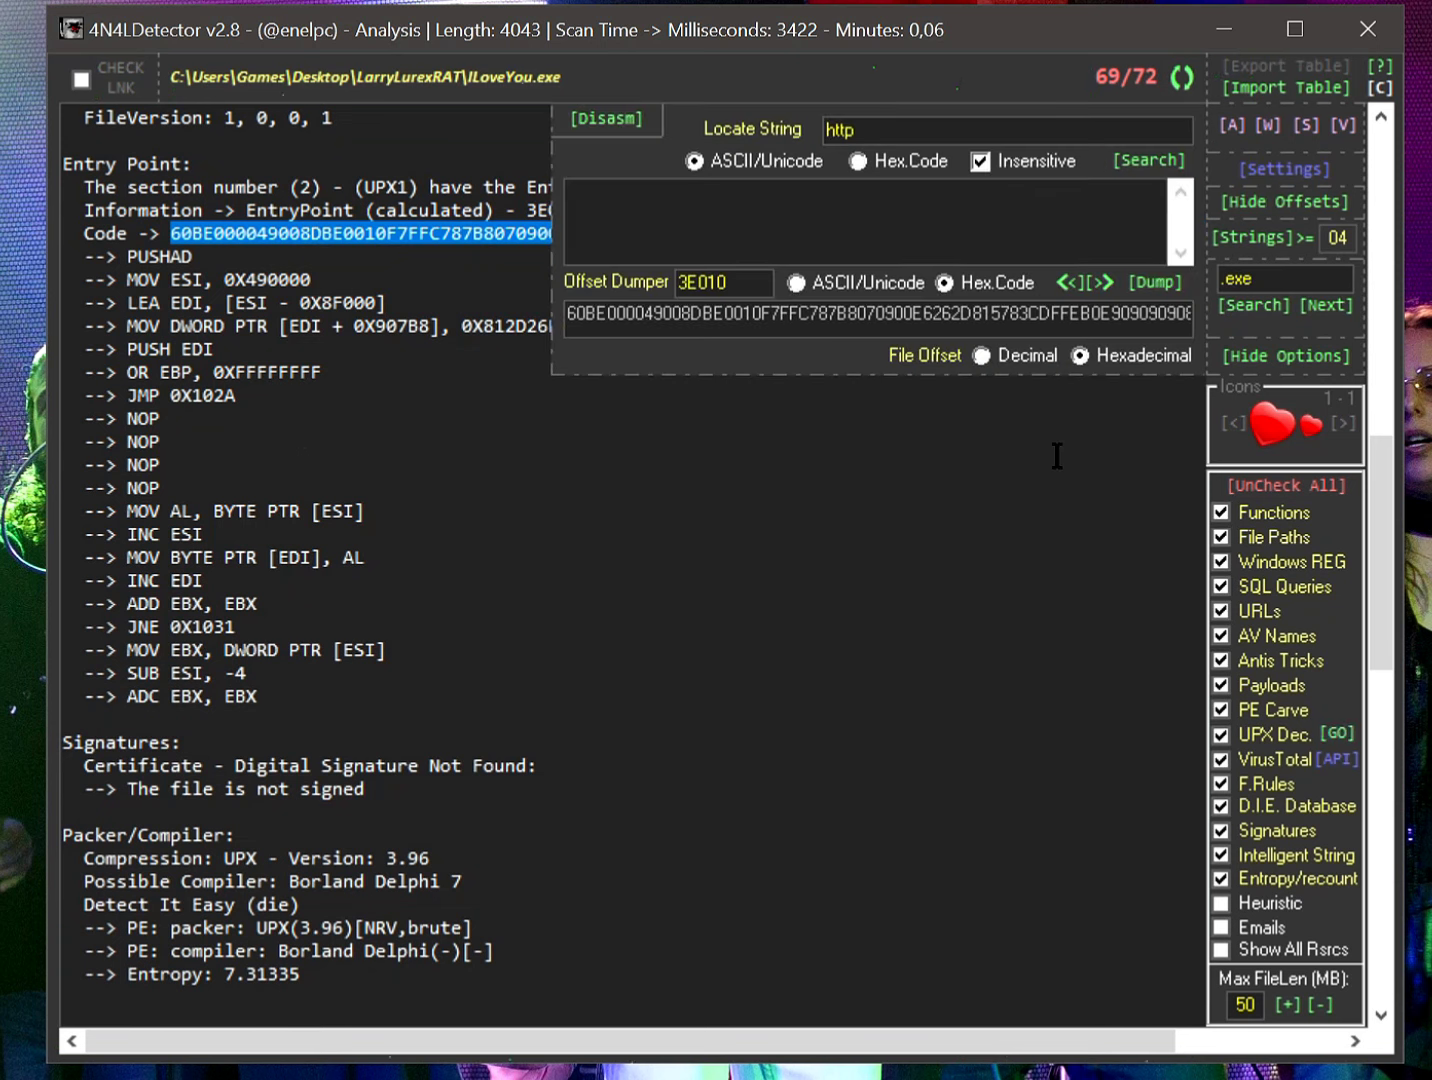
pyautogui.scroll(3, 704, 576)
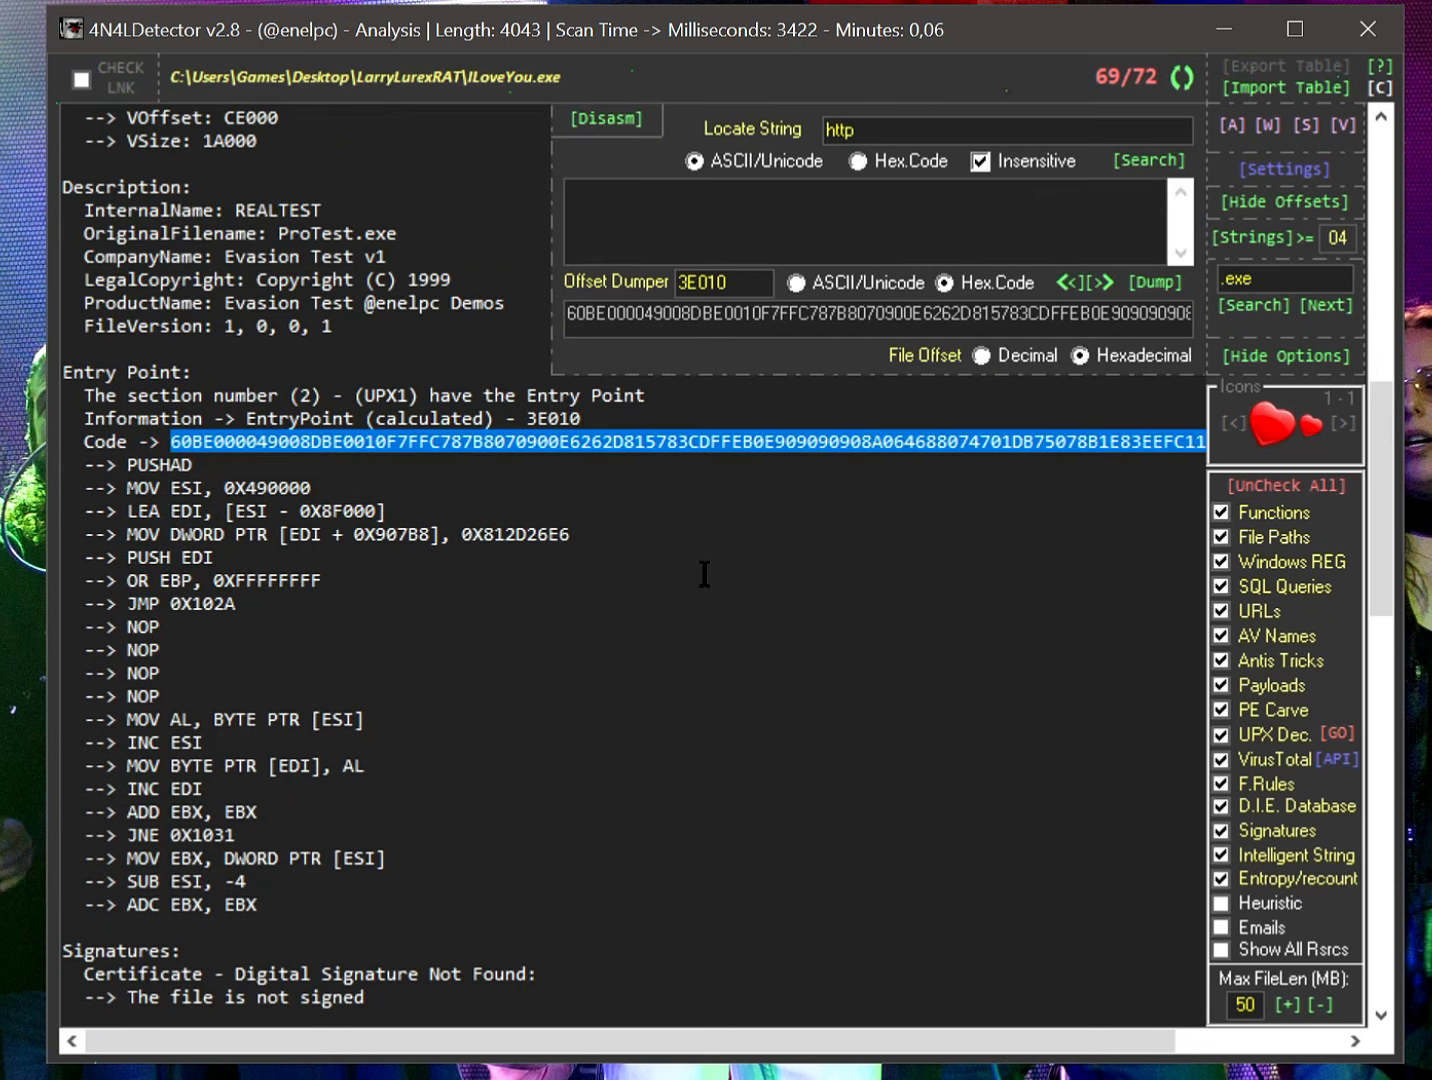
pyautogui.doubleClick(568, 422)
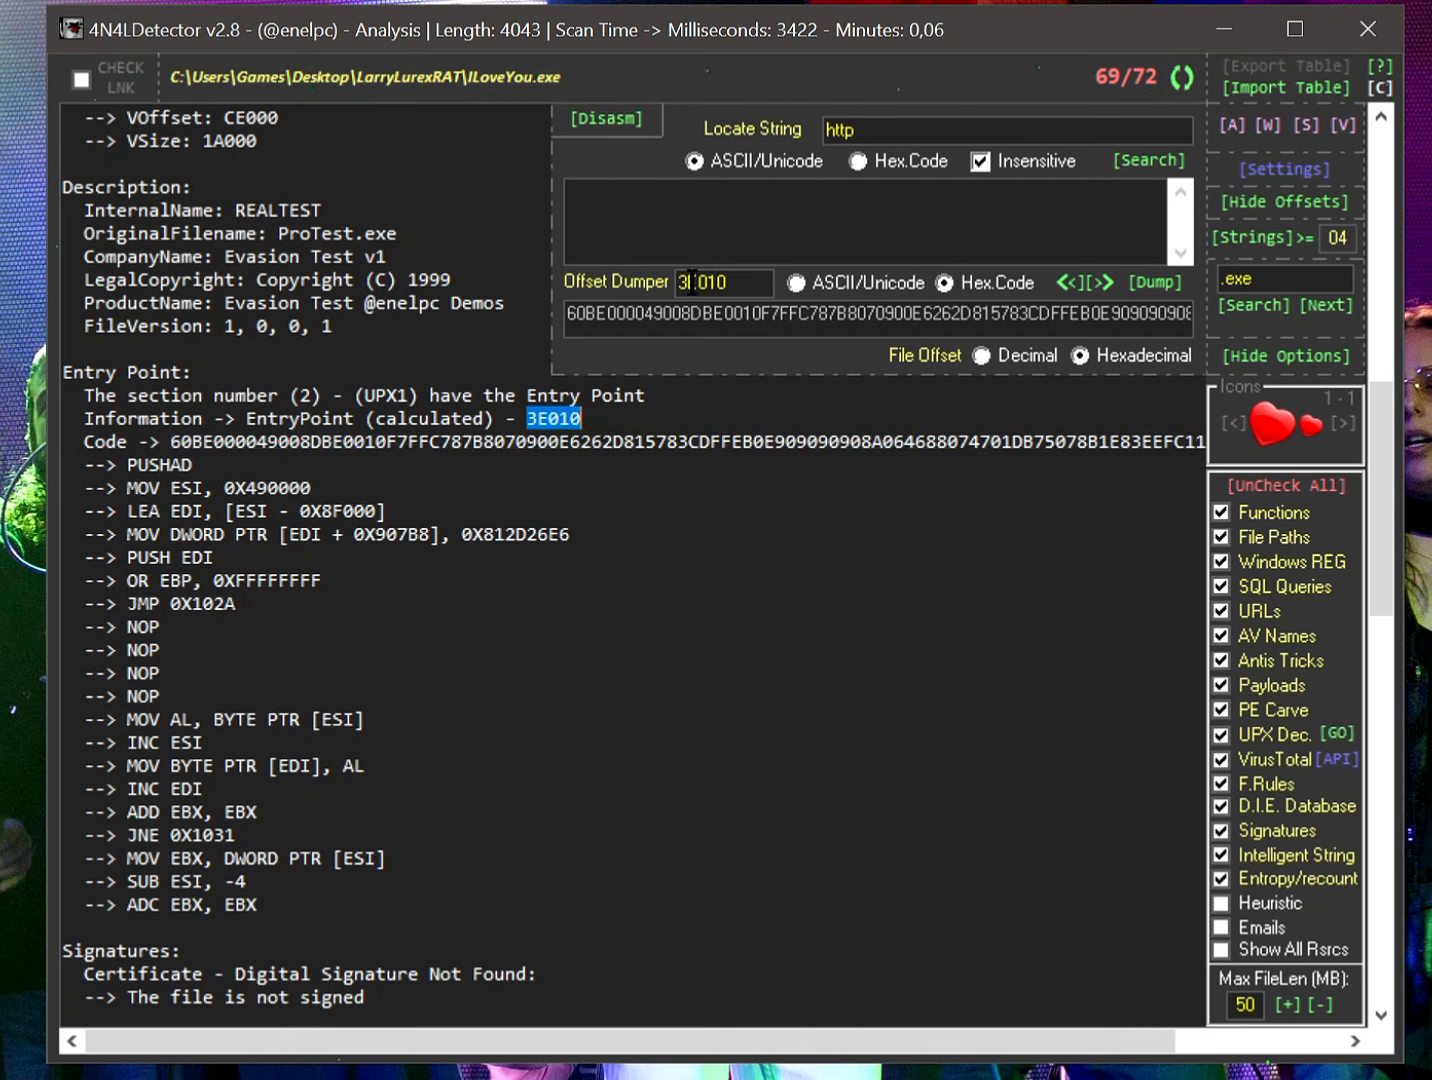
pyautogui.click(612, 118)
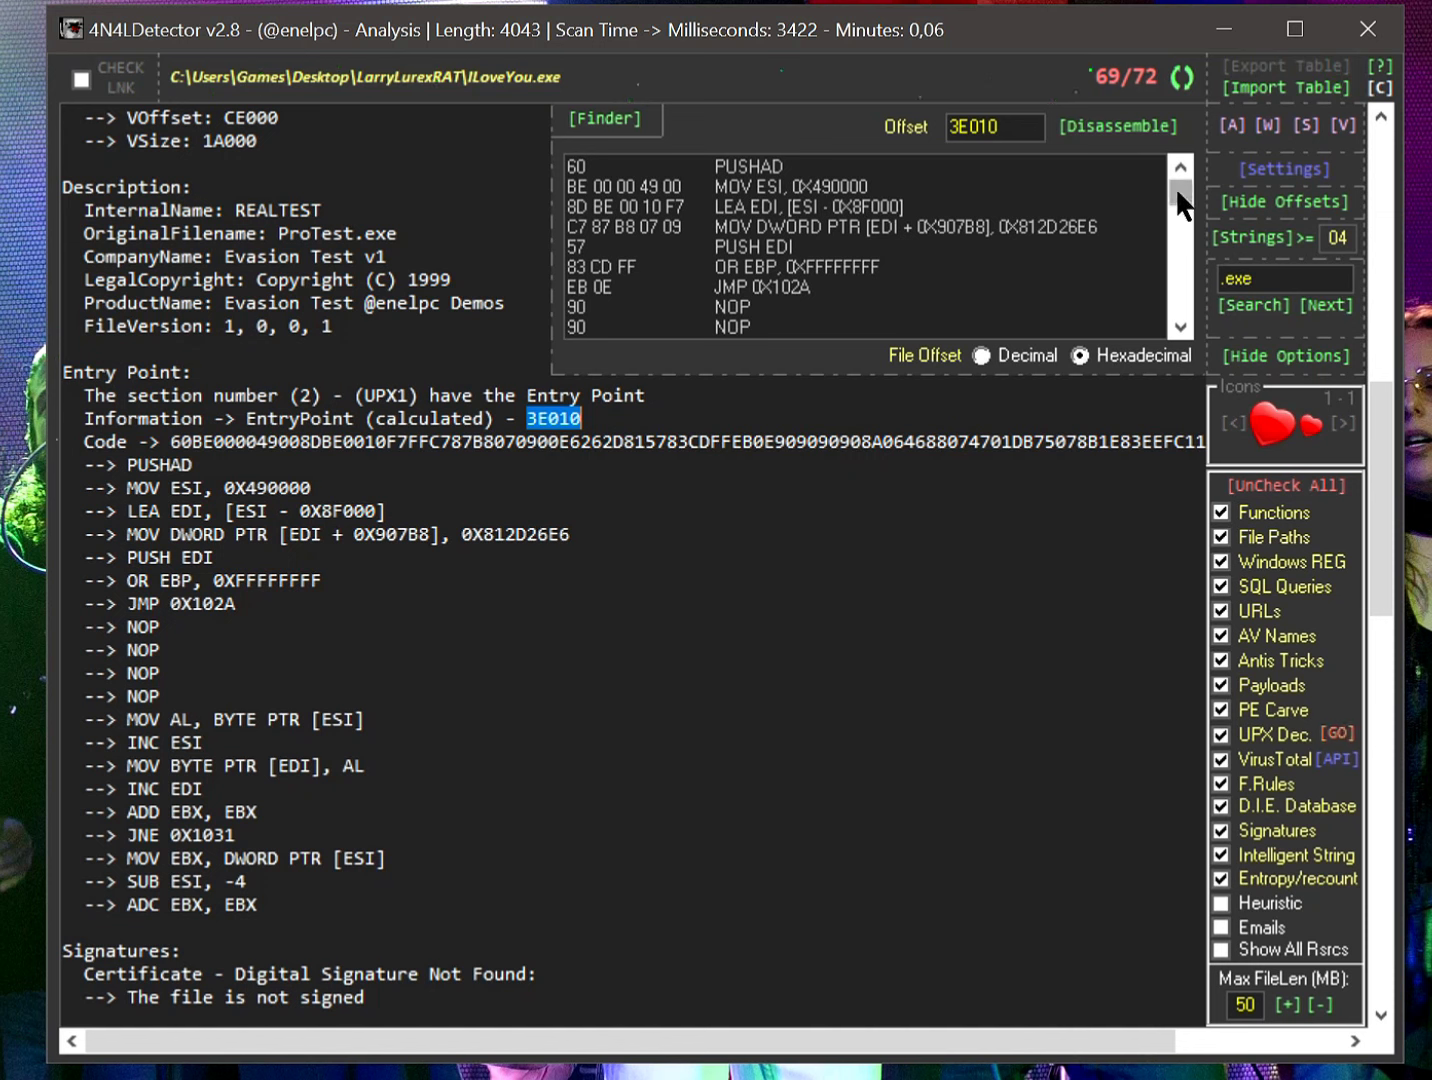
pyautogui.moveTo(1174, 187); pyautogui.dragTo(1168, 288)
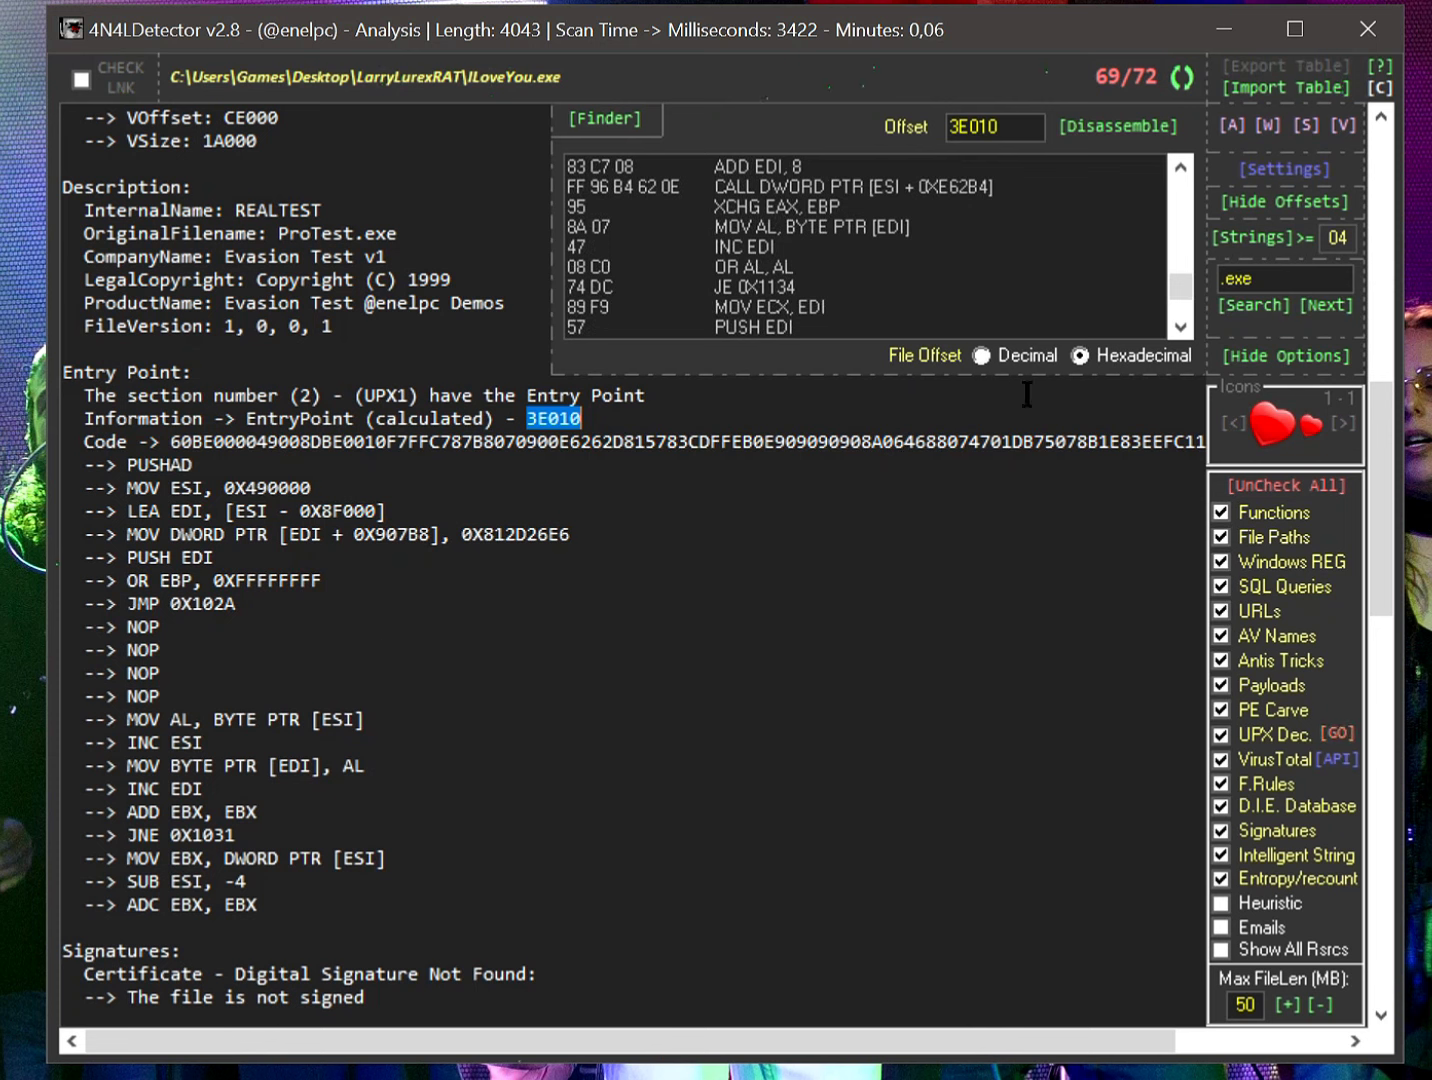
pyautogui.click(1175, 307)
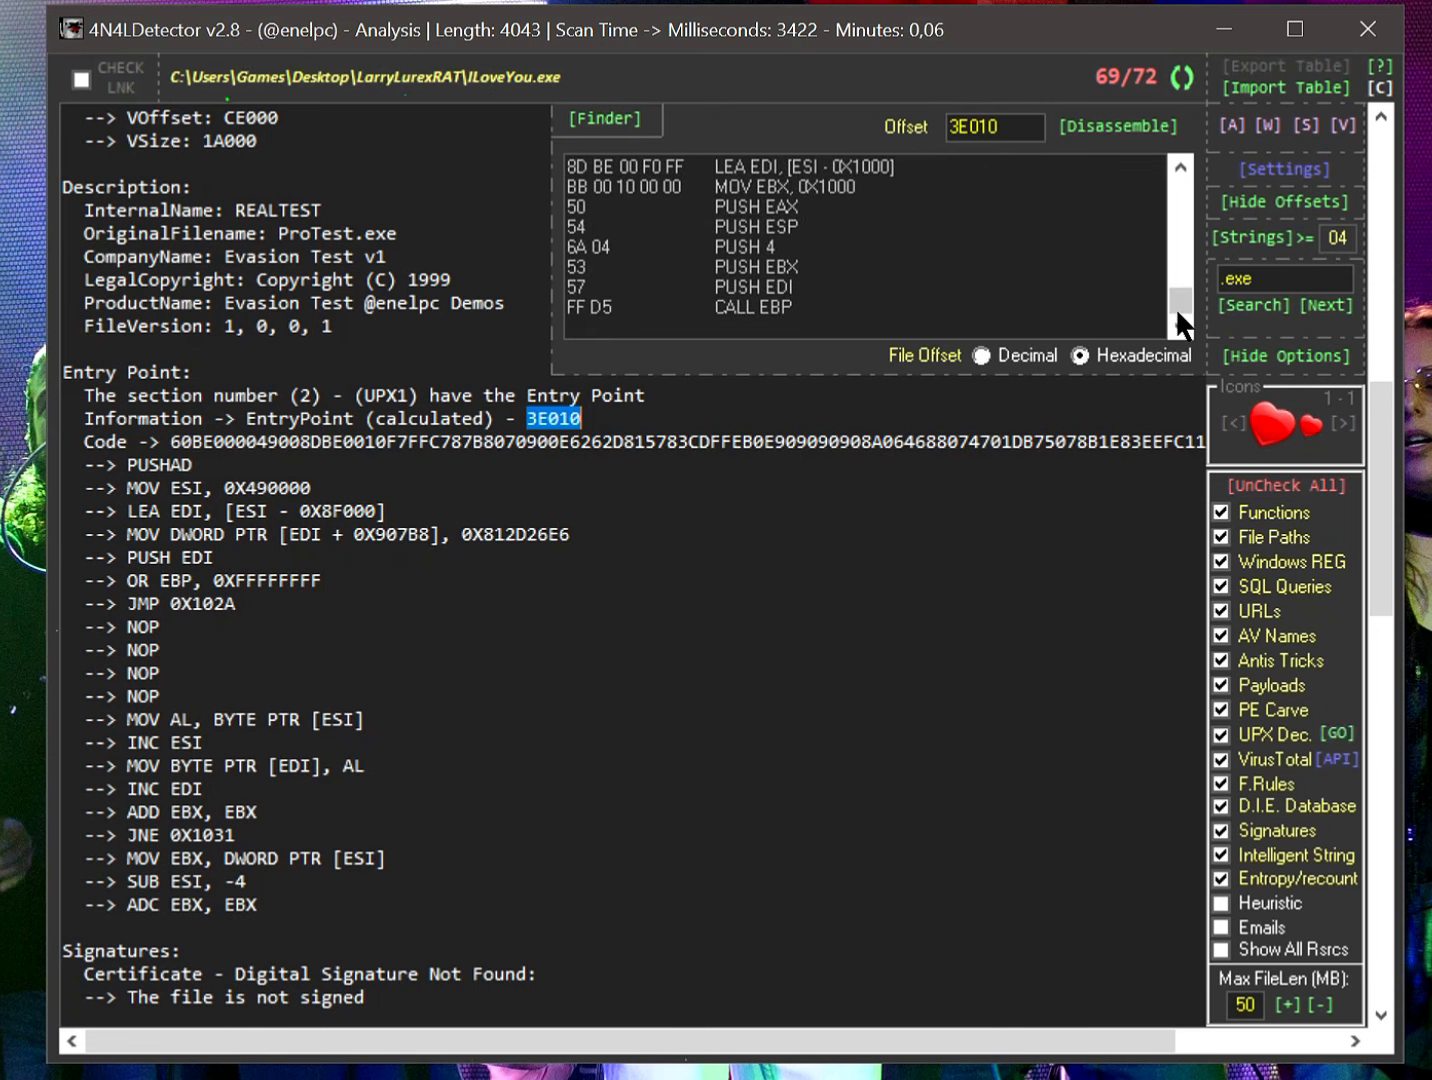
pyautogui.moveTo(1176, 308); pyautogui.dragTo(1175, 190)
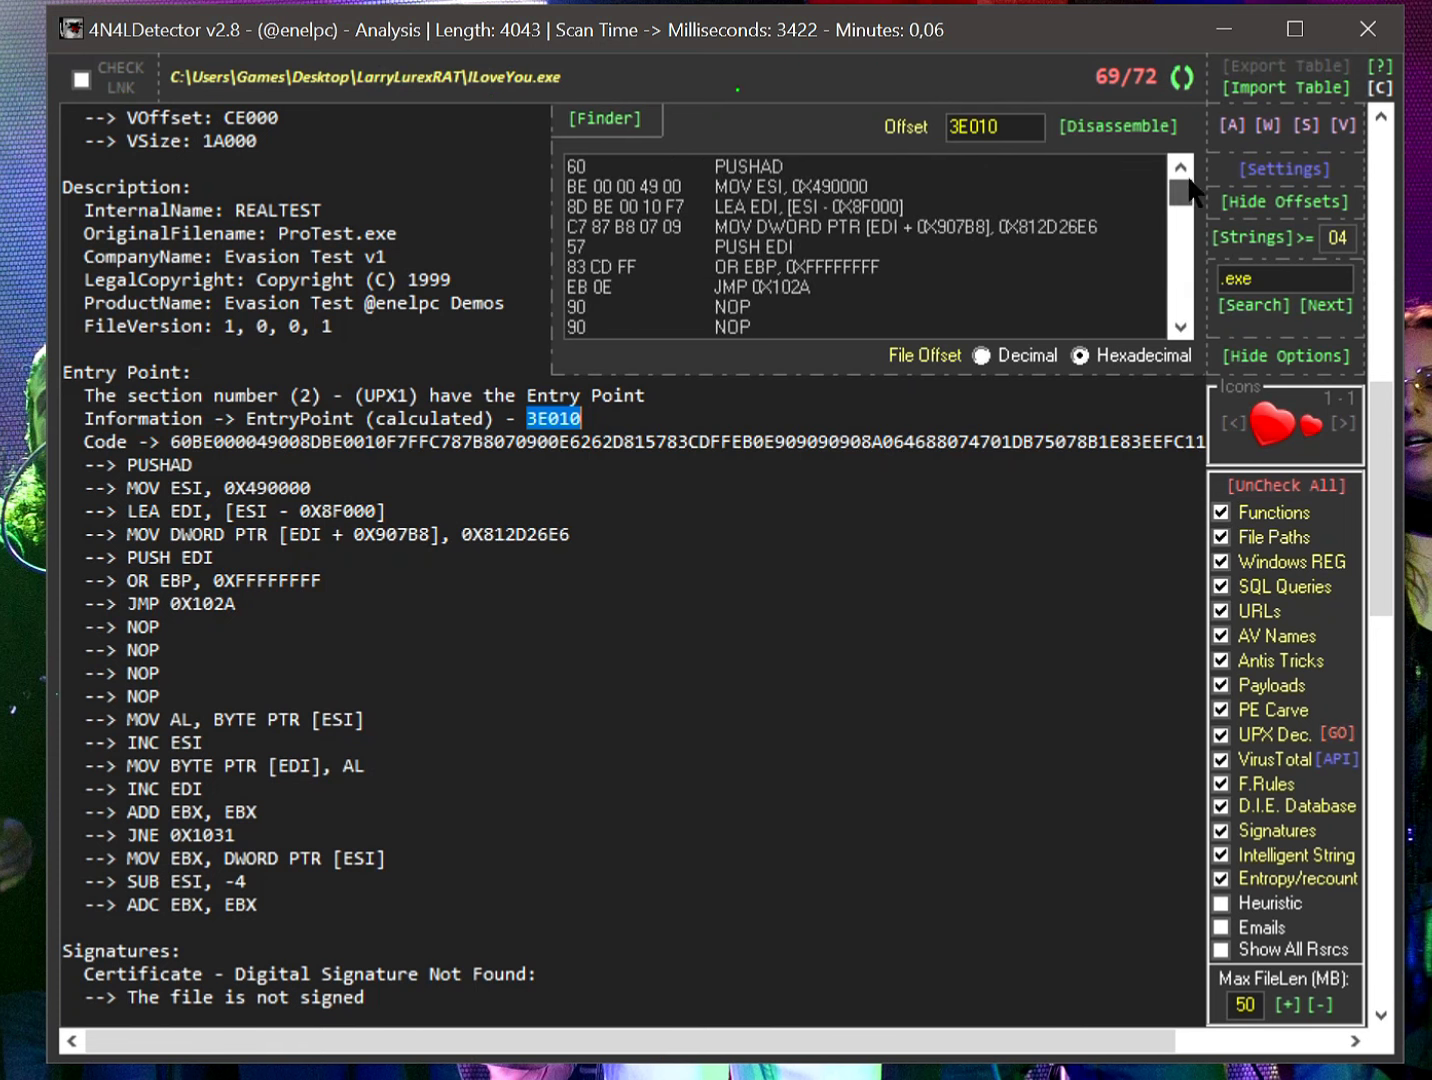
# Highlight the disassembler's offset value, return to the string finder and hide the offset tools
pyautogui.click(996, 124)
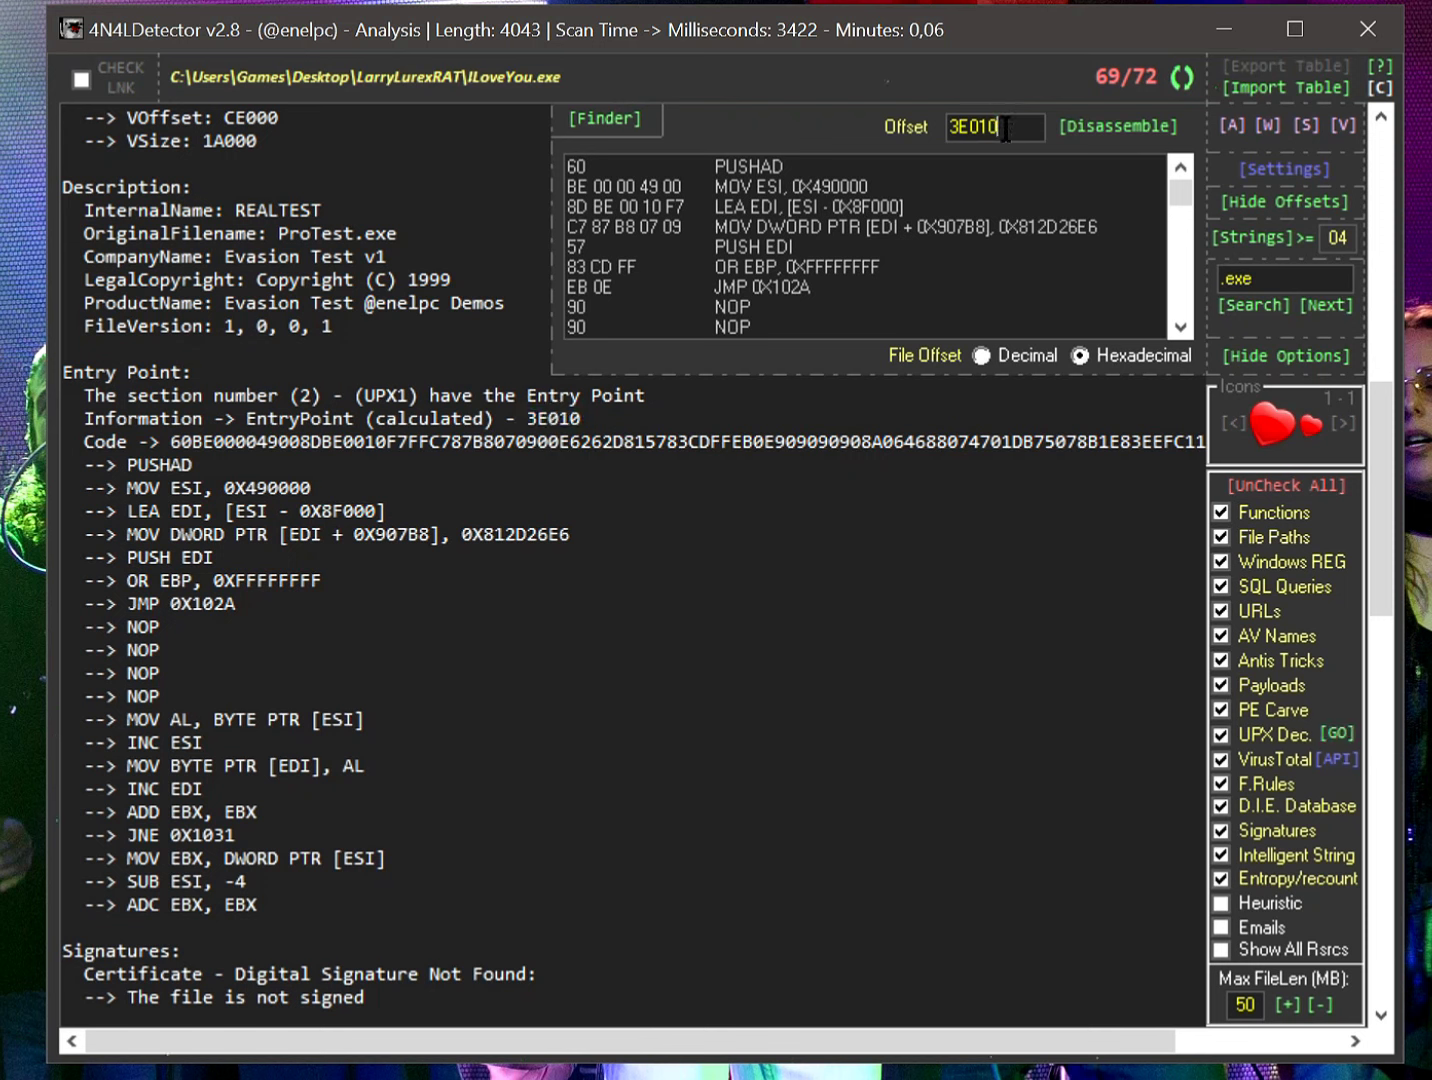
pyautogui.doubleClick(1005, 127)
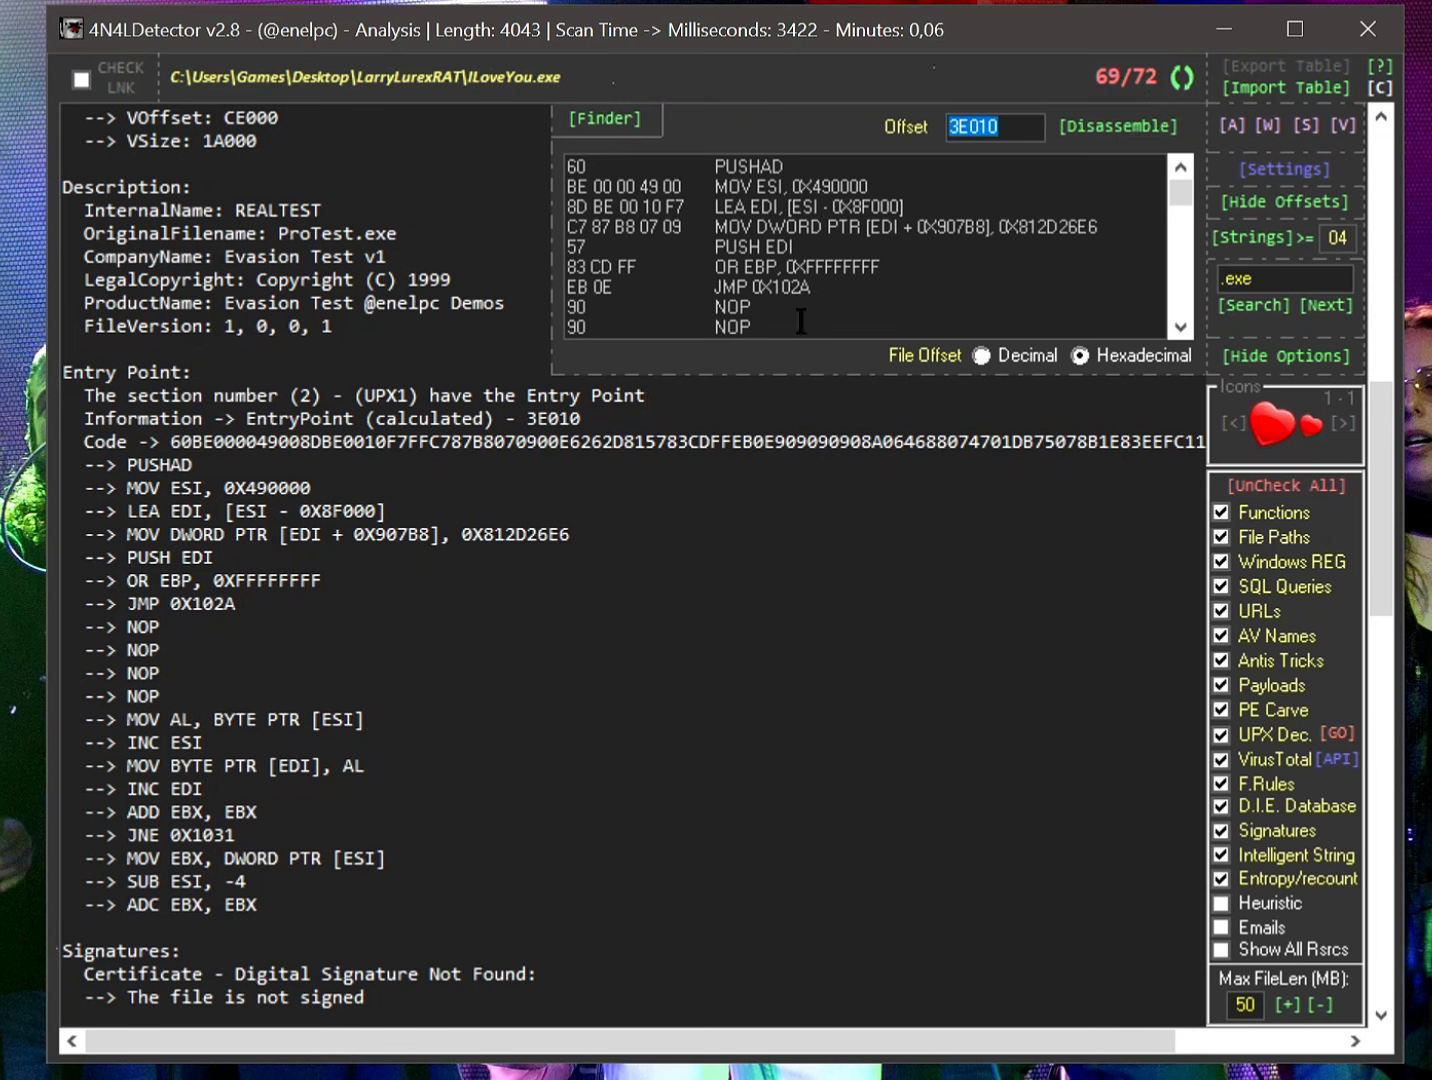
pyautogui.click(624, 126)
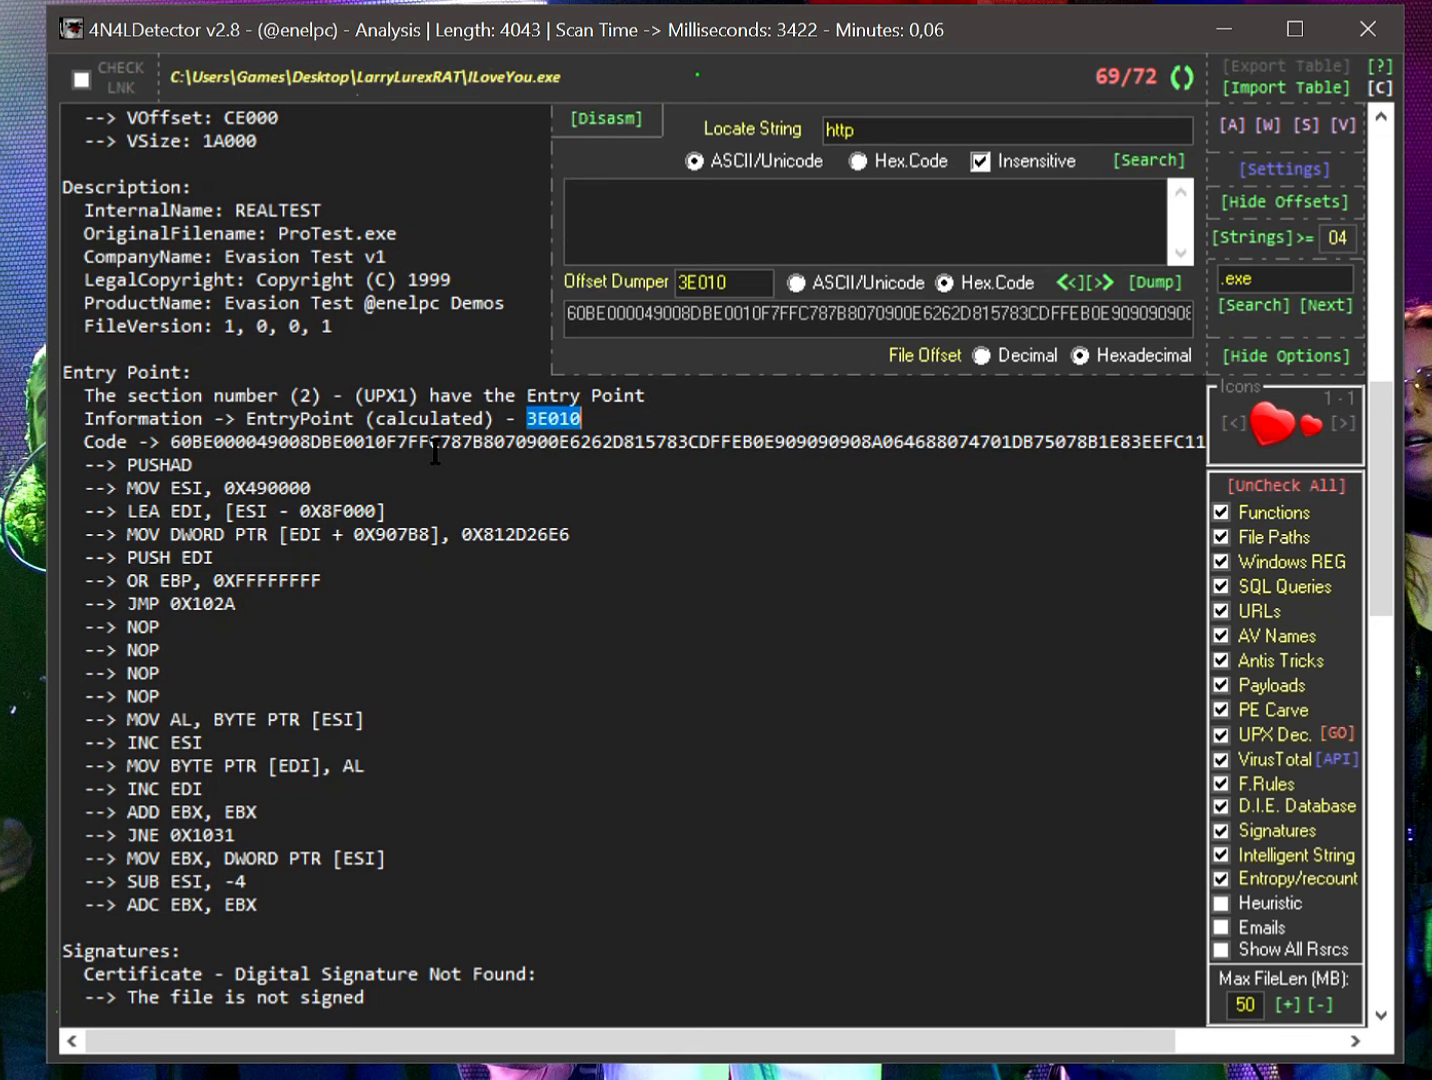
pyautogui.click(1273, 205)
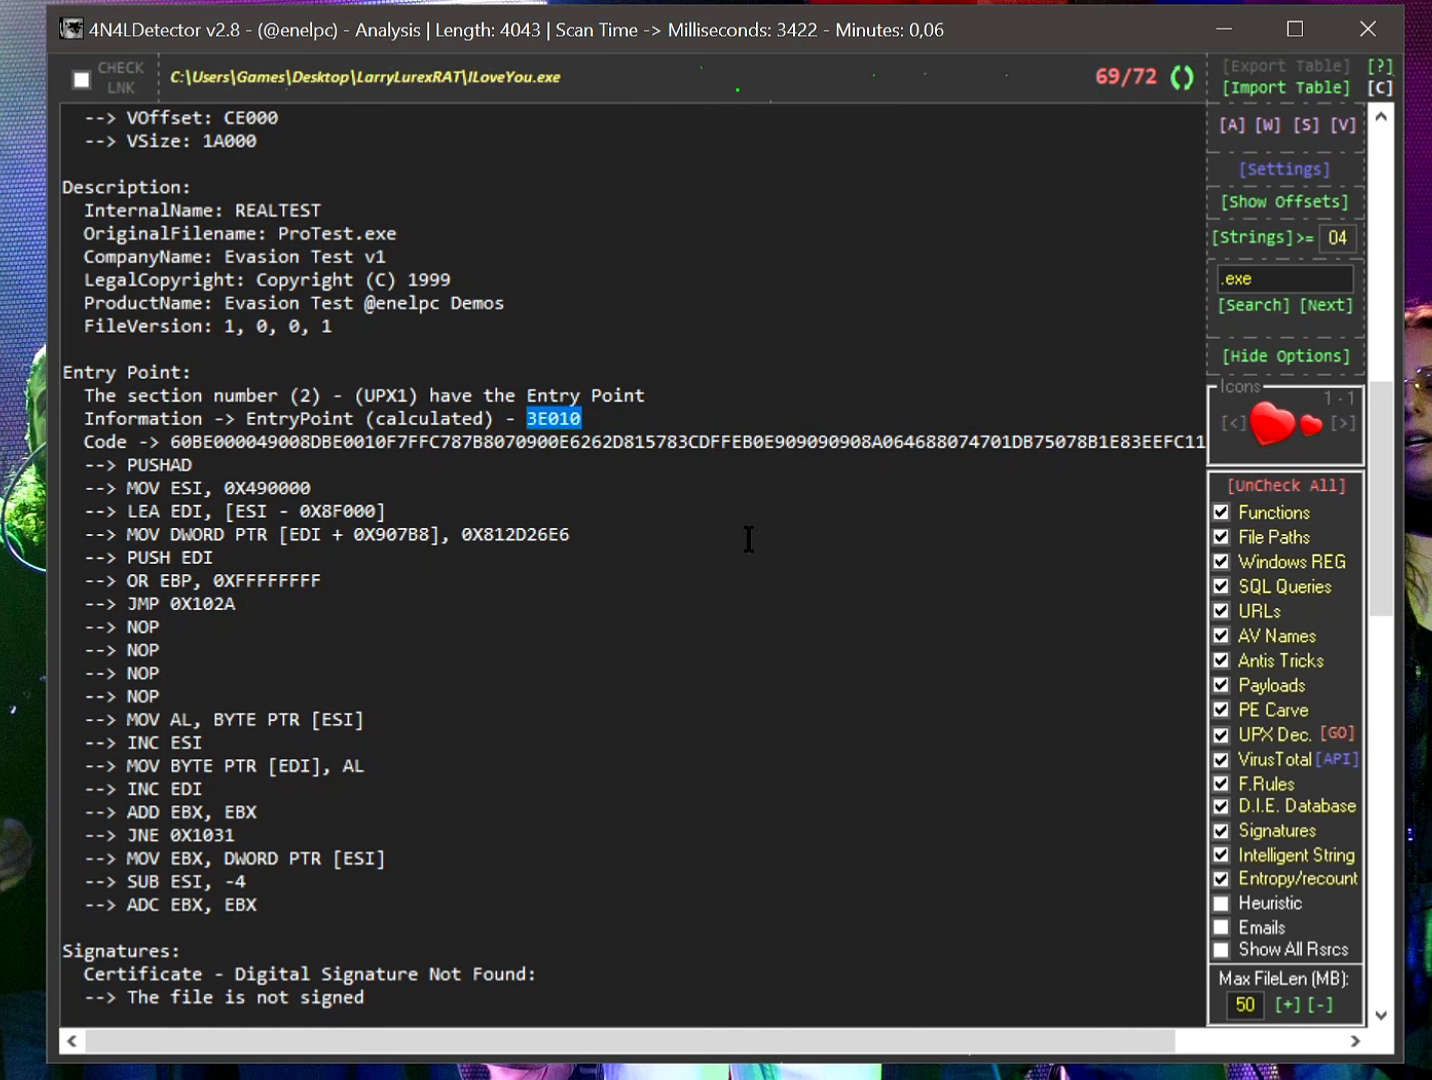
# Review the report's Signatures section and highlight the statement about the file's signing status
pyautogui.click(748, 511)
pyautogui.scroll(-4, 740, 540)
pyautogui.scroll(-5, 706, 560)
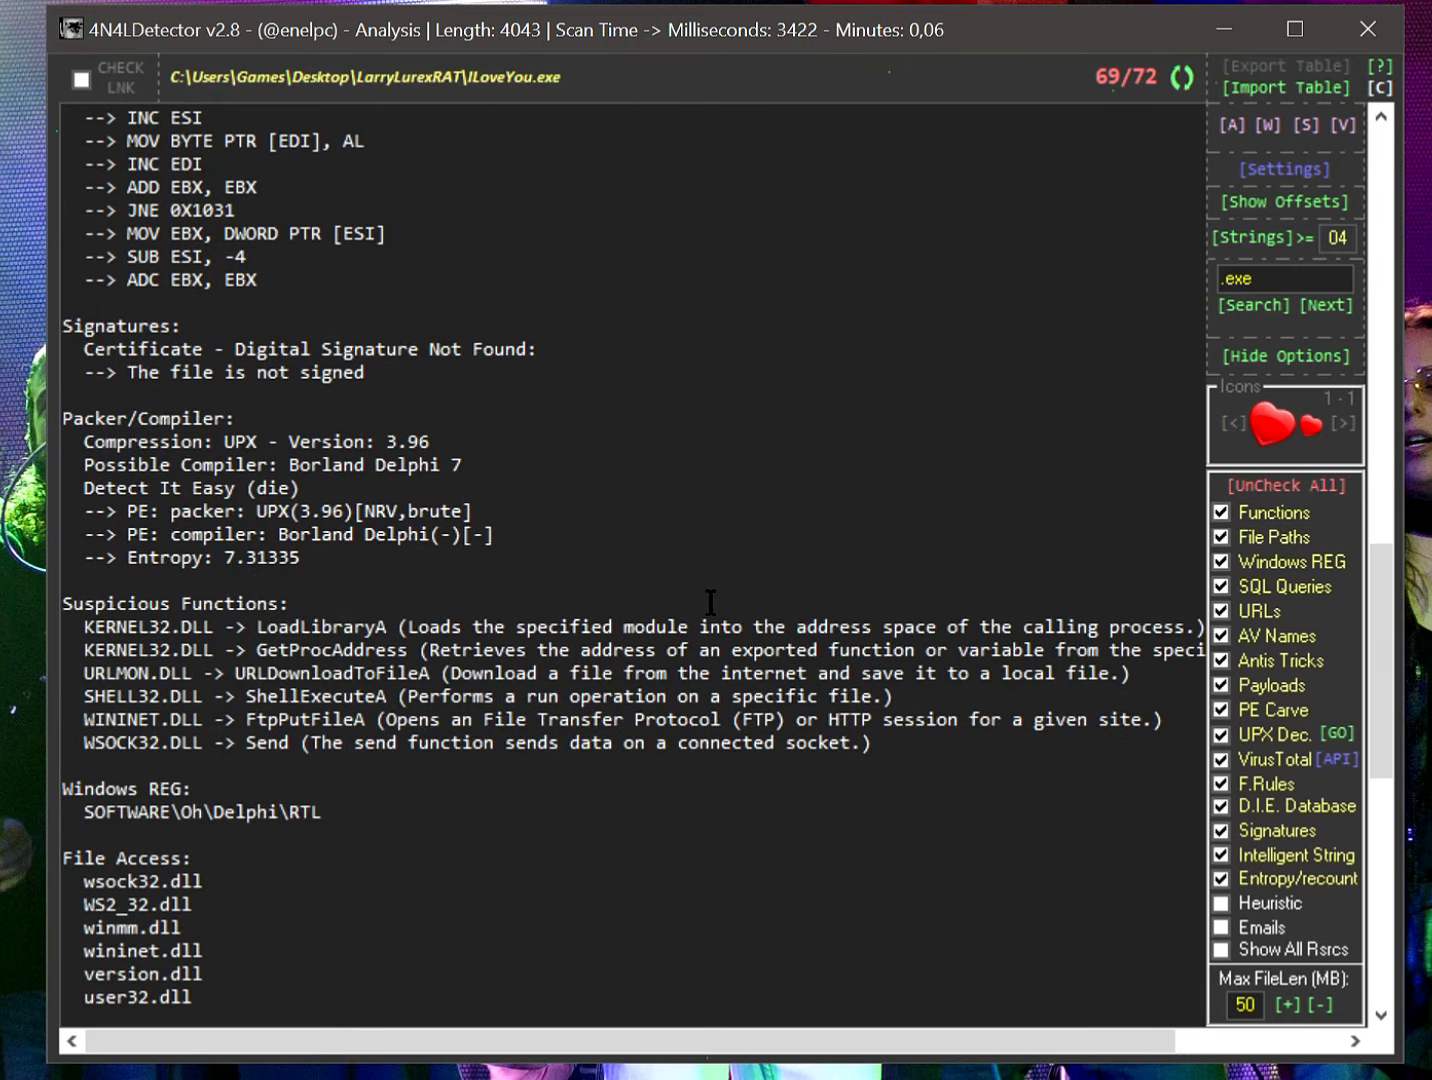
pyautogui.moveTo(128, 373); pyautogui.dragTo(392, 371)
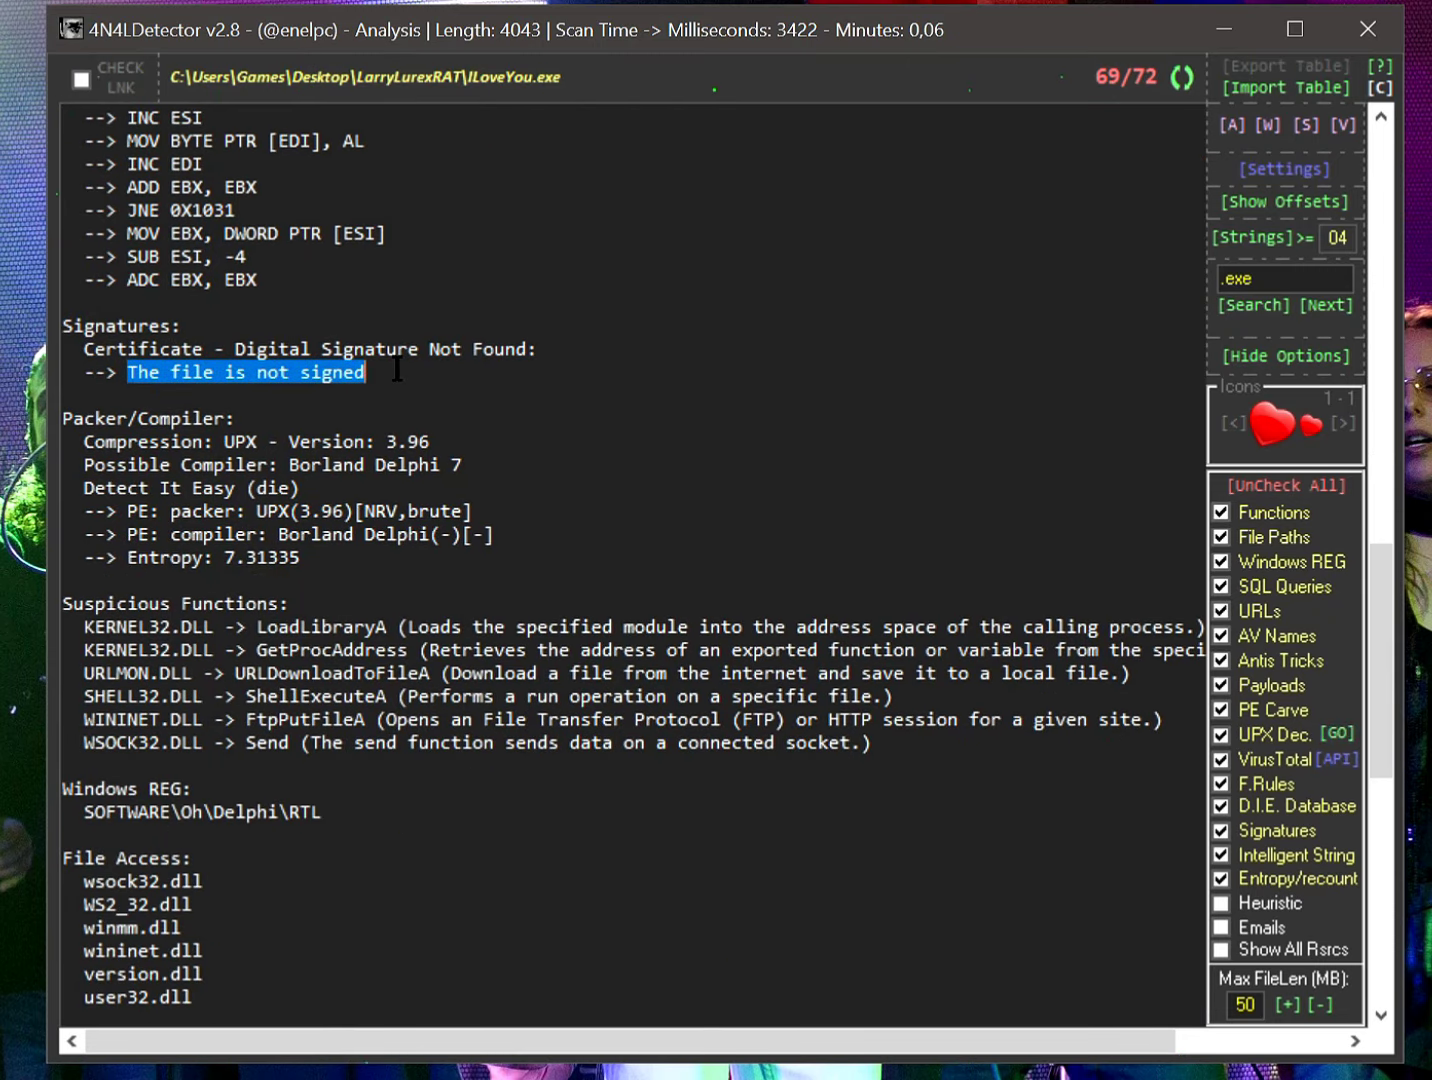
# Review the Packer/Compiler section, highlighting the UPX compression version and the possible compiler
pyautogui.scroll(-2, 583, 382)
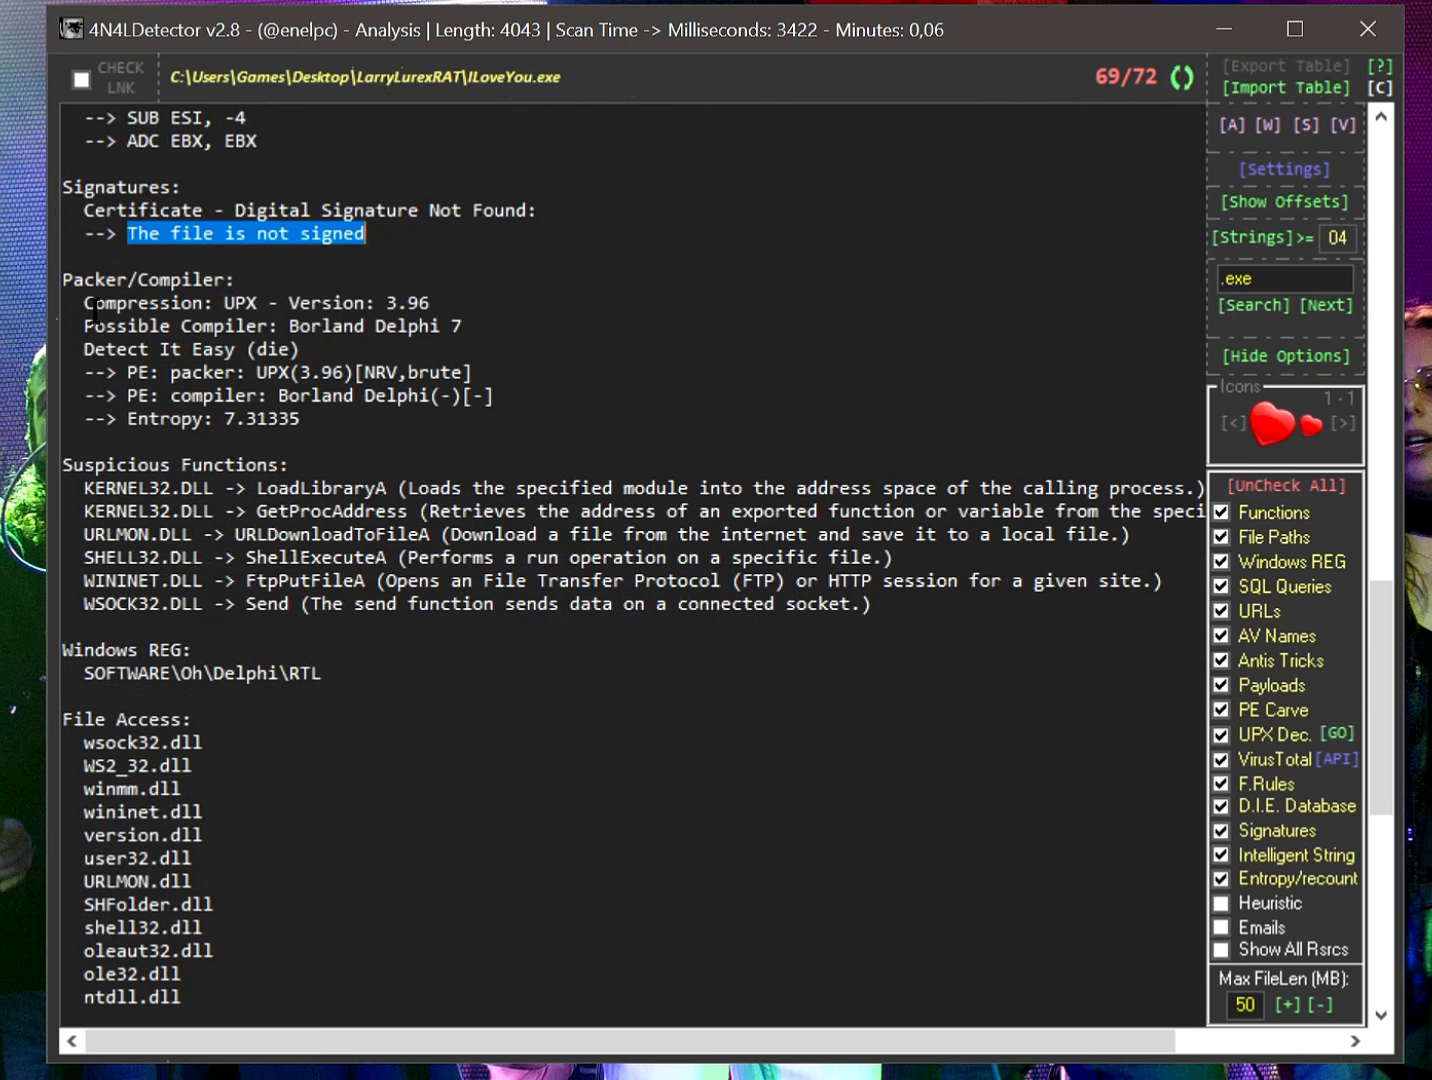
pyautogui.moveTo(85, 302); pyautogui.dragTo(494, 323)
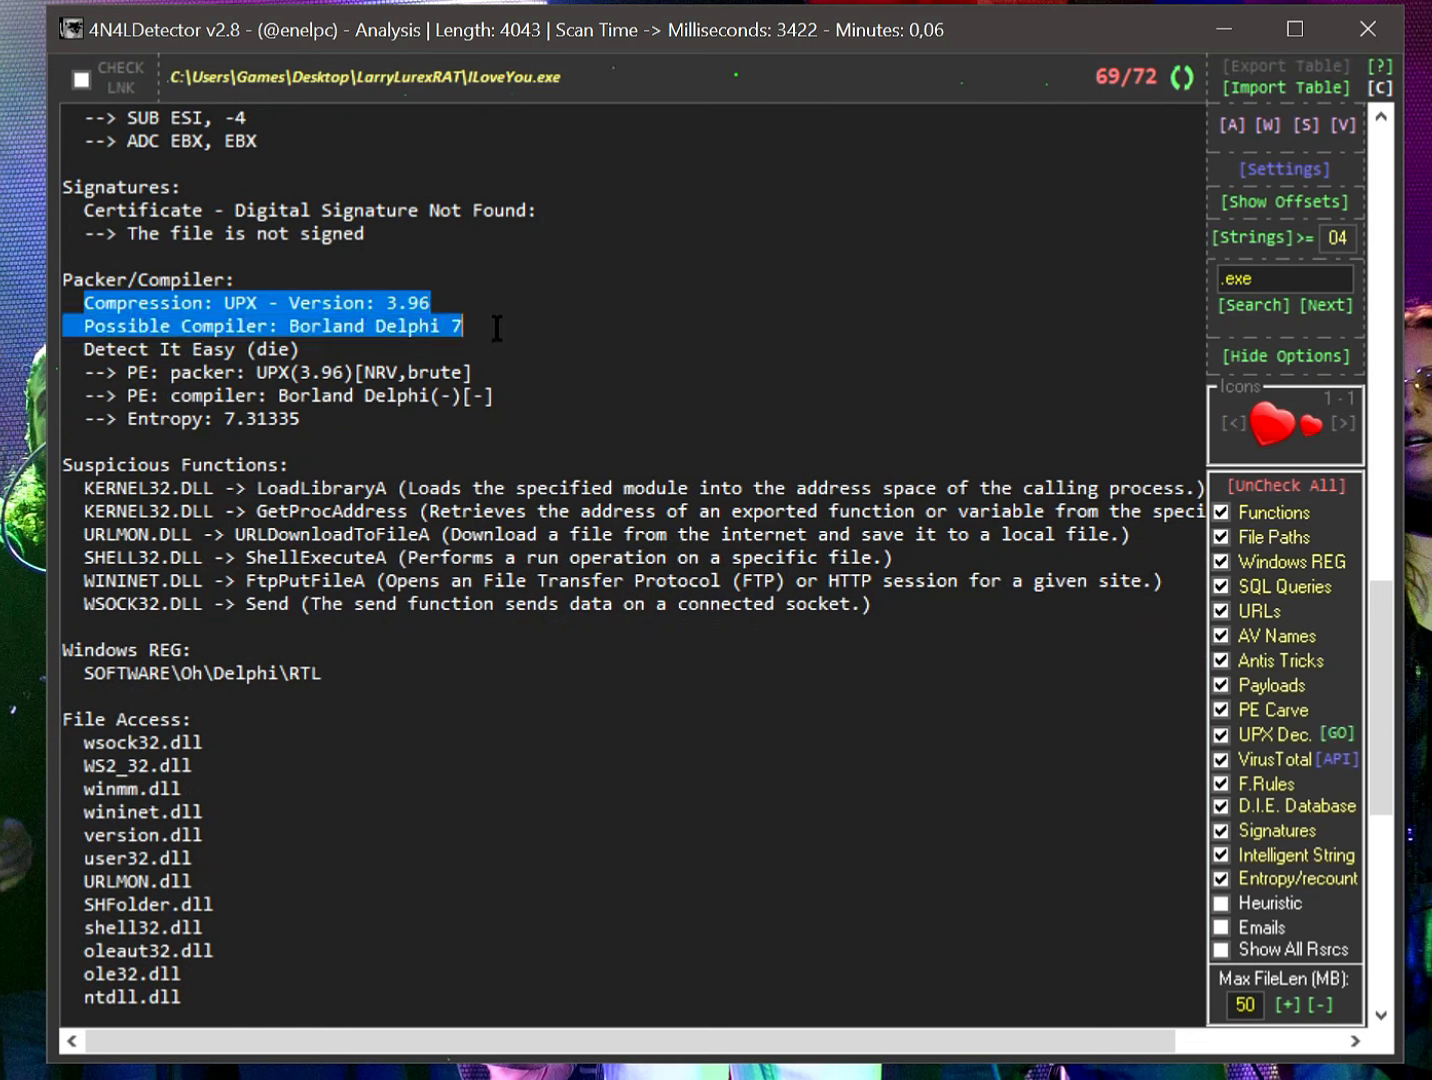
pyautogui.click(595, 389)
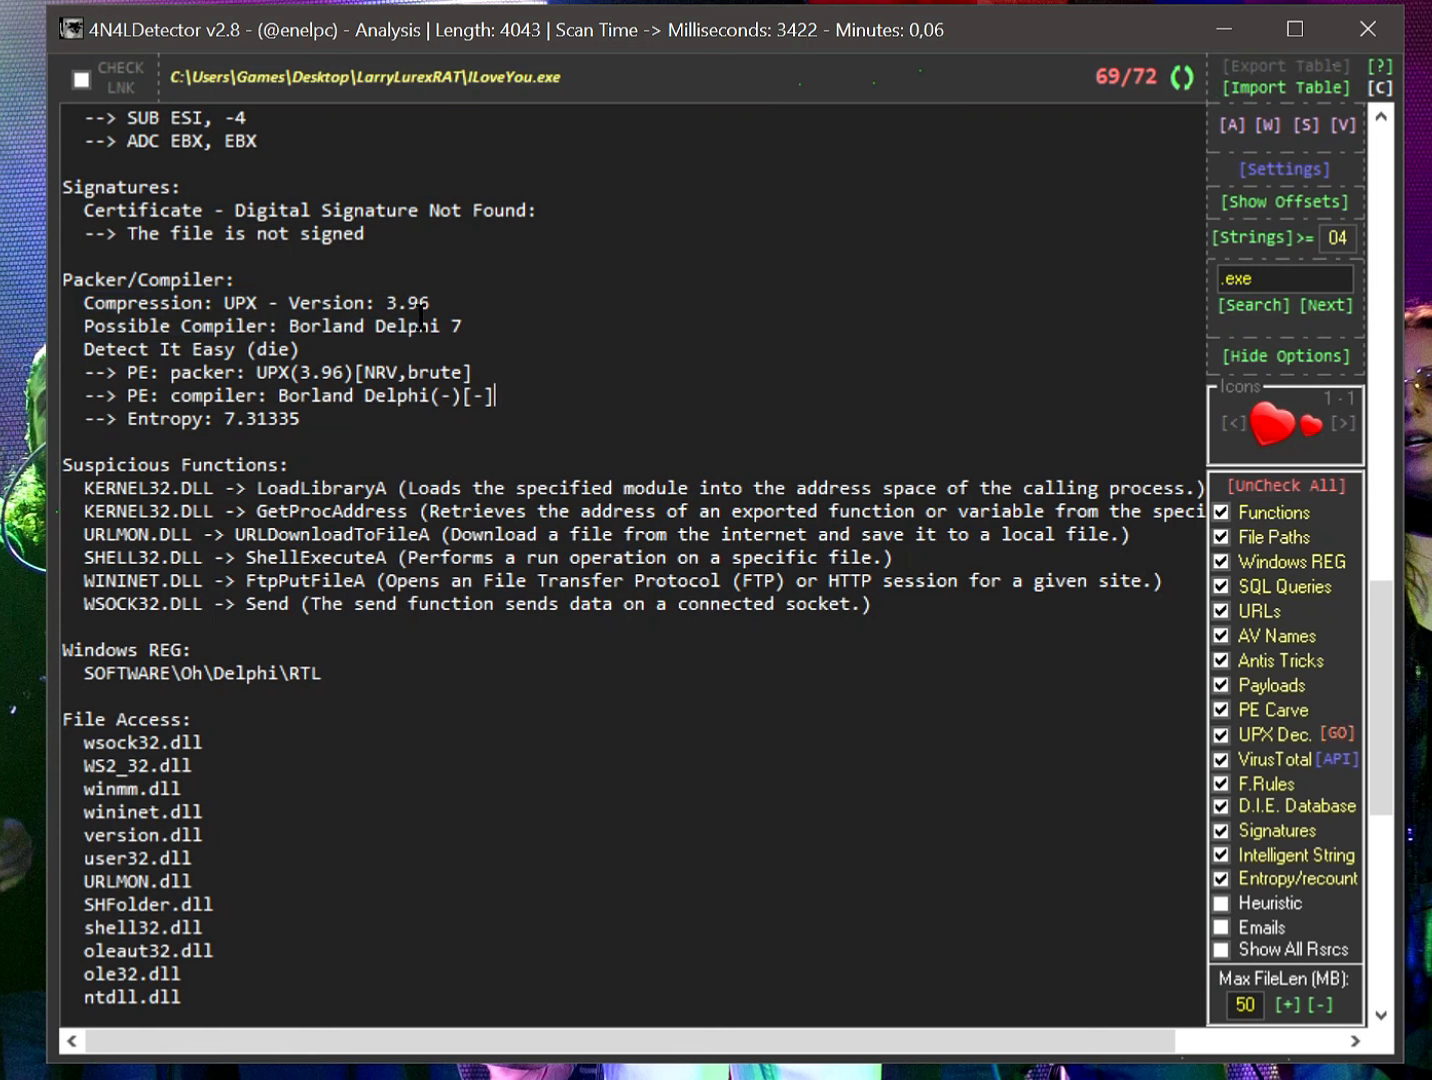
pyautogui.moveTo(386, 303); pyautogui.dragTo(468, 302)
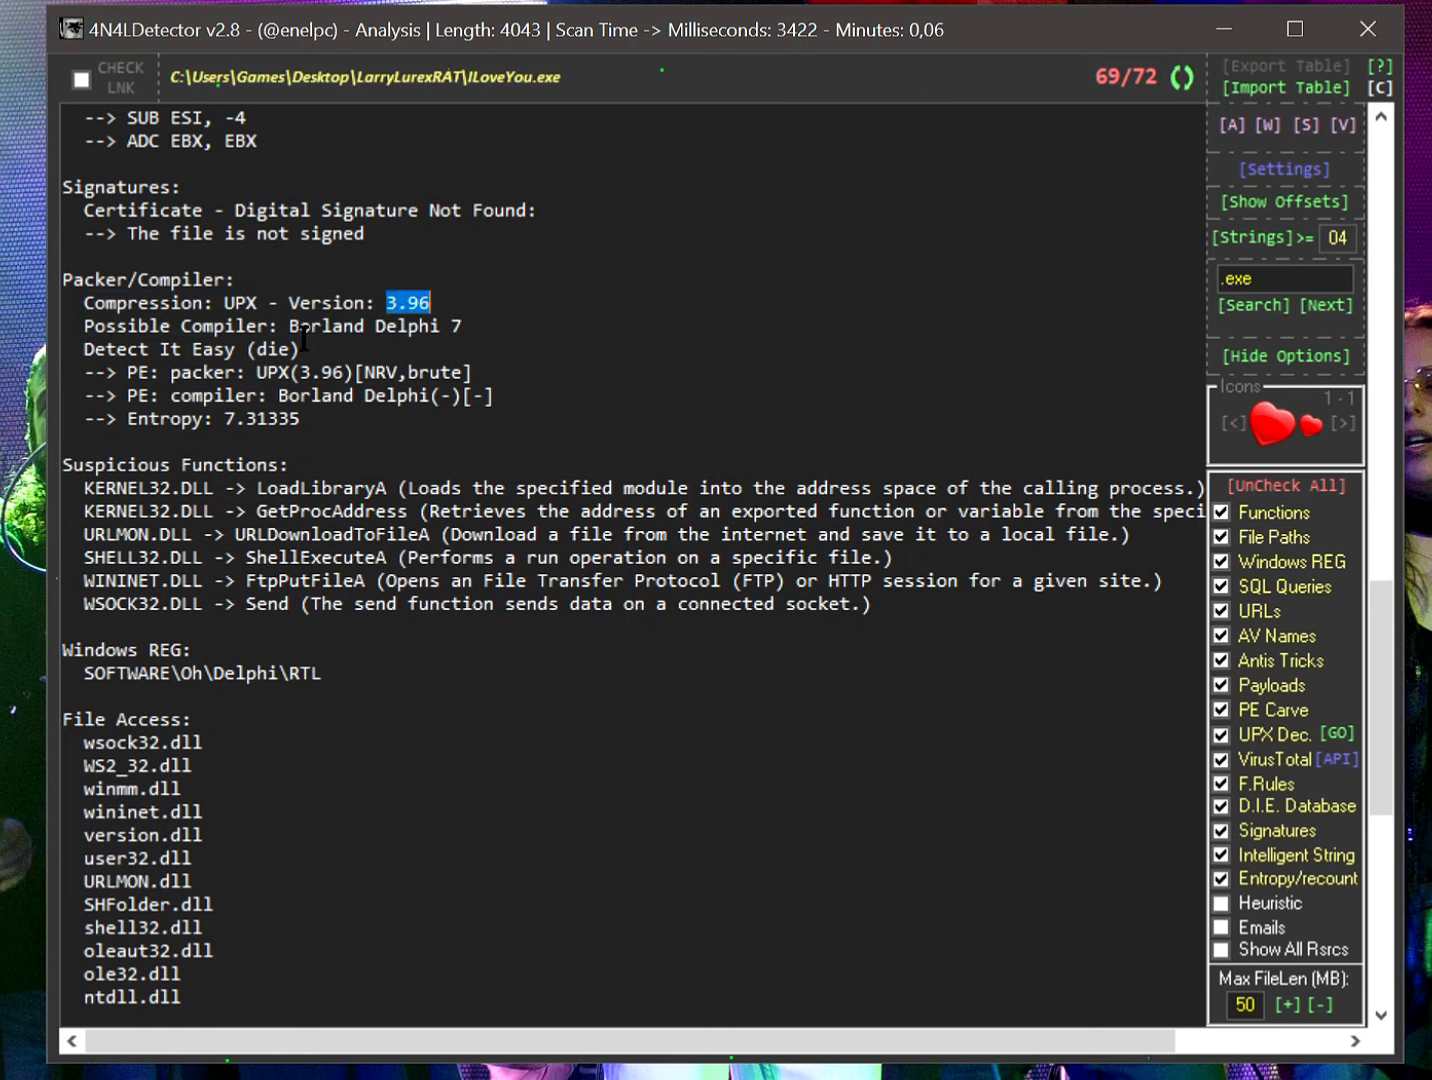
pyautogui.moveTo(290, 327); pyautogui.dragTo(491, 324)
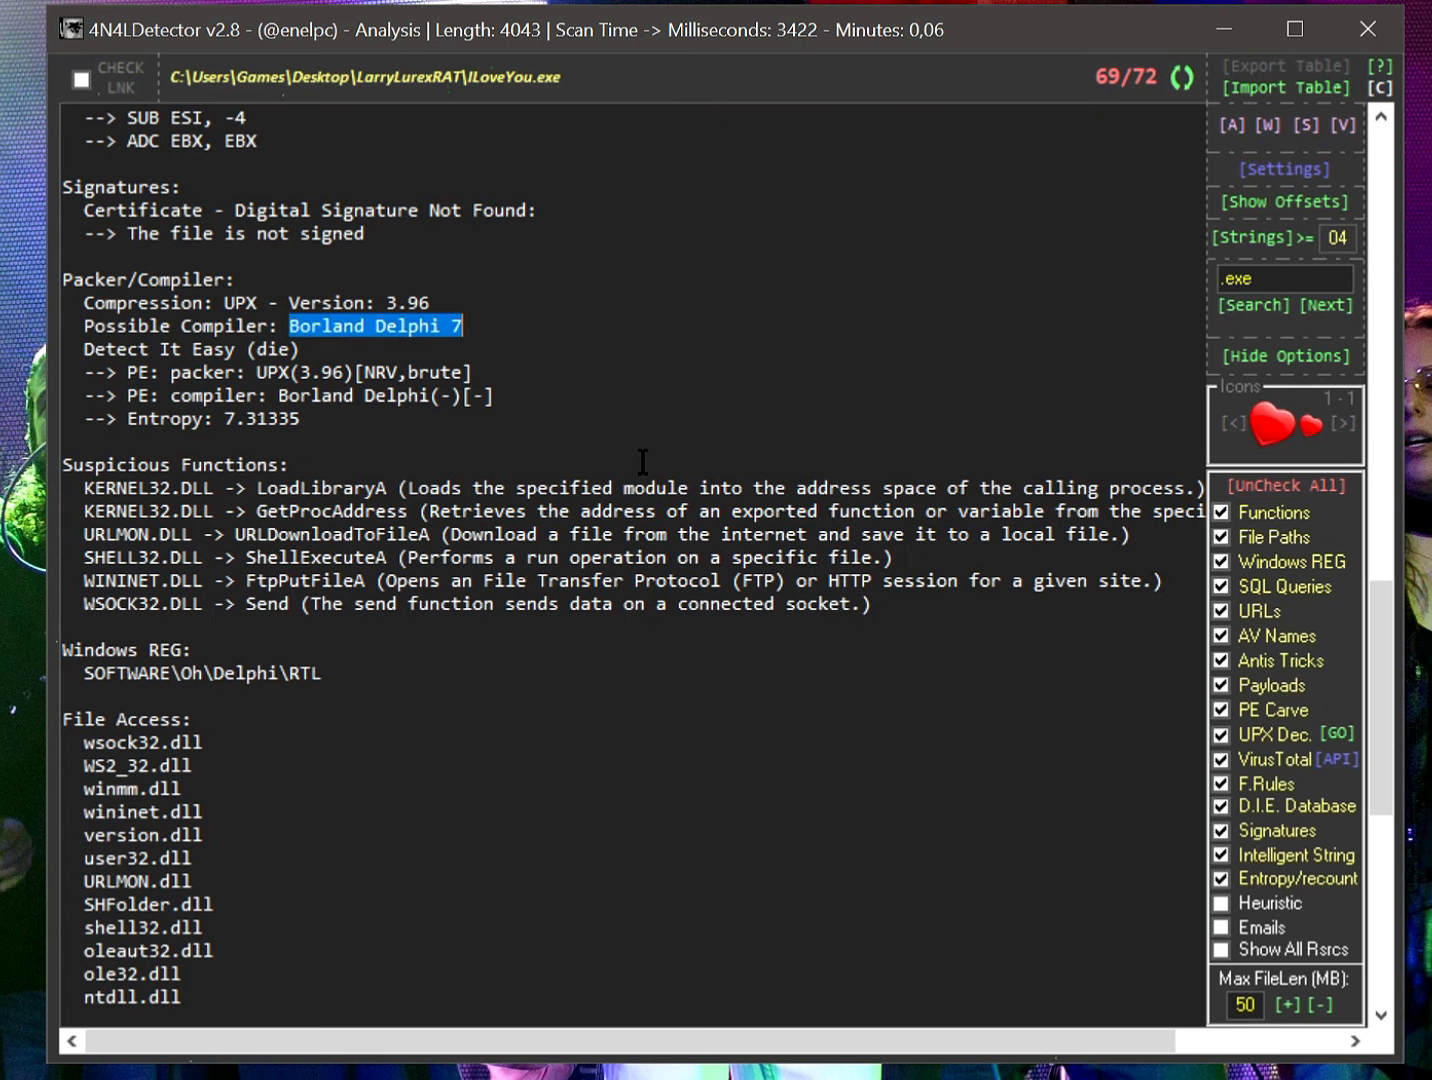
pyautogui.click(460, 330)
pyautogui.moveTo(460, 330); pyautogui.dragTo(66, 295)
# Review the Detect It Easy results, highlighting the heading, the detected compiler name and the entropy value
pyautogui.scroll(-1, 410, 485)
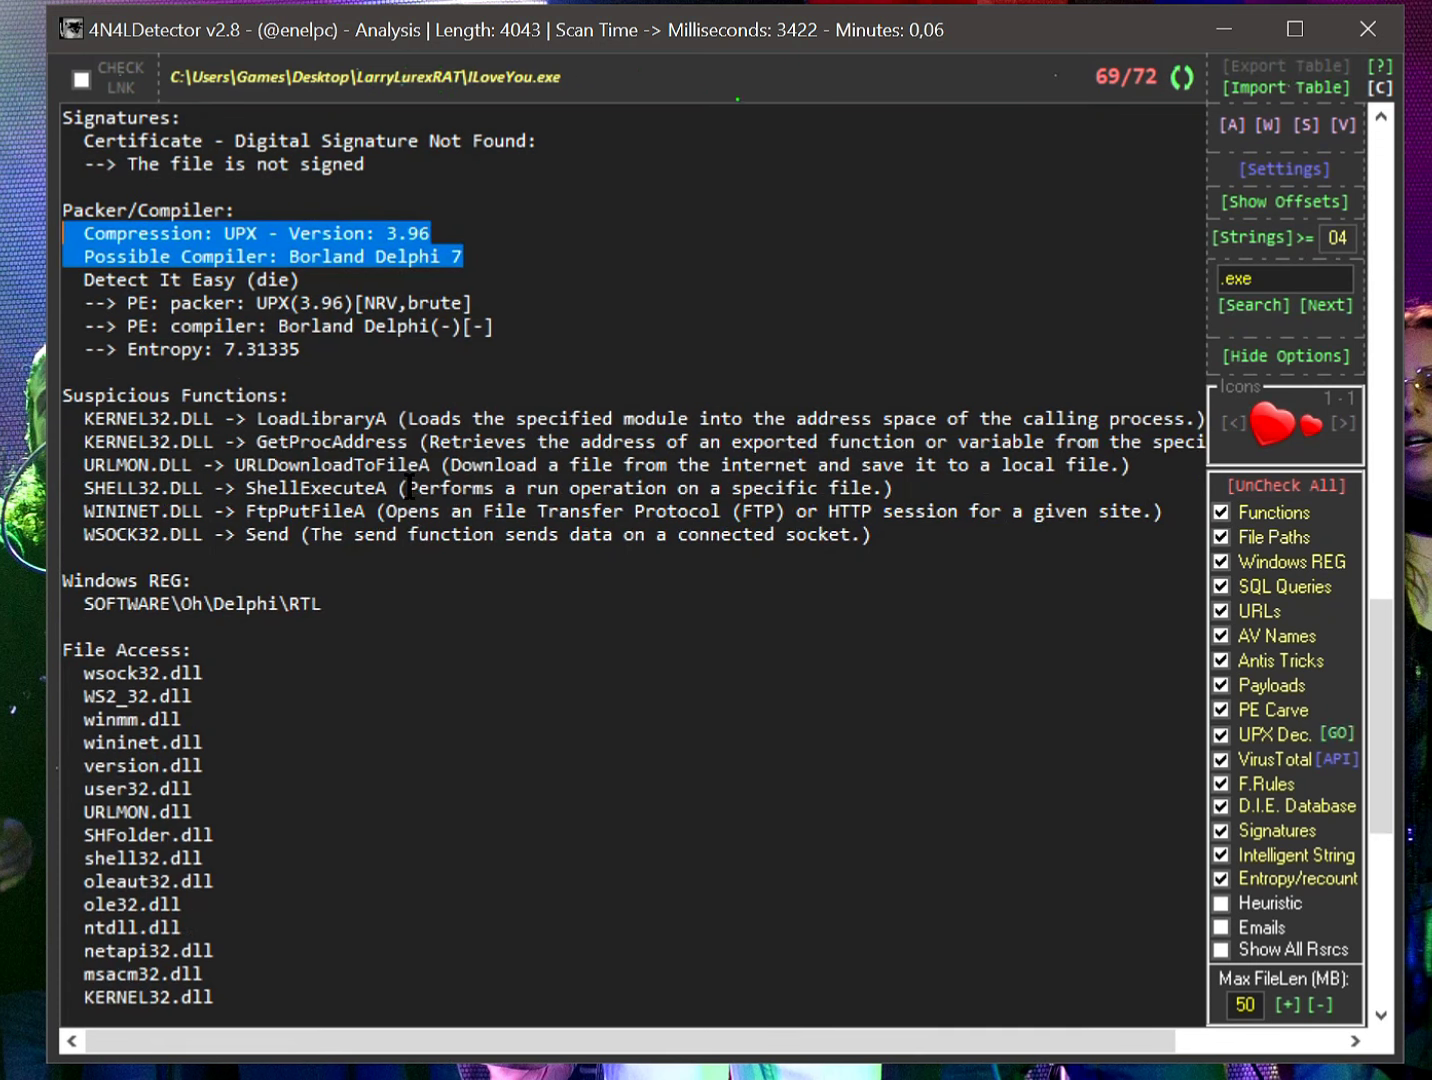
pyautogui.click(297, 350)
pyautogui.moveTo(84, 279); pyautogui.dragTo(300, 278)
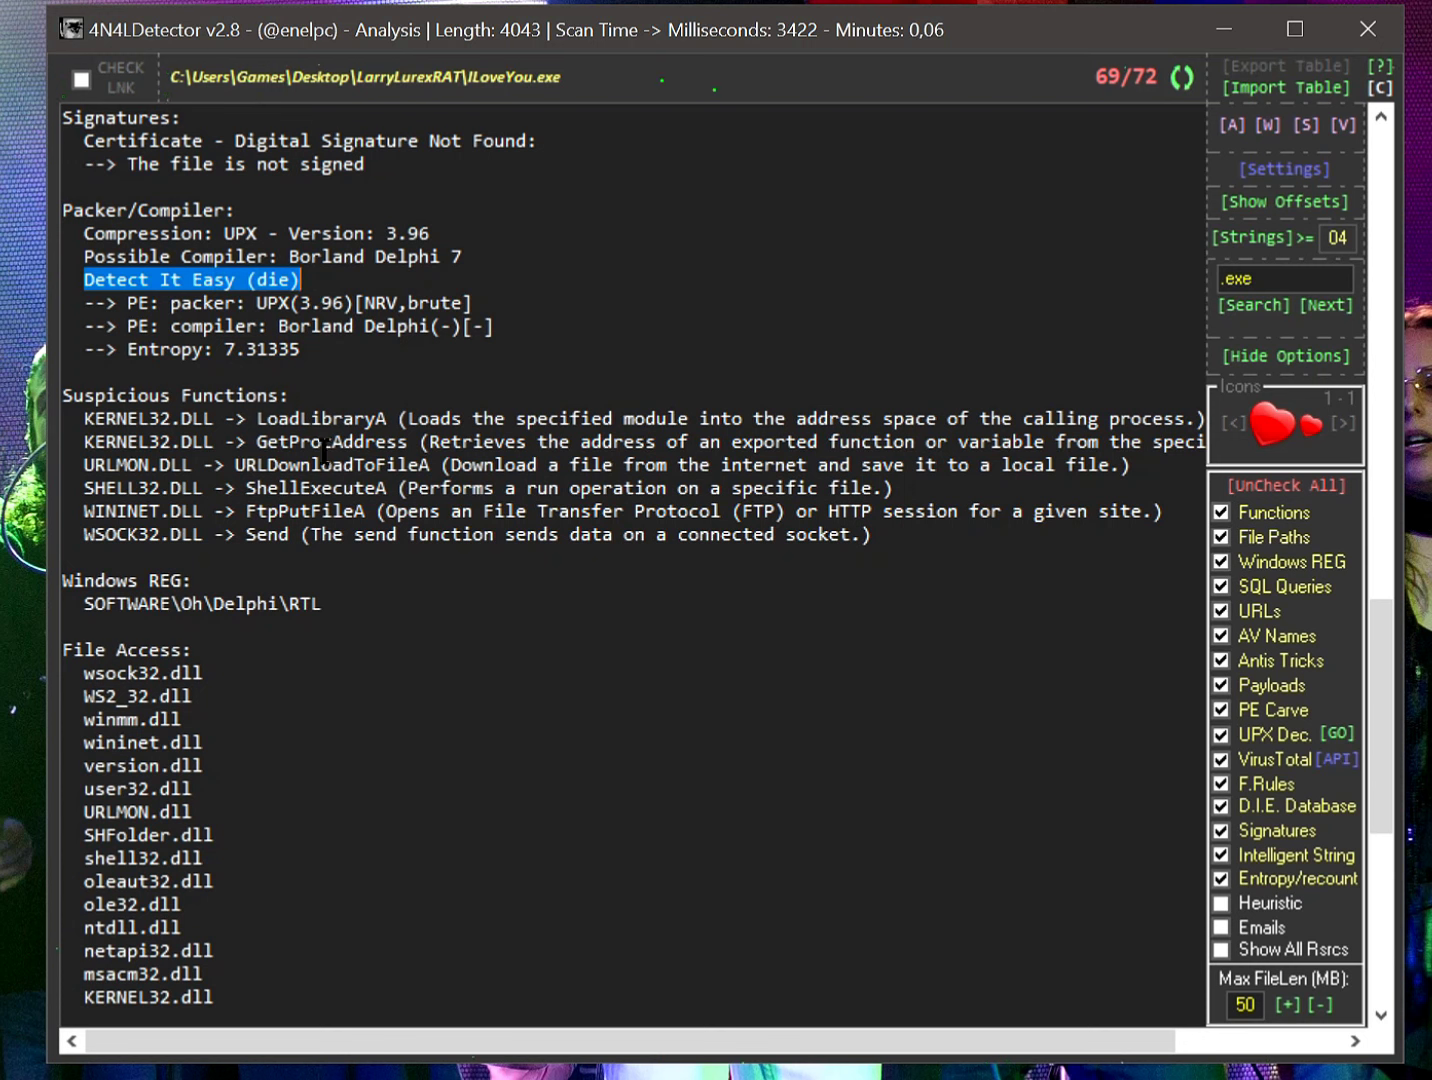
pyautogui.click(314, 287)
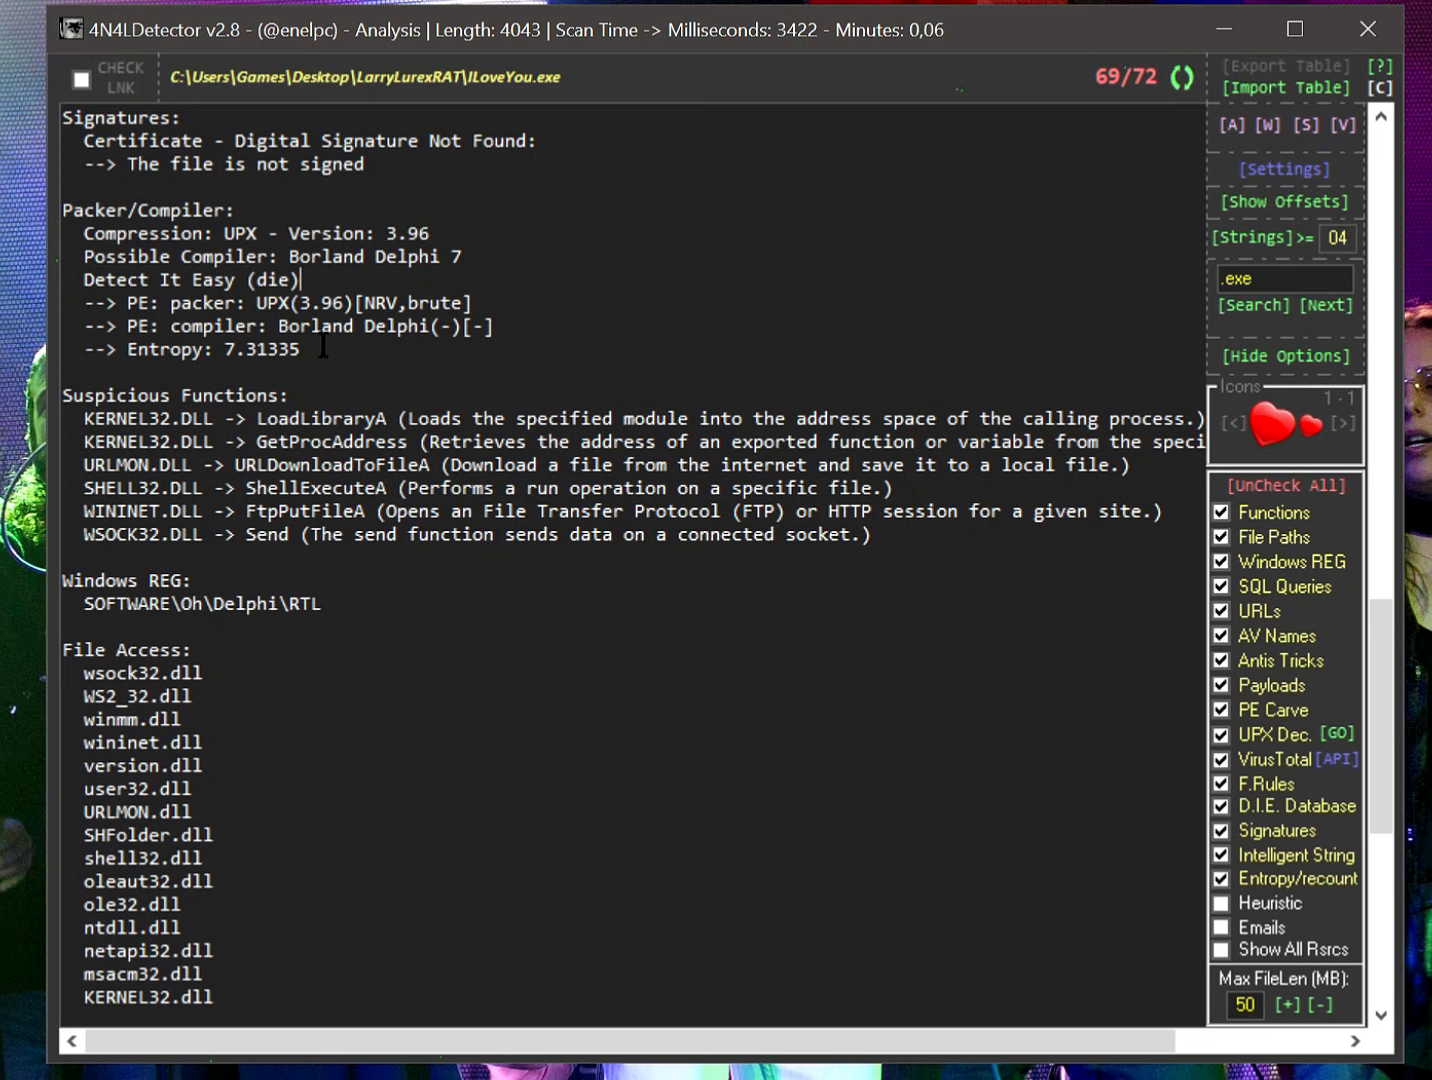
pyautogui.moveTo(277, 326); pyautogui.dragTo(430, 326)
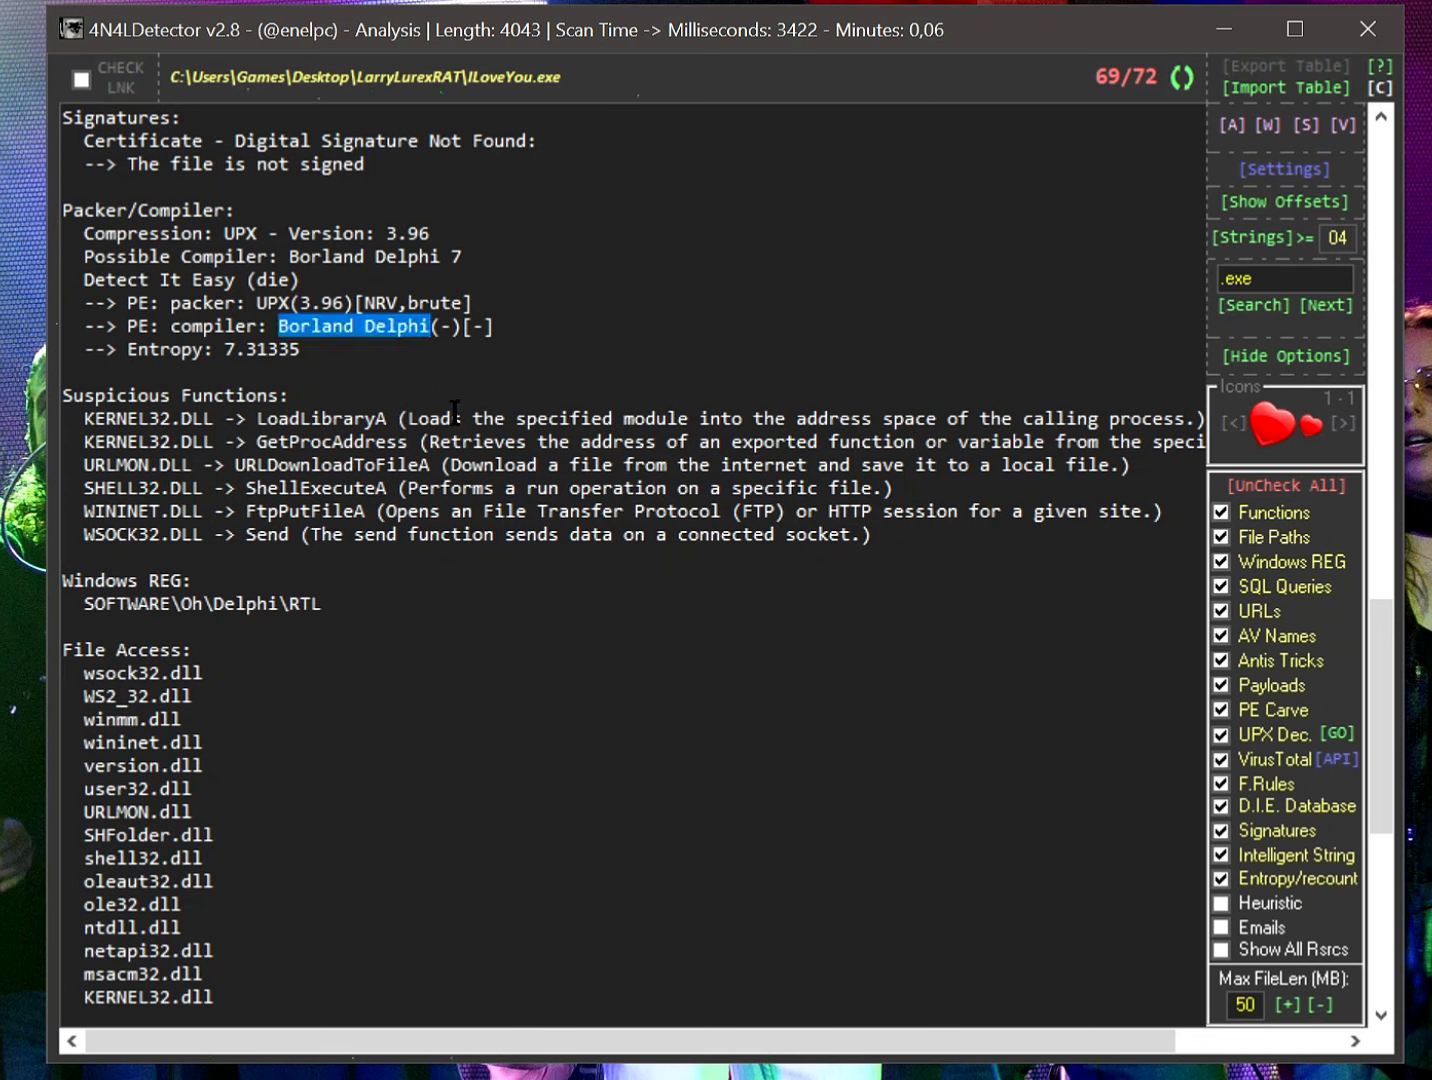
pyautogui.click(414, 522)
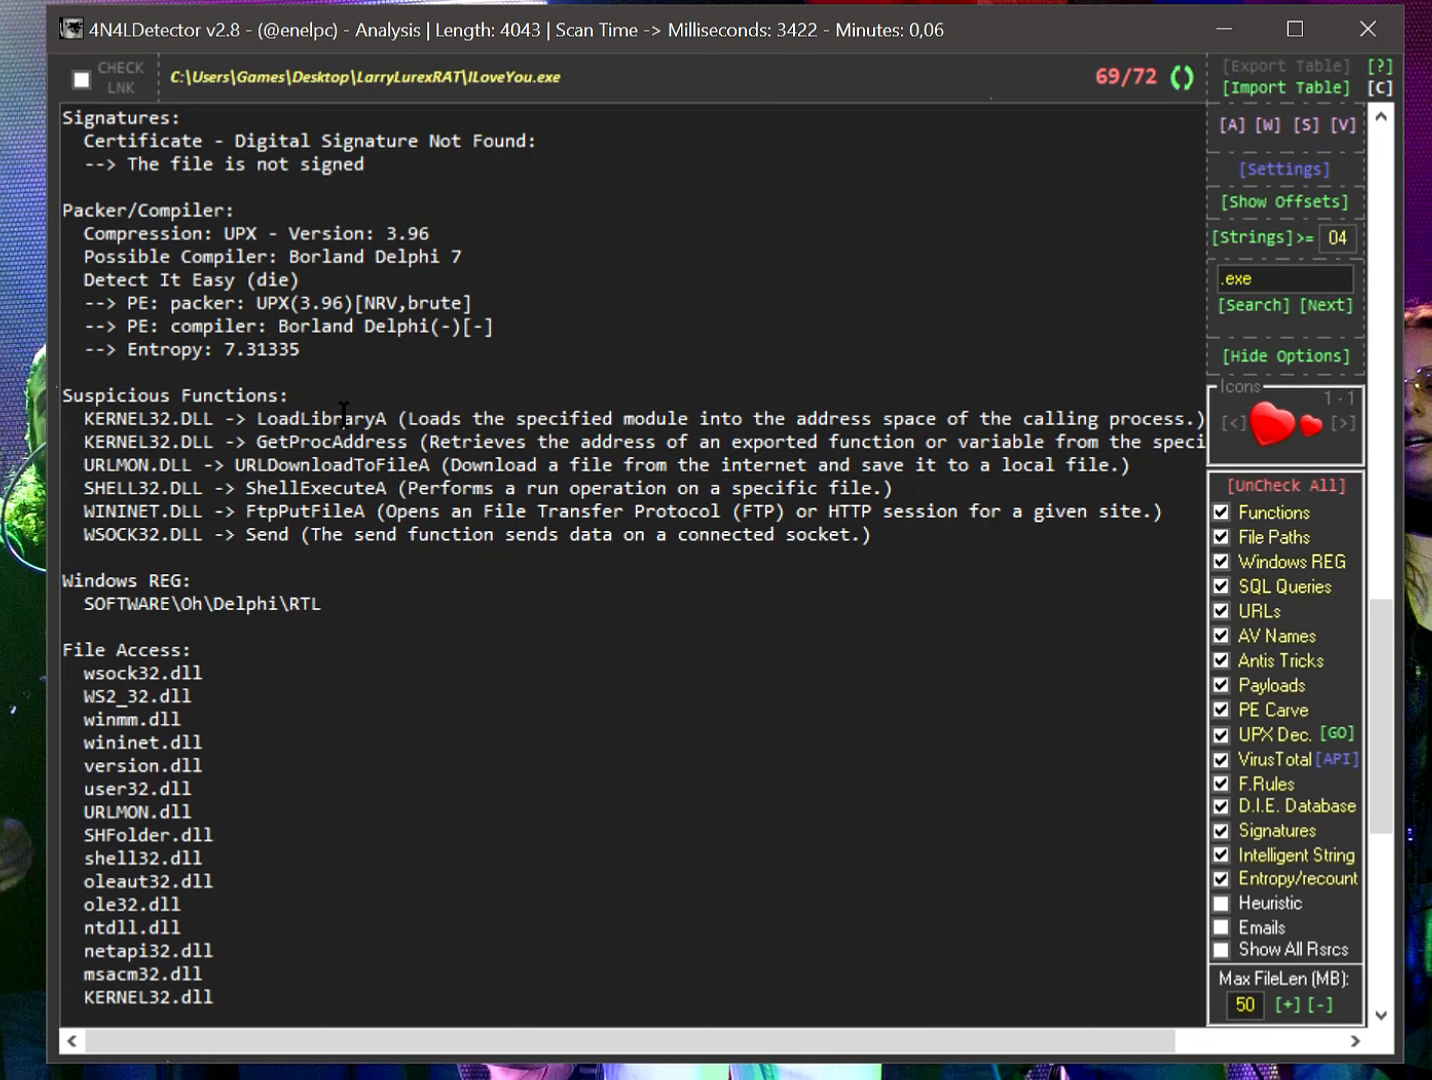
pyautogui.moveTo(224, 349); pyautogui.dragTo(336, 353)
pyautogui.click(318, 360)
pyautogui.moveTo(224, 349); pyautogui.dragTo(303, 351)
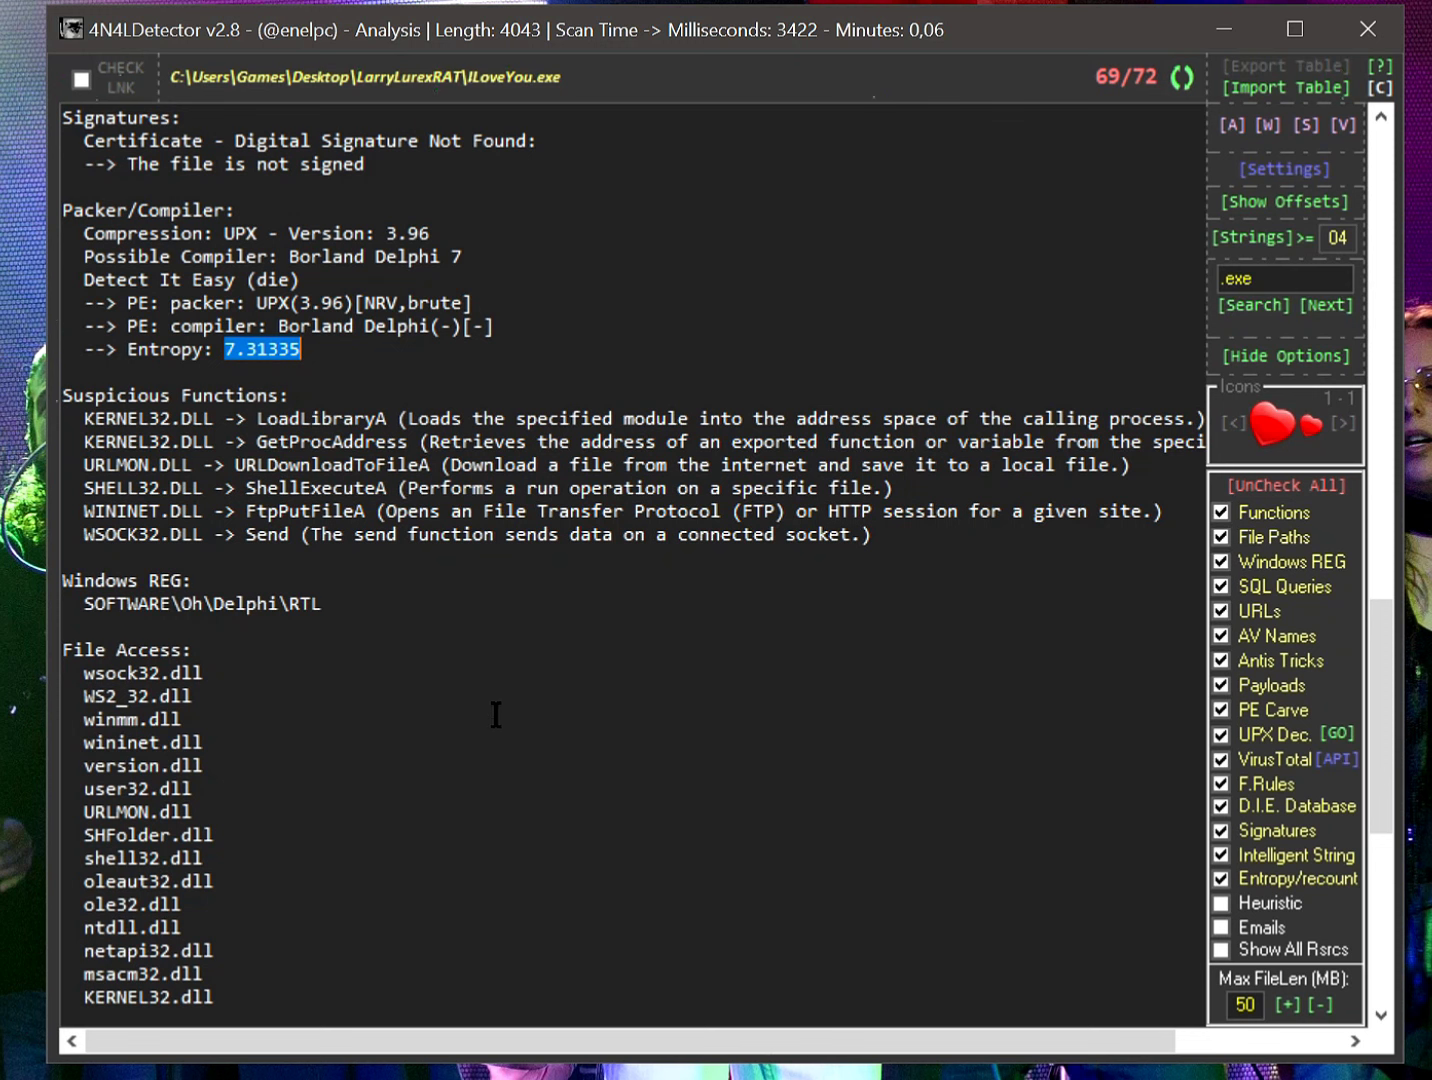
# Review the Suspicious Functions section, highlighting its heading, the LoadLibraryA function and that function's description
pyautogui.moveTo(62, 396); pyautogui.dragTo(290, 396)
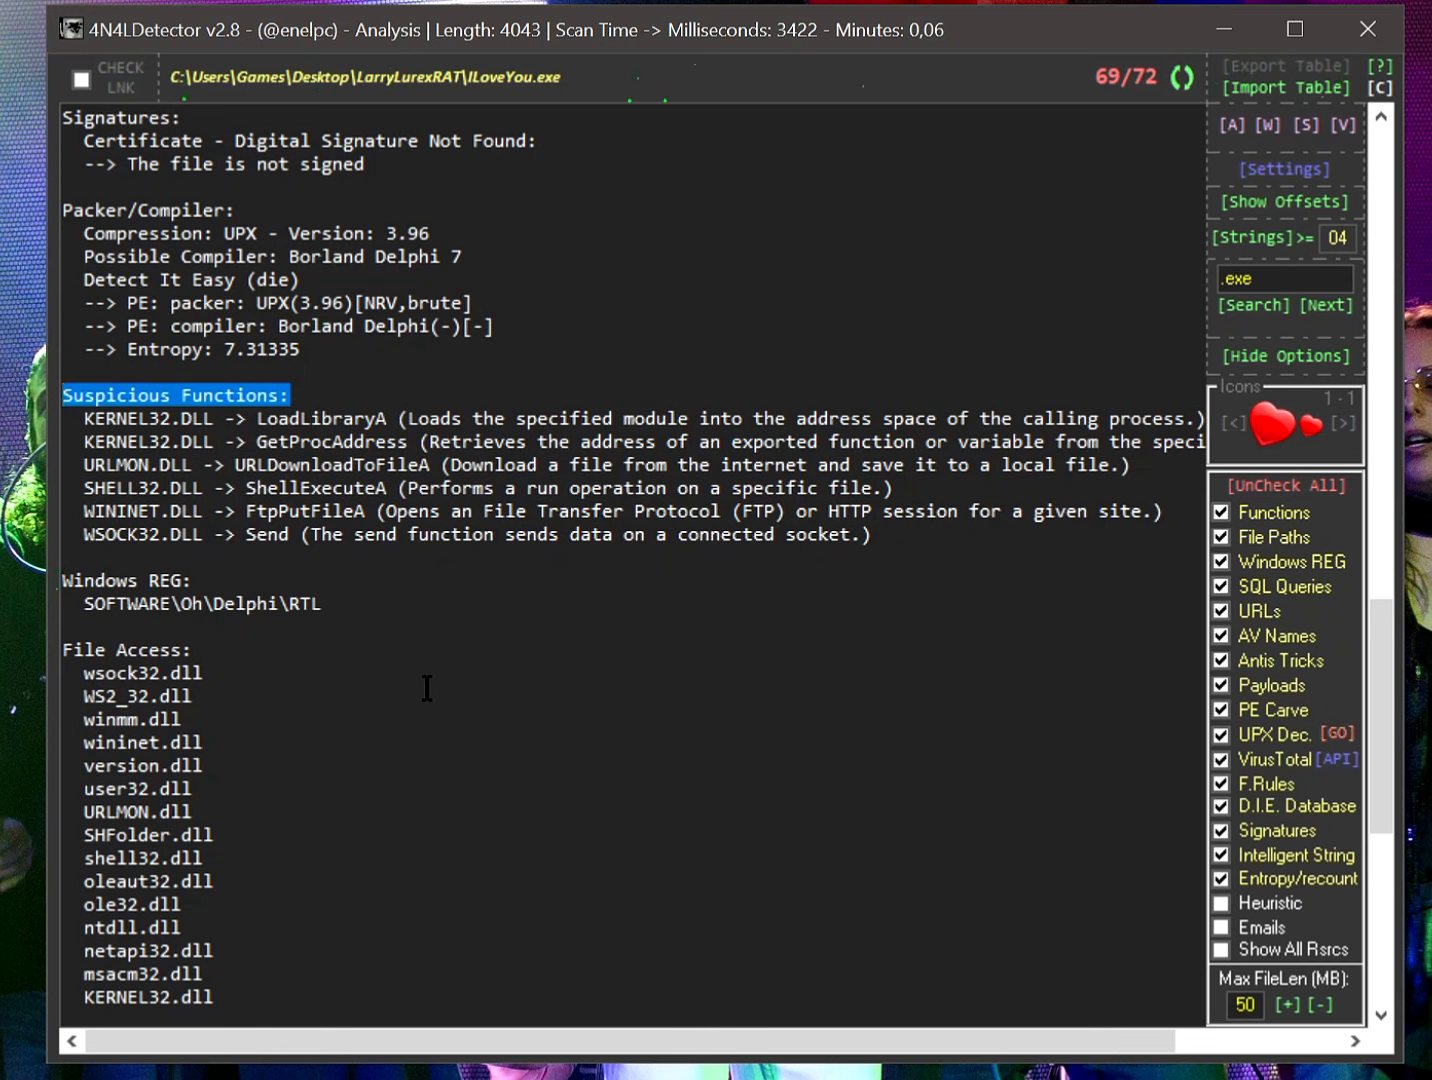
pyautogui.doubleClick(109, 395)
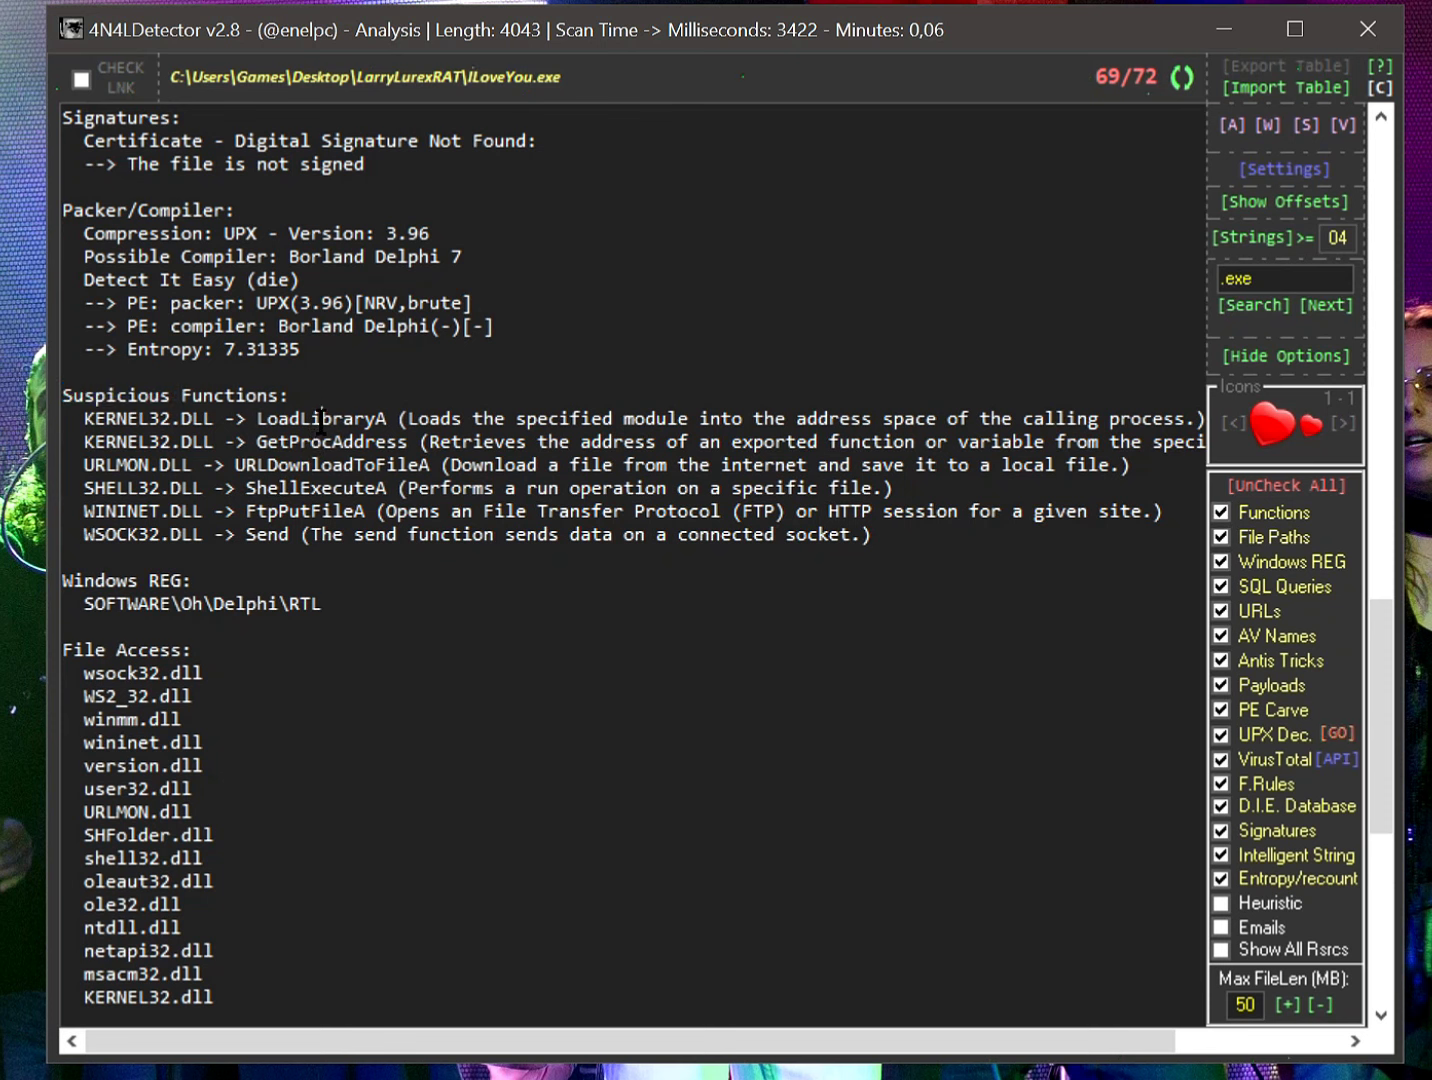
pyautogui.doubleClick(321, 419)
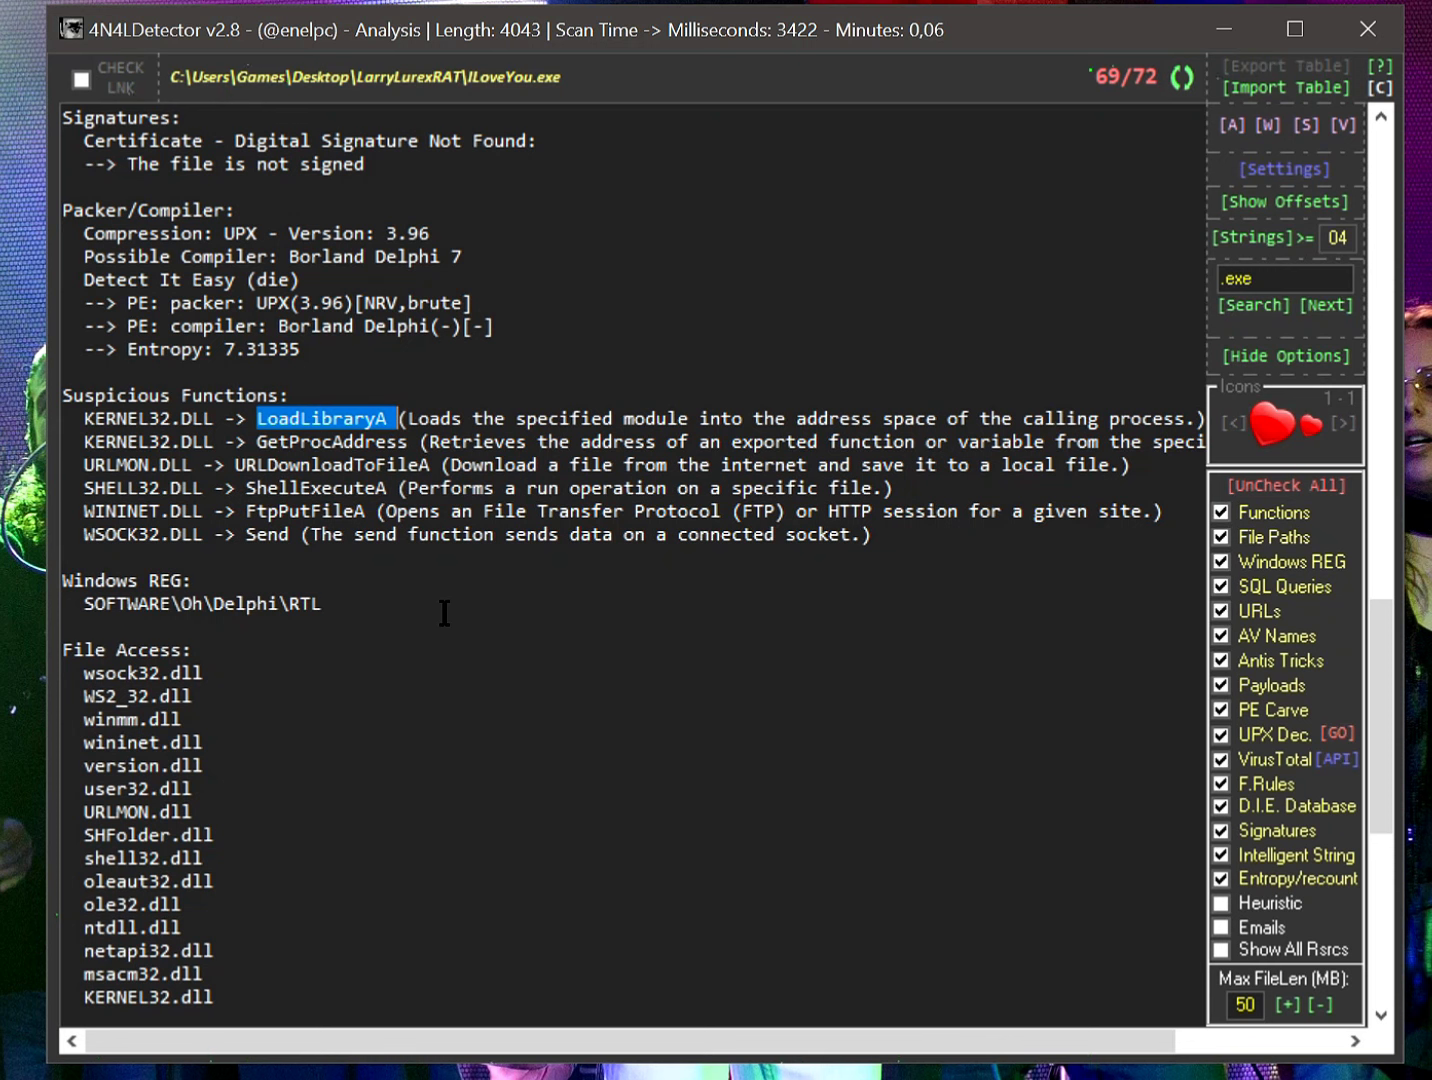
pyautogui.click(458, 530)
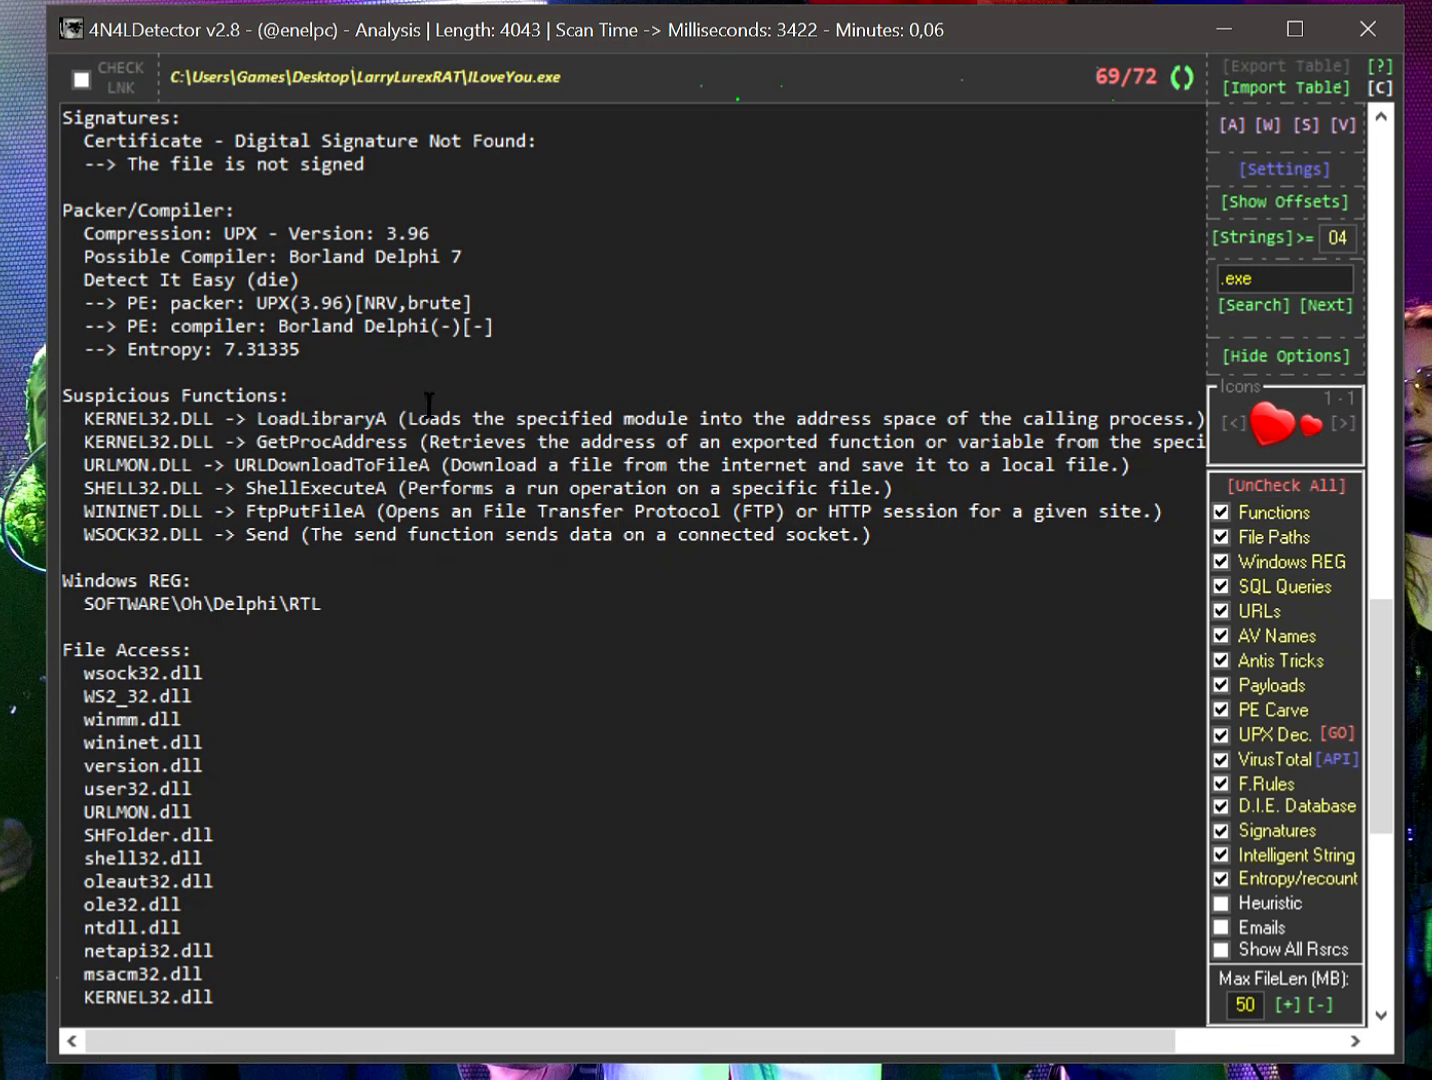
pyautogui.moveTo(408, 418); pyautogui.dragTo(1203, 418)
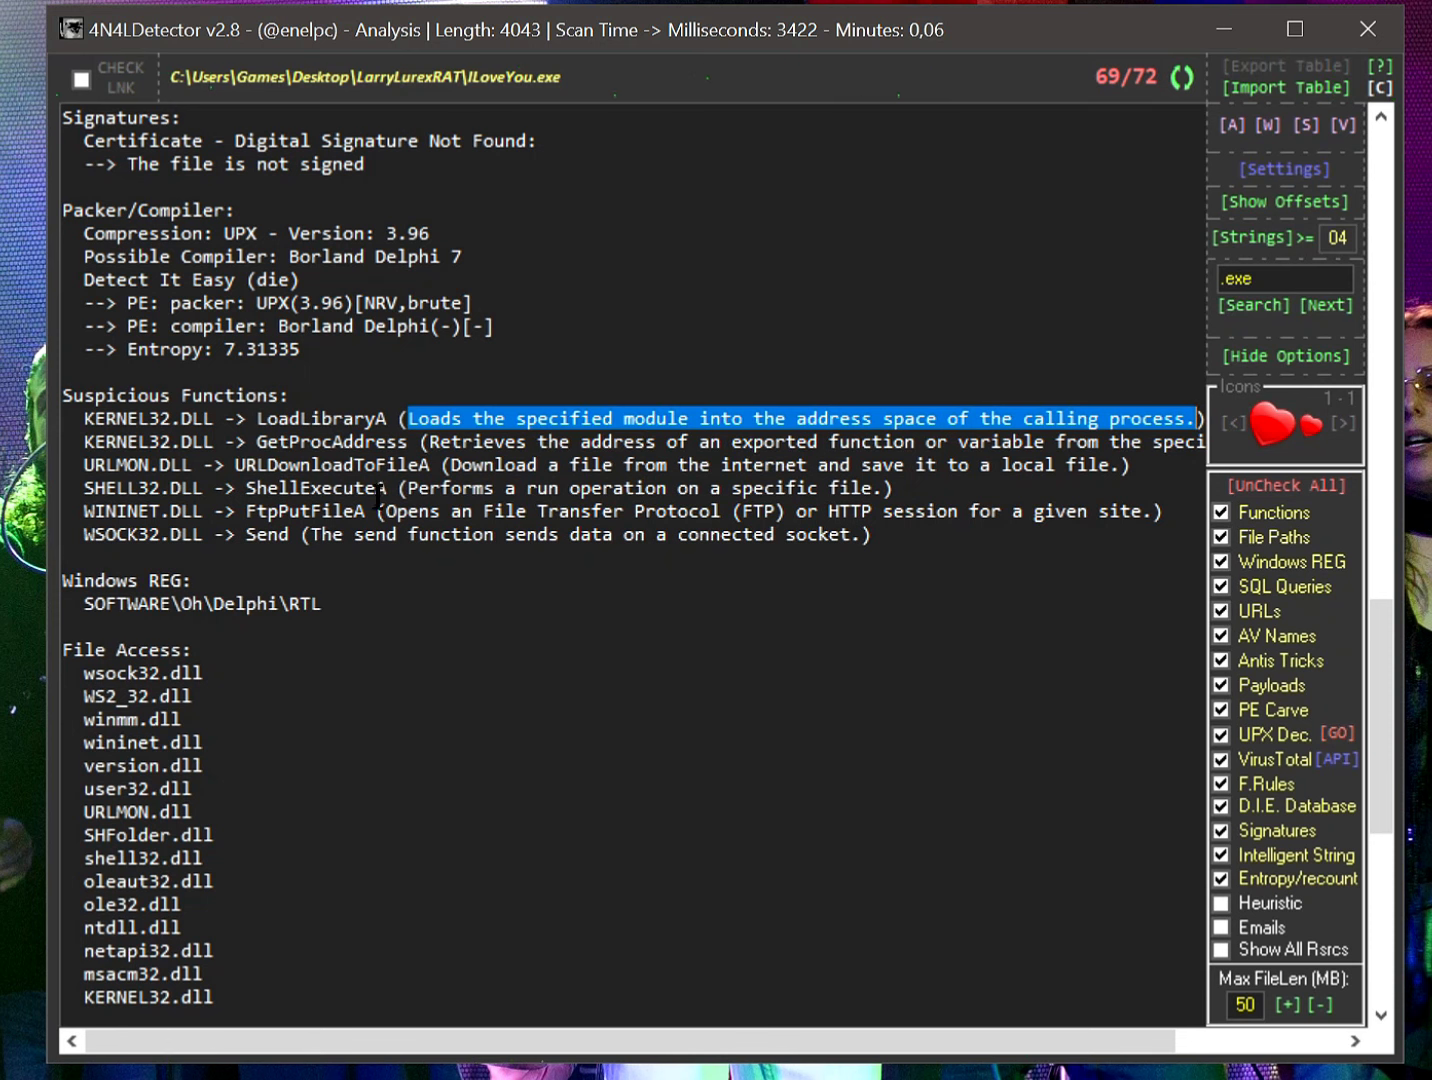
pyautogui.scroll(-1, 433, 695)
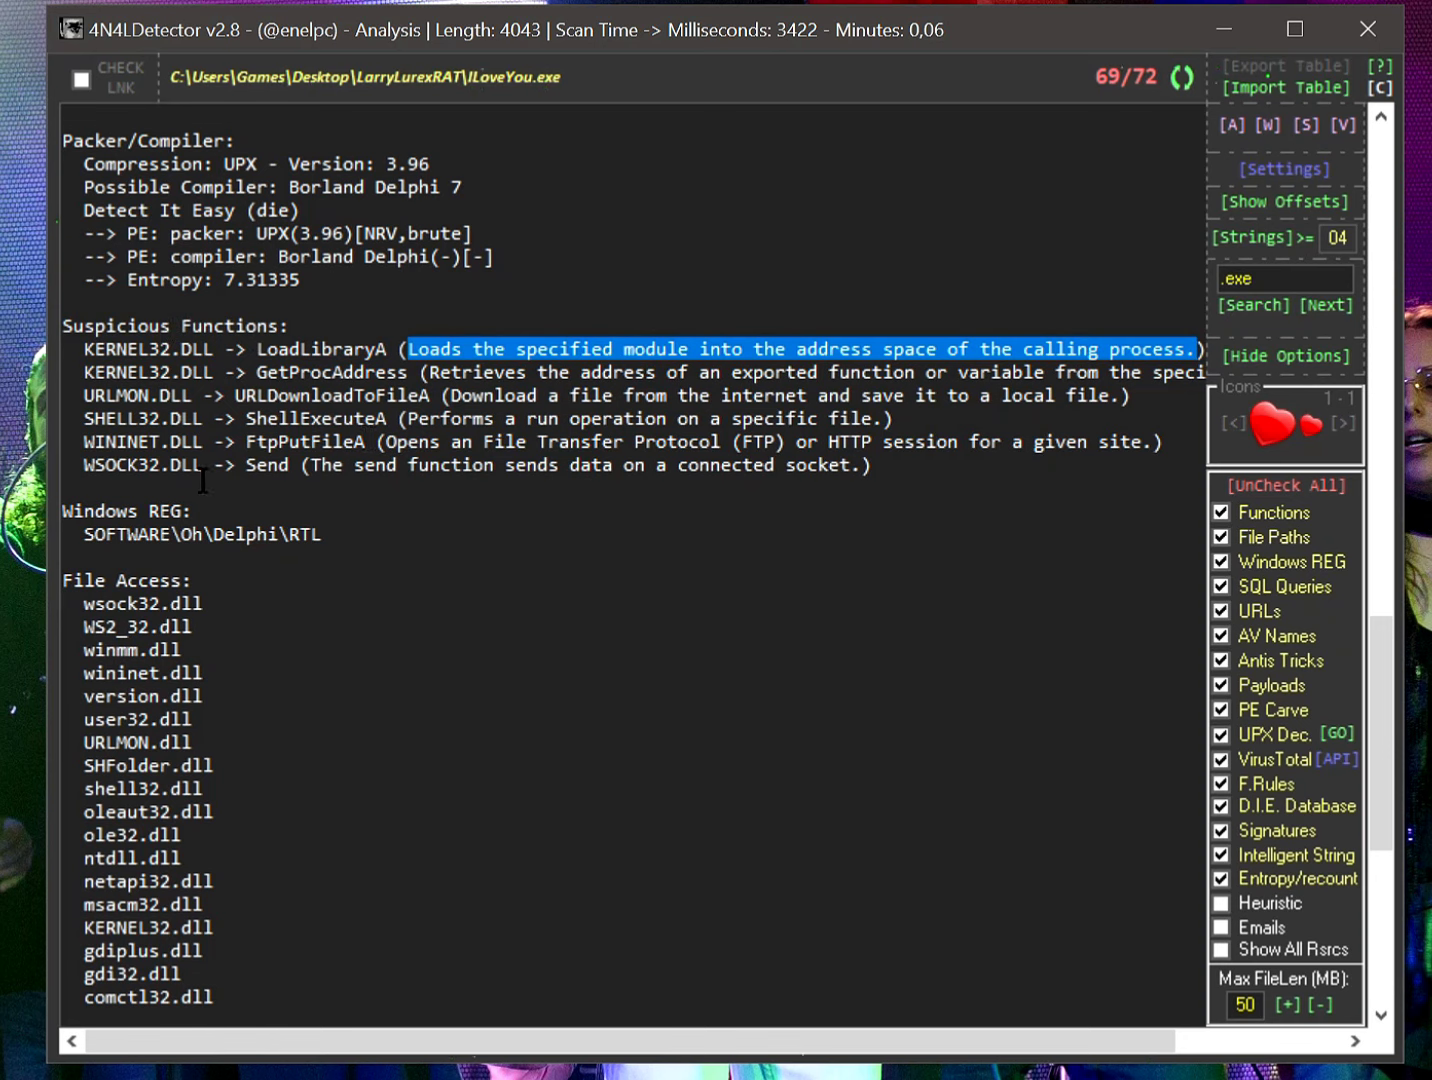
pyautogui.moveTo(203, 485); pyautogui.dragTo(371, 327)
pyautogui.click(164, 361)
# Highlight the word Delphi in the registry path under Windows REG
pyautogui.scroll(-3, 361, 655)
pyautogui.click(511, 464)
pyautogui.moveTo(213, 326); pyautogui.dragTo(281, 326)
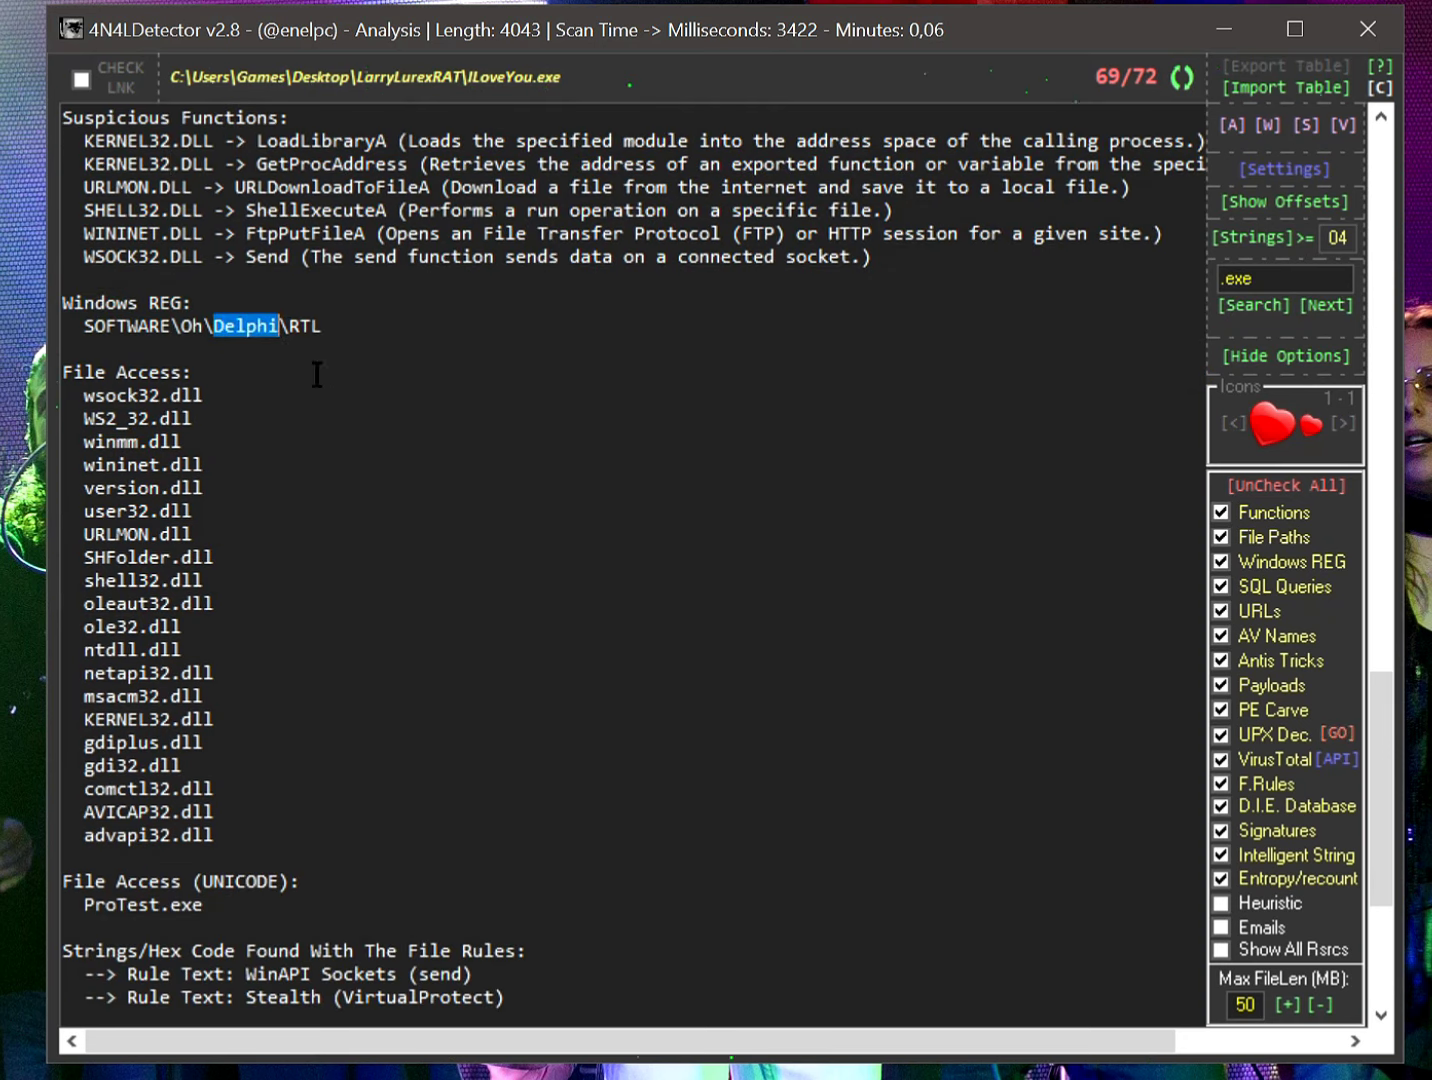
# Highlight wsock32.dll and WS2_32.dll under File Access, and the FtpPutFileA and URLDownloadToFileA functions under Suspicious Functions
pyautogui.doubleClick(430, 590)
pyautogui.moveTo(90, 395)
pyautogui.mouseDown()
pyautogui.moveTo(247, 394)
pyautogui.moveTo(186, 419)
pyautogui.moveTo(73, 394)
pyautogui.mouseUp()
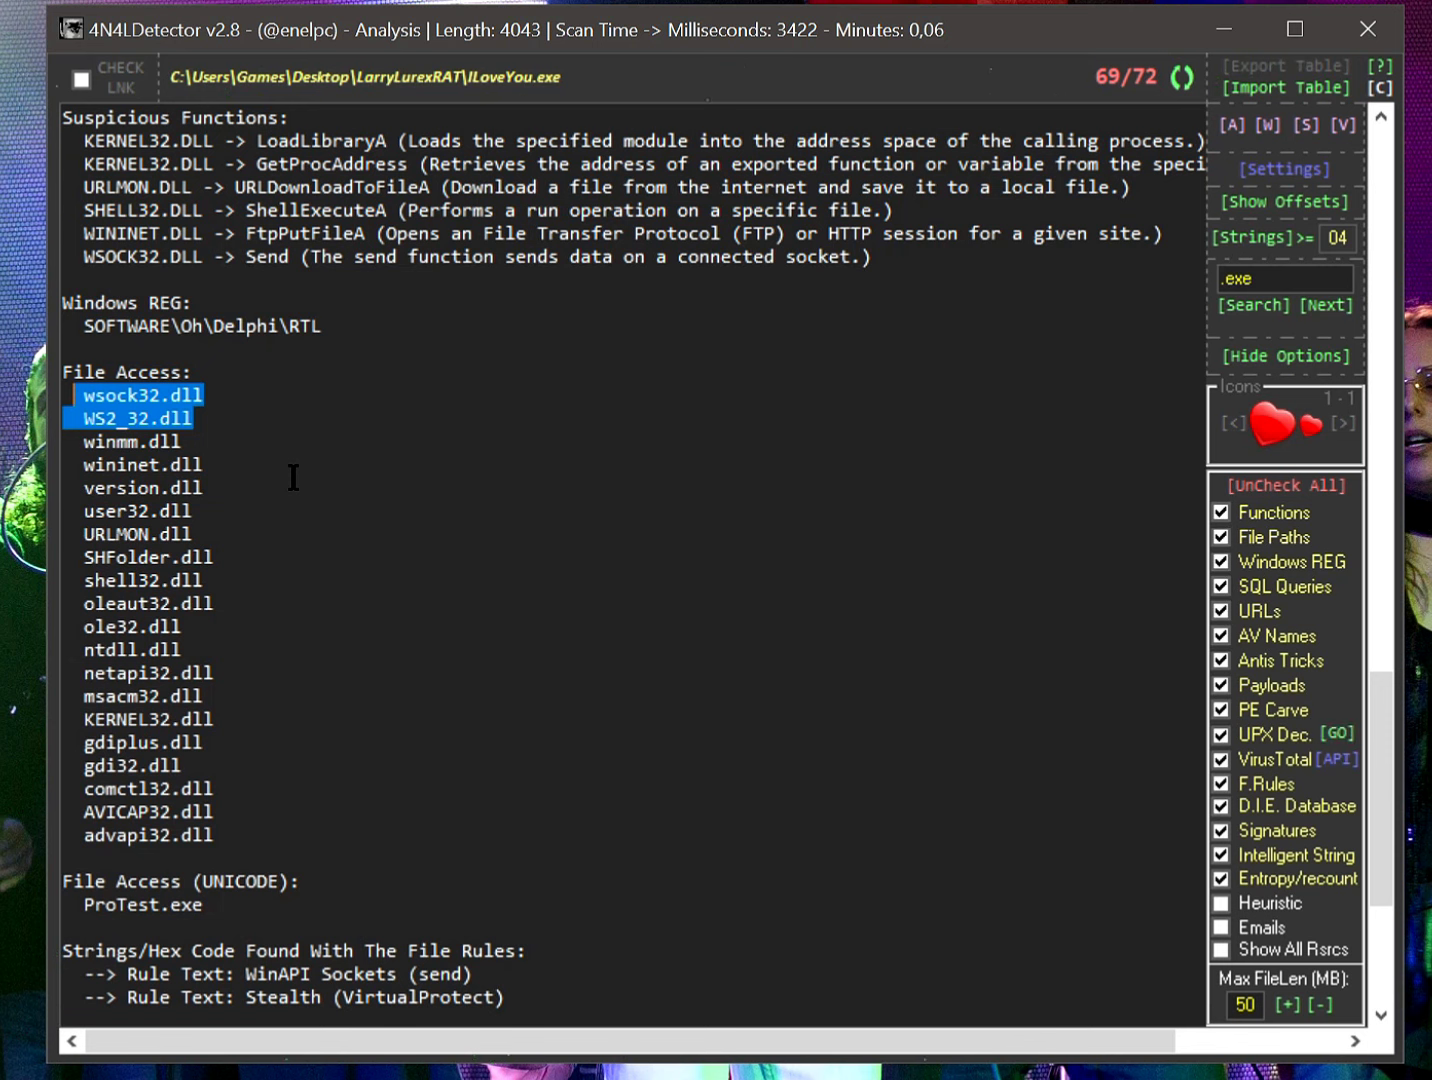
pyautogui.click(294, 477)
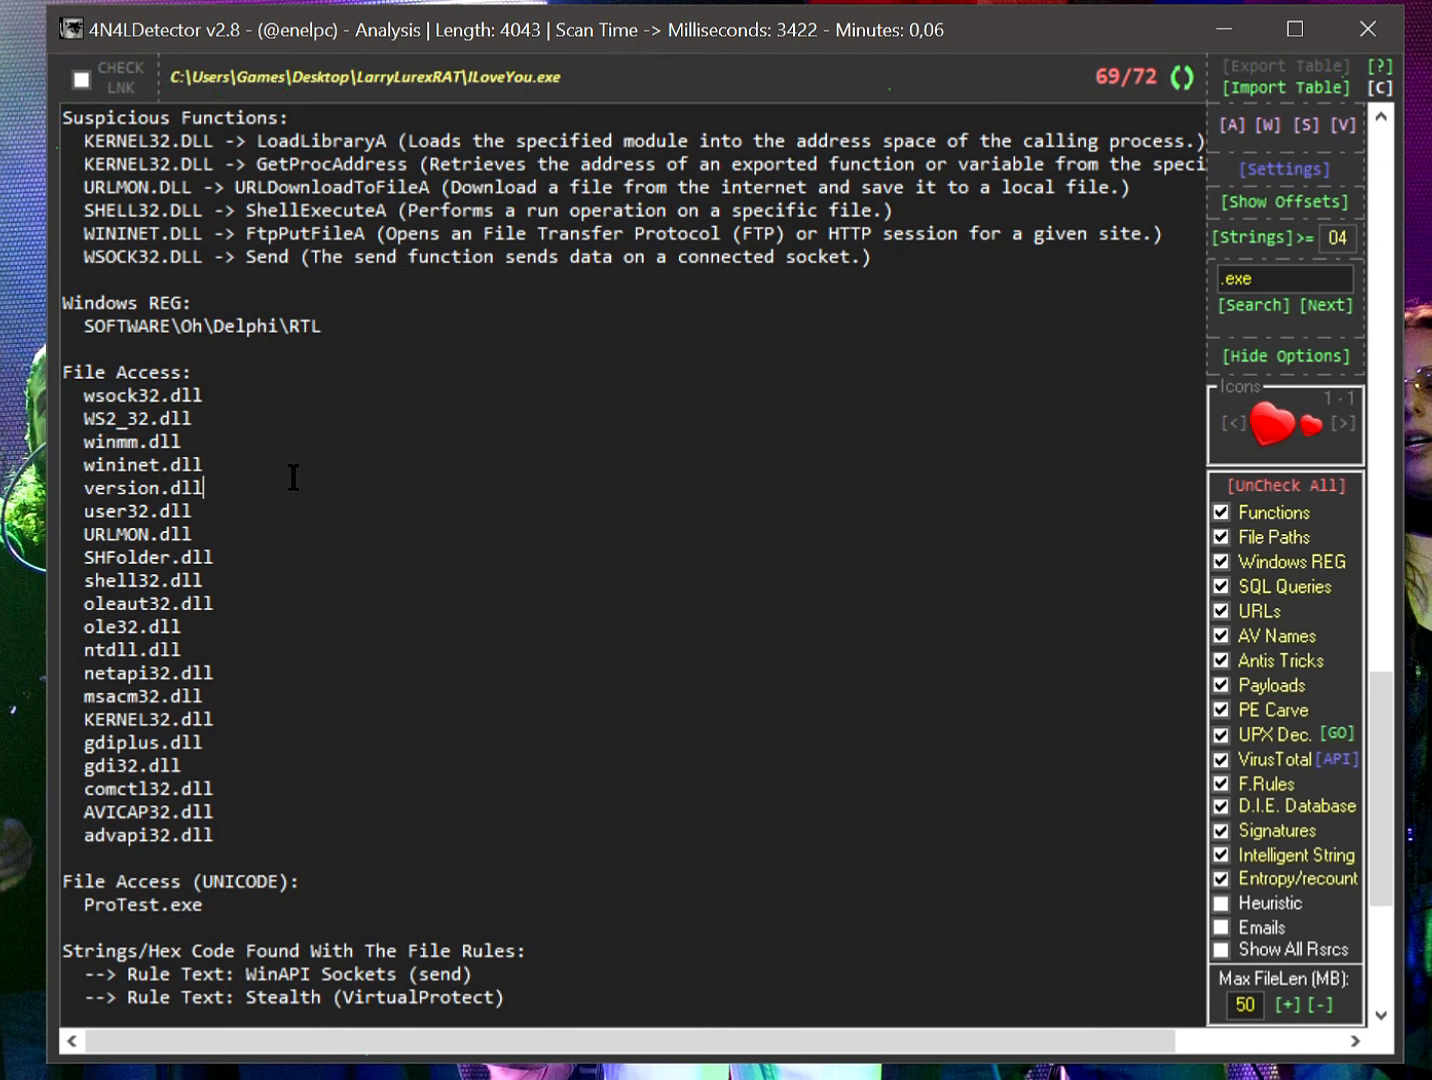
pyautogui.moveTo(259, 234); pyautogui.dragTo(378, 236)
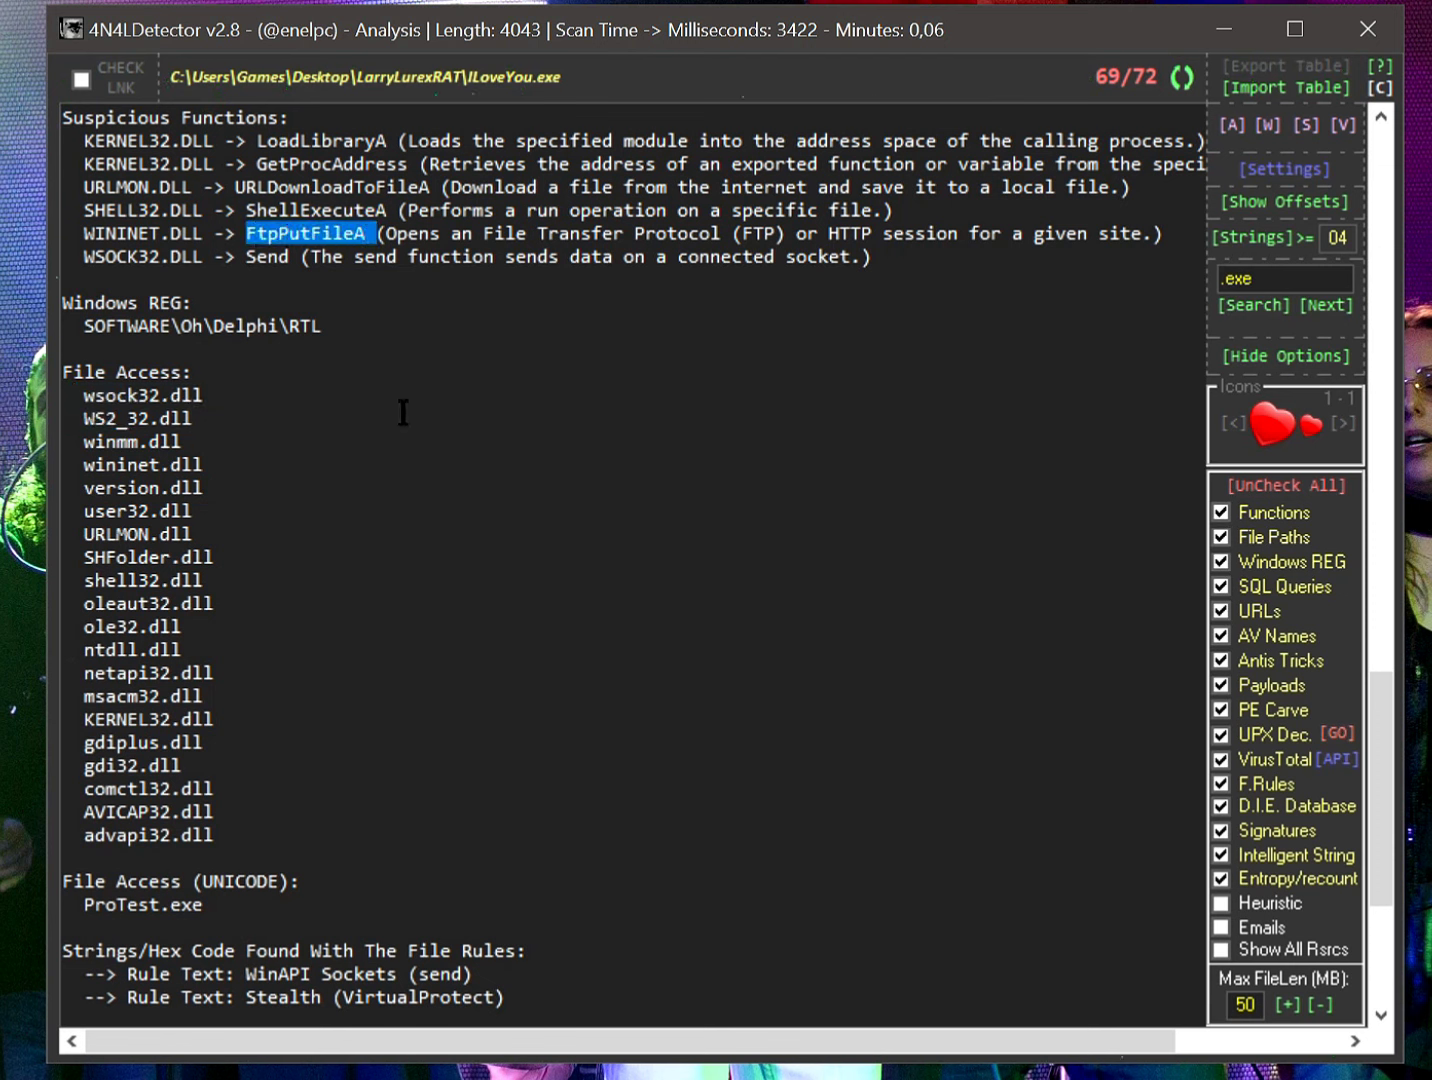
pyautogui.moveTo(247, 211); pyautogui.dragTo(429, 187)
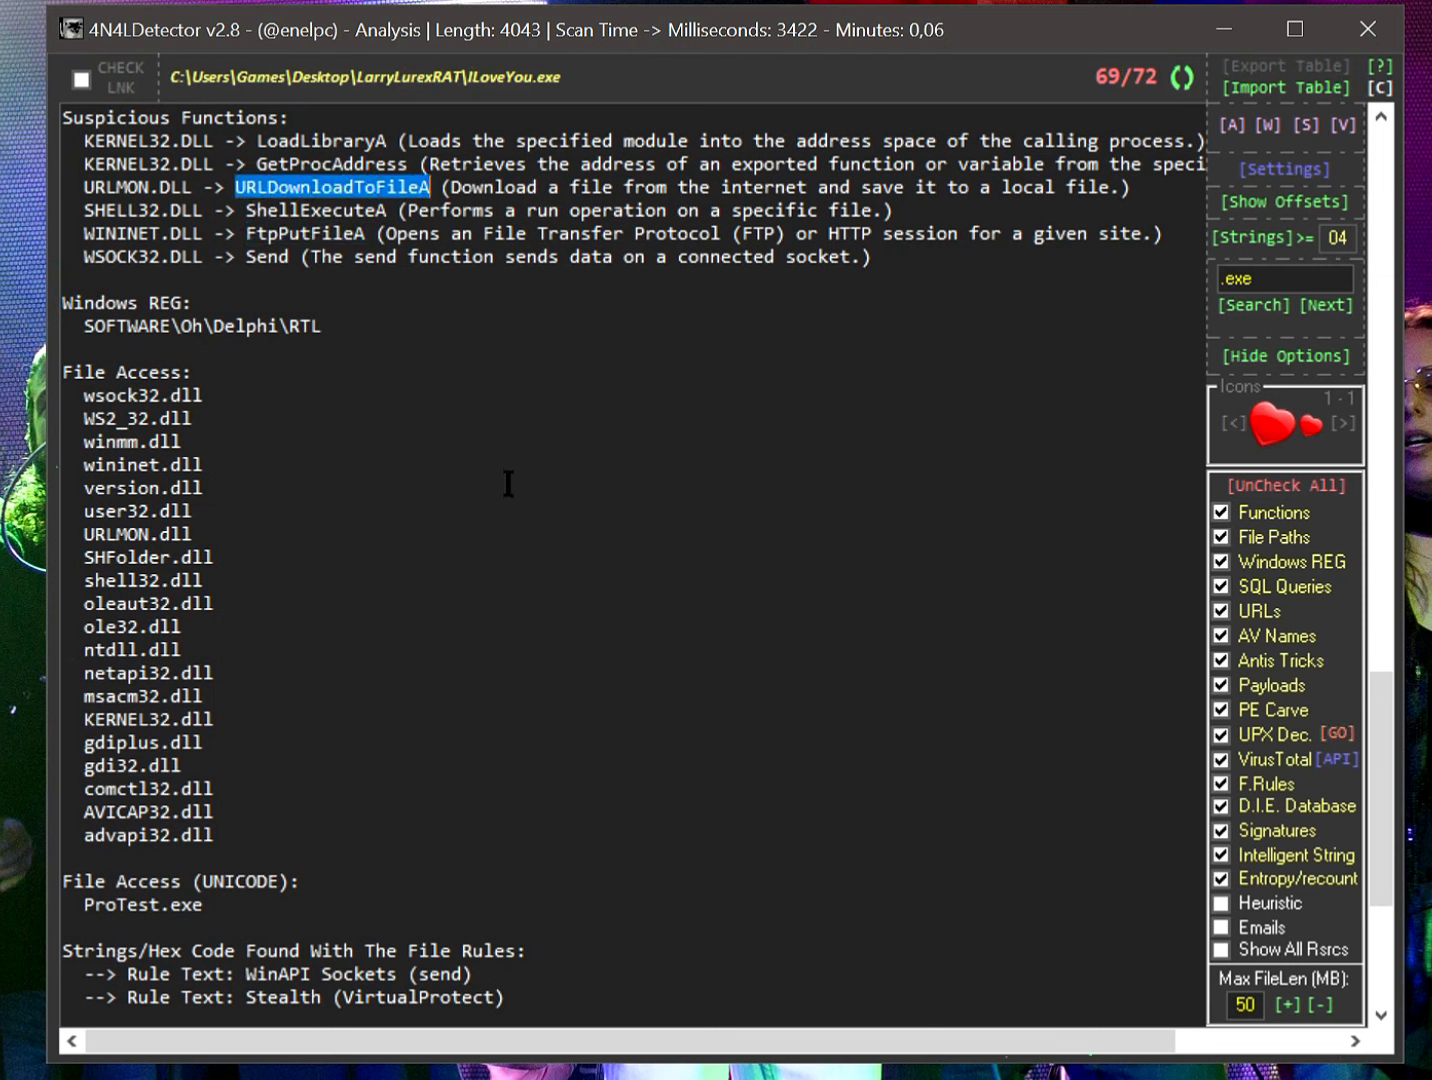
# Highlight the GetProcAddress function under Suspicious Functions and ProTest.exe under File Access (UNICODE)
pyautogui.click(383, 223)
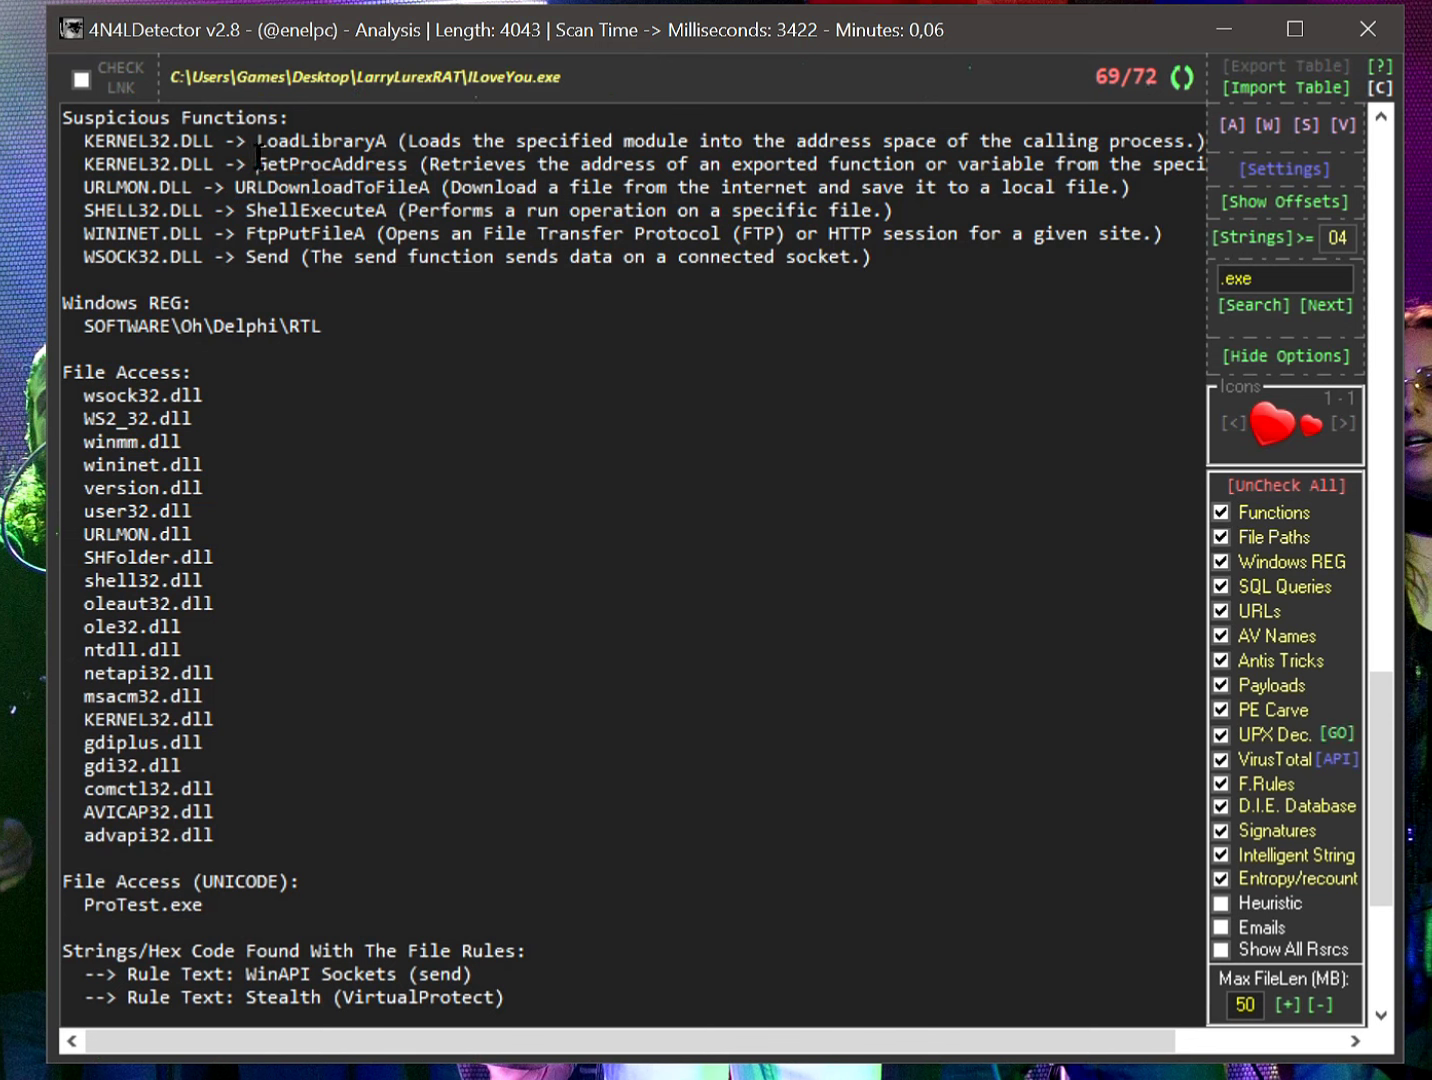
pyautogui.moveTo(257, 165); pyautogui.dragTo(404, 166)
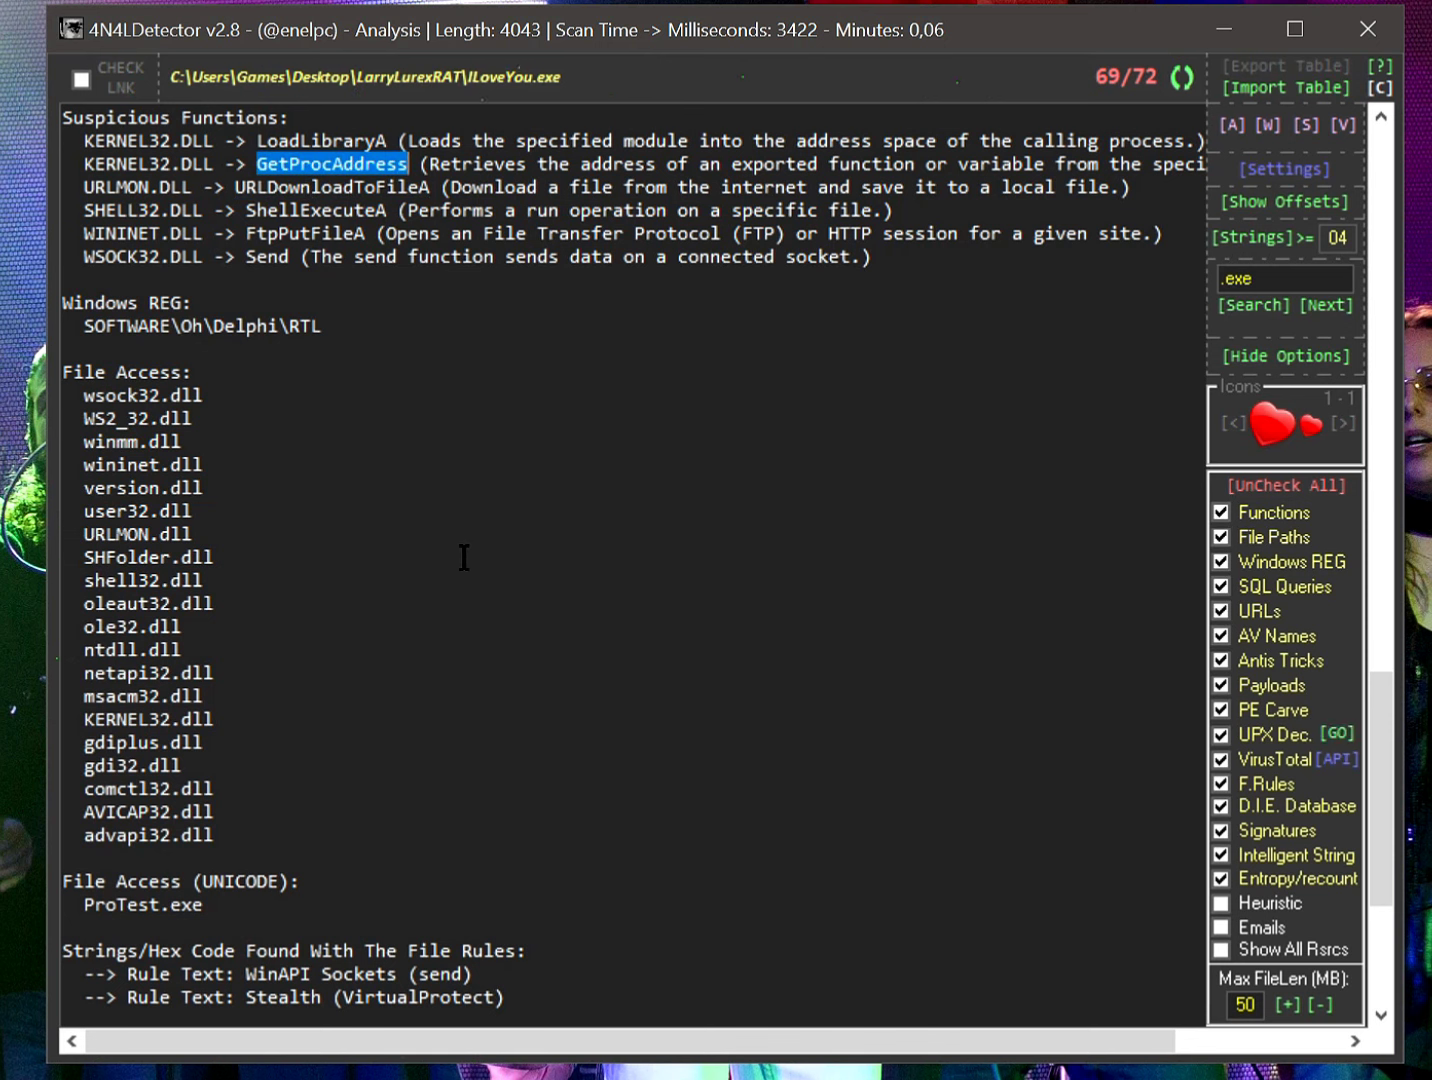
pyautogui.scroll(-3, 464, 557)
pyautogui.scroll(-2, 426, 577)
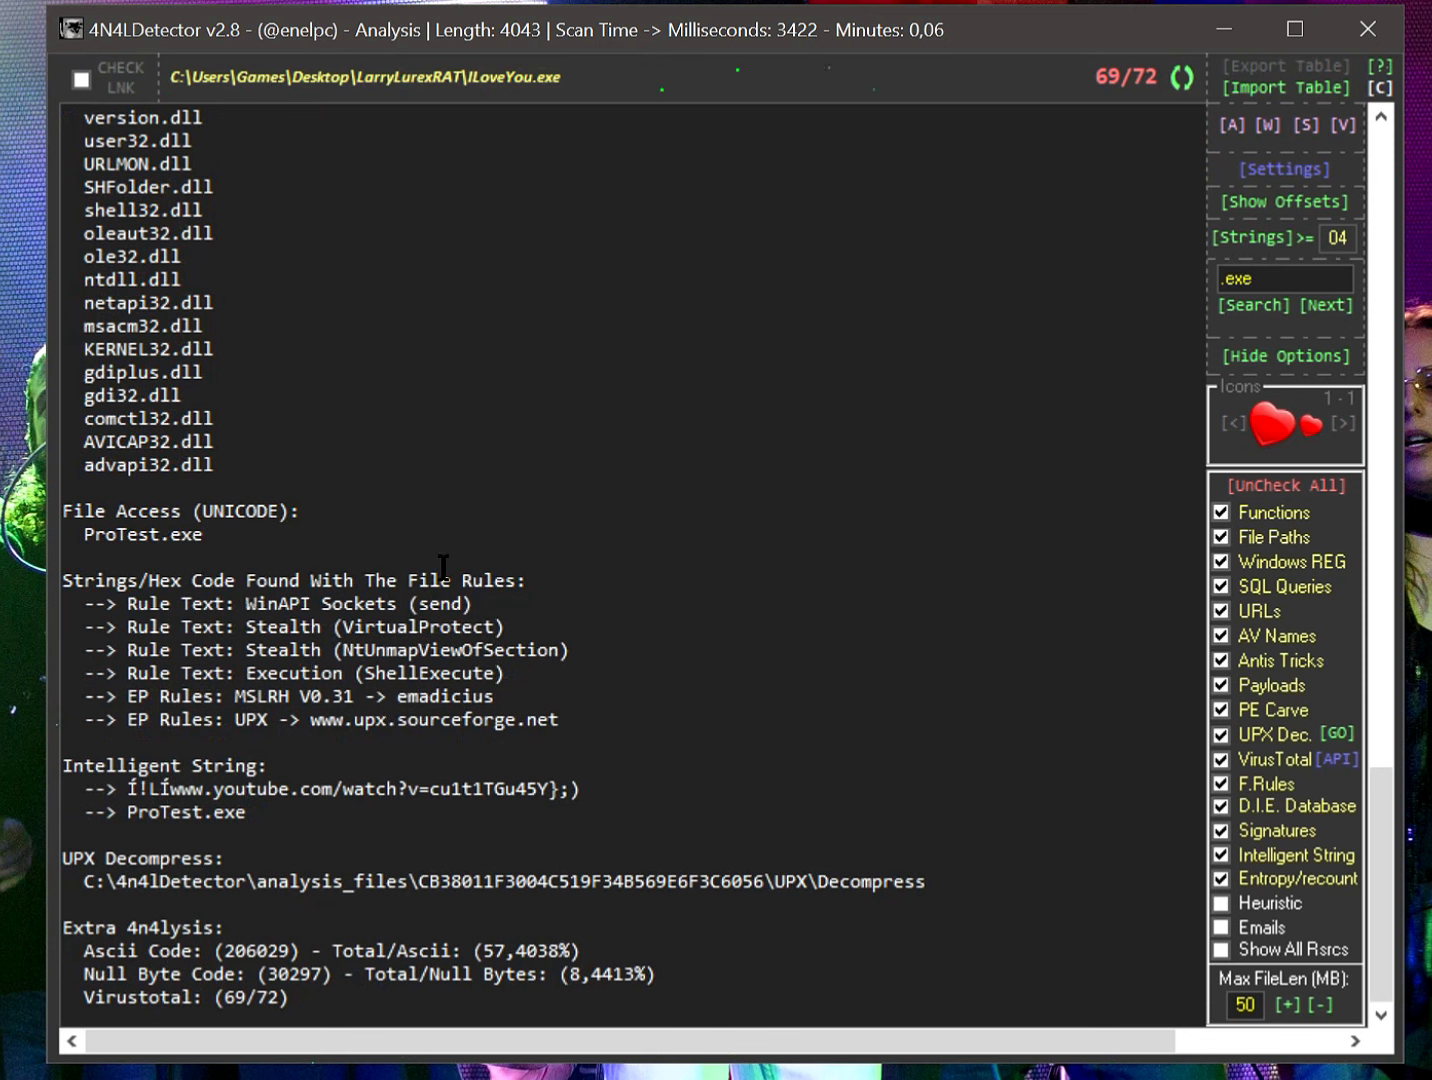
pyautogui.moveTo(86, 533); pyautogui.dragTo(292, 562)
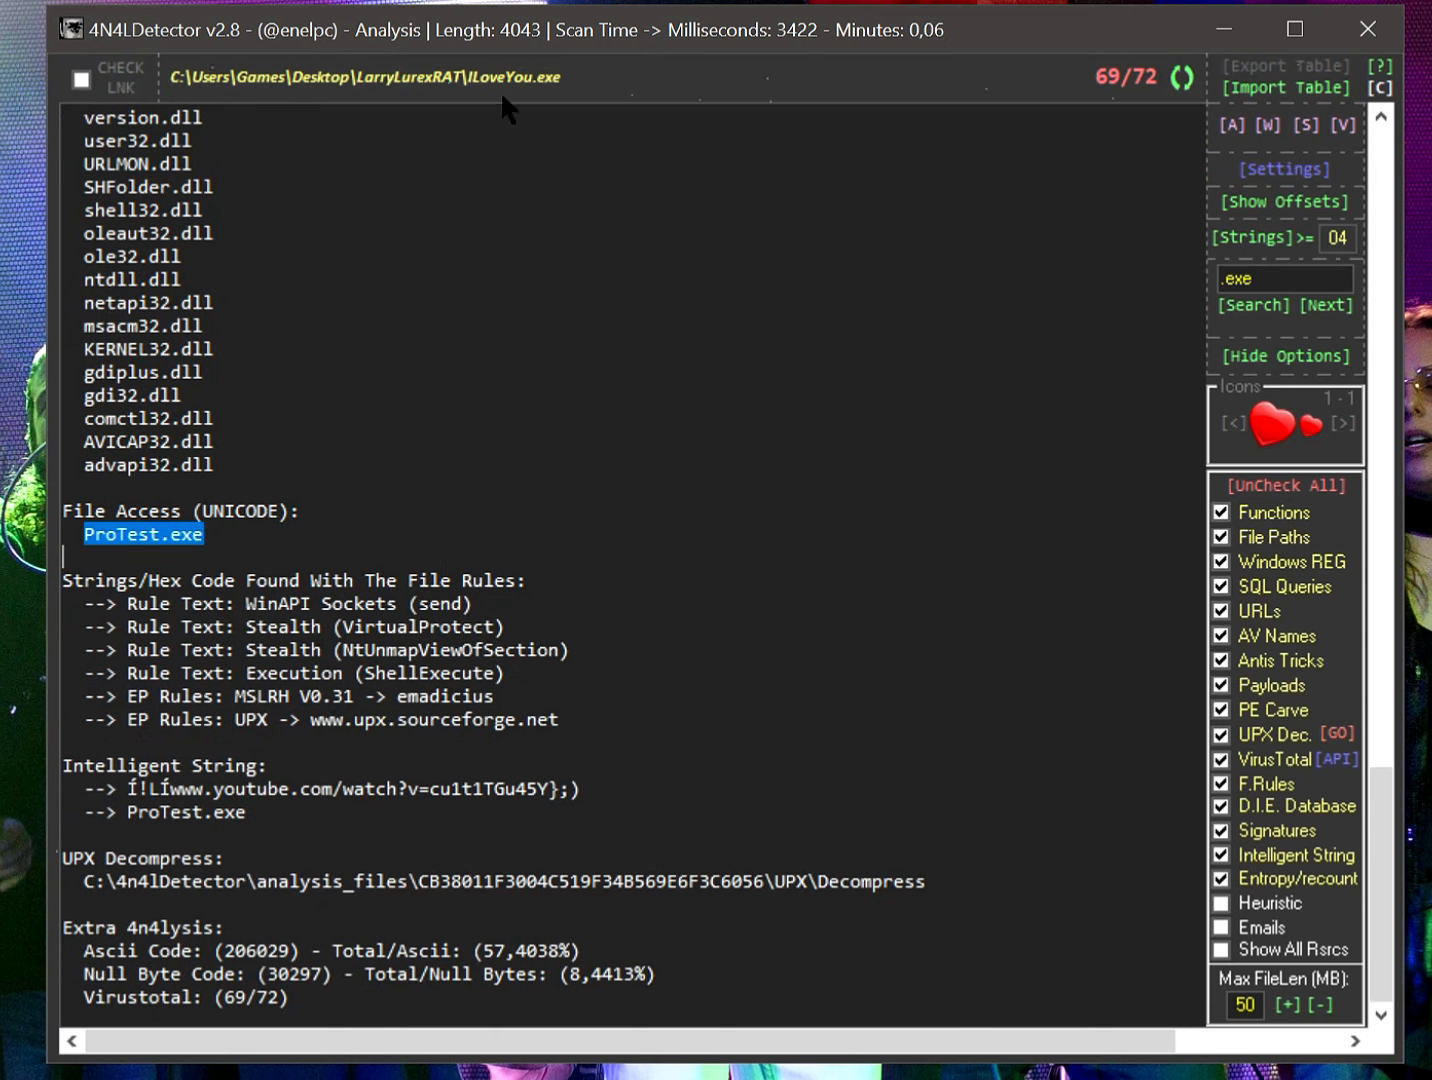
pyautogui.click(245, 514)
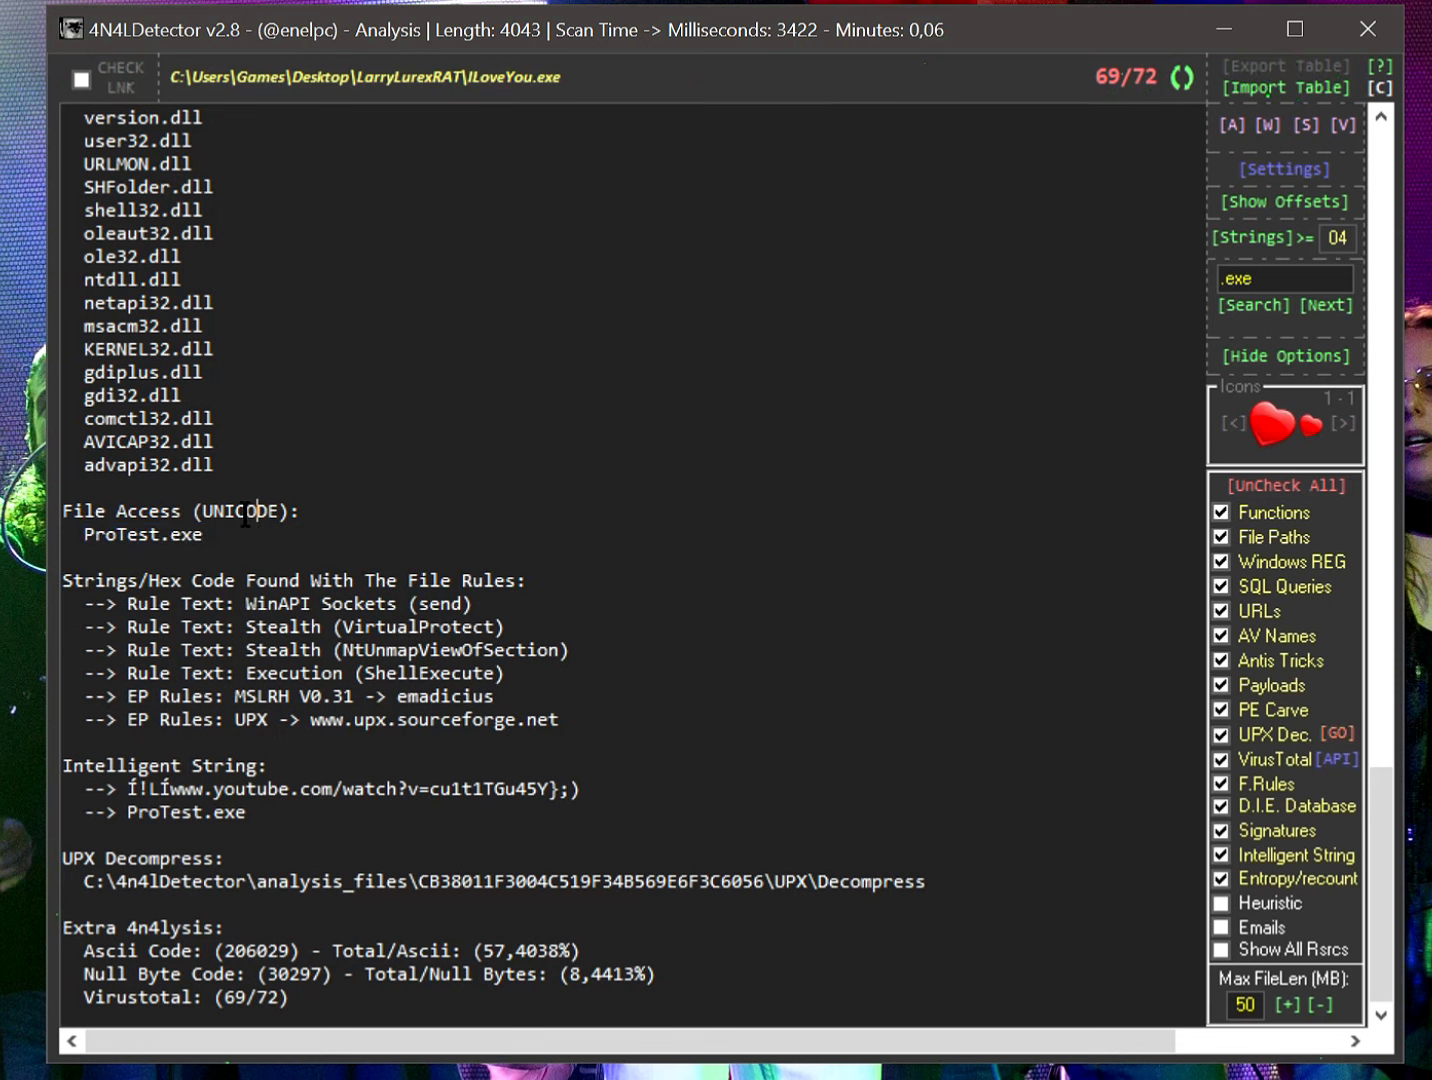
pyautogui.moveTo(86, 534); pyautogui.dragTo(237, 536)
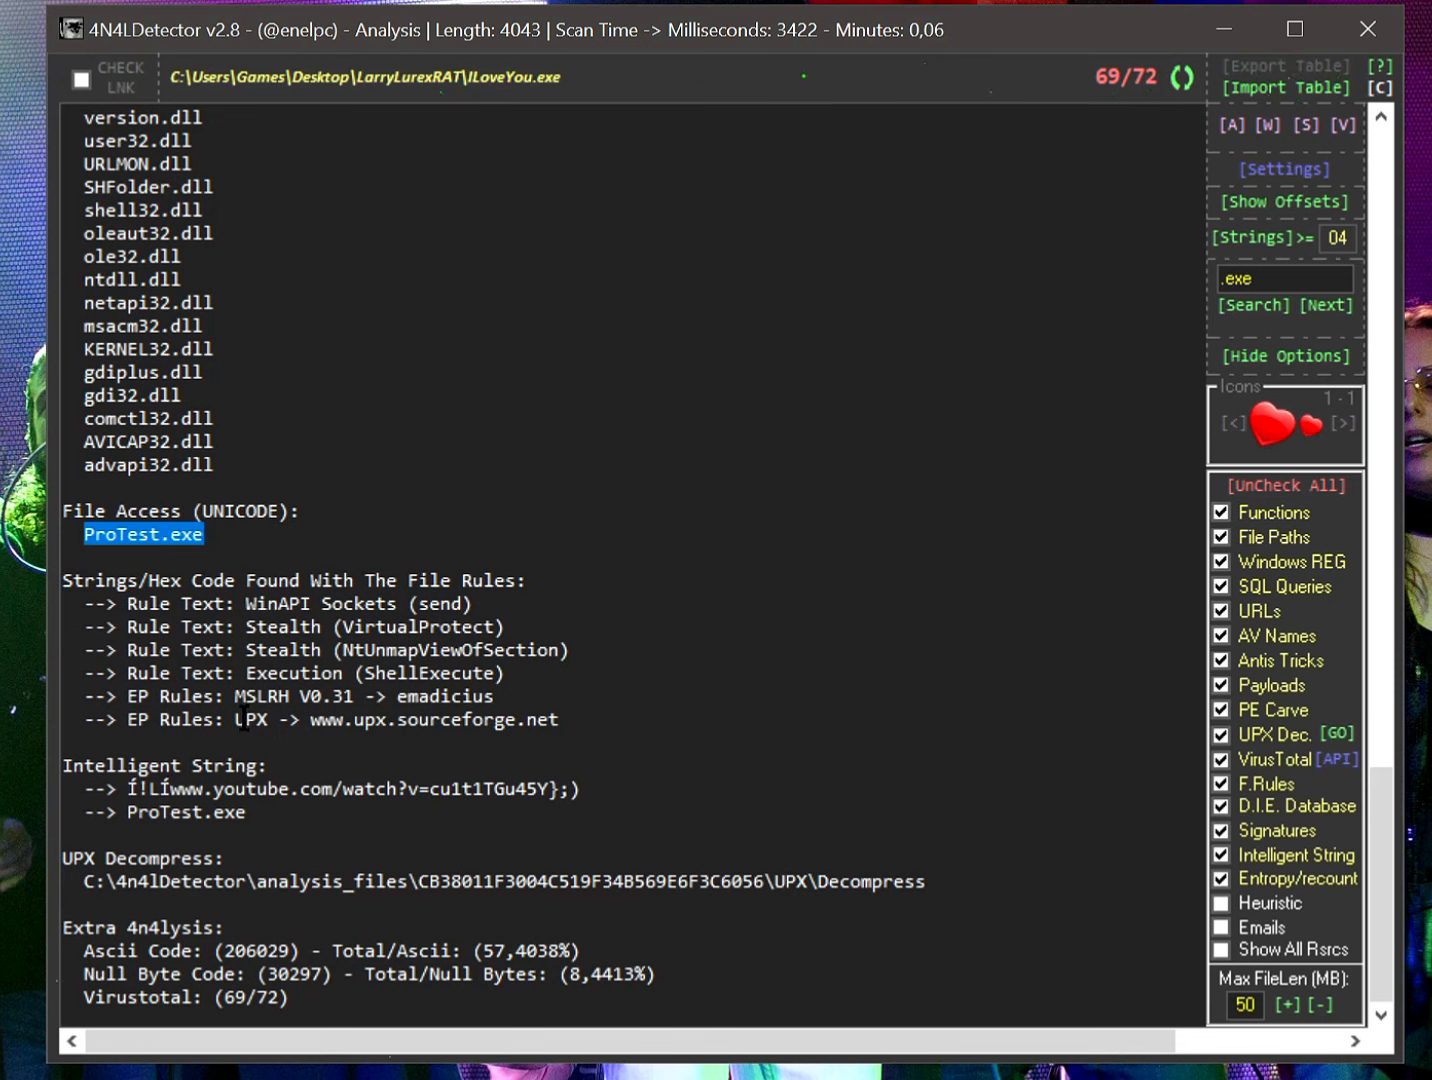
pyautogui.click(630, 675)
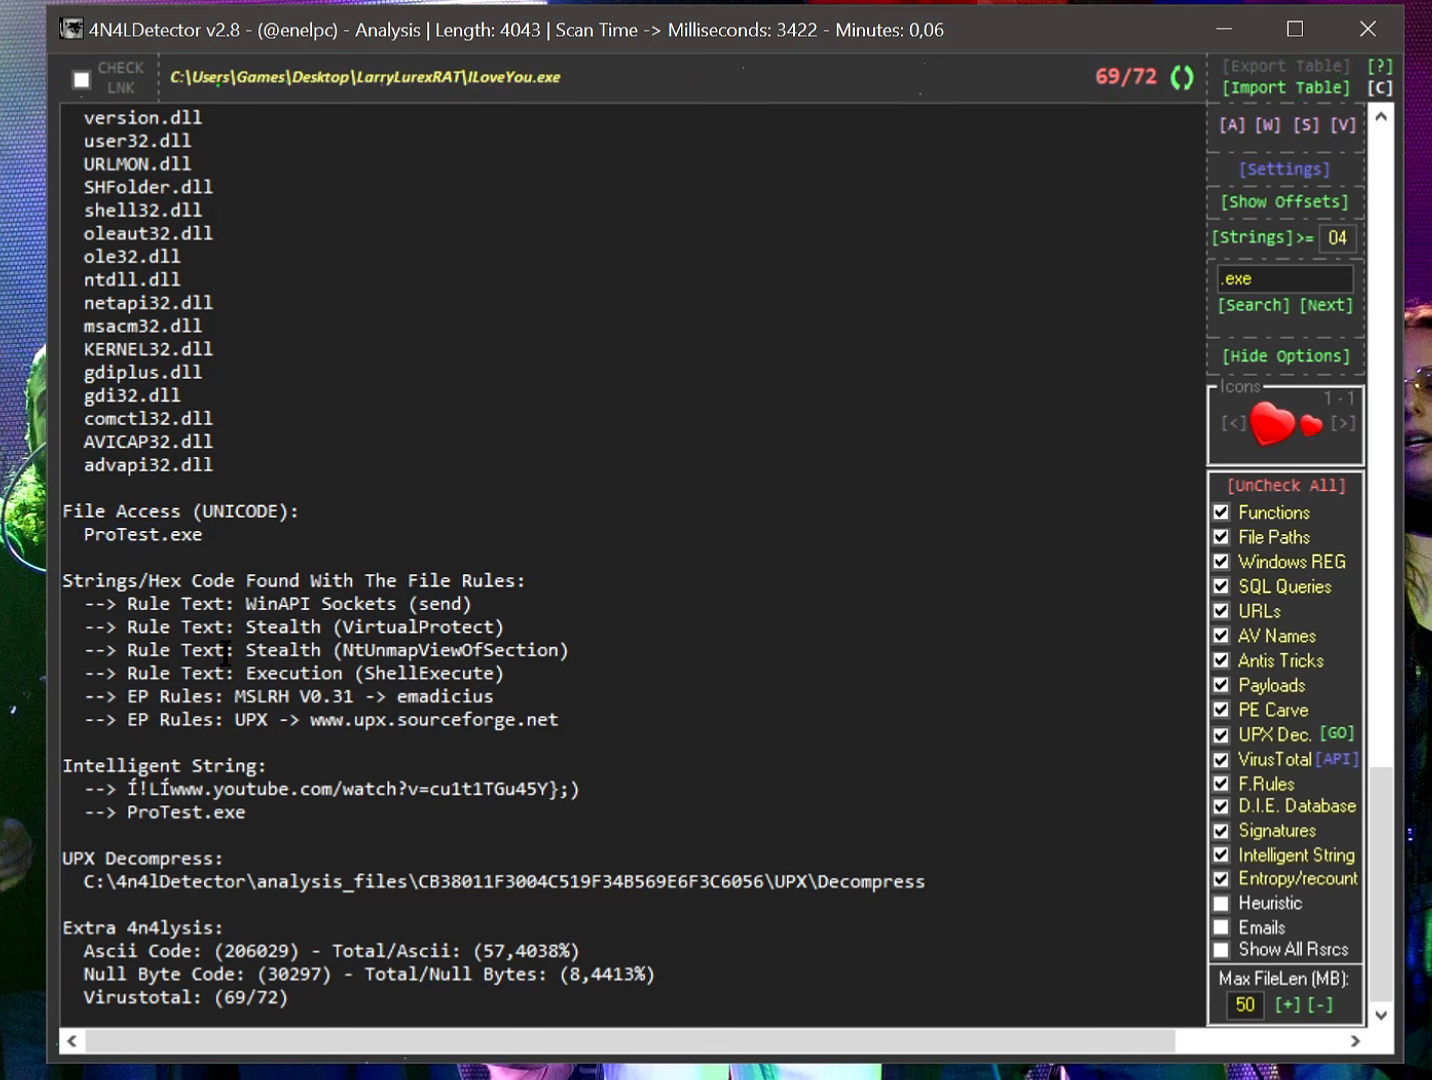
# Highlight send, VirtualProtect and NtUnmapViewOfSection among the file rule matches, and the heading of the Suspicious Functions section
pyautogui.moveTo(139, 601); pyautogui.dragTo(462, 620)
pyautogui.click(462, 620)
pyautogui.doubleClick(423, 603)
pyautogui.doubleClick(358, 627)
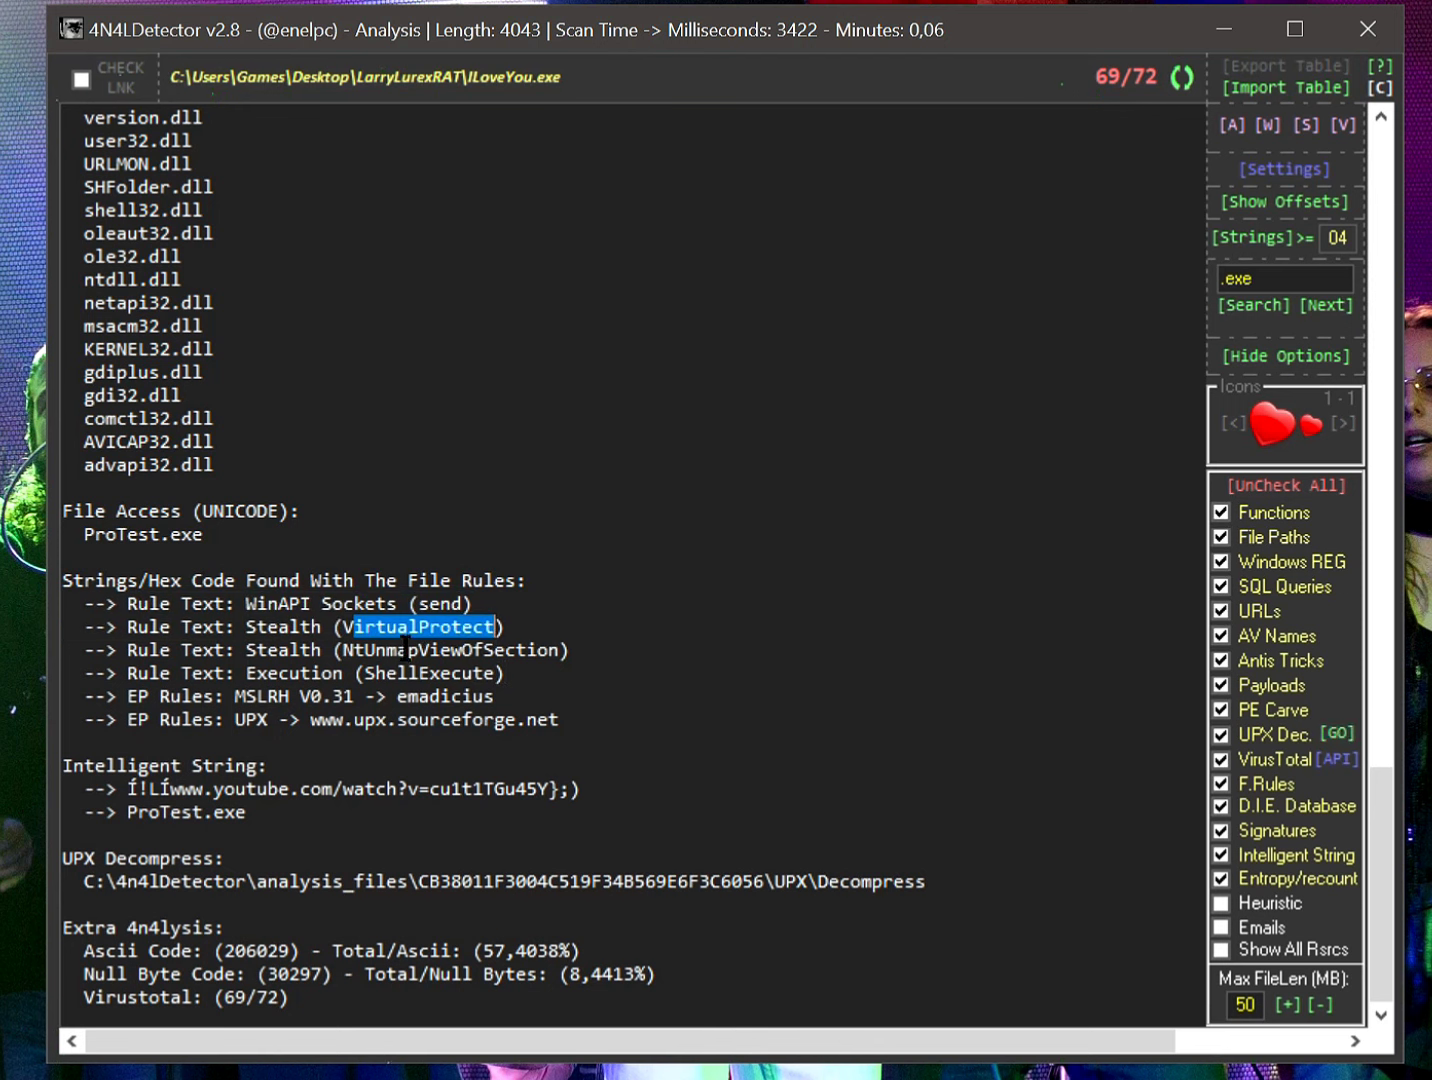
pyautogui.moveTo(343, 650); pyautogui.dragTo(565, 649)
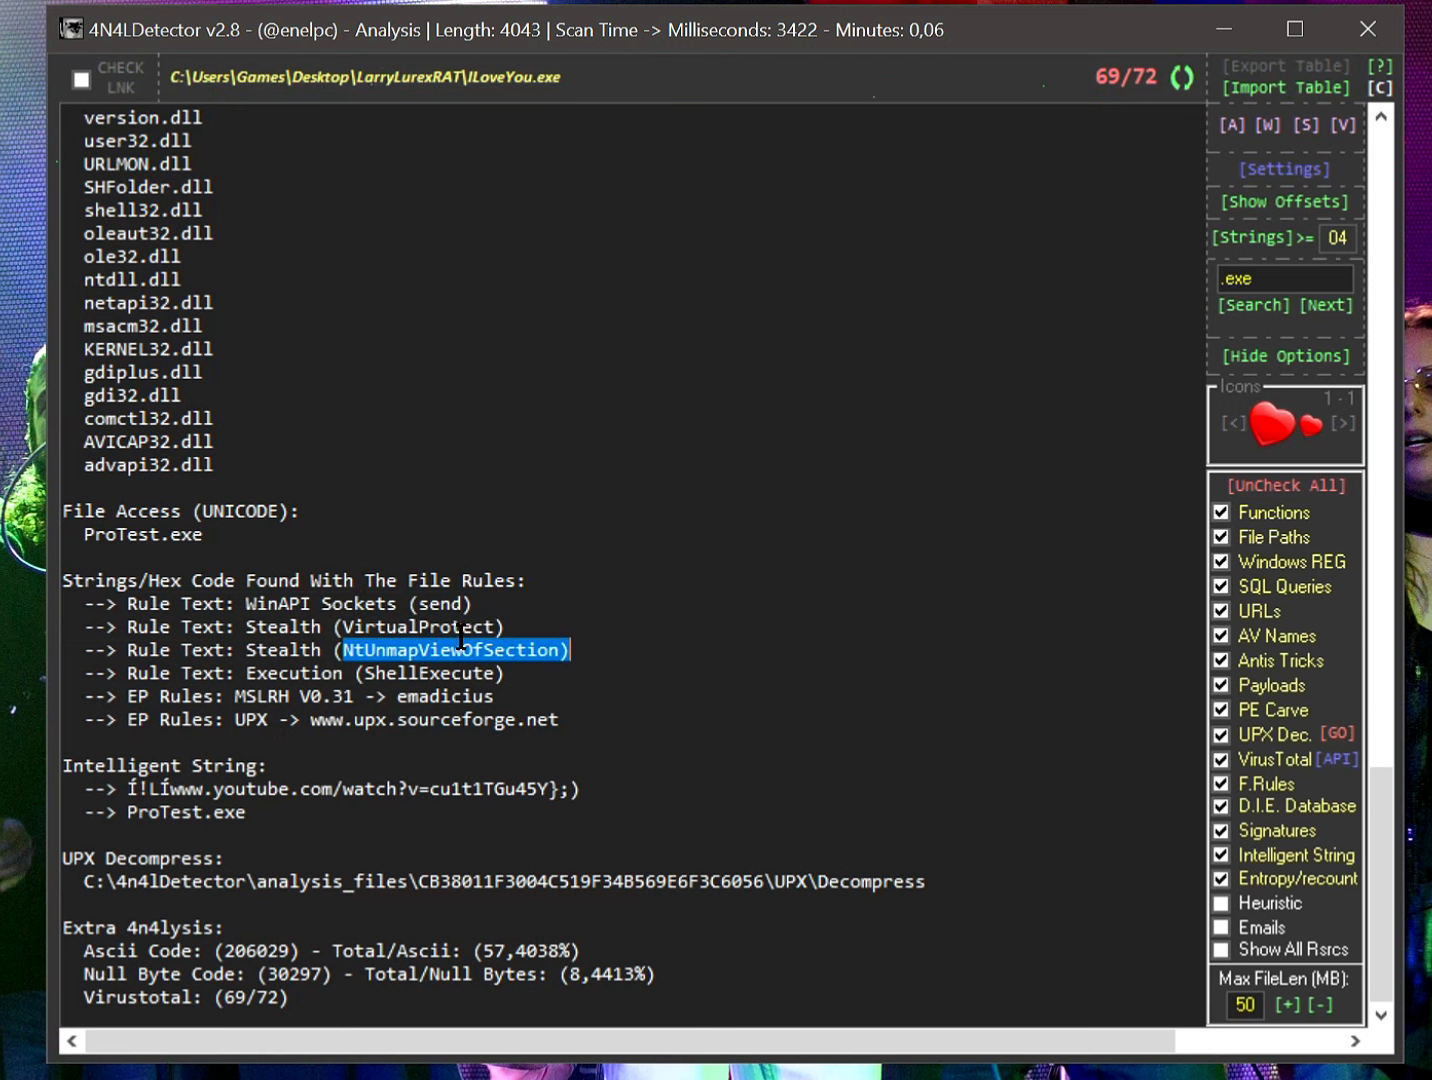
pyautogui.scroll(7, 389, 707)
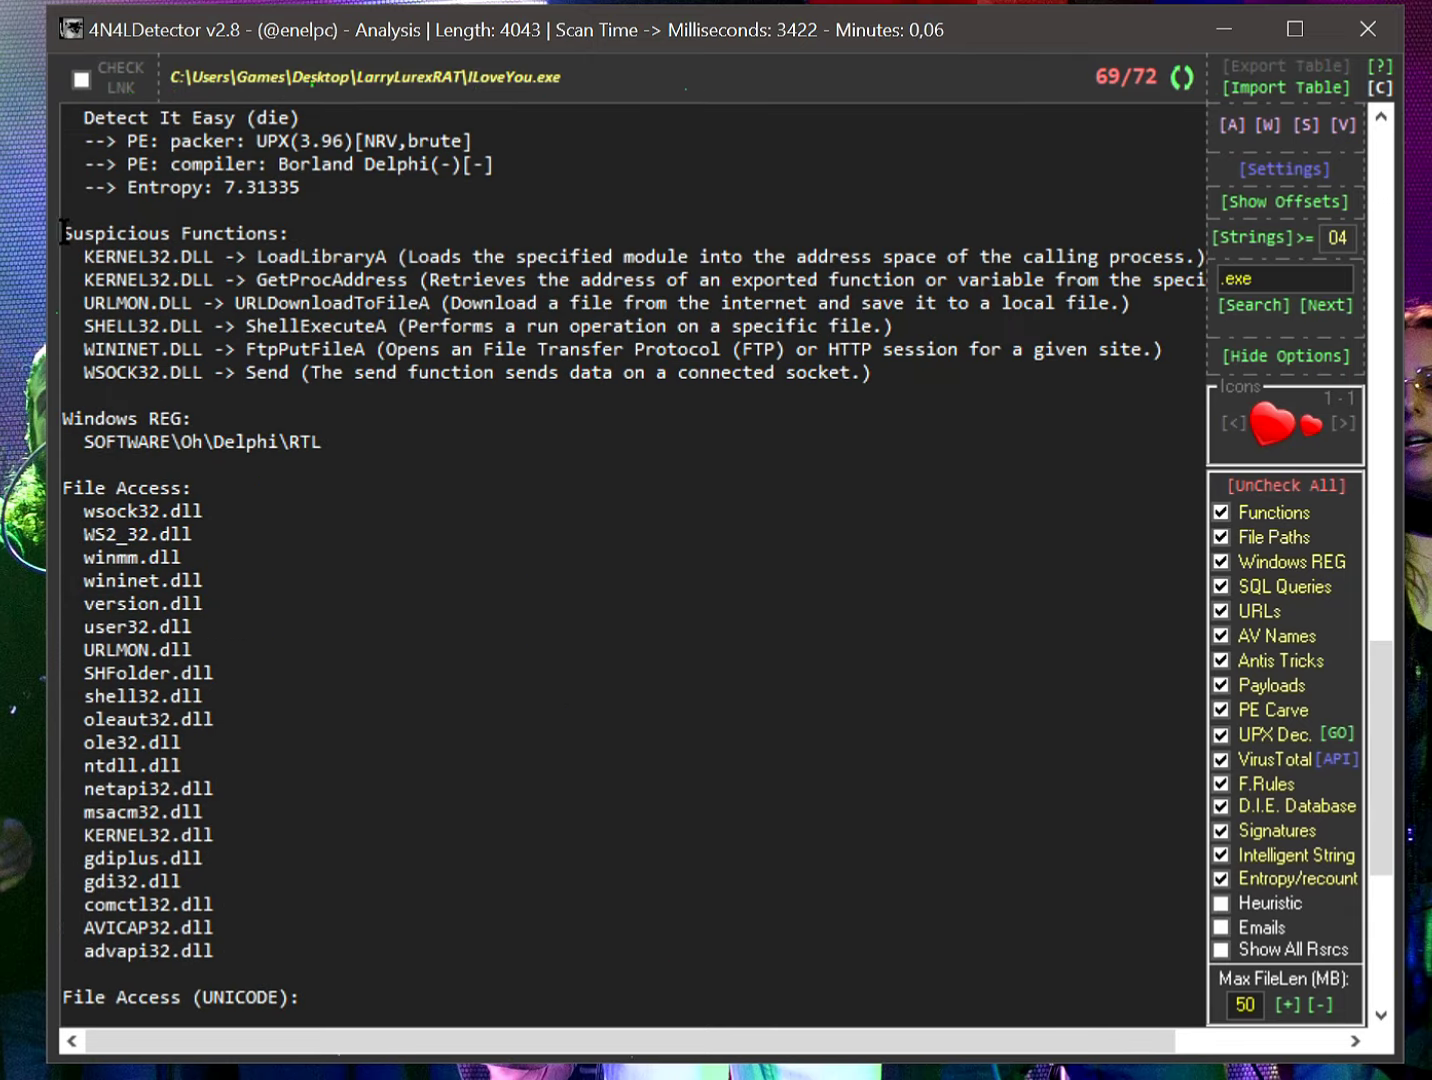
pyautogui.moveTo(62, 232); pyautogui.dragTo(321, 238)
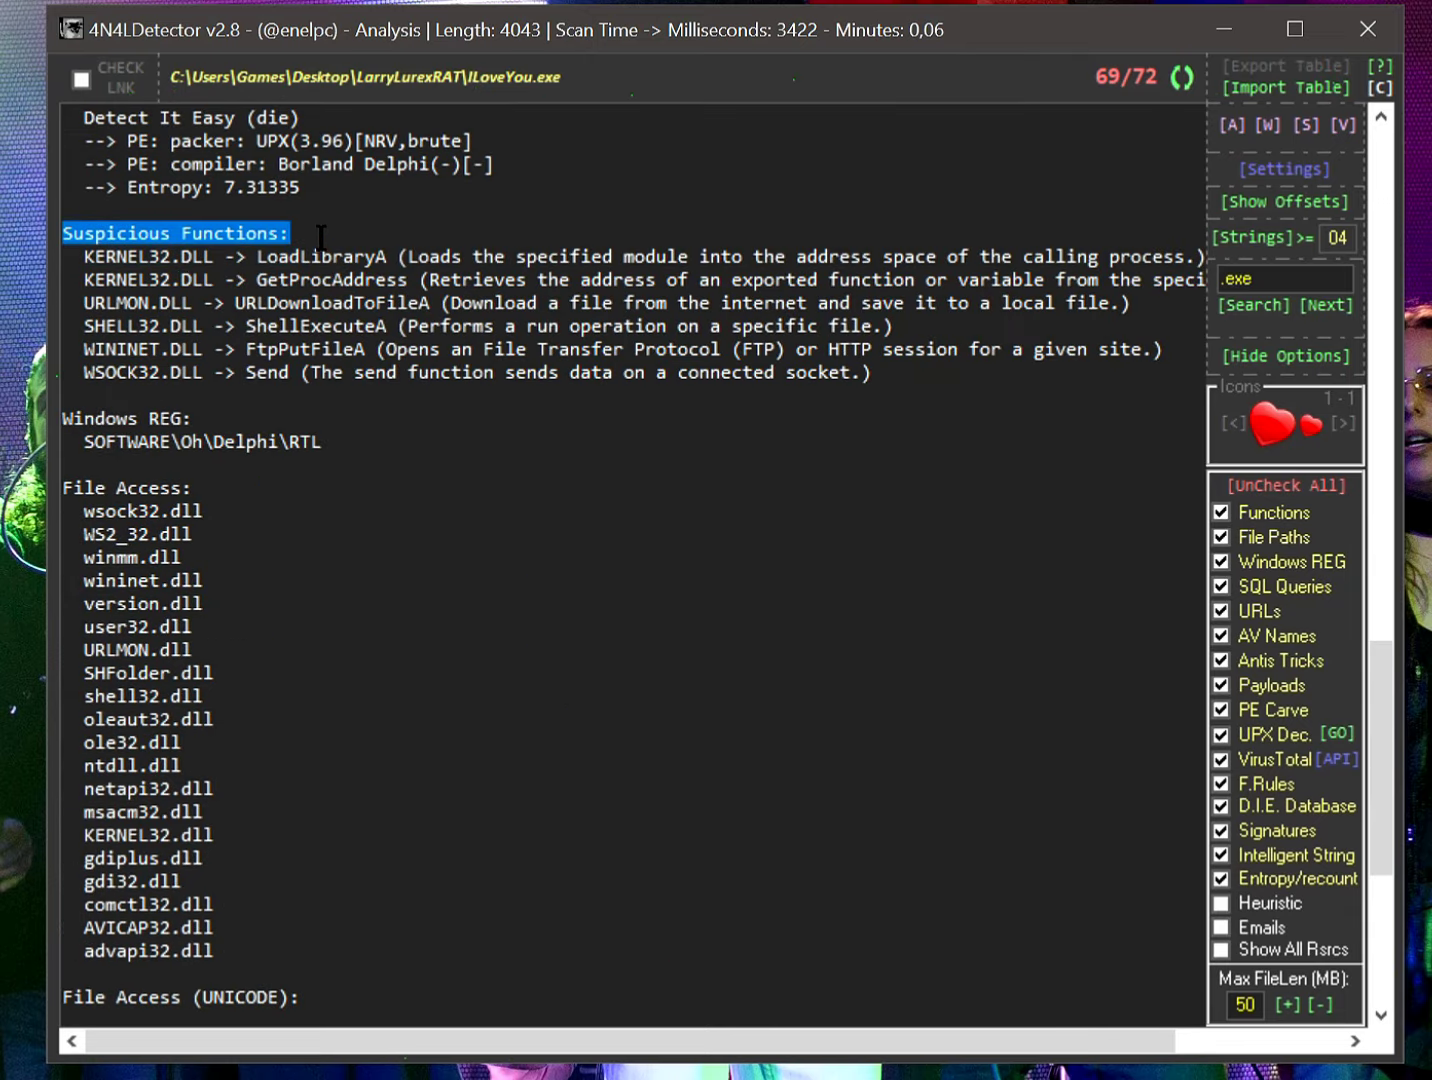
# Review the Strings/Hex Code Found With The File Rules section, highlighting the WinAPI Sockets line and the Rule Text and EP Rules labels
pyautogui.scroll(-7, 391, 402)
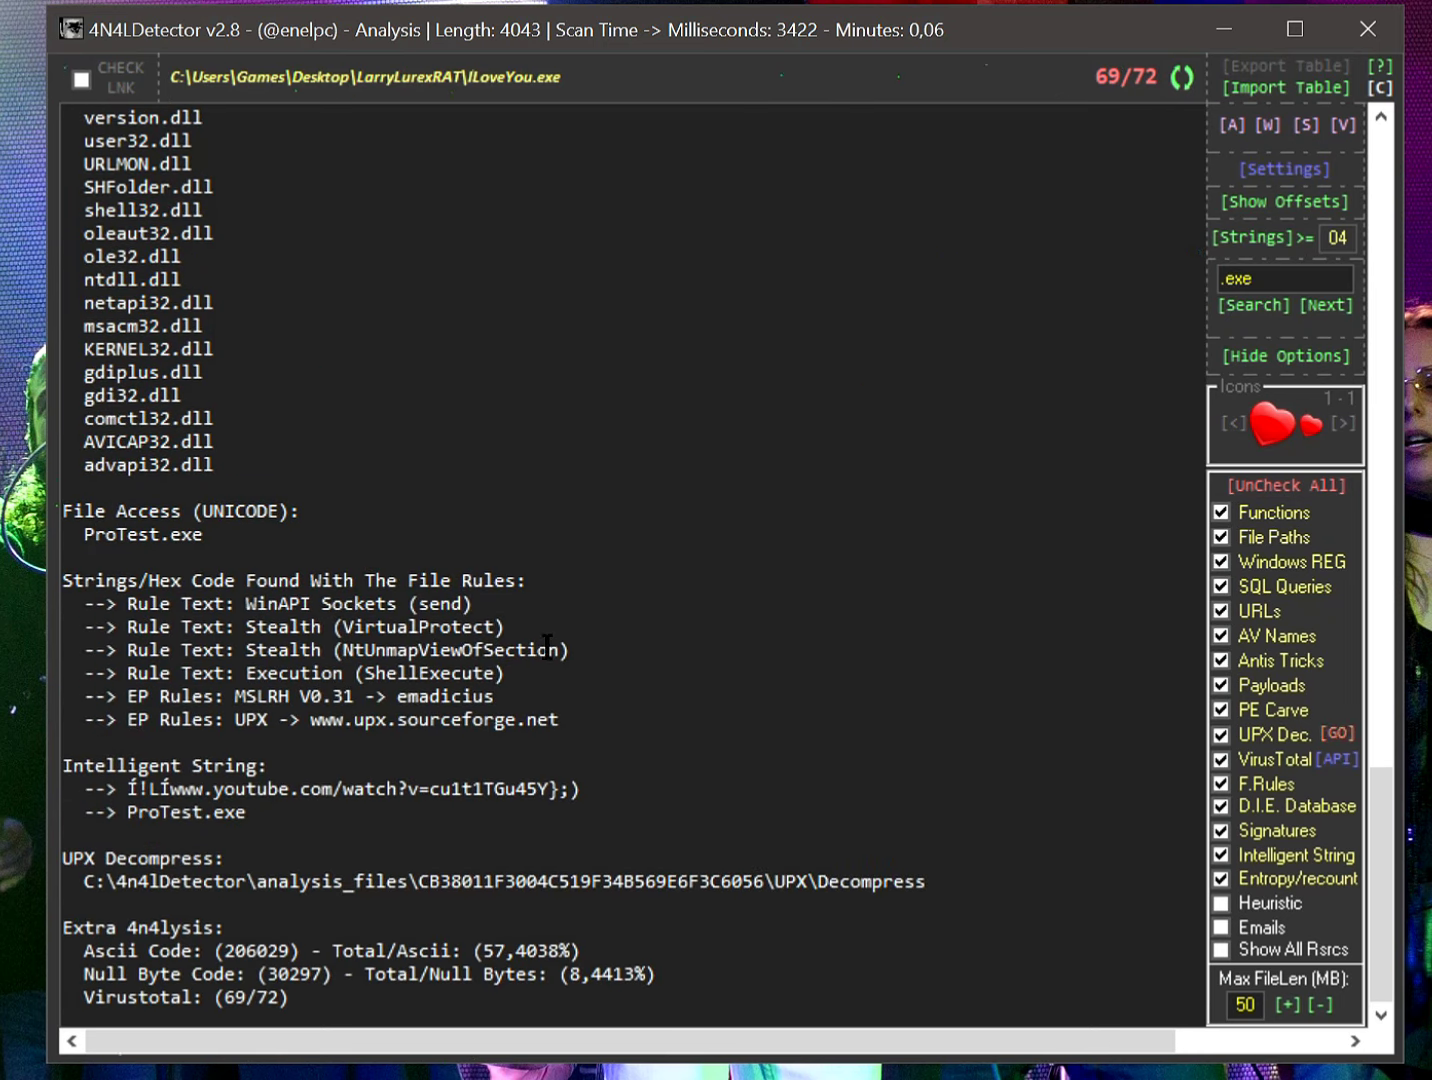
pyautogui.moveTo(572, 650); pyautogui.dragTo(322, 650)
pyautogui.click(250, 642)
pyautogui.moveTo(480, 603); pyautogui.dragTo(127, 604)
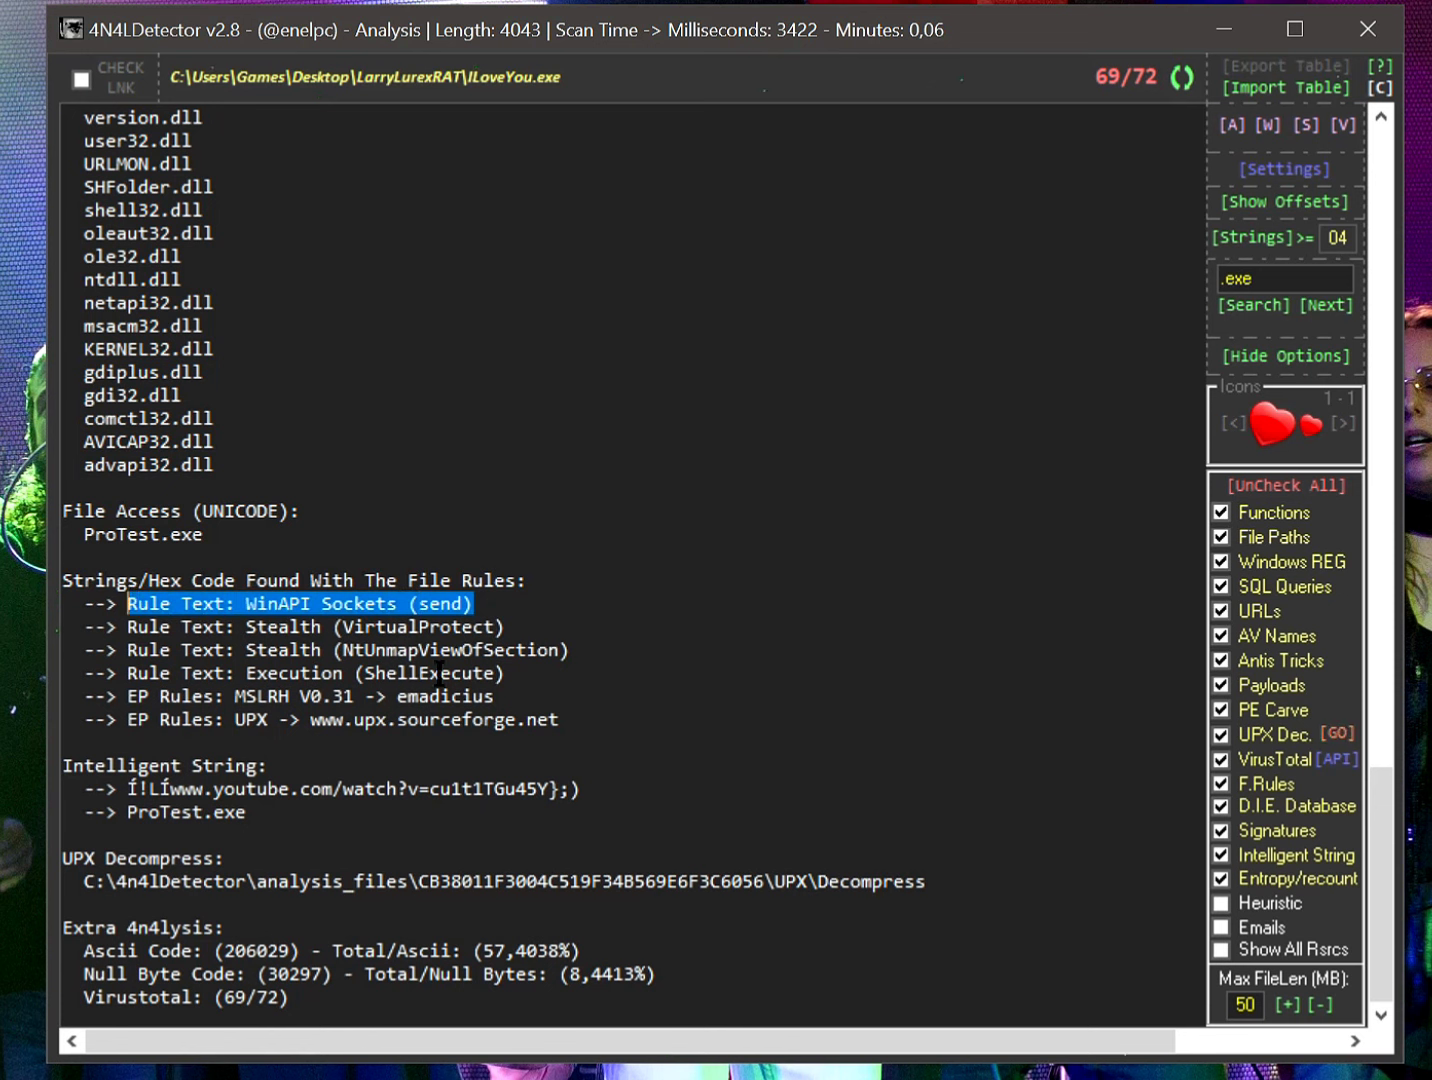
pyautogui.click(583, 720)
pyautogui.moveTo(128, 603); pyautogui.dragTo(231, 605)
pyautogui.click(131, 694)
pyautogui.moveTo(127, 696); pyautogui.dragTo(211, 696)
pyautogui.moveTo(615, 726); pyautogui.dragTo(70, 579)
pyautogui.click(318, 562)
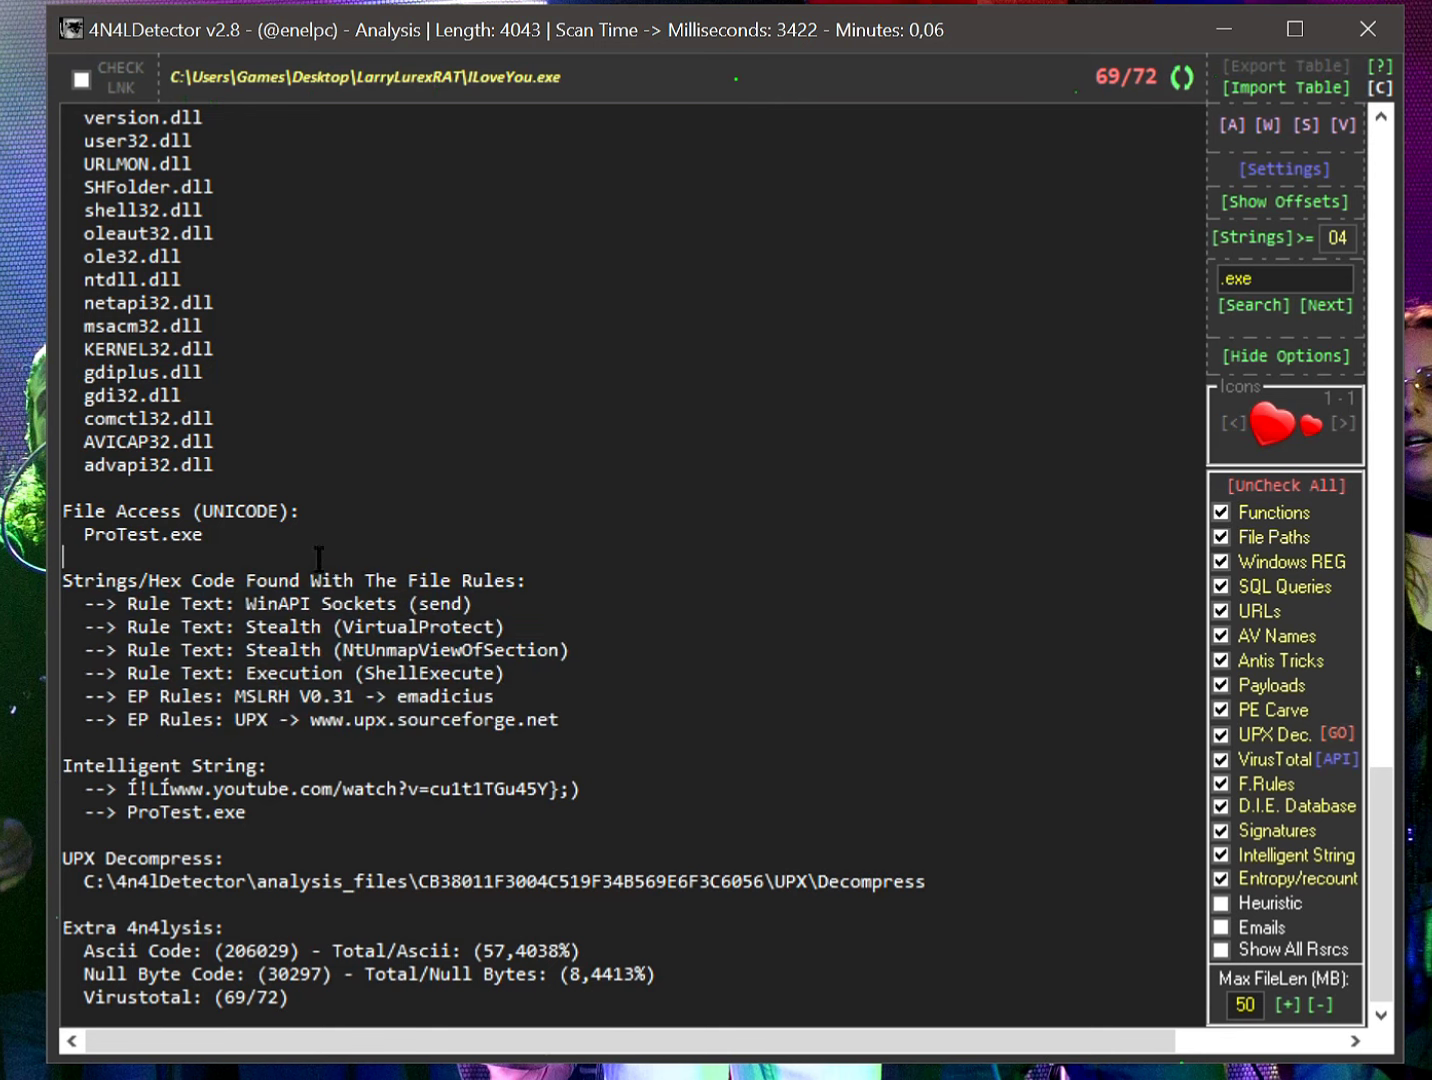
# Open the EP.rules rule file in the text editor from the analyzer's settings
pyautogui.click(1270, 184)
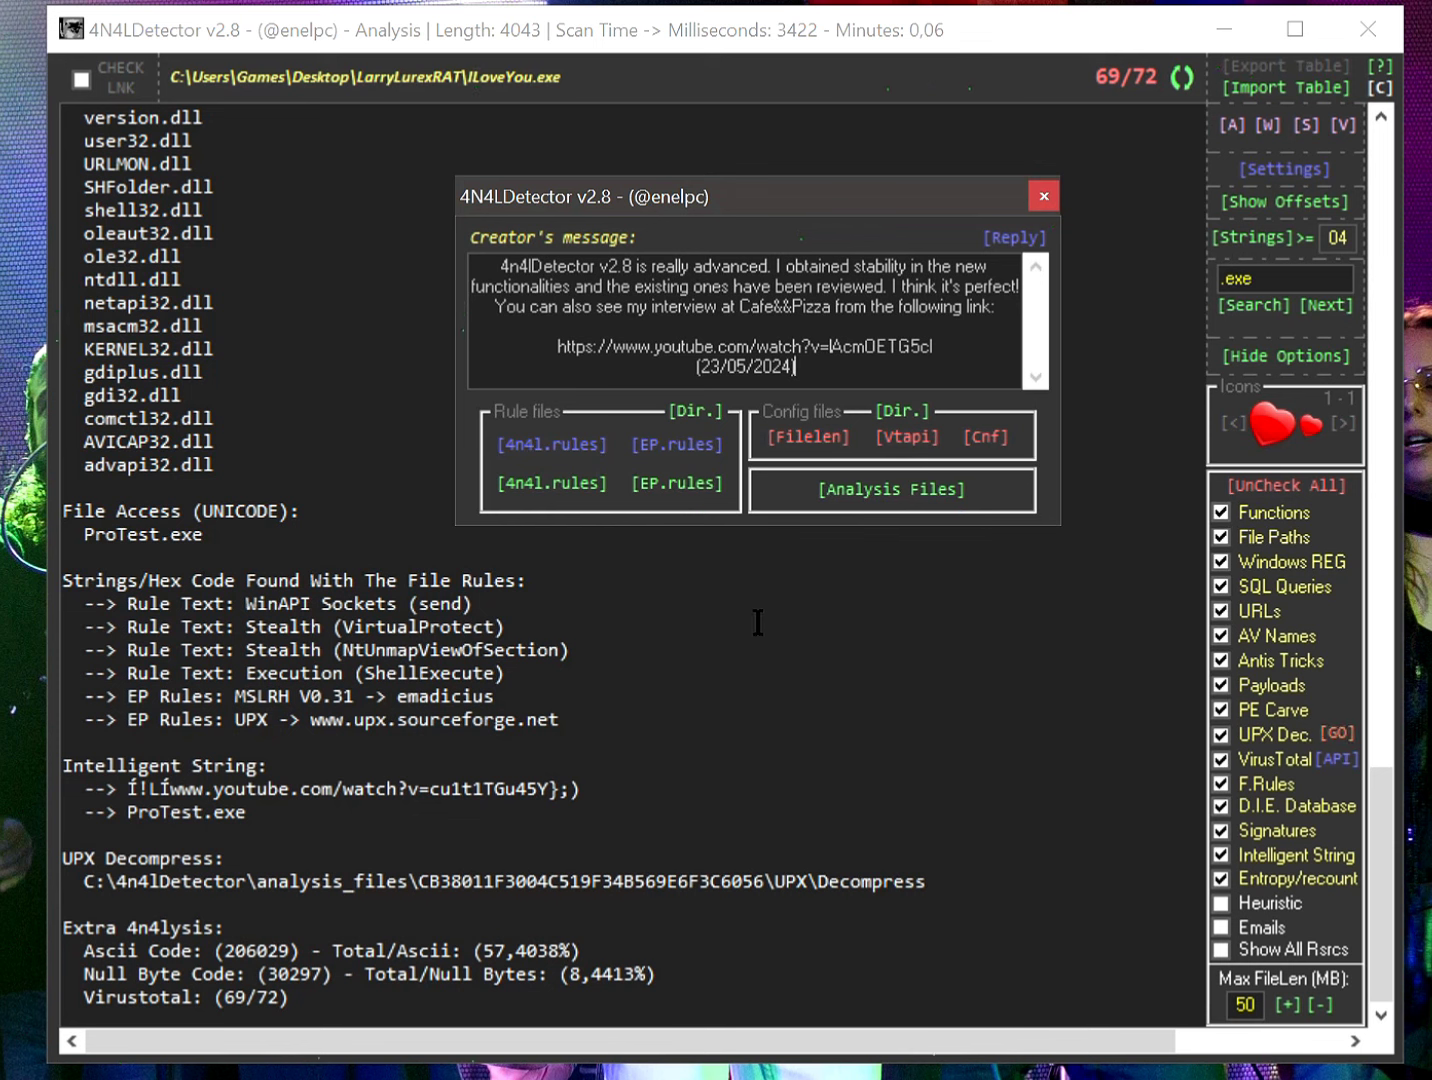
pyautogui.moveTo(738, 307); pyautogui.dragTo(832, 306)
pyautogui.click(648, 488)
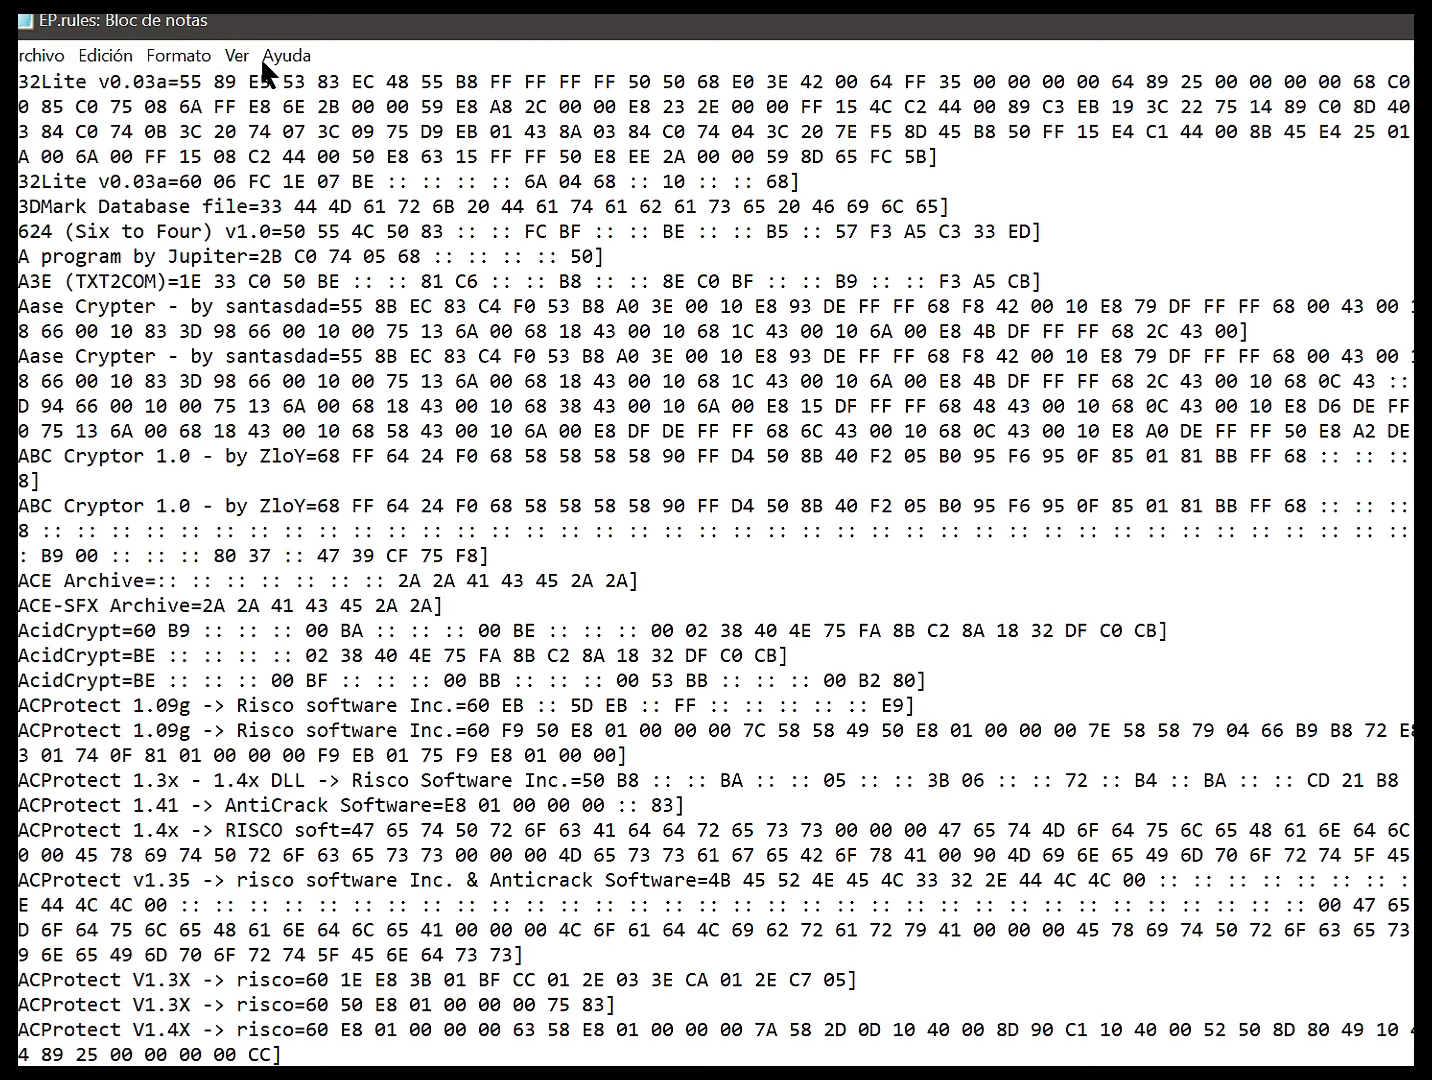
# Browse the packer, protector and file format signatures in EP.rules, from the start through the eXPressor entries
pyautogui.scroll(-20, 276, 440)
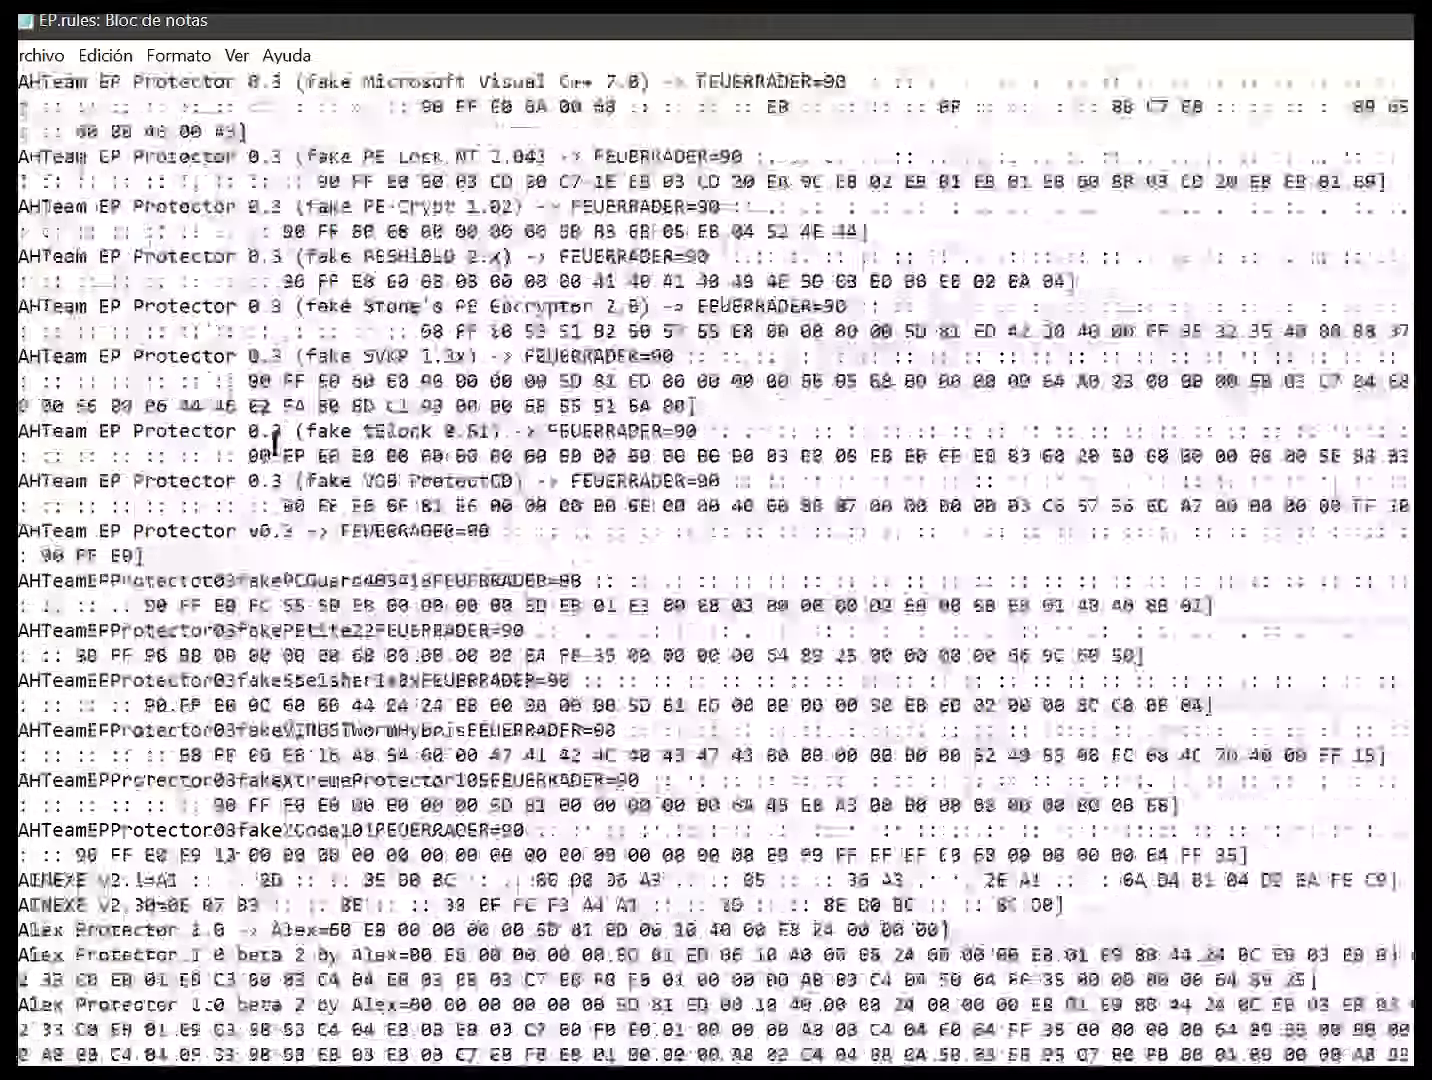
pyautogui.scroll(-20, 276, 438)
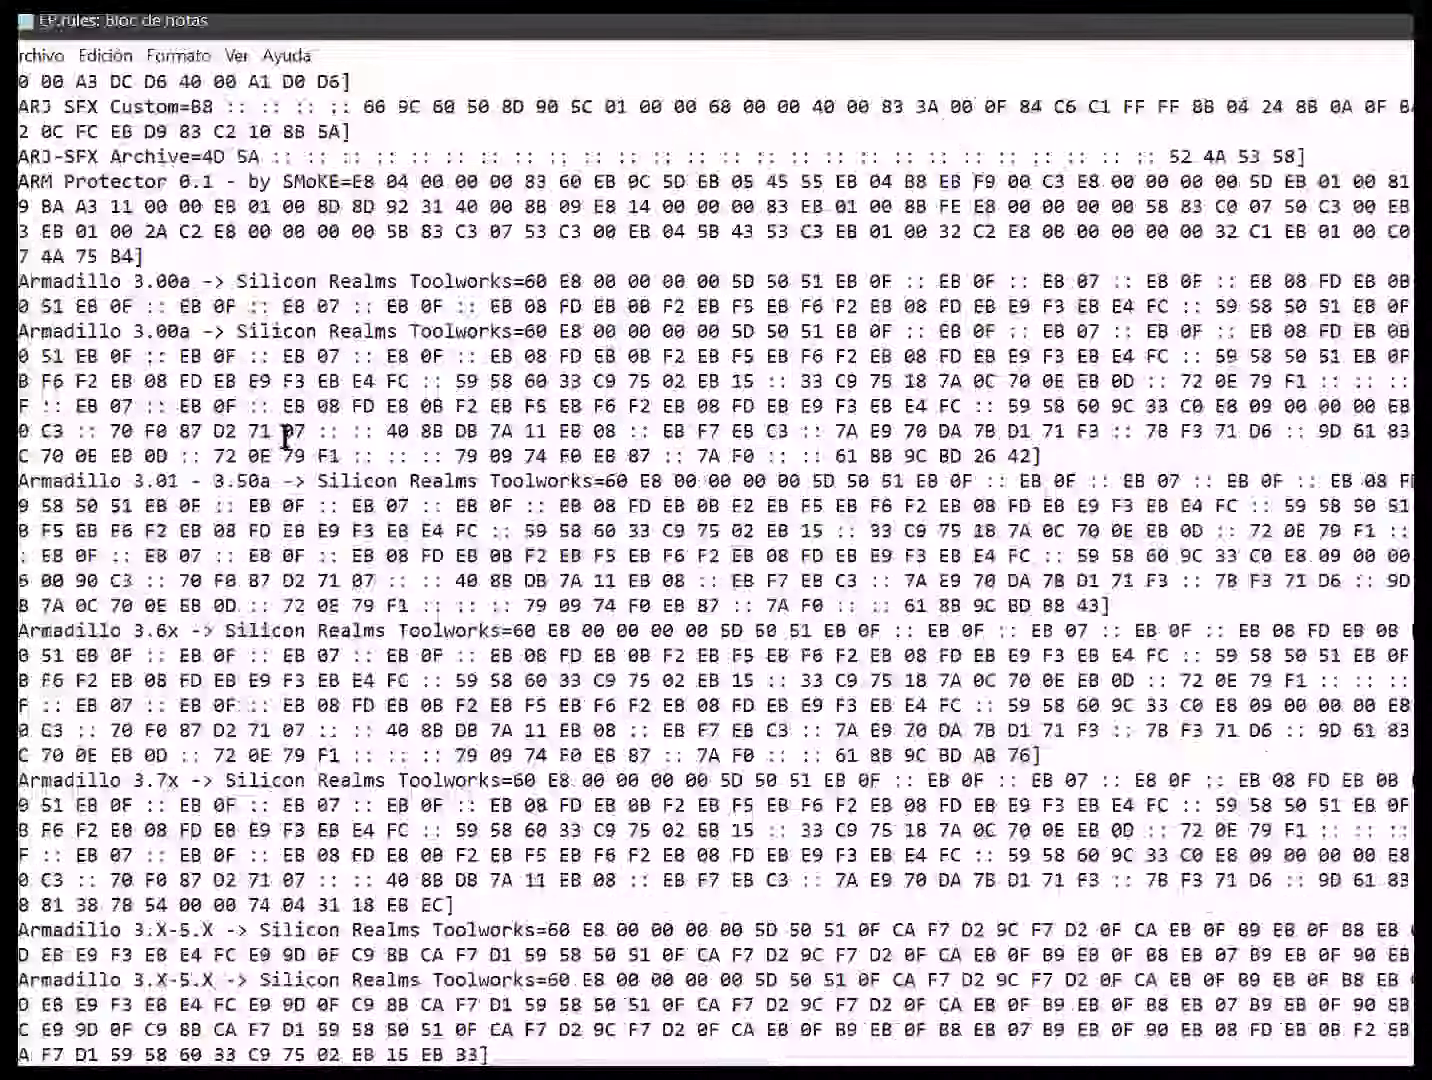
pyautogui.scroll(-20, 286, 437)
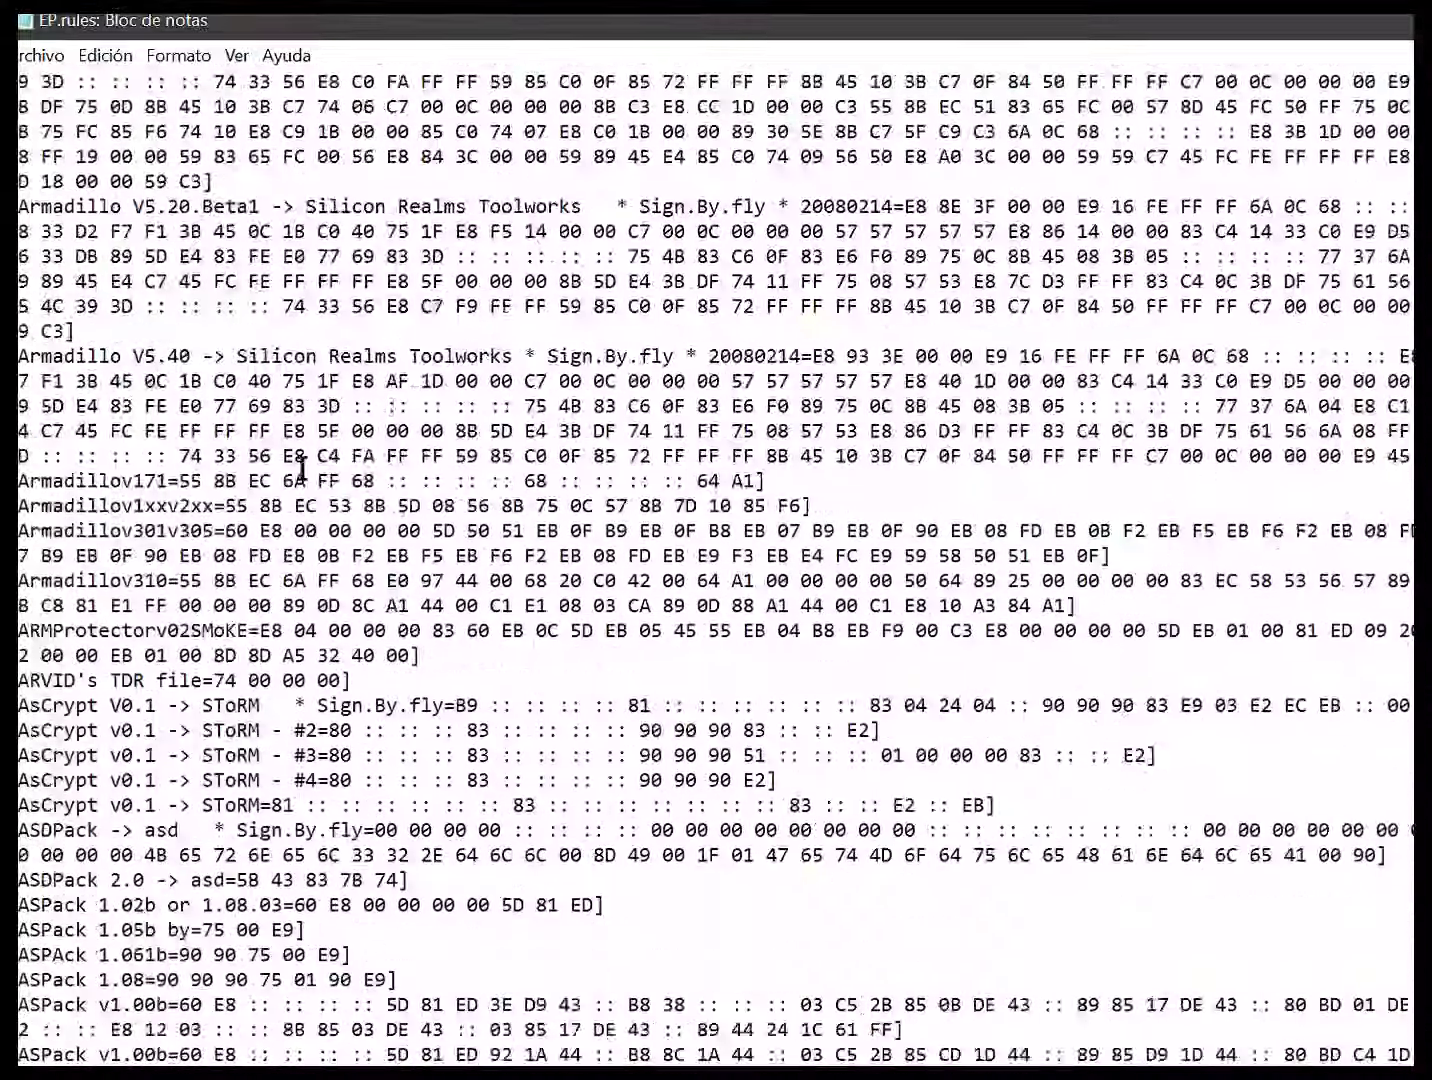
pyautogui.scroll(-20, 301, 467)
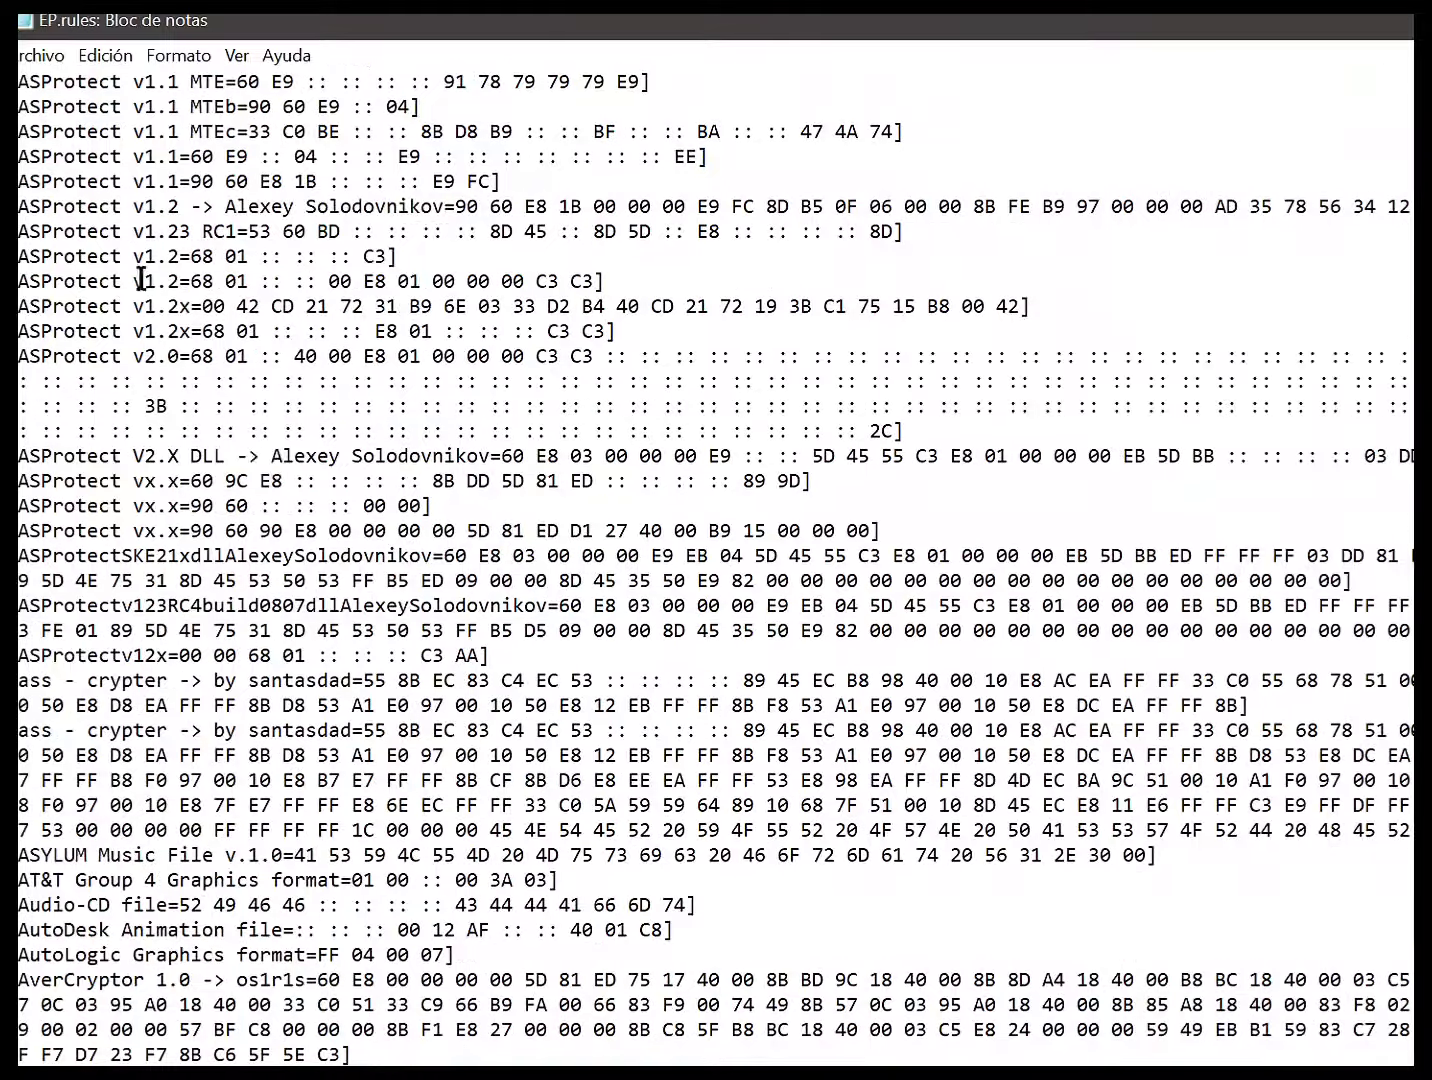
pyautogui.scroll(-20, 141, 278)
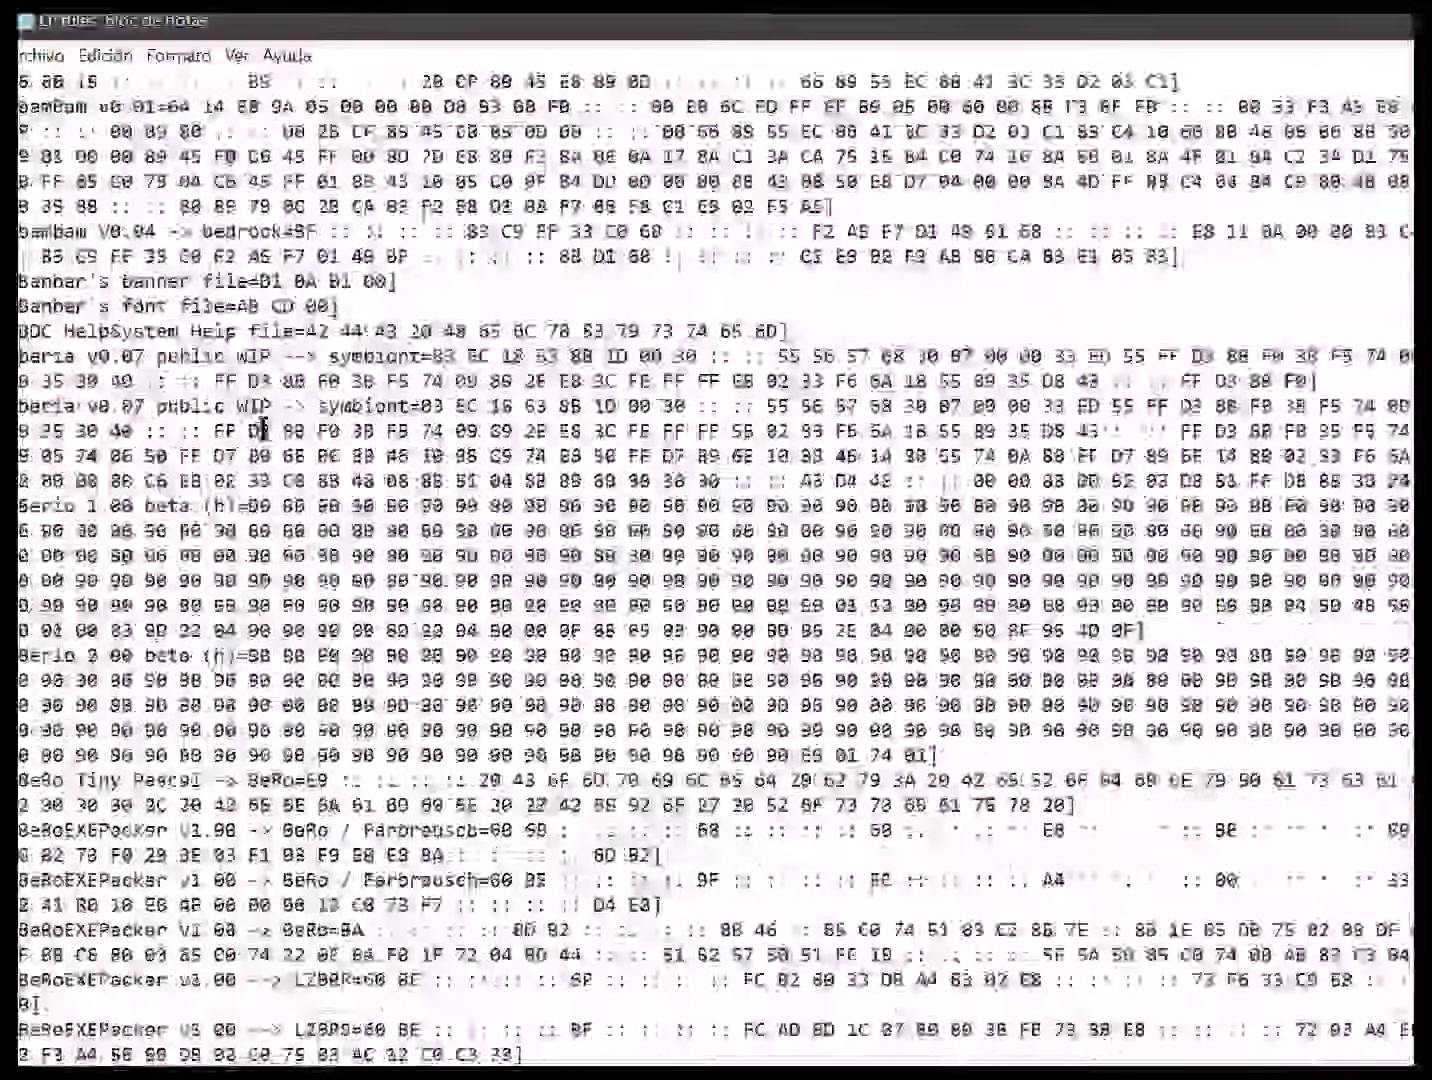
pyautogui.scroll(-20, 262, 430)
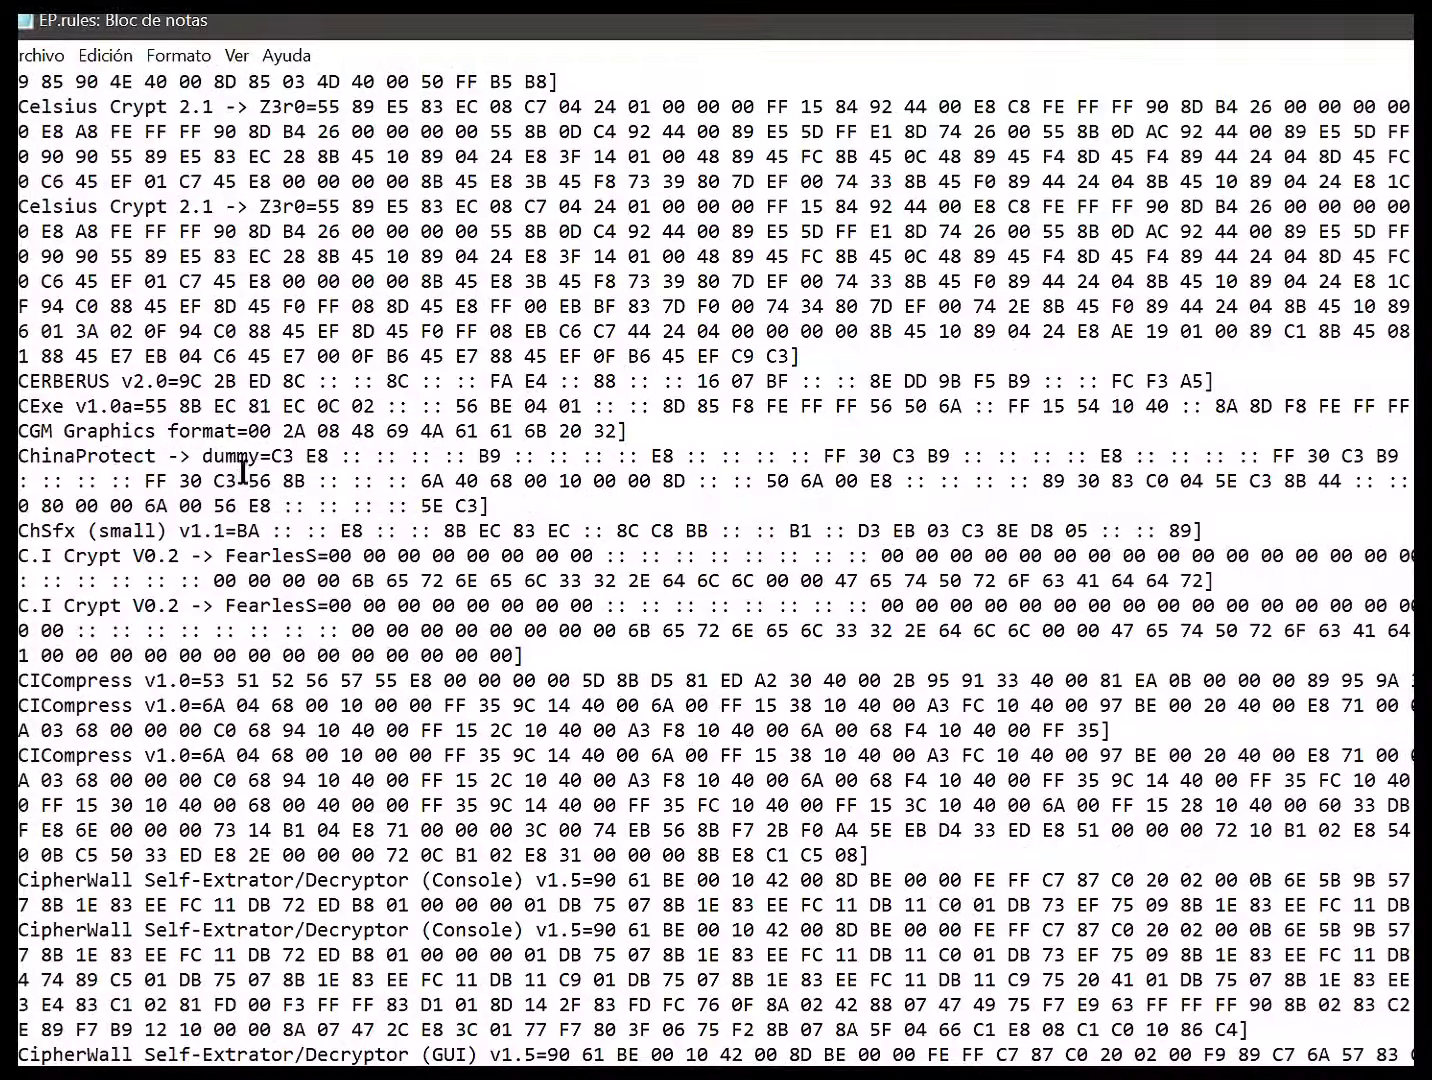
pyautogui.scroll(9, 243, 467)
pyautogui.scroll(-20, 267, 545)
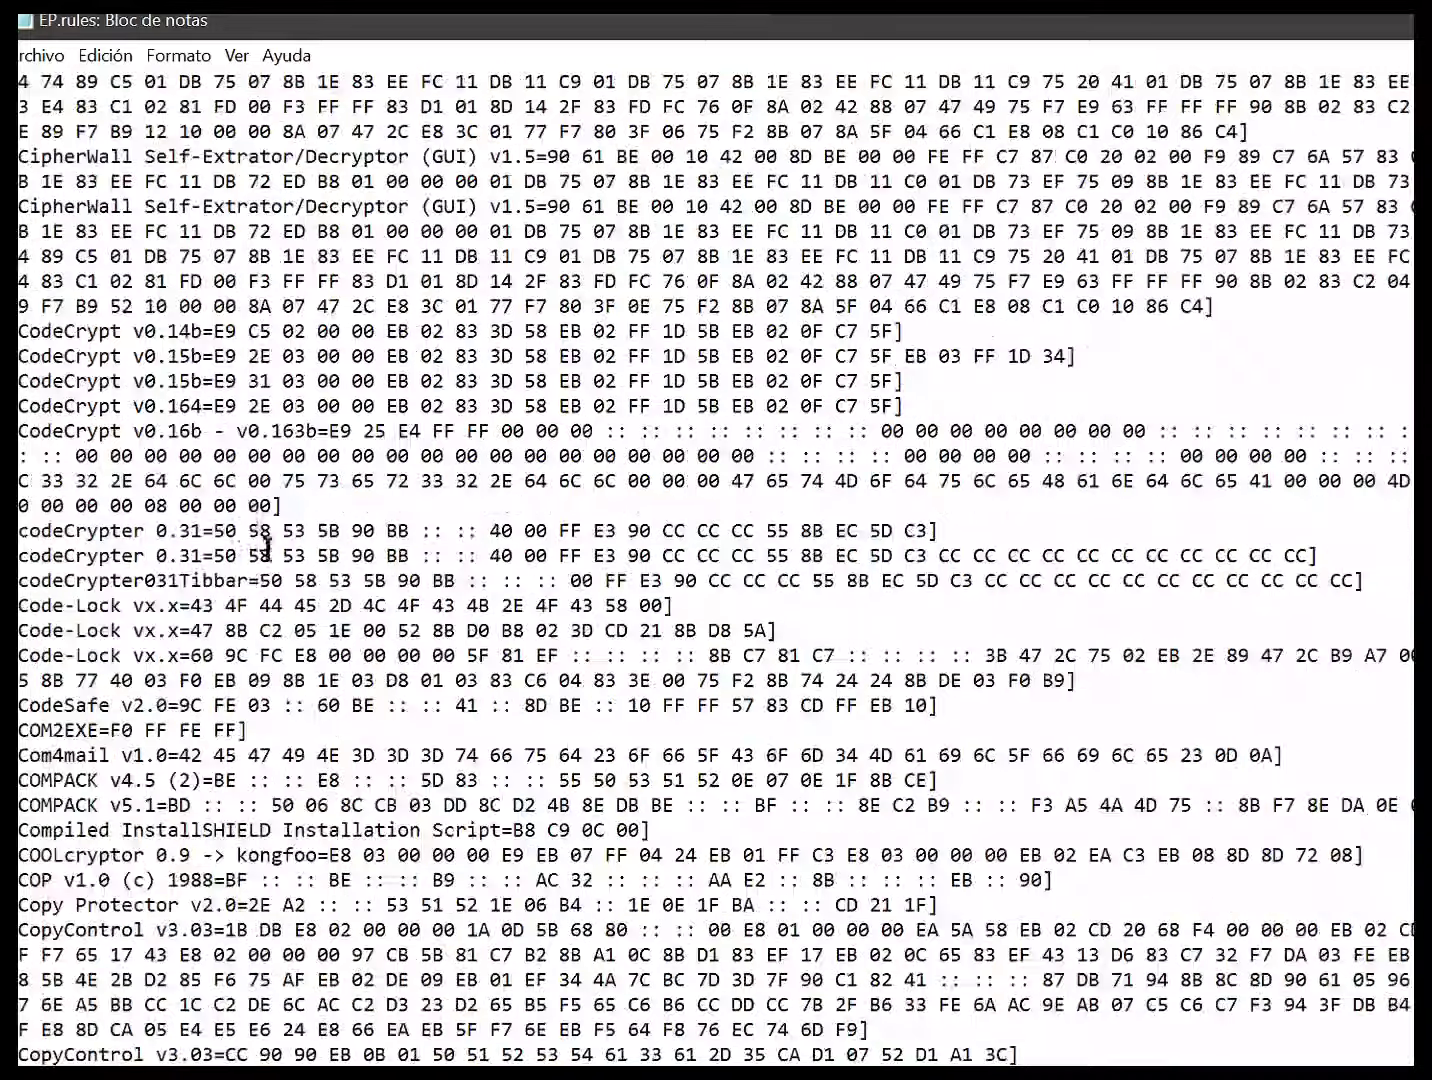
pyautogui.scroll(-20, 267, 544)
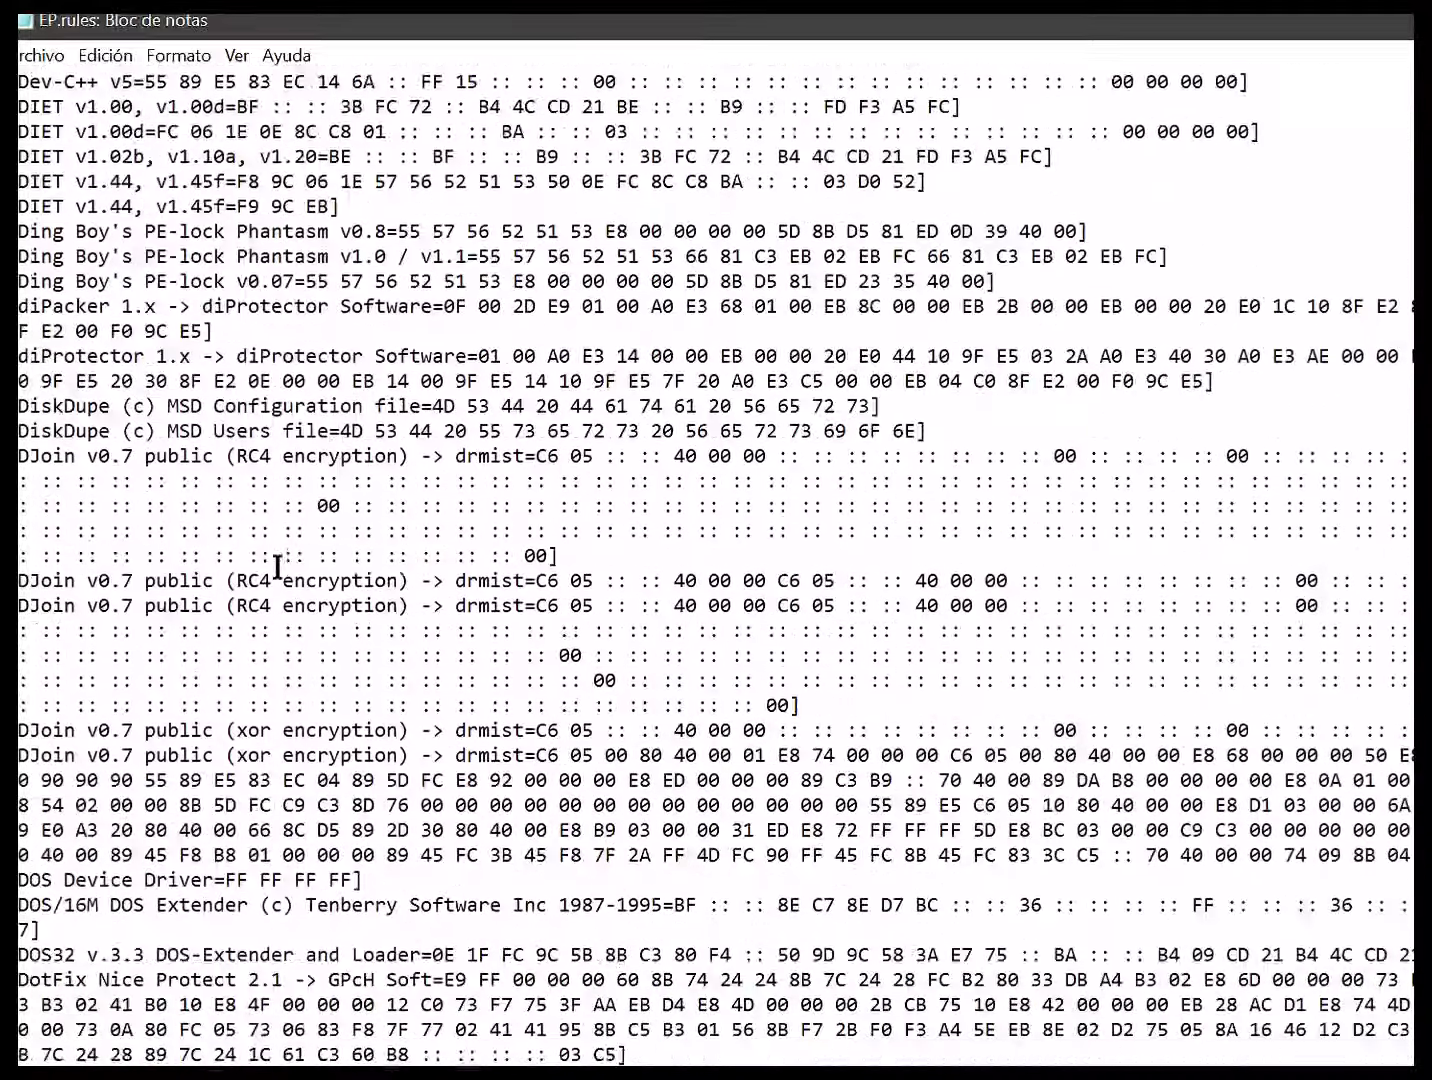
pyautogui.scroll(-20, 278, 566)
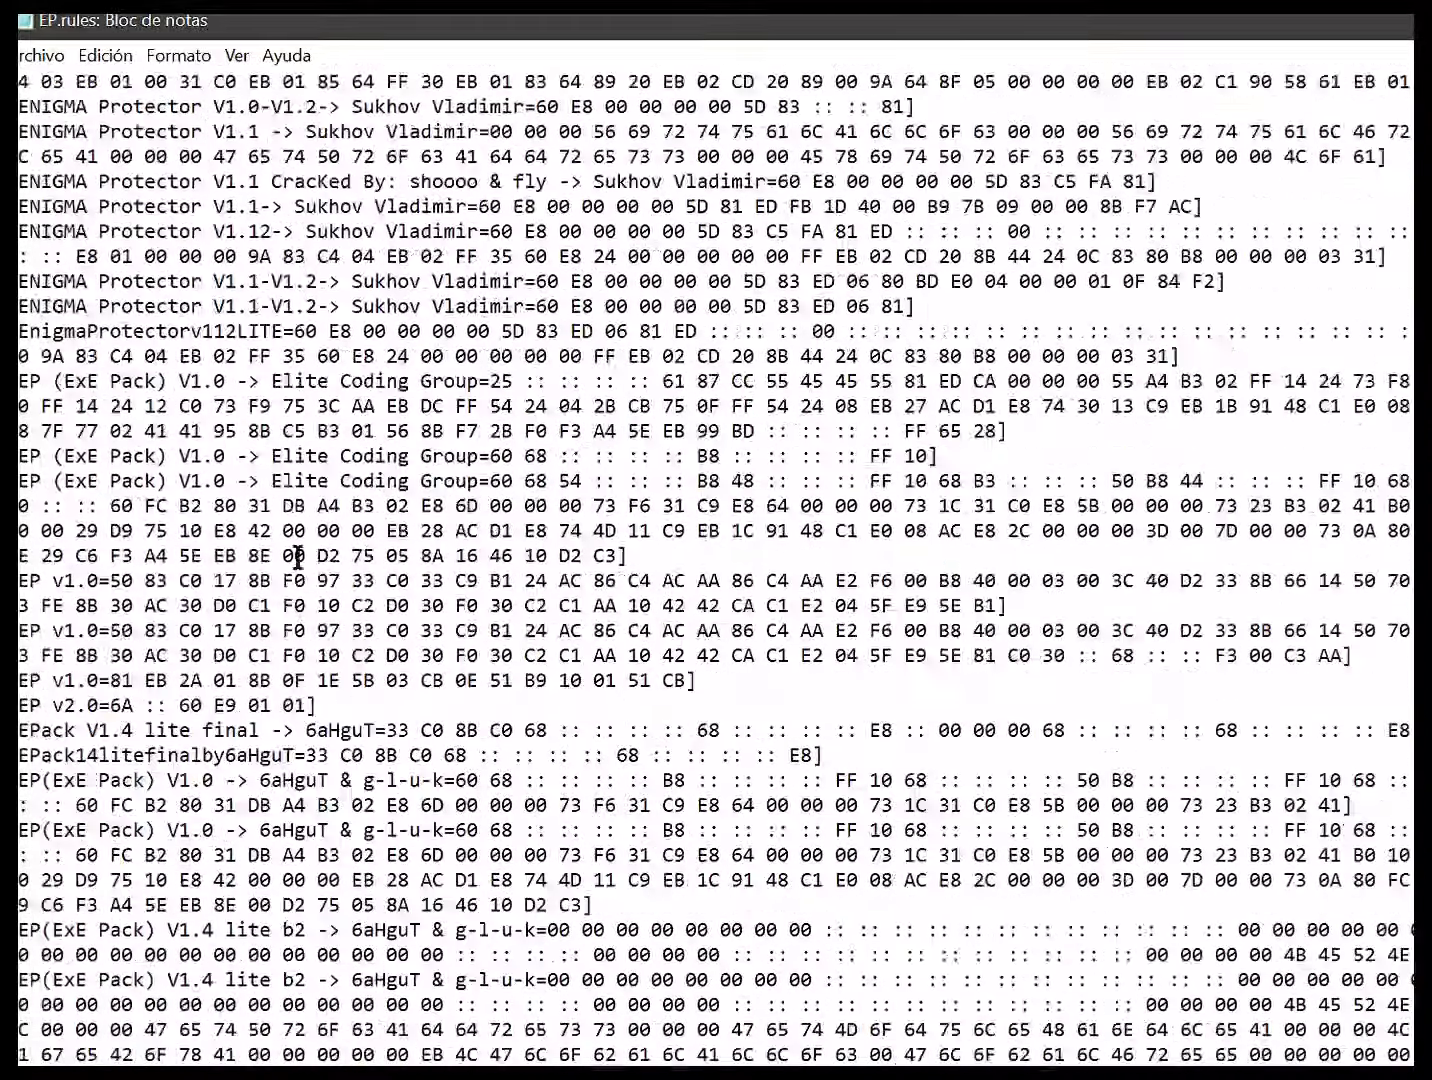
pyautogui.scroll(-20, 296, 557)
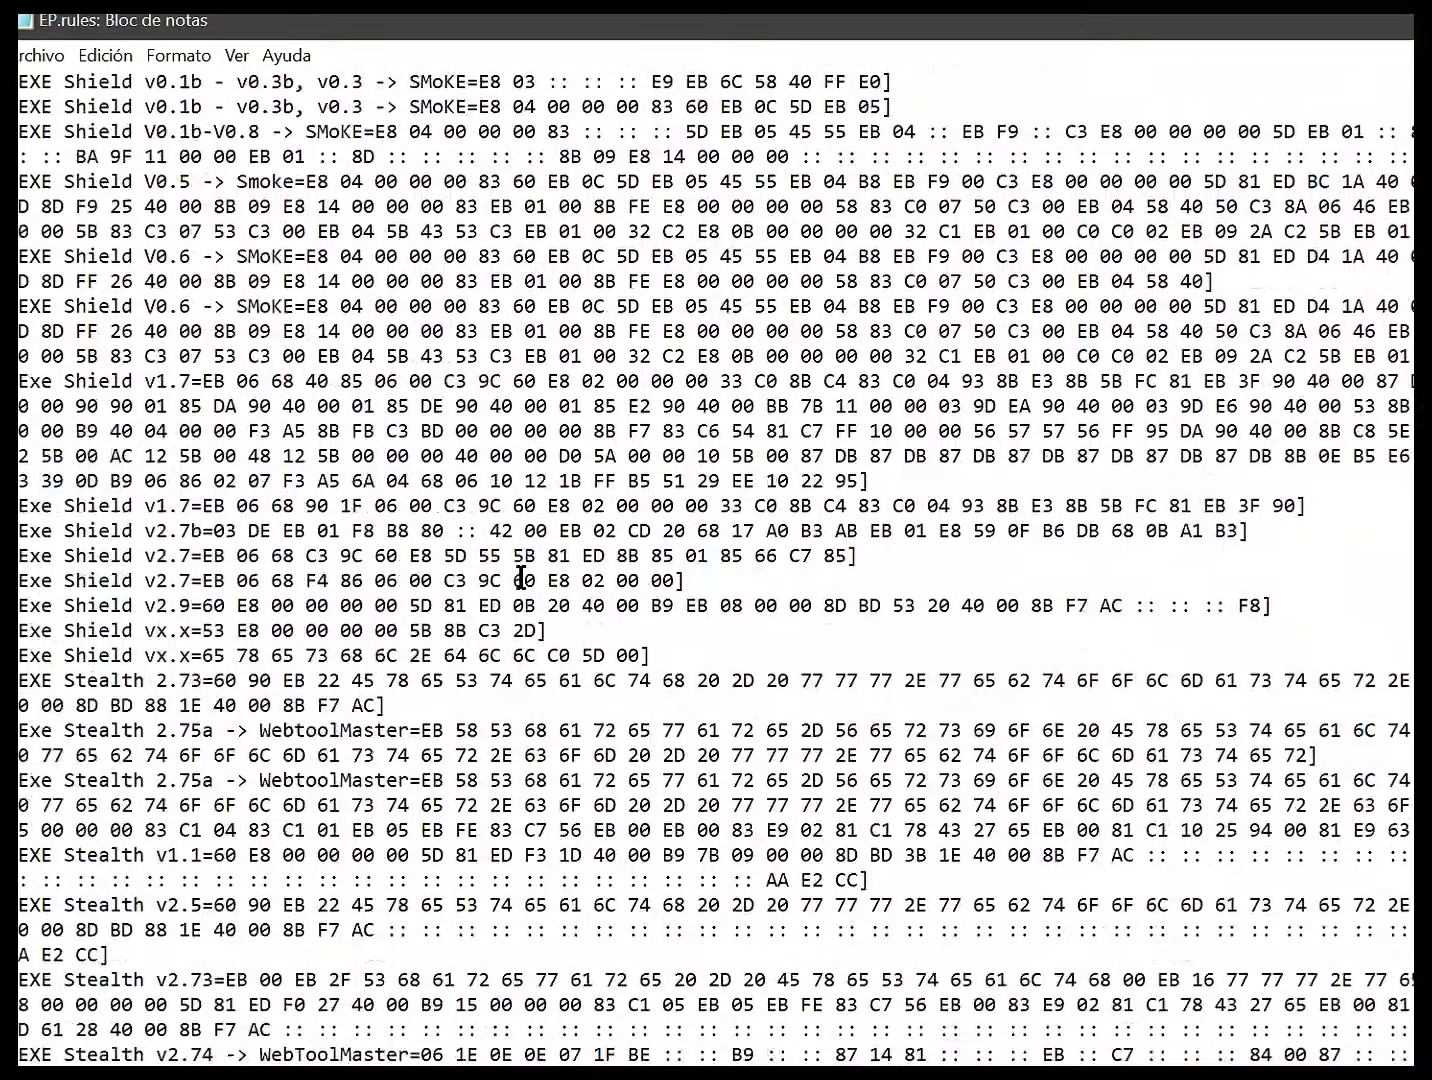
pyautogui.scroll(-20, 522, 579)
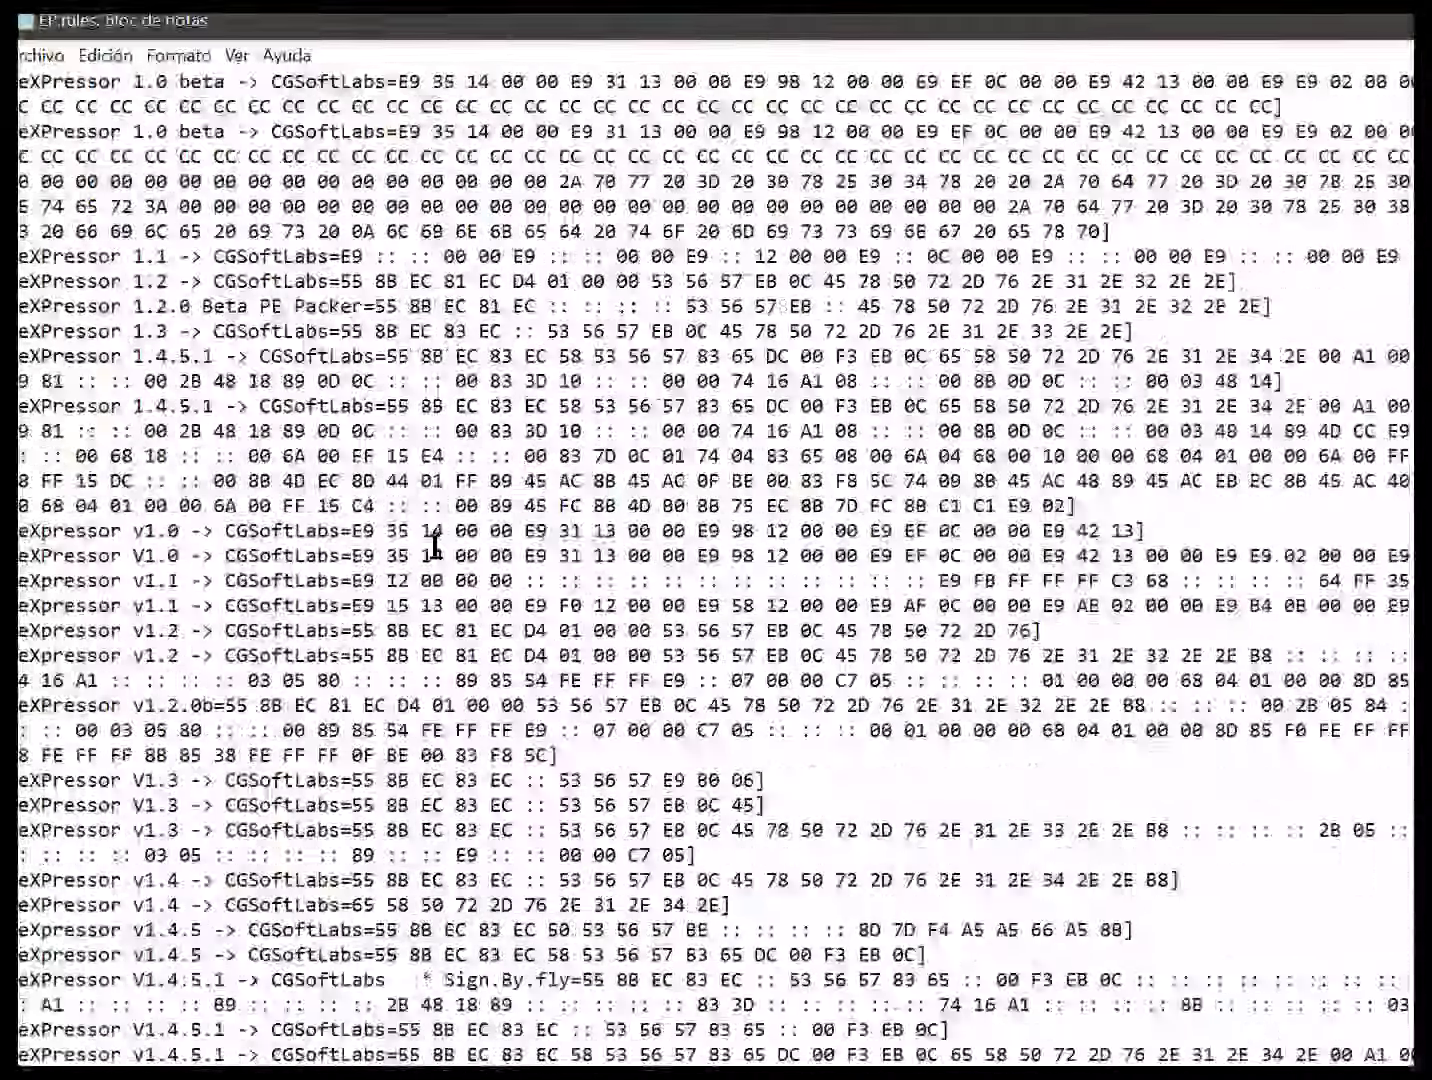
pyautogui.scroll(-20, 437, 546)
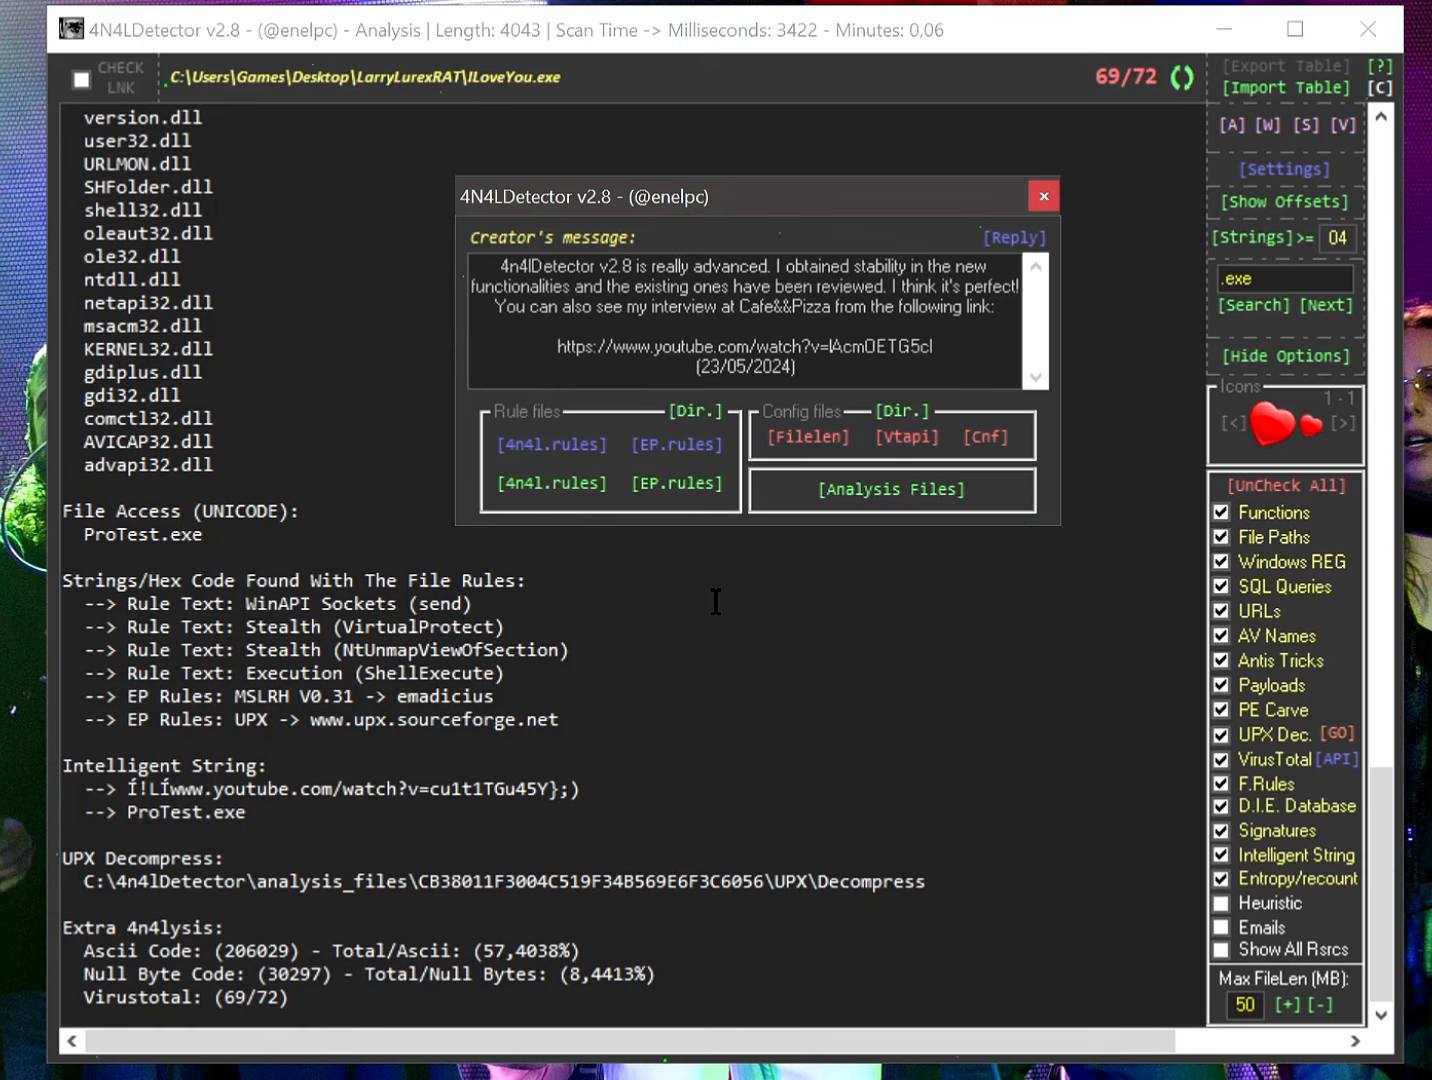
# Open the 4n4l.rules file from the settings and highlight RegCreateKeyEx in its Persistence rules
pyautogui.click(595, 490)
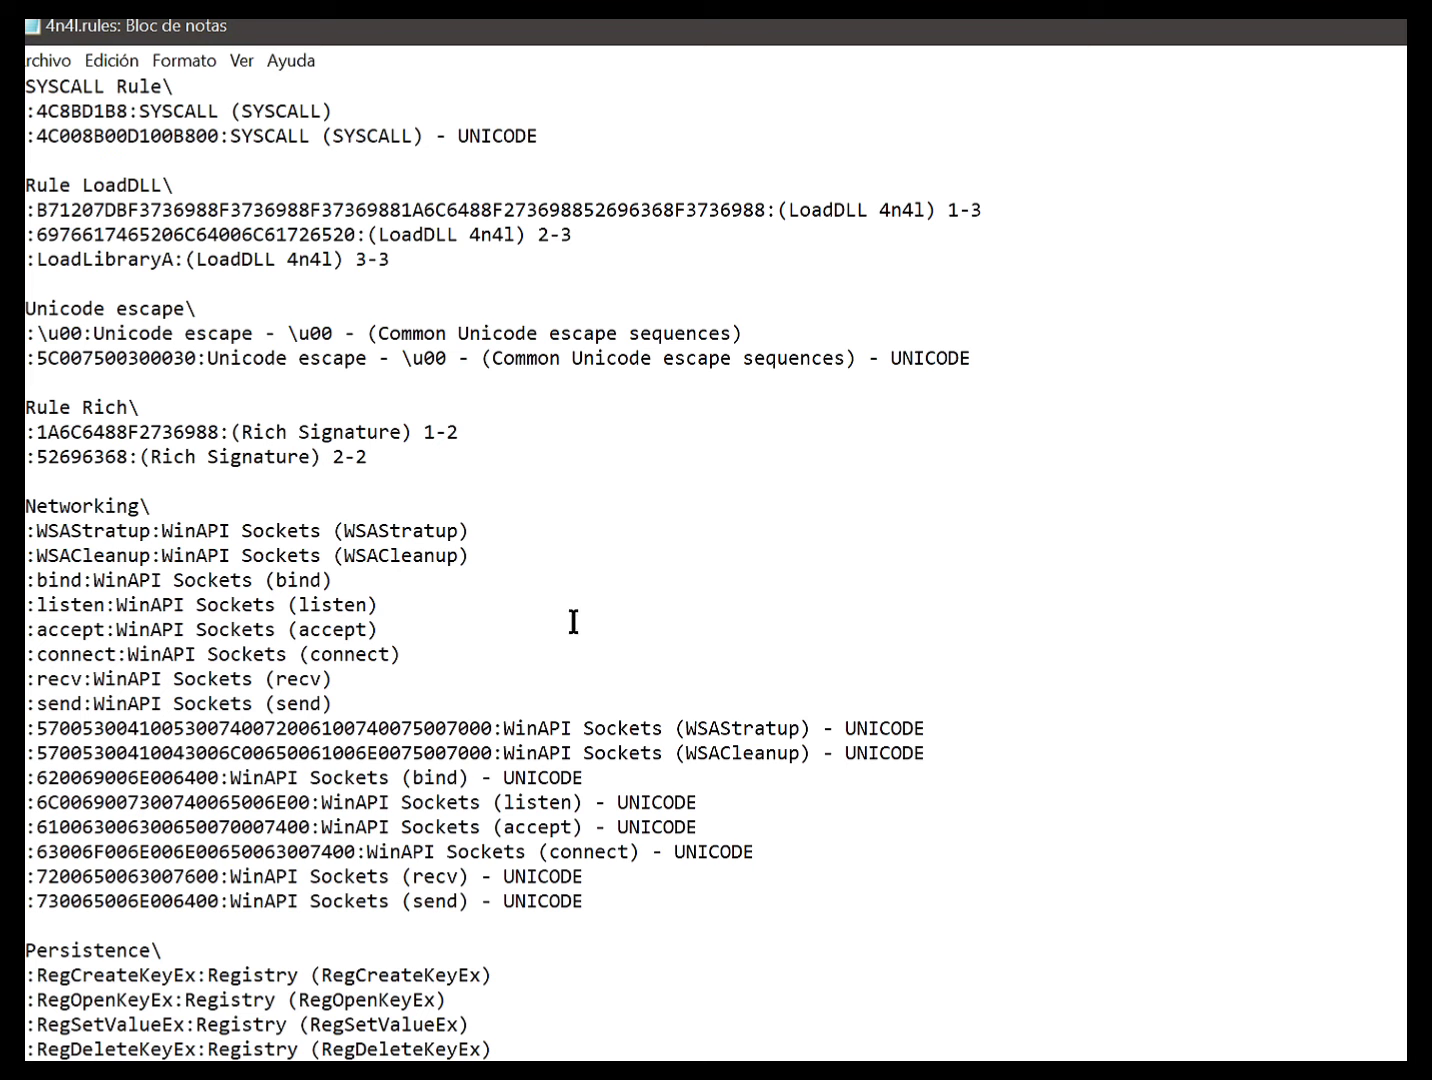
pyautogui.scroll(-10, 818, 812)
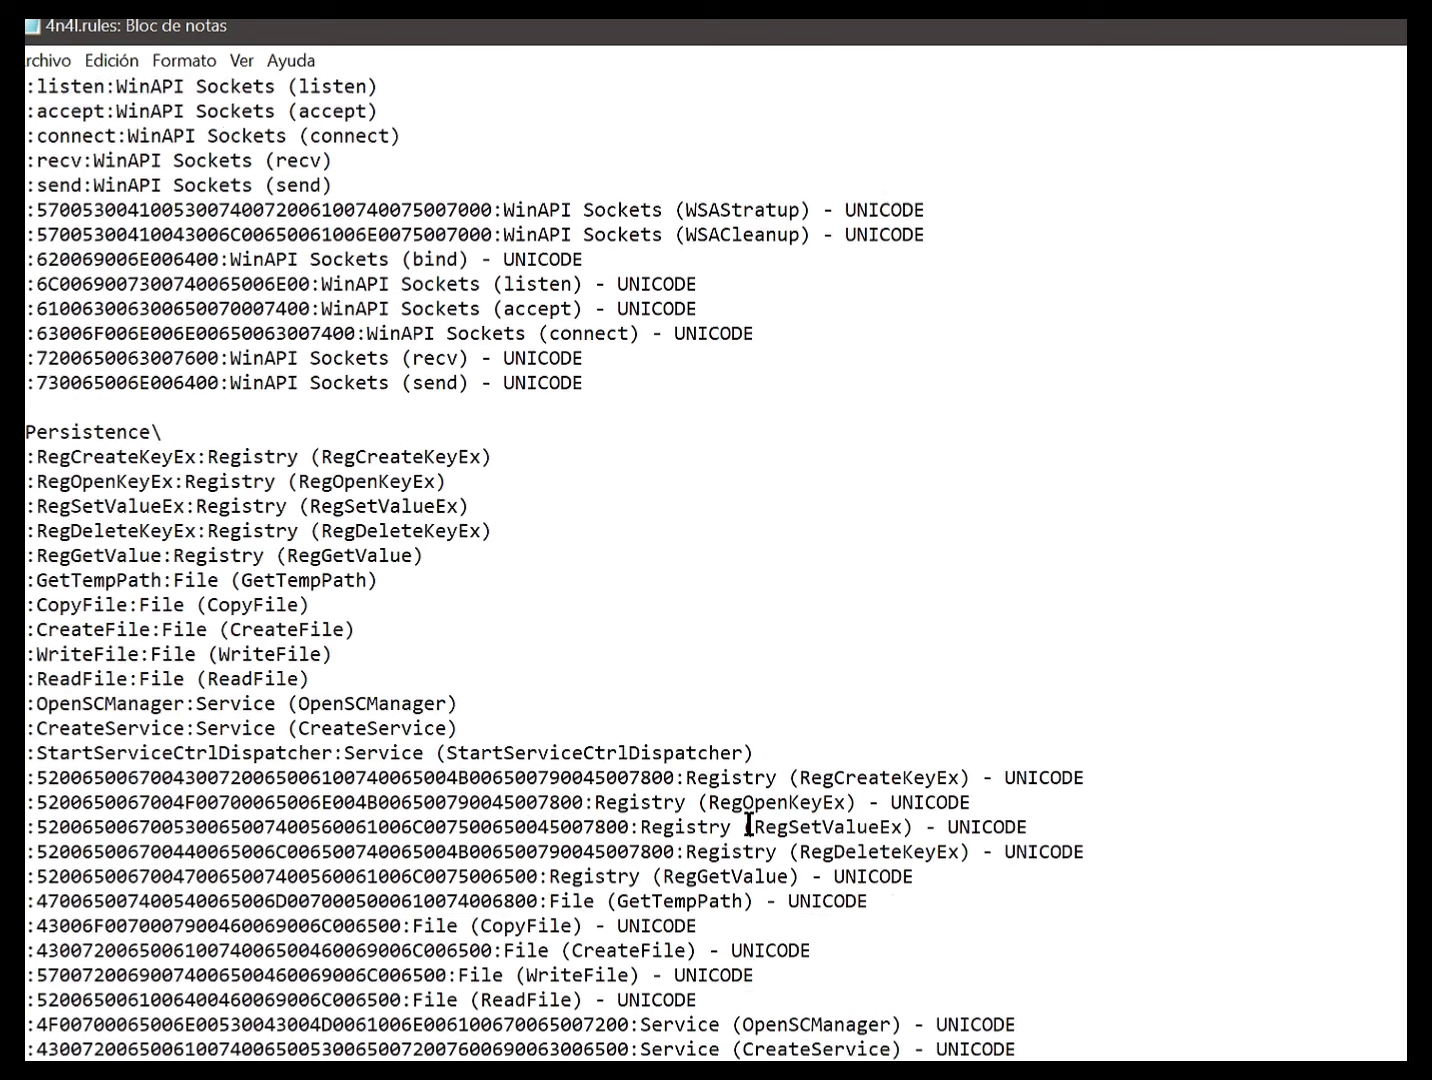
pyautogui.scroll(-1, 434, 654)
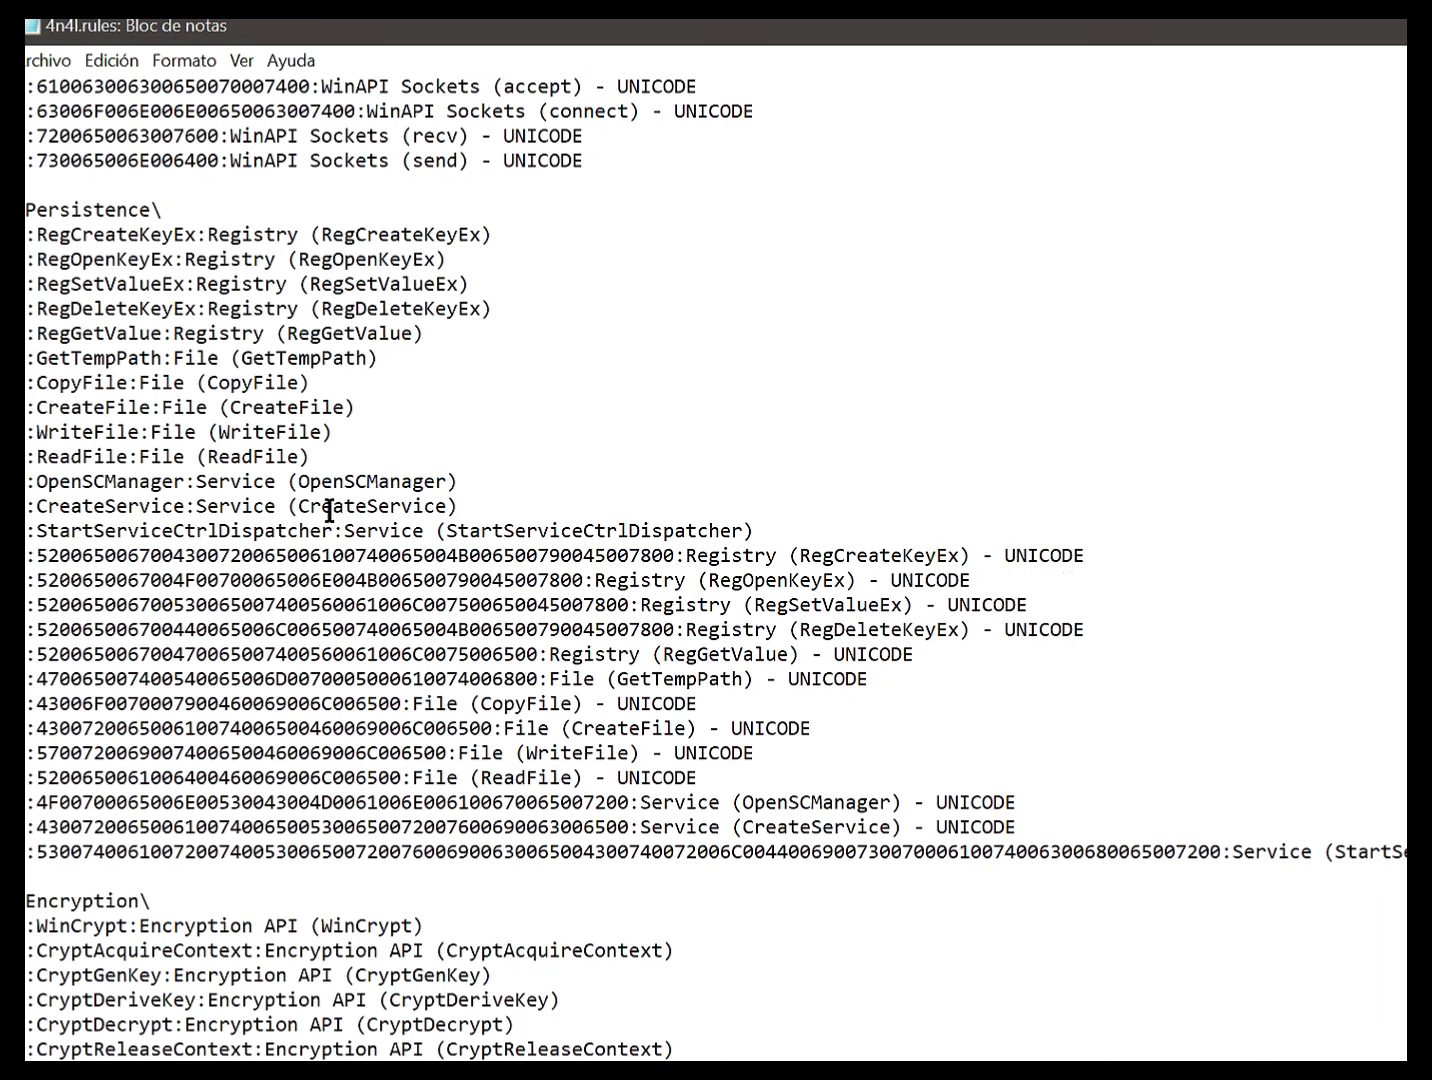
pyautogui.doubleClick(124, 240)
pyautogui.click(121, 241)
pyautogui.moveTo(38, 236); pyautogui.dragTo(195, 236)
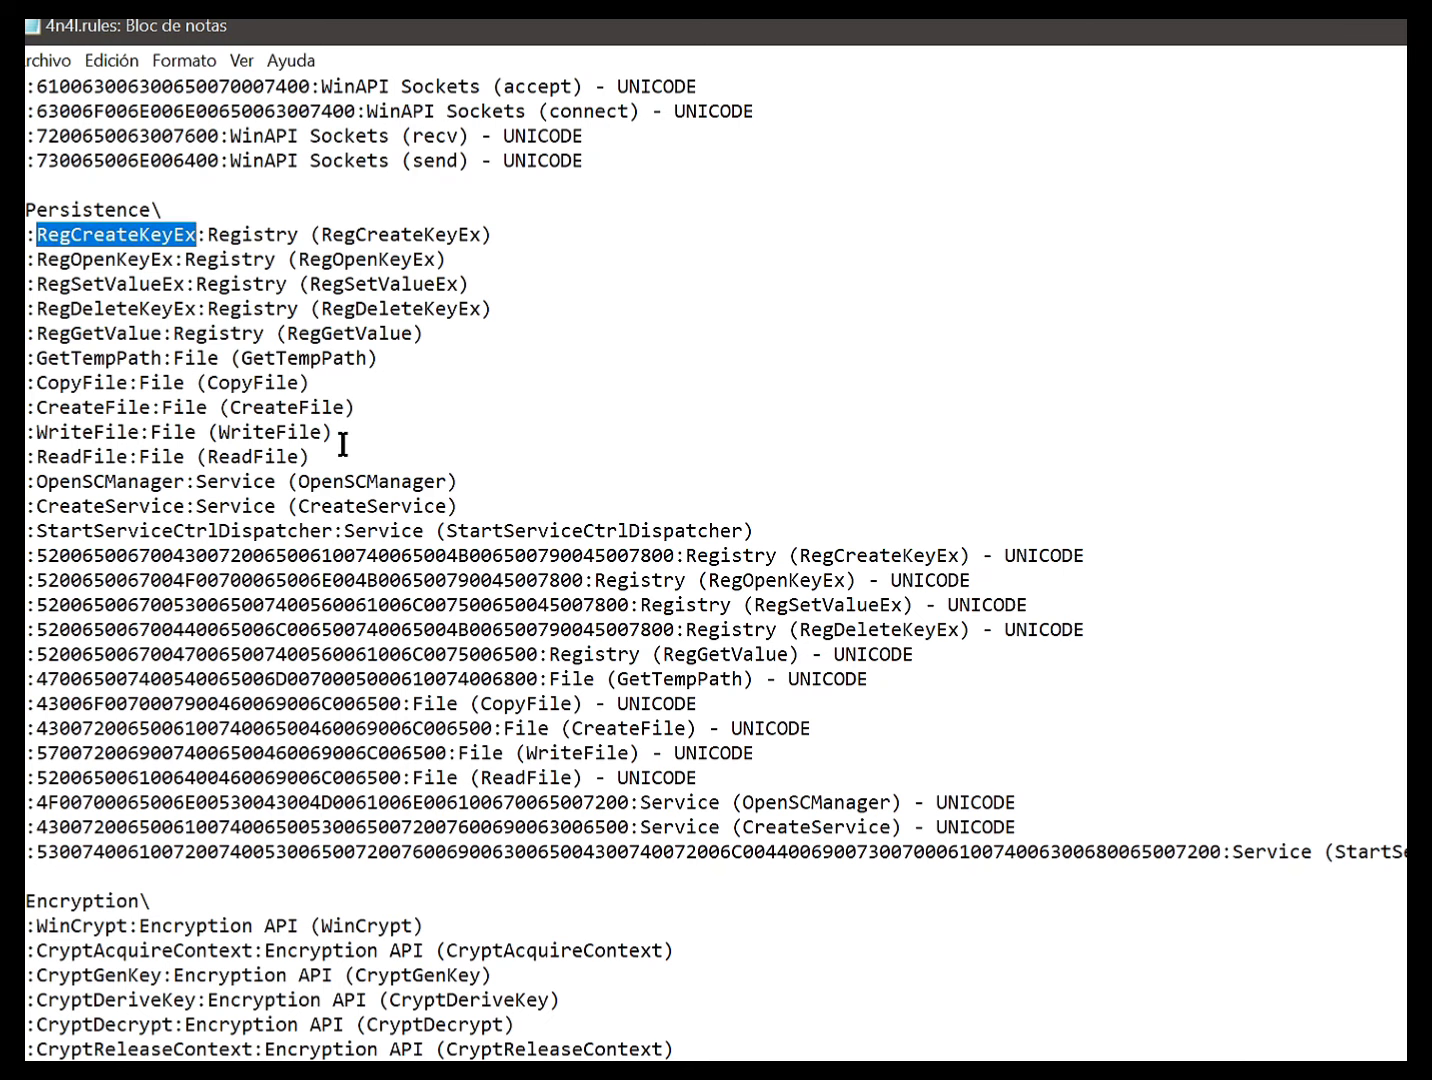
# Highlight the Encryption and Anti-Analysis VM rule group headings in 4n4l.rules
pyautogui.scroll(-6, 420, 625)
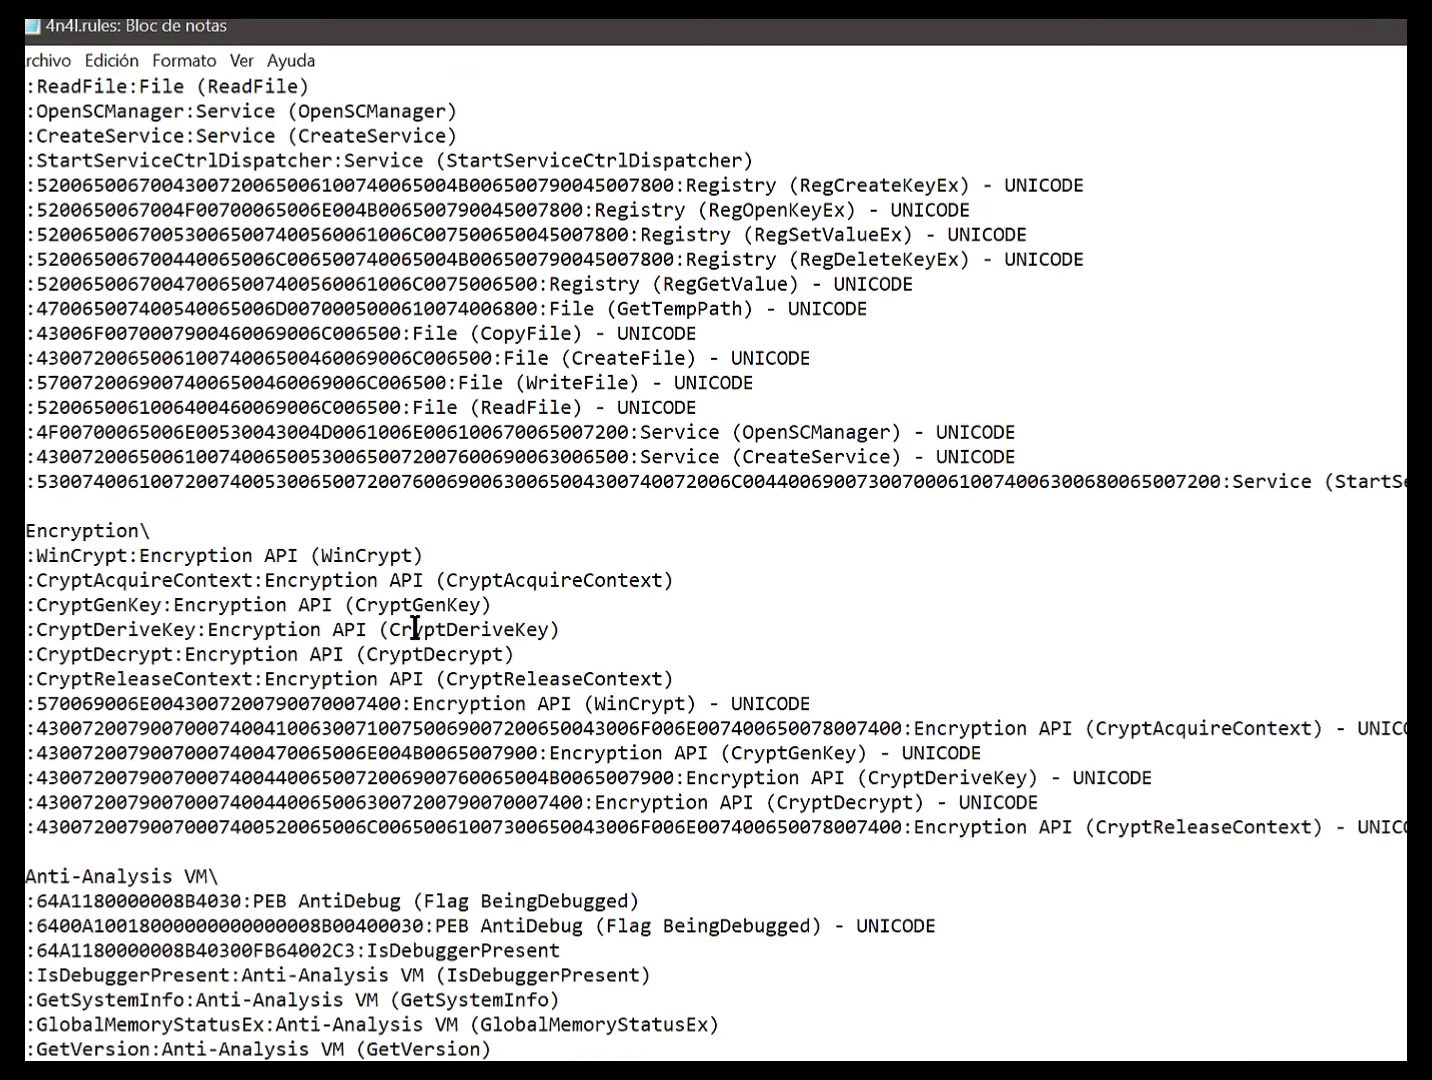
pyautogui.doubleClick(76, 462)
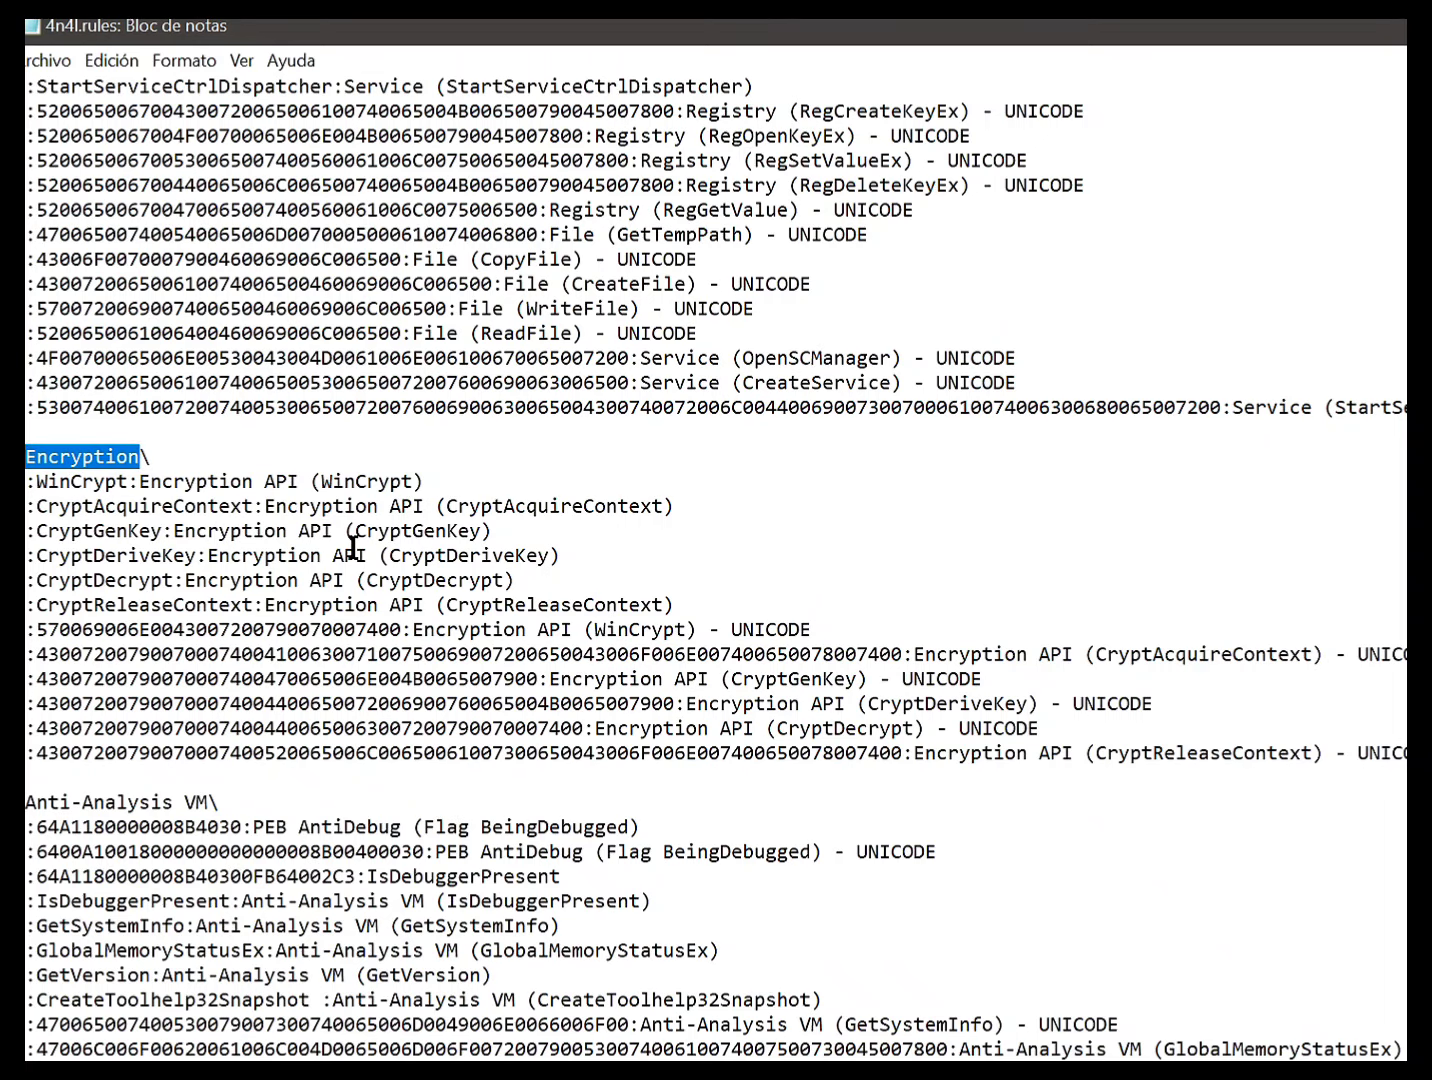
pyautogui.scroll(-3, 353, 548)
pyautogui.moveTo(26, 581); pyautogui.dragTo(213, 583)
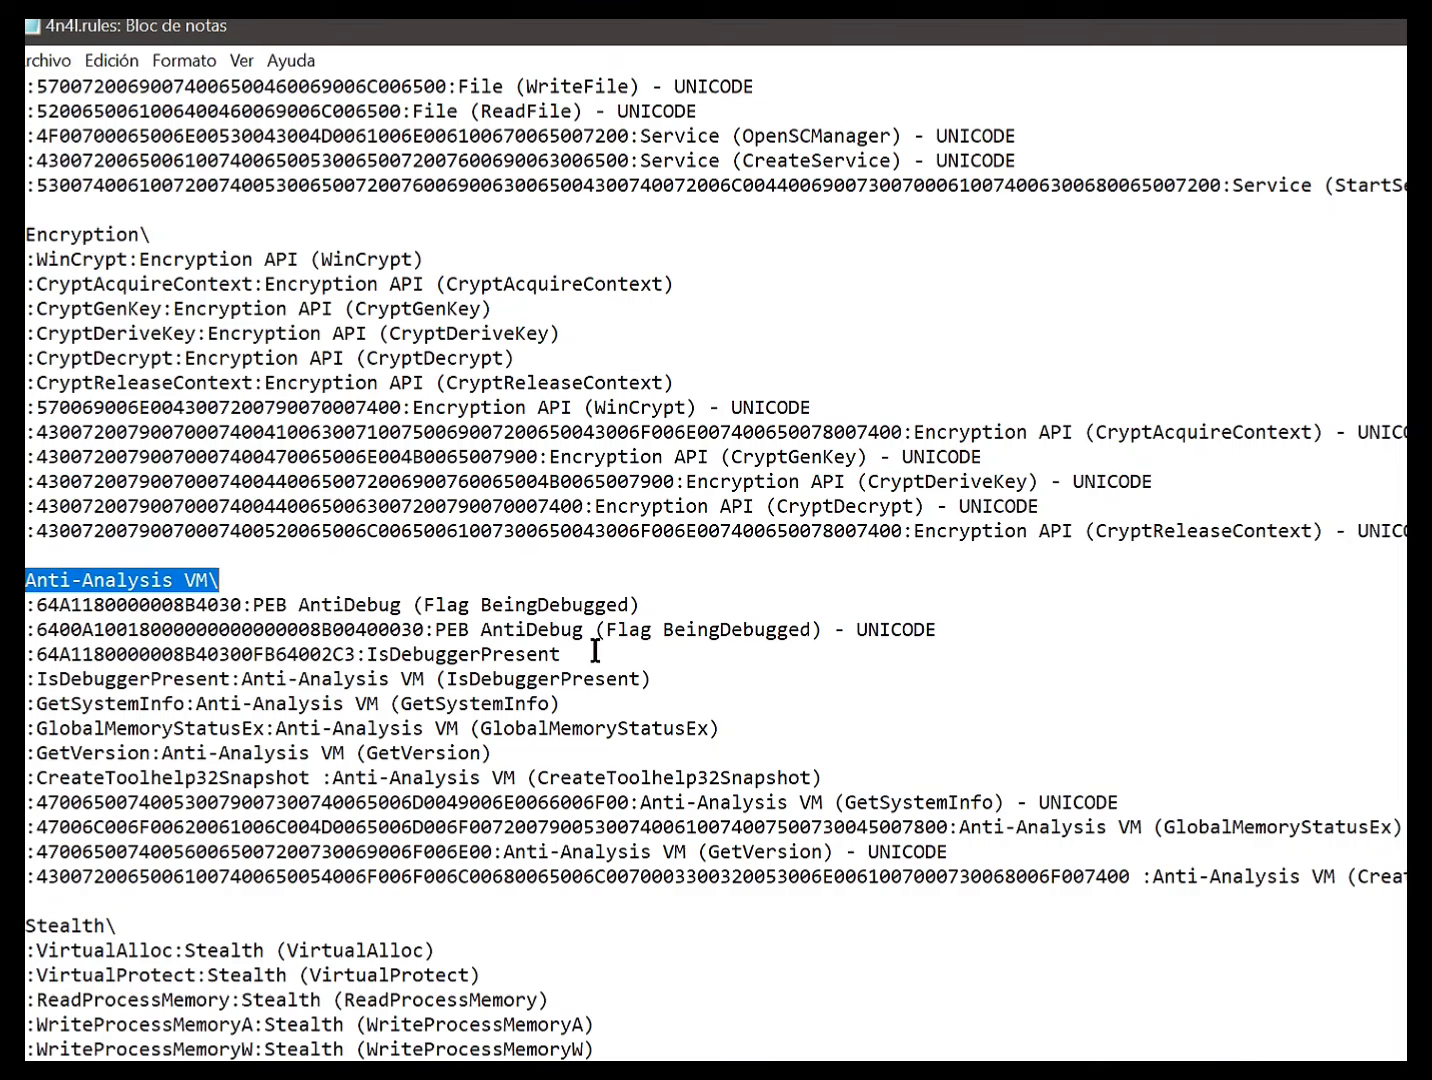
# Highlight VirtualAlloc, VirtualProtect, ReadProcessMemory and WriteProcessMemory in turn in the Stealth rules of 4n4l.rules
pyautogui.scroll(-2, 592, 672)
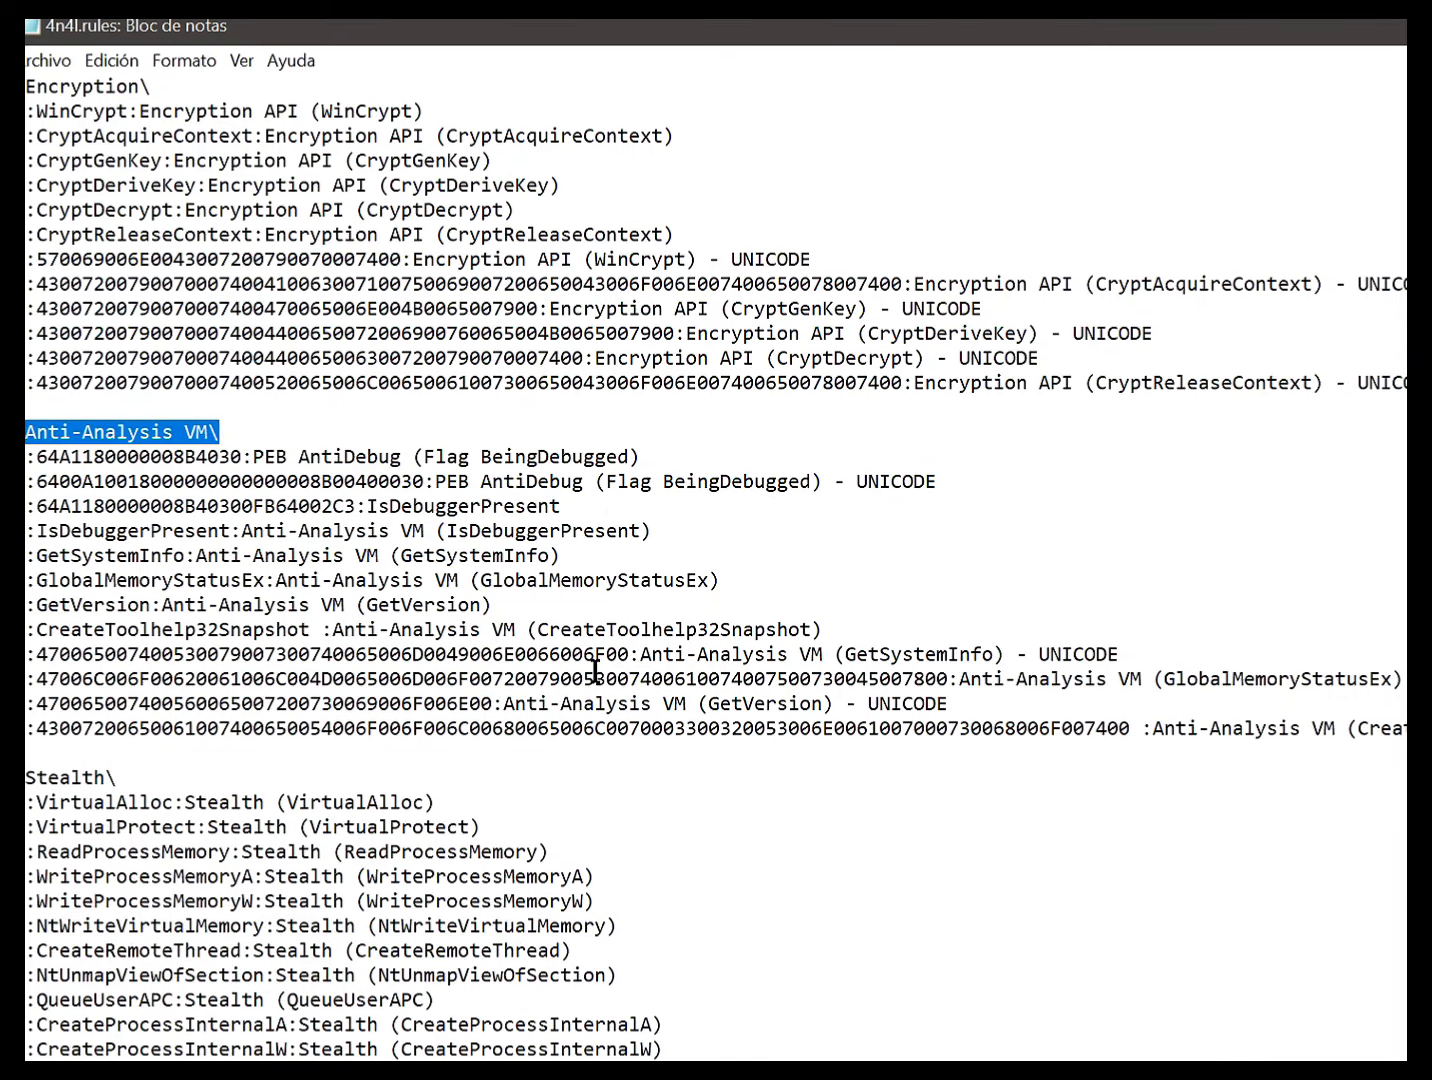
pyautogui.scroll(-5, 595, 671)
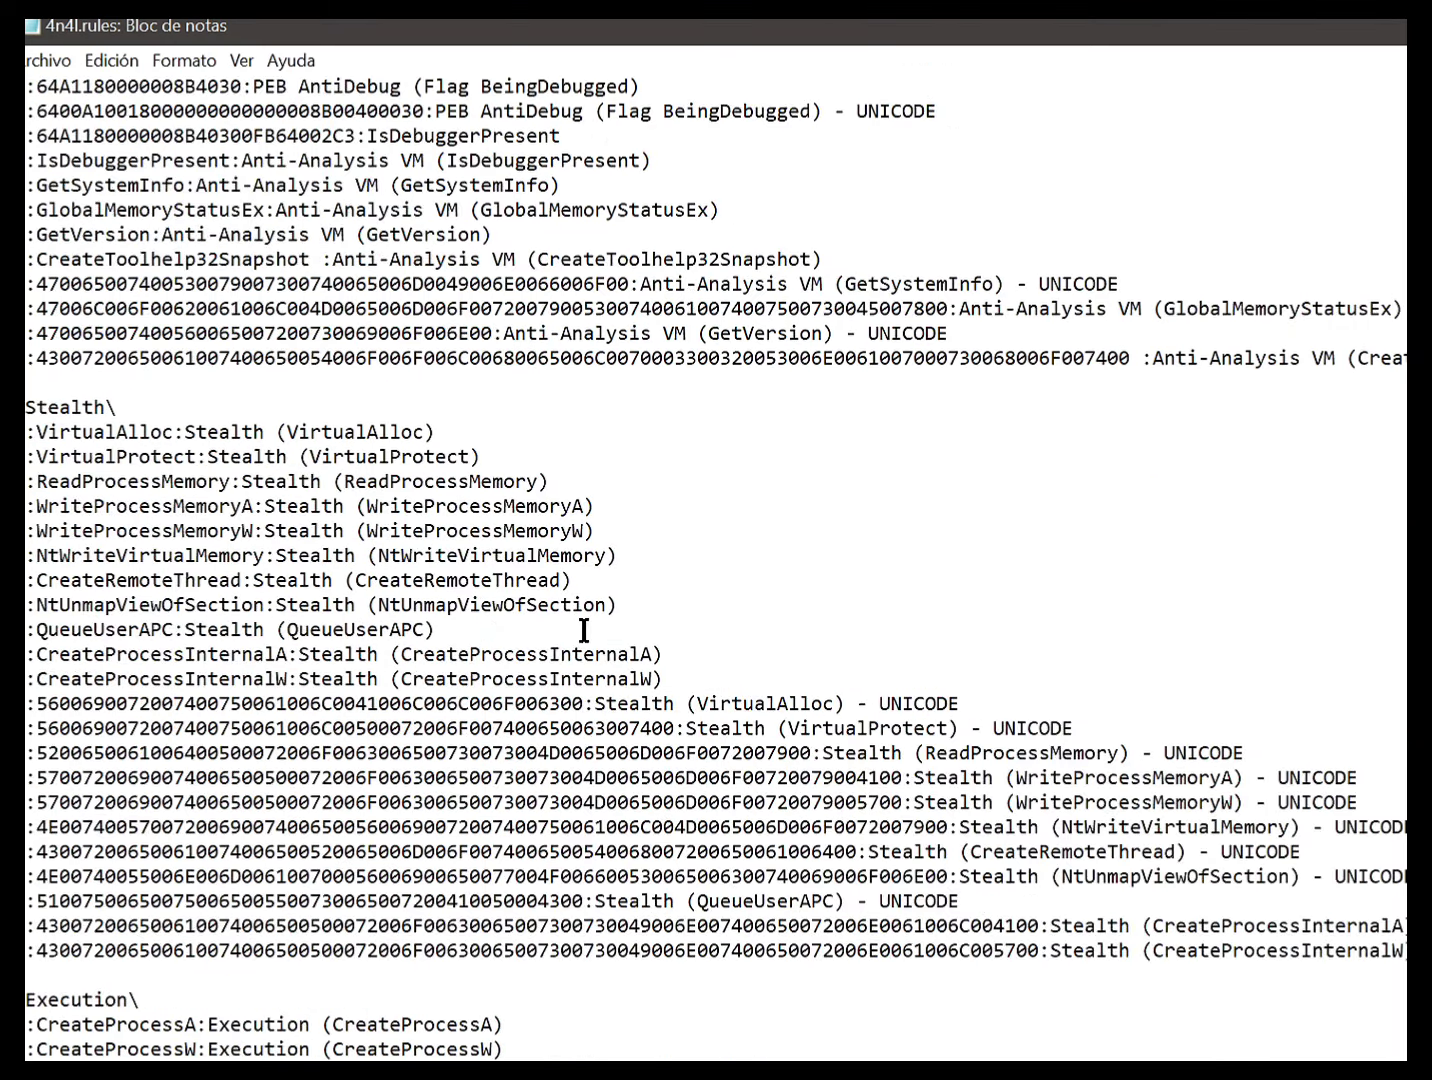
pyautogui.scroll(-4, 585, 626)
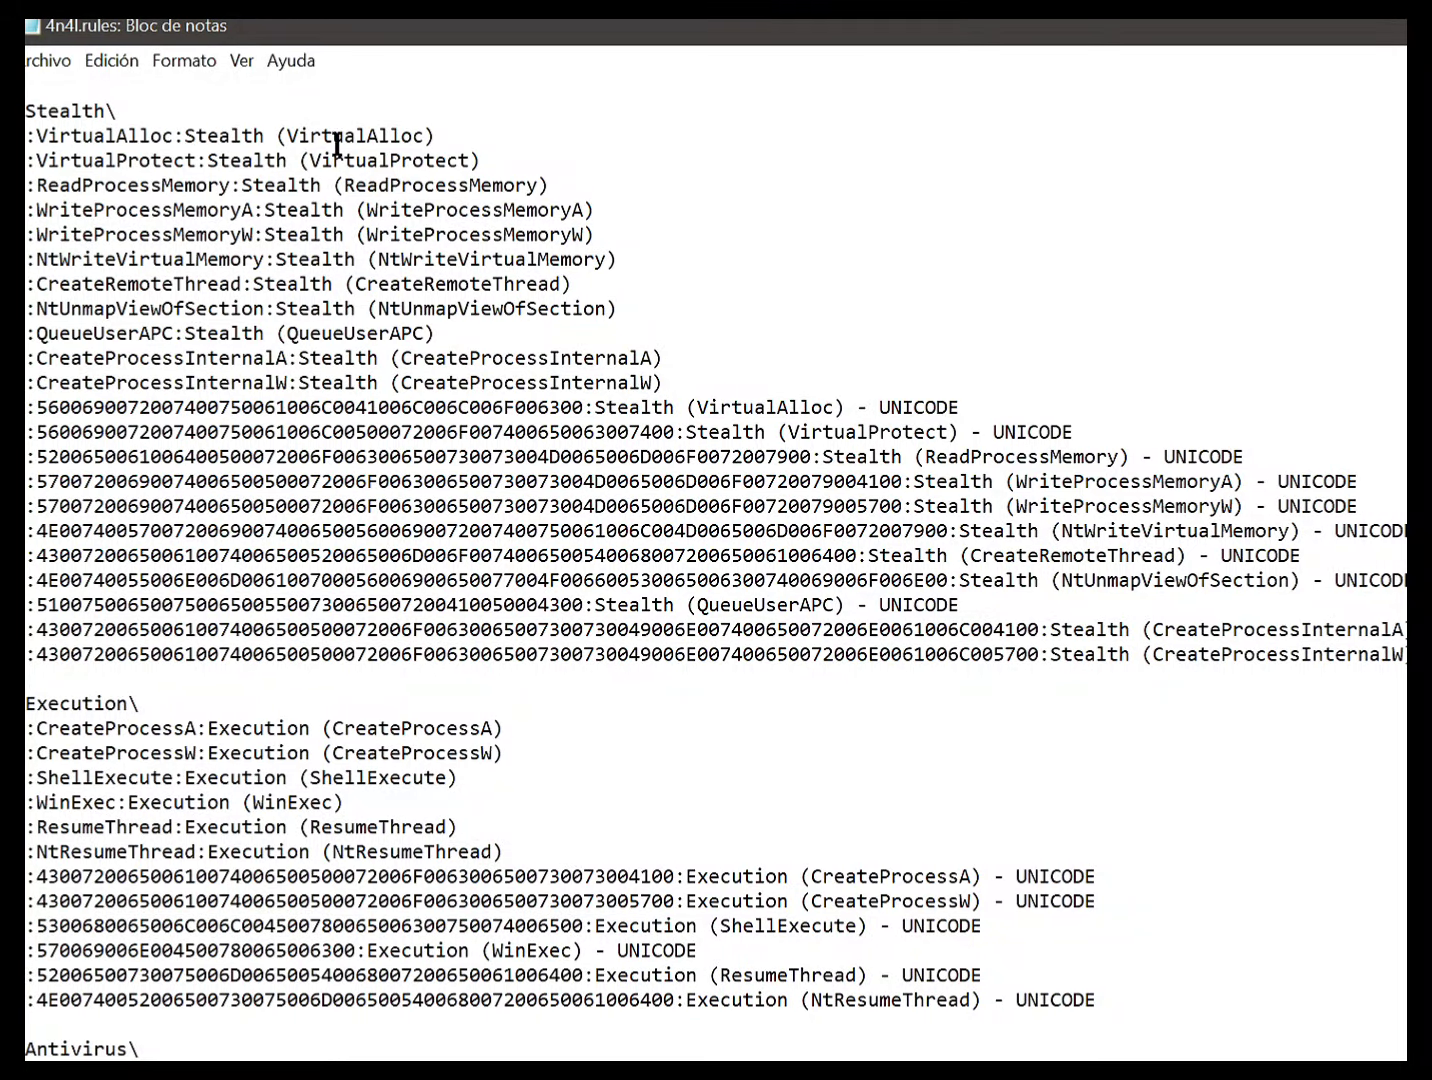
pyautogui.moveTo(287, 136); pyautogui.dragTo(422, 136)
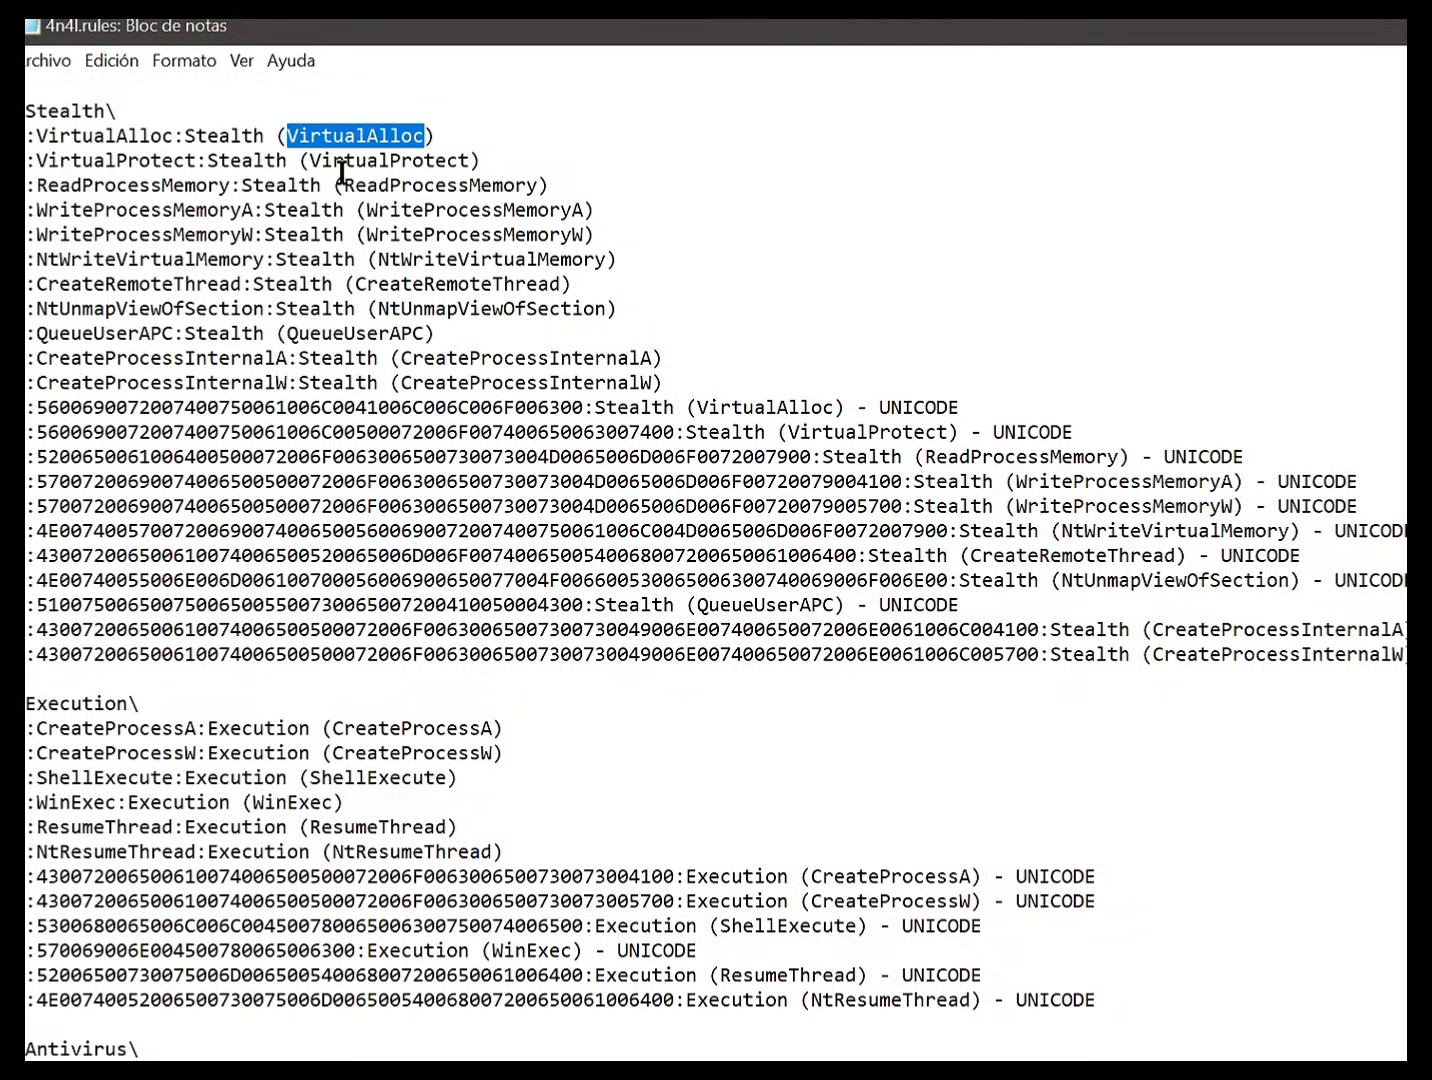
pyautogui.moveTo(310, 160); pyautogui.dragTo(470, 164)
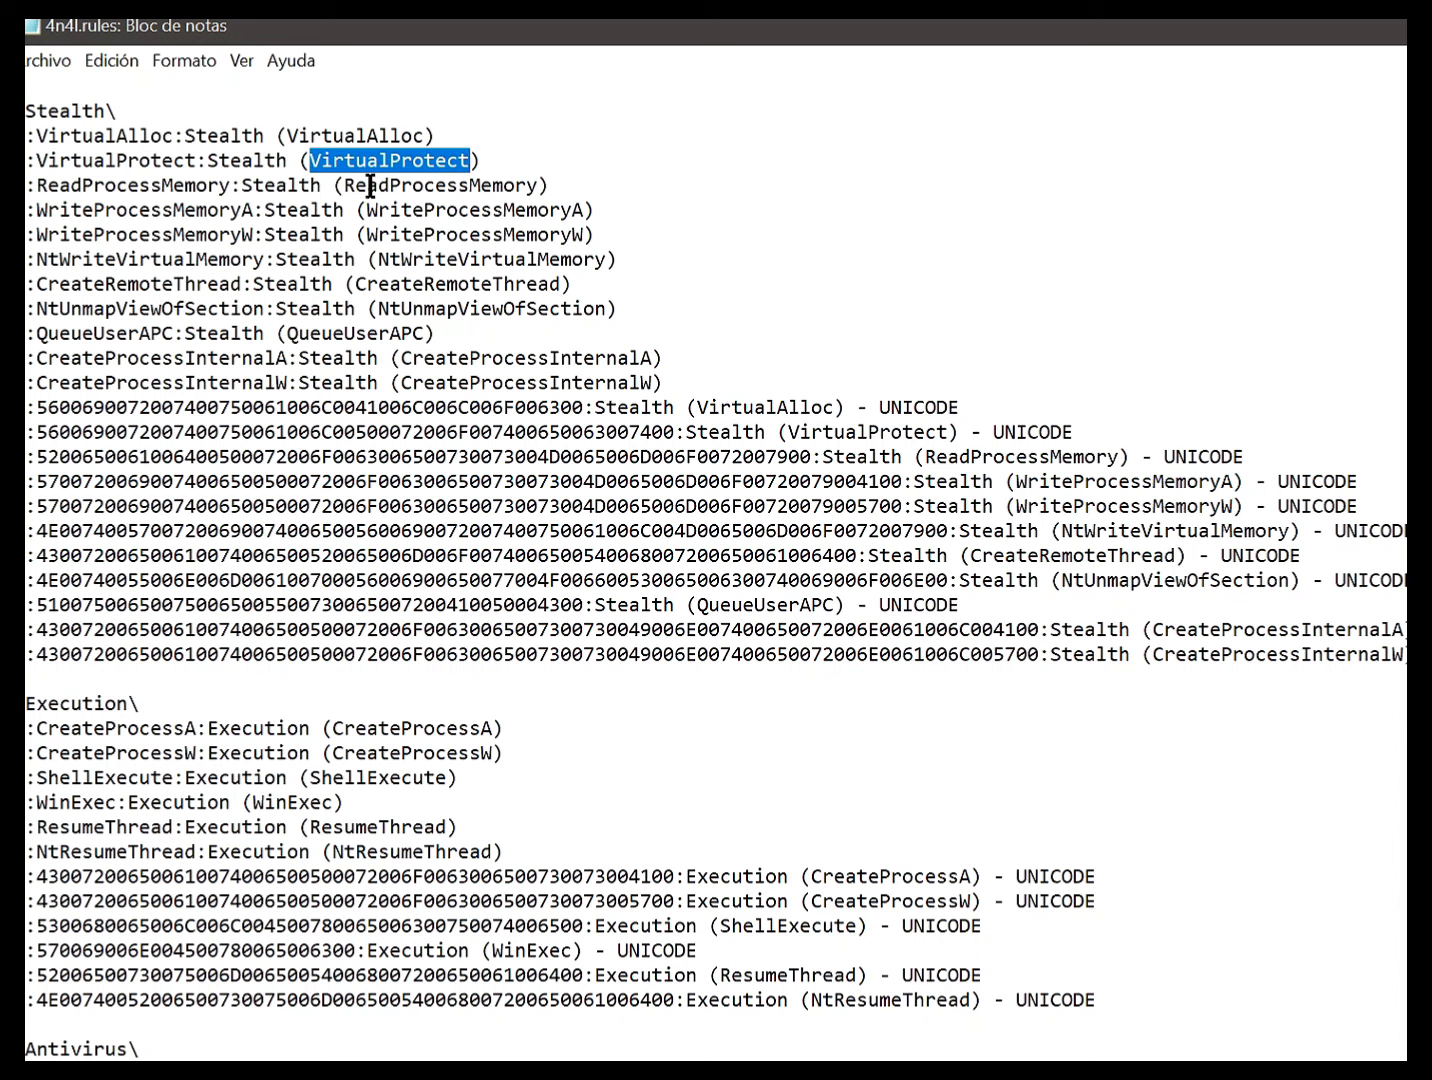
pyautogui.moveTo(345, 185); pyautogui.dragTo(537, 183)
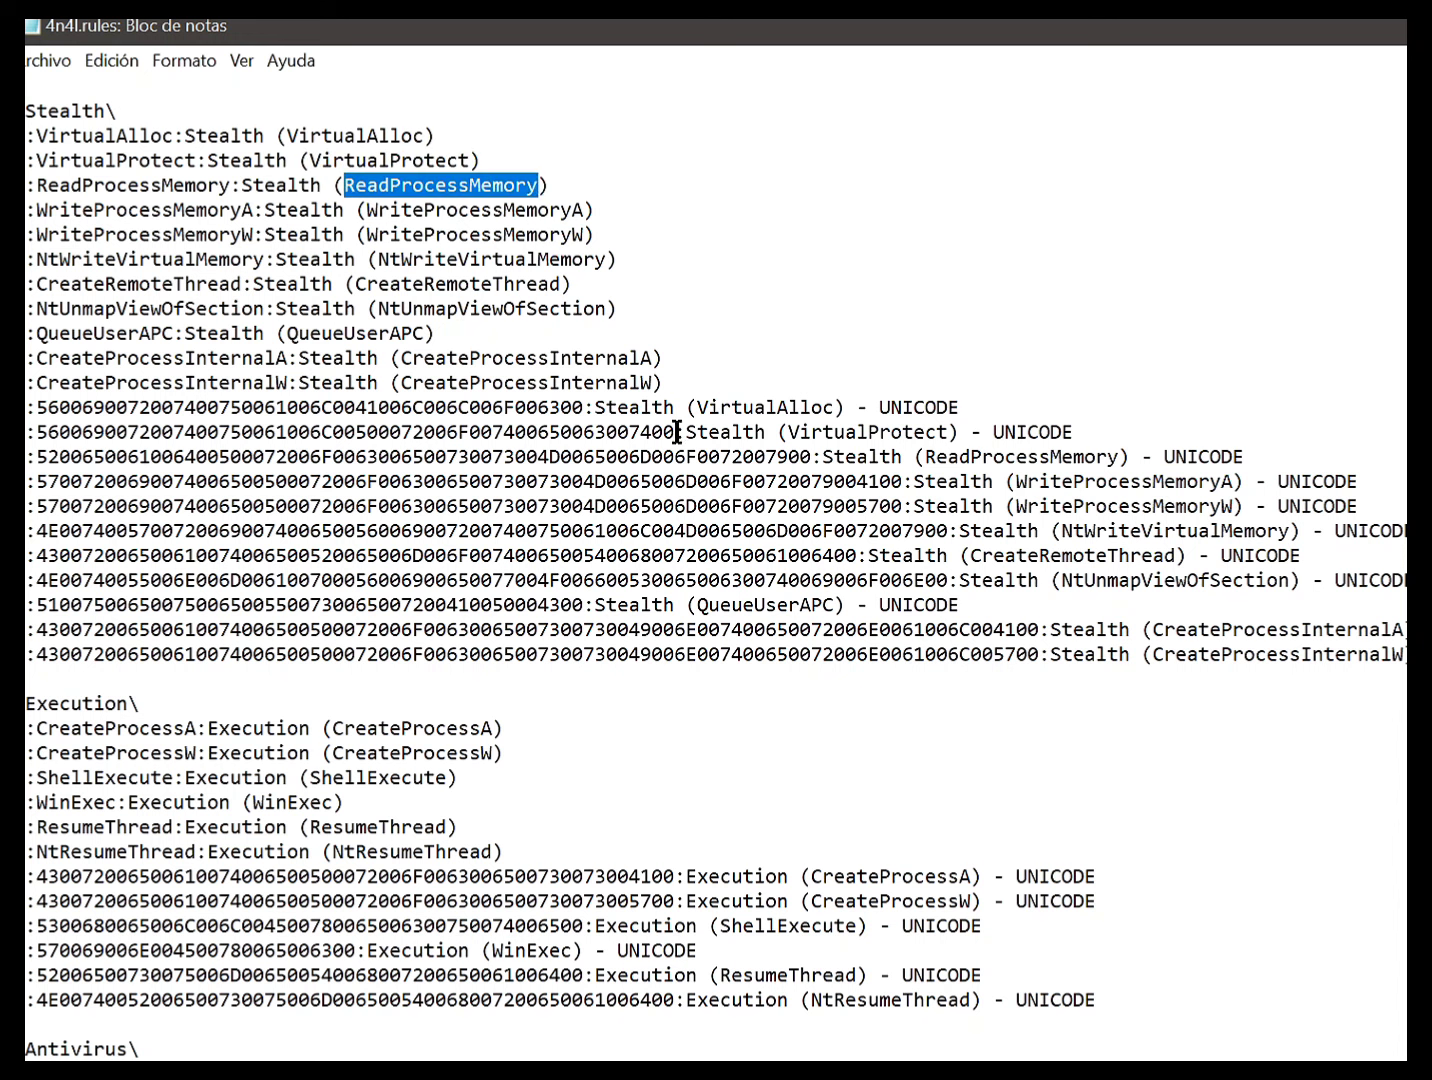
pyautogui.moveTo(369, 210); pyautogui.dragTo(562, 209)
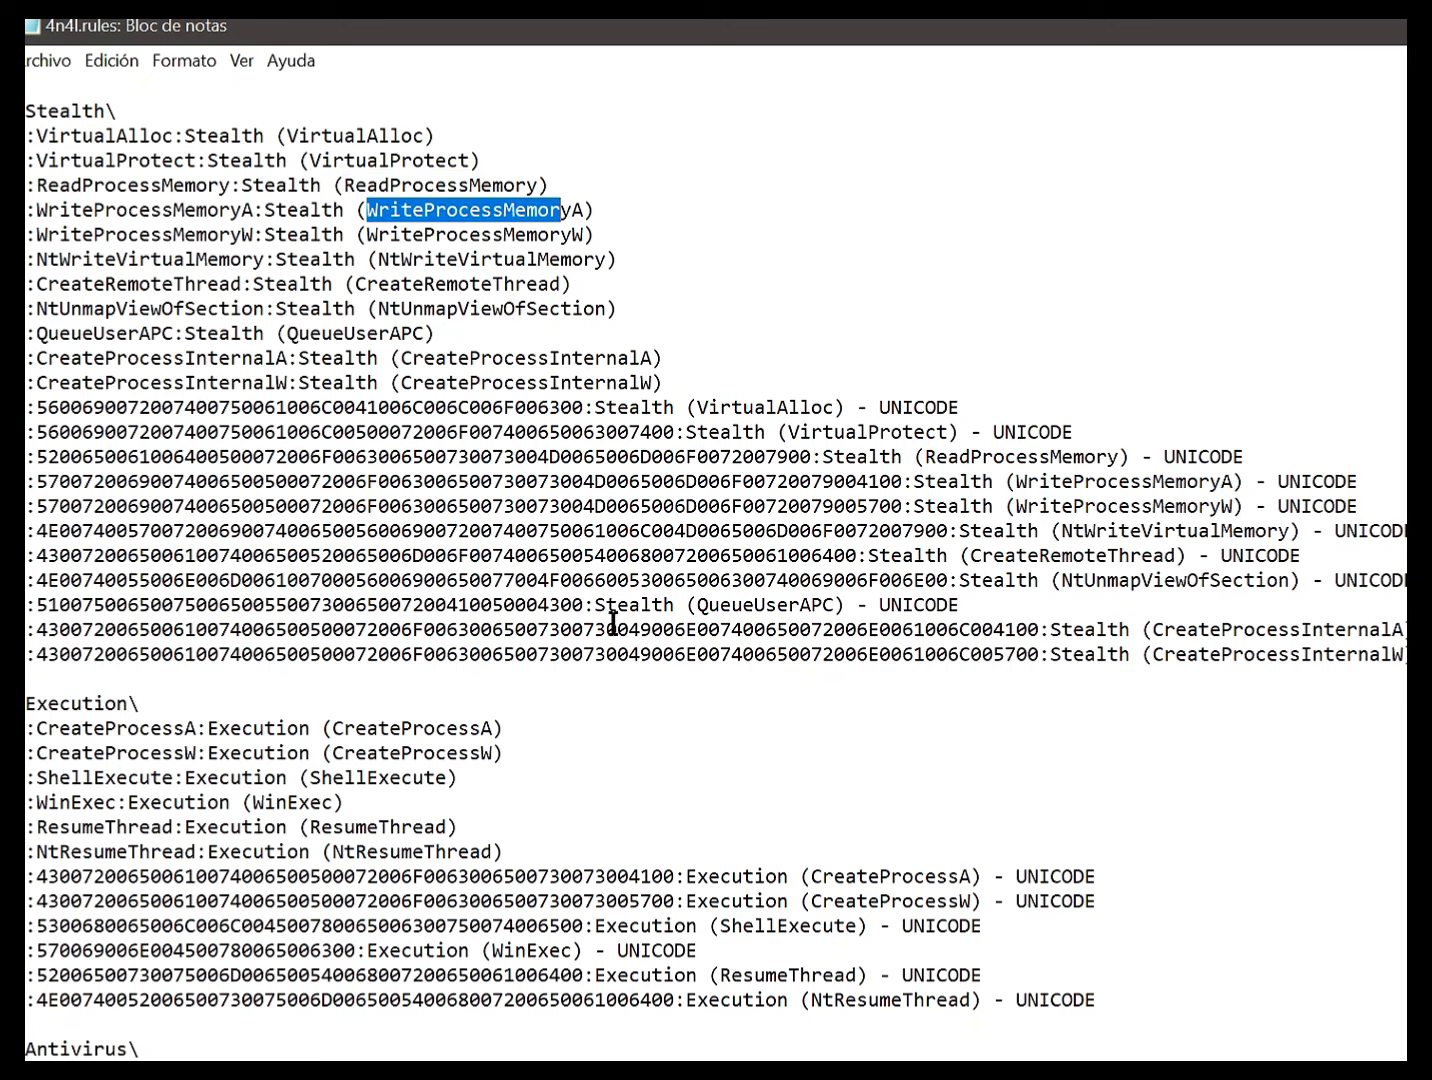
# Browse the Antivirus software and Keyboard Key rules further down in 4n4l.rules
pyautogui.scroll(-13, 613, 627)
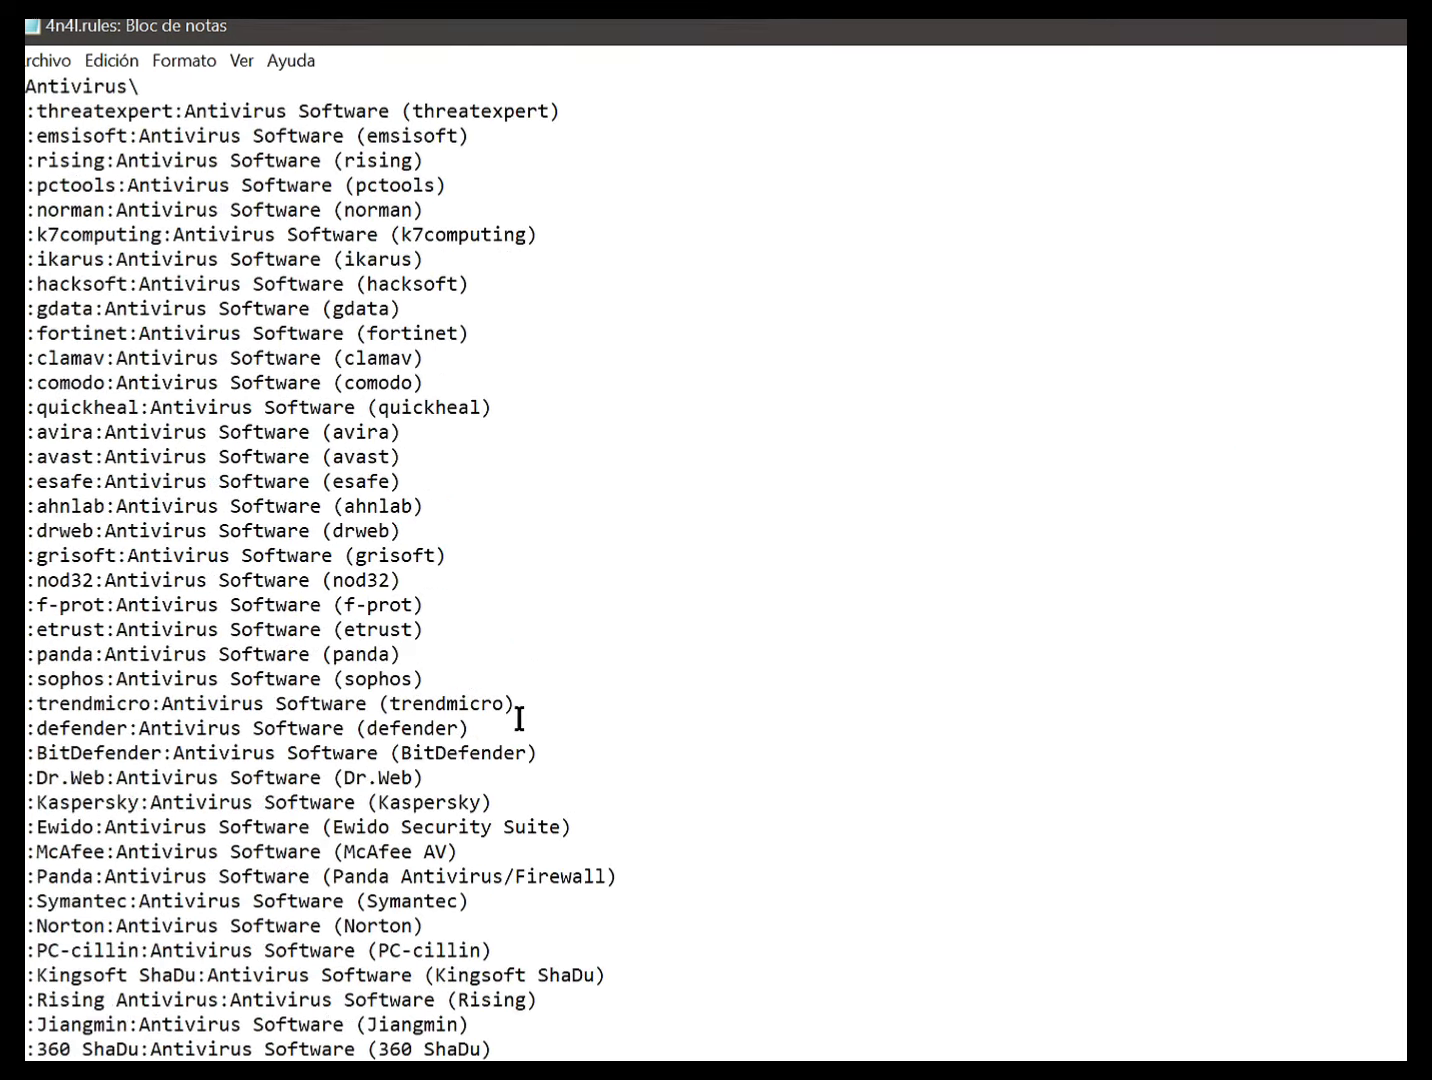
pyautogui.scroll(2, 490, 719)
pyautogui.scroll(-20, 374, 646)
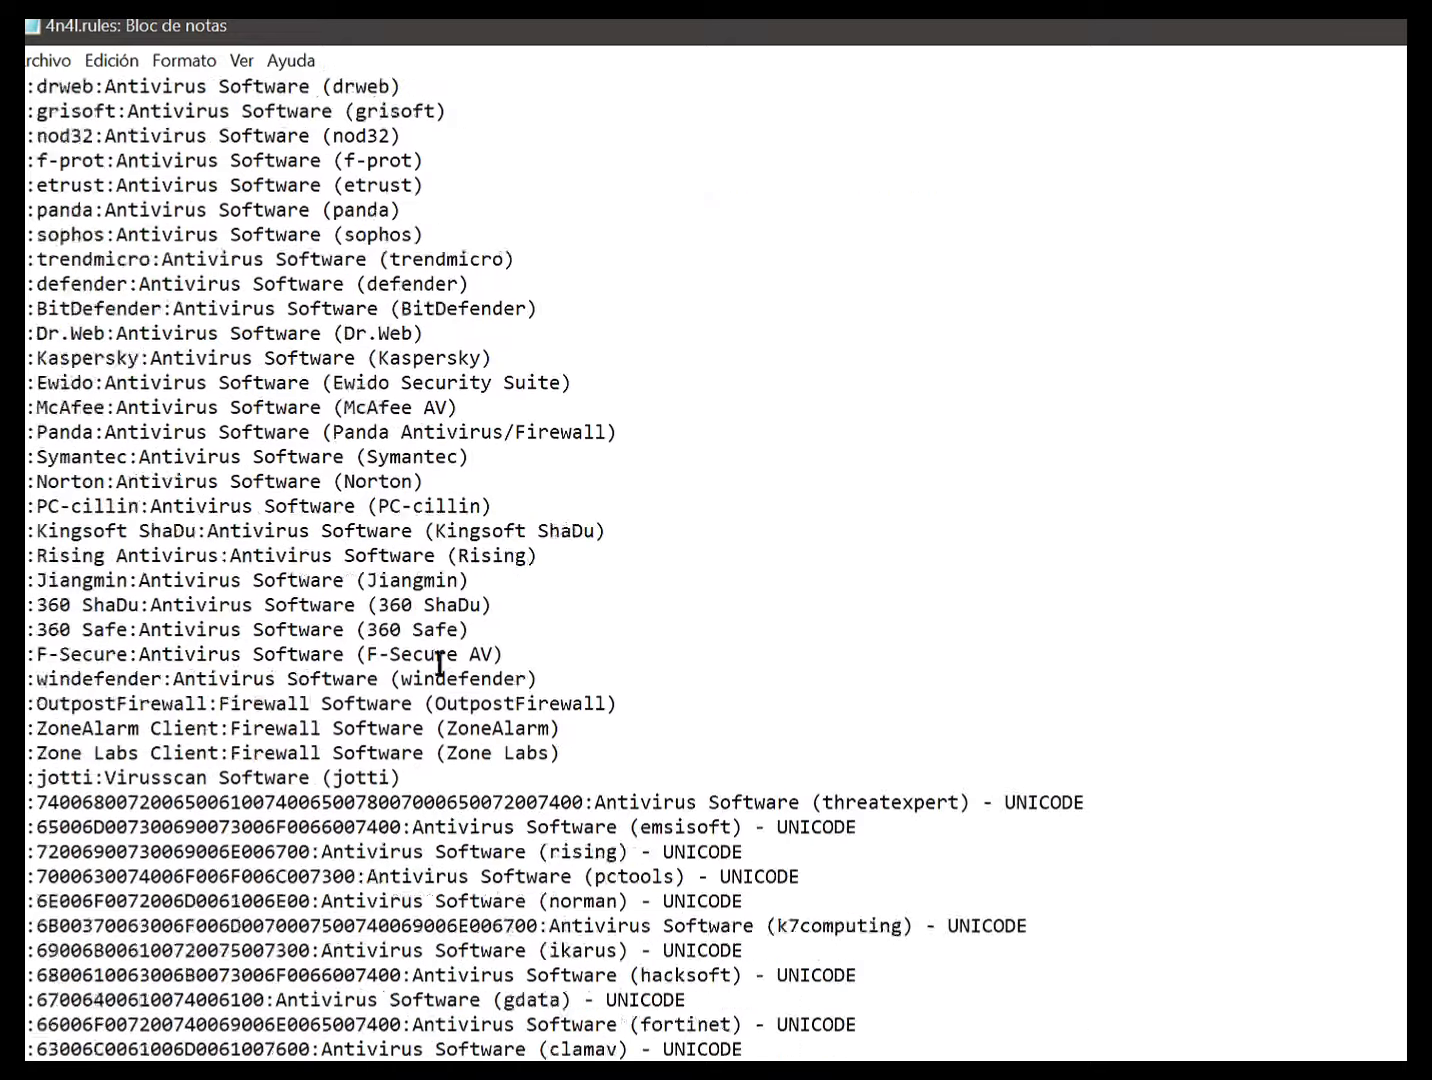
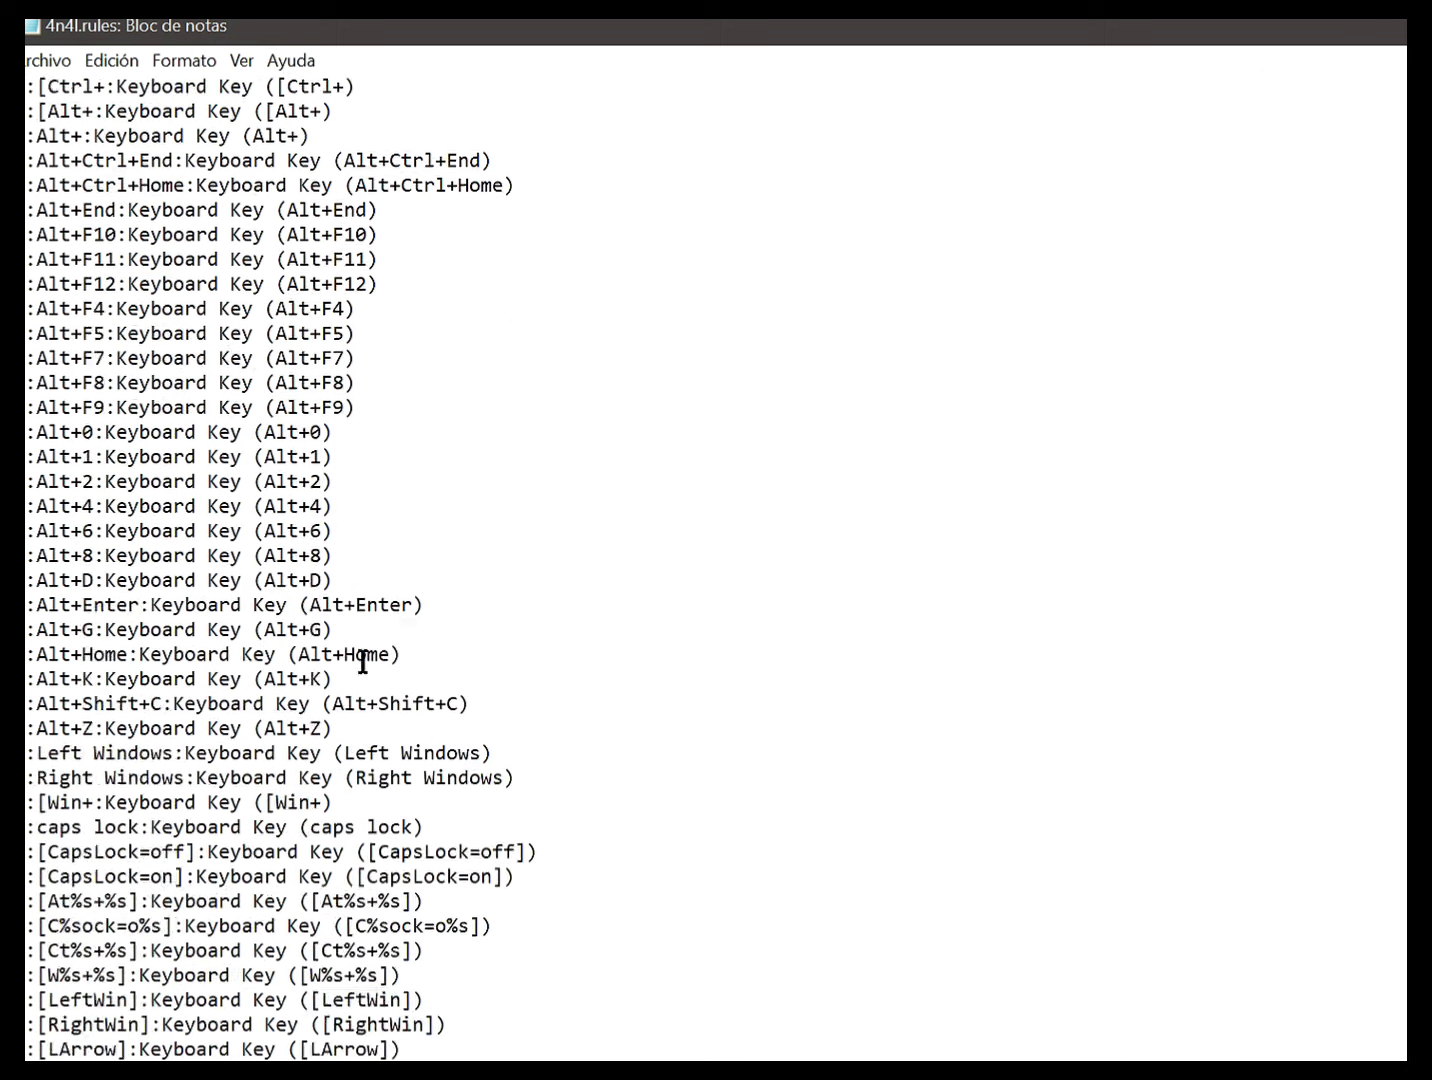
pyautogui.scroll(-20, 470, 692)
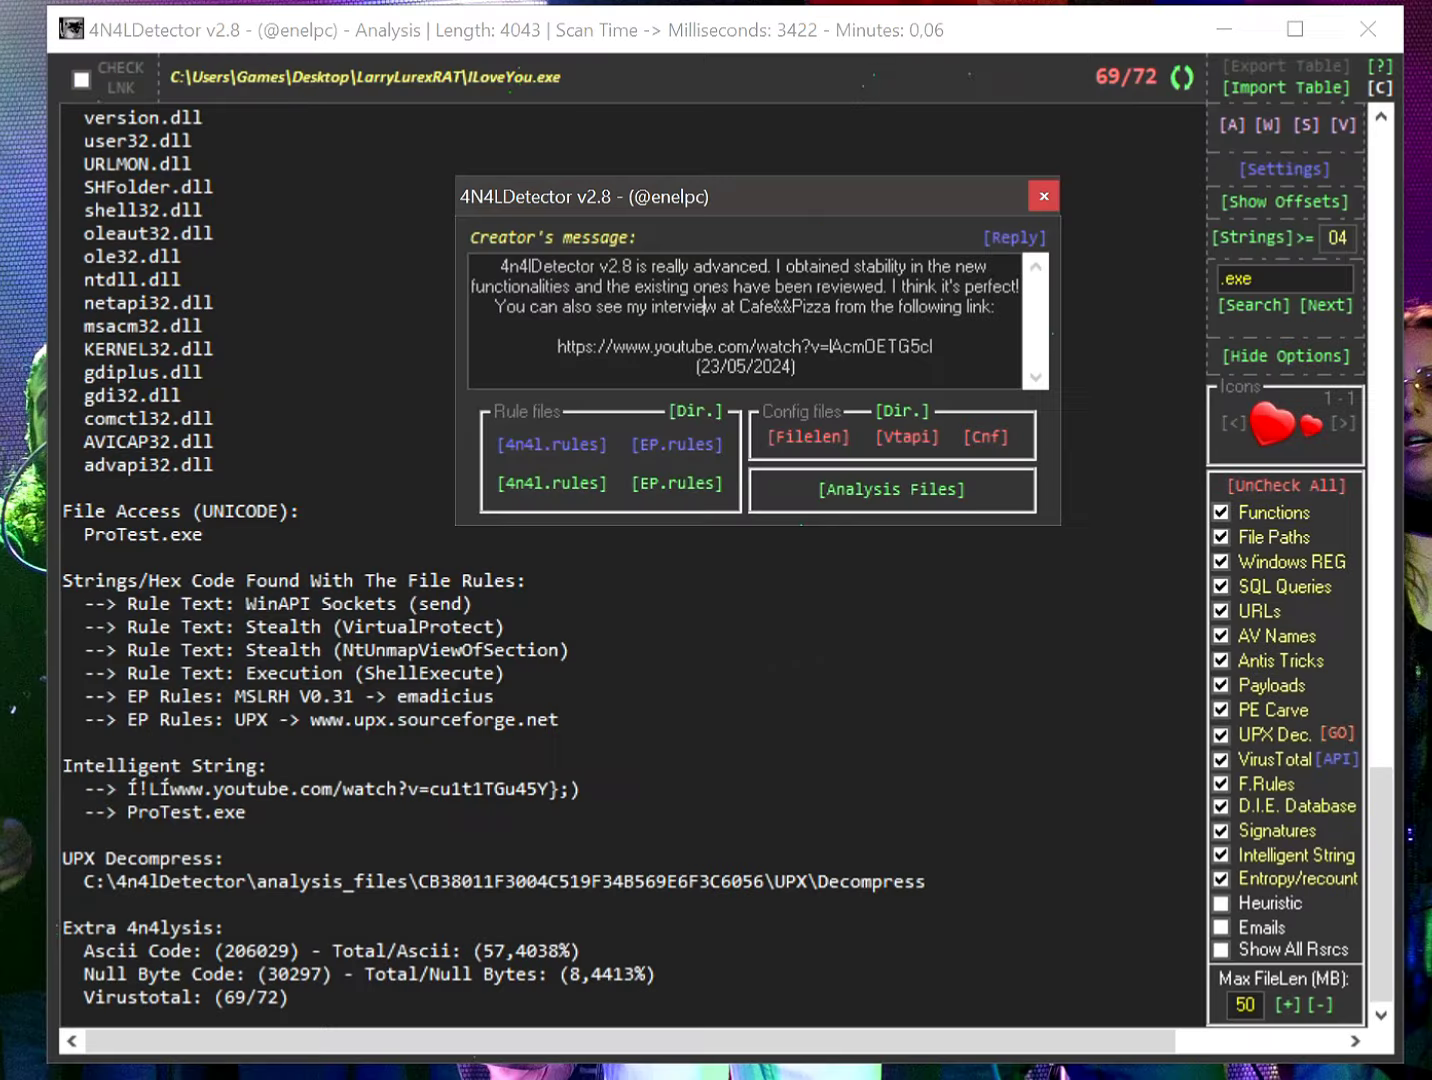
# Close the analyzer's settings dialog and highlight the EP Rules label and the UPX address in the report's rule matches
pyautogui.click(1039, 193)
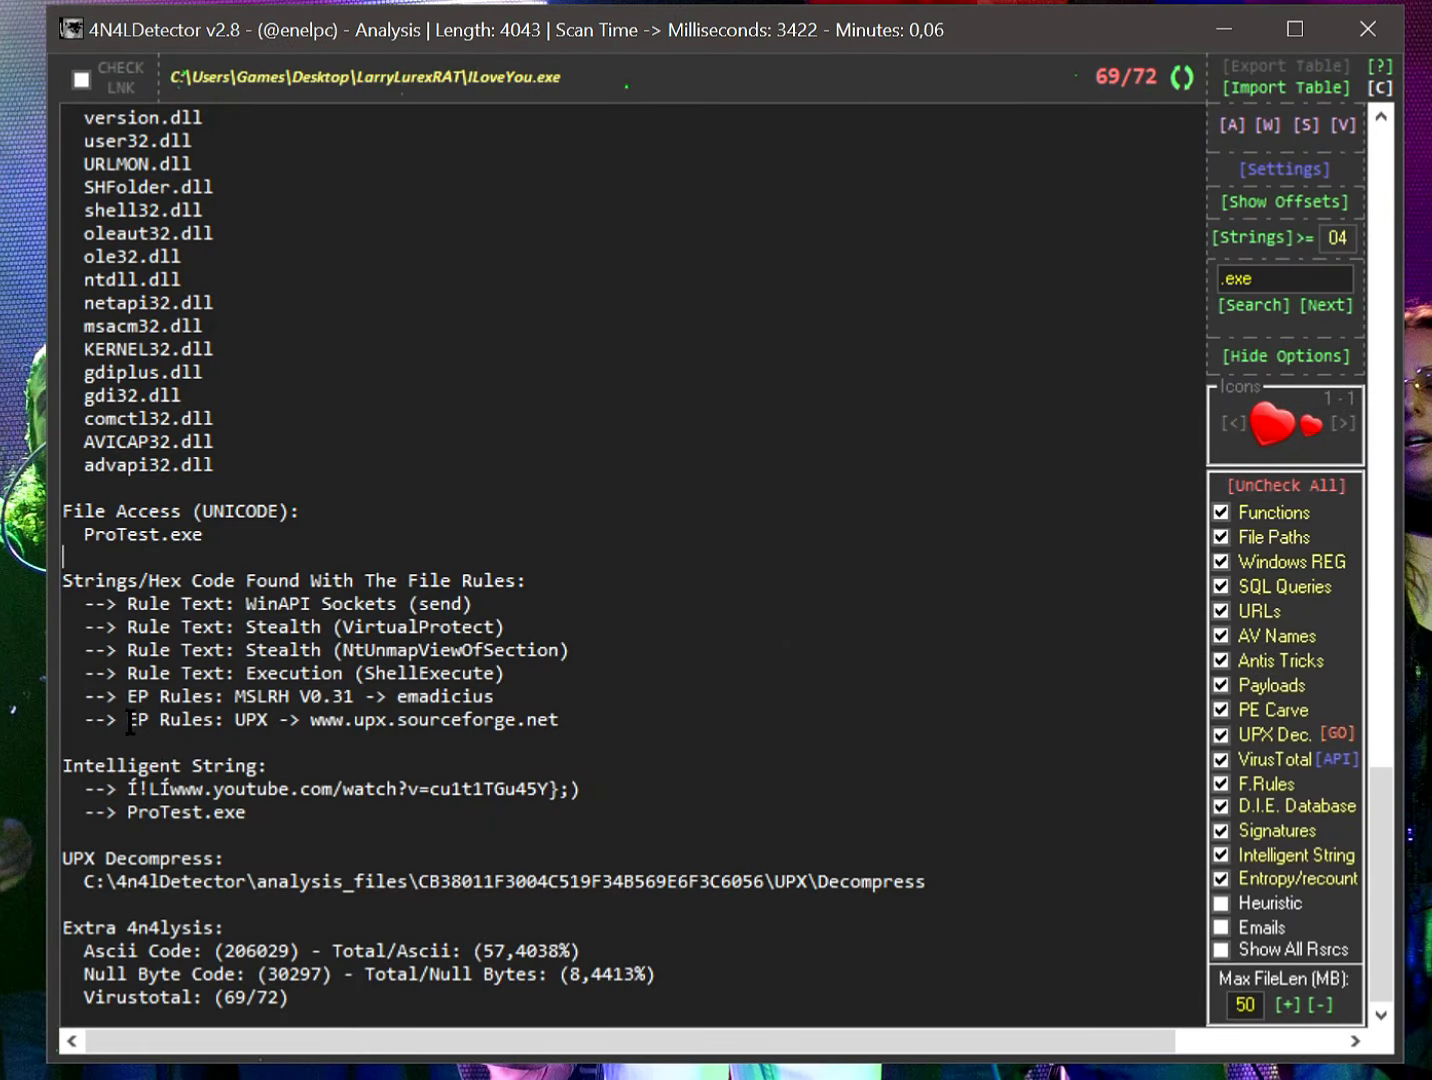
pyautogui.moveTo(128, 721); pyautogui.dragTo(214, 721)
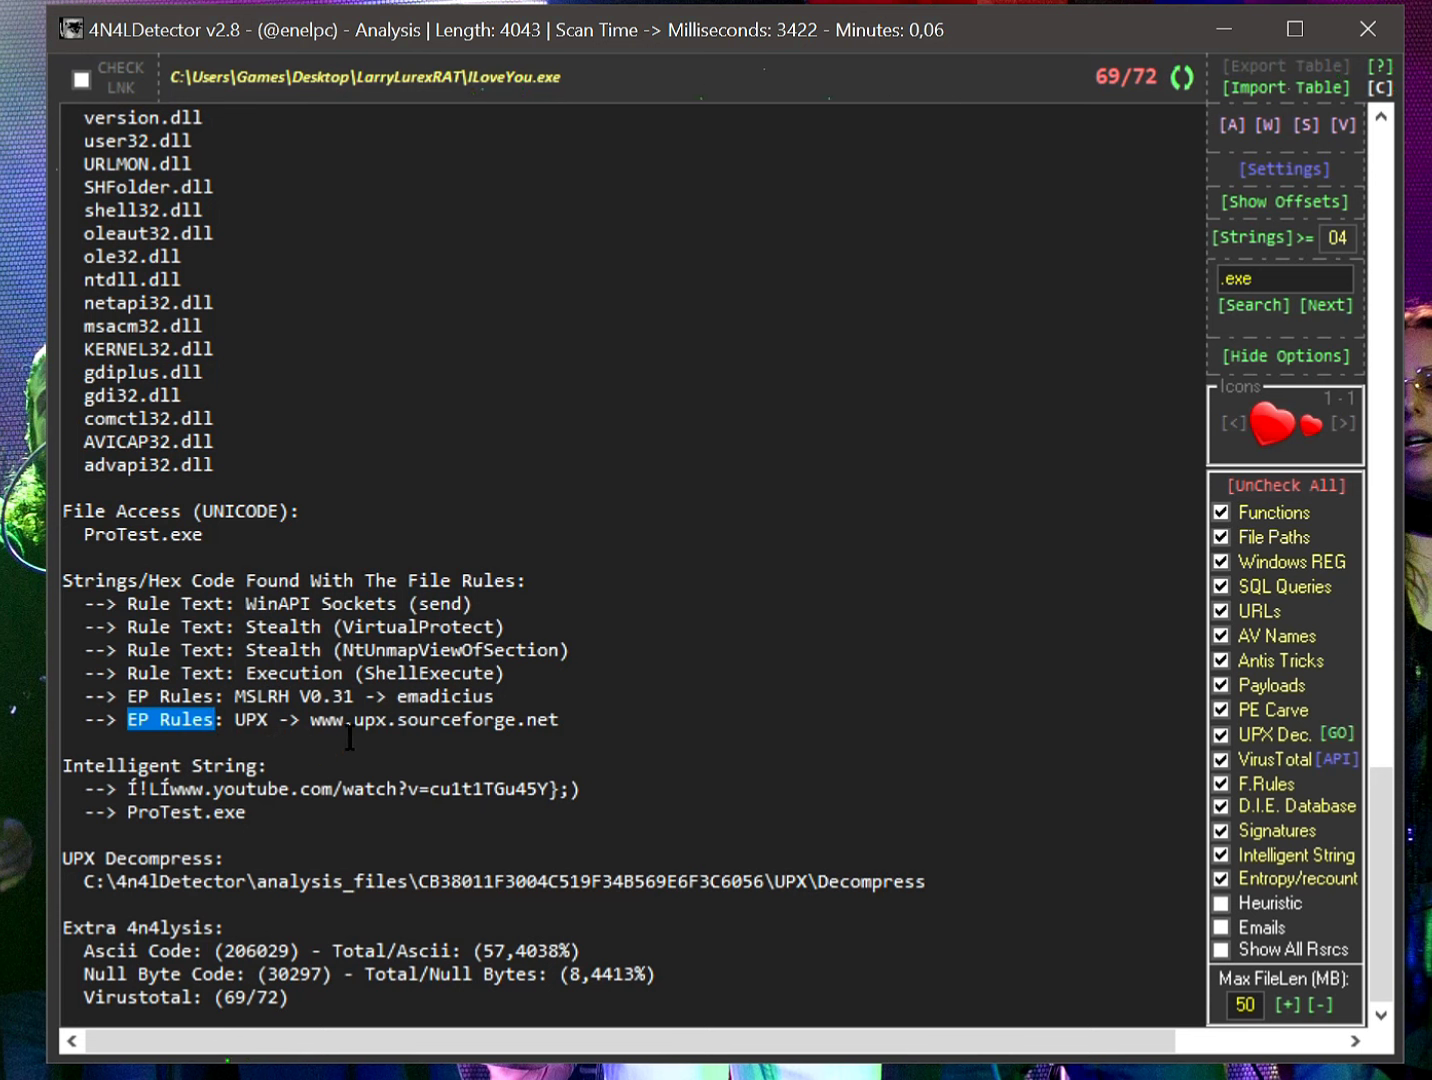
pyautogui.moveTo(310, 721); pyautogui.dragTo(585, 734)
pyautogui.click(306, 827)
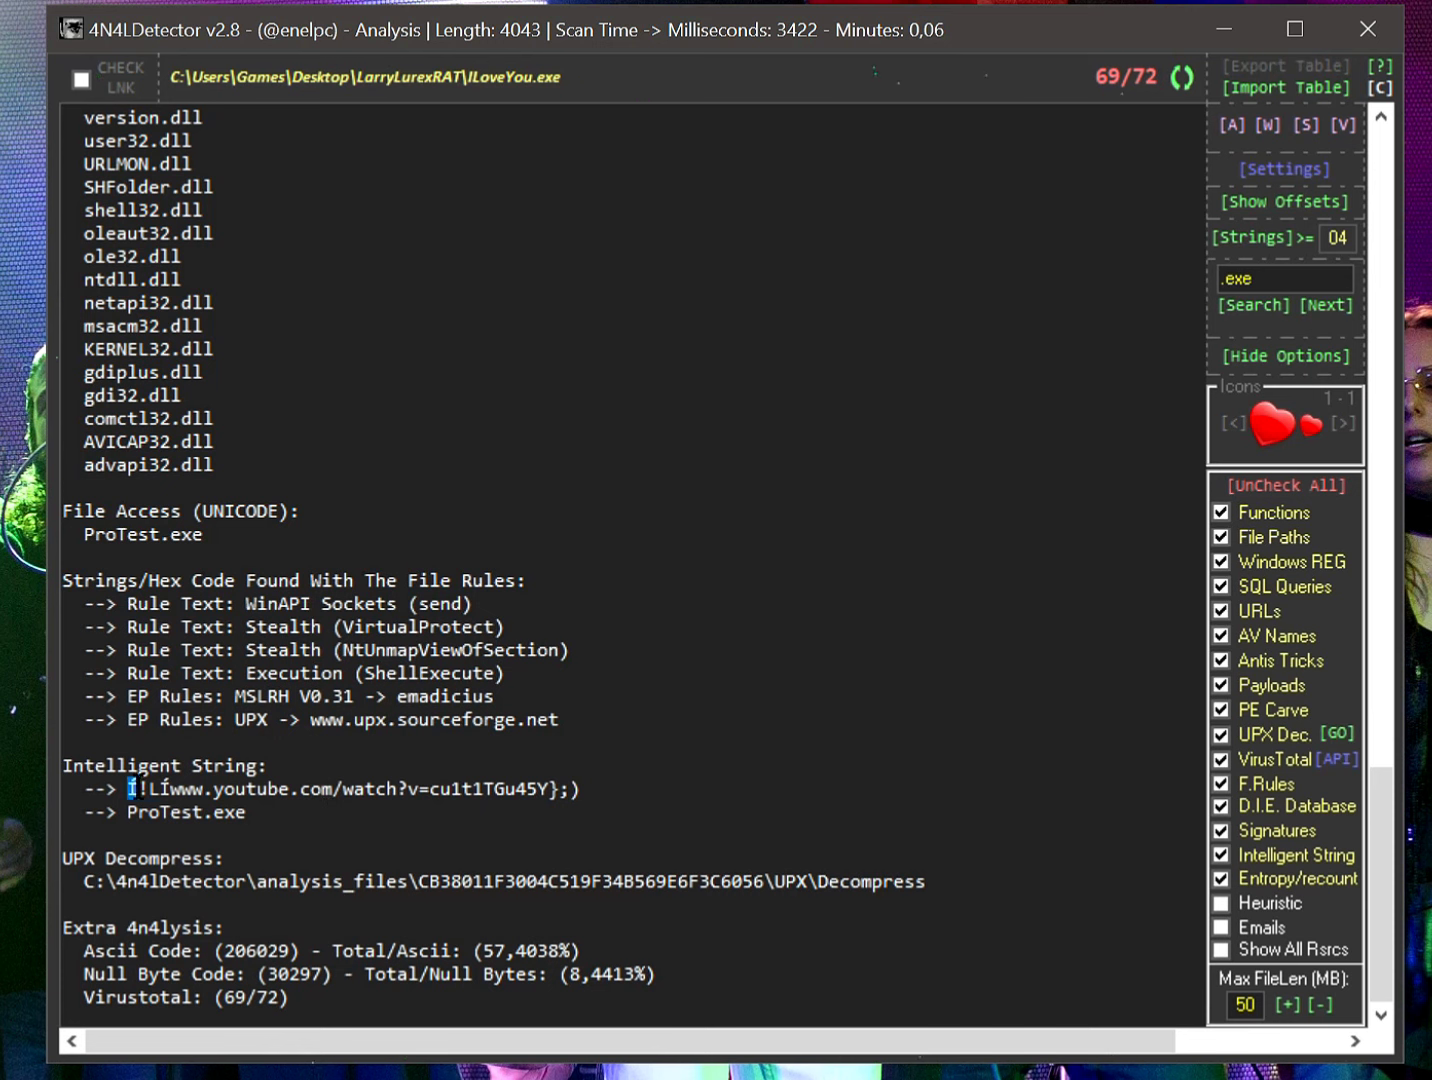
# Highlight the YouTube address and ProTest.exe entries in the report's Intelligent String section
pyautogui.moveTo(135, 797); pyautogui.dragTo(595, 790)
pyautogui.click(241, 799)
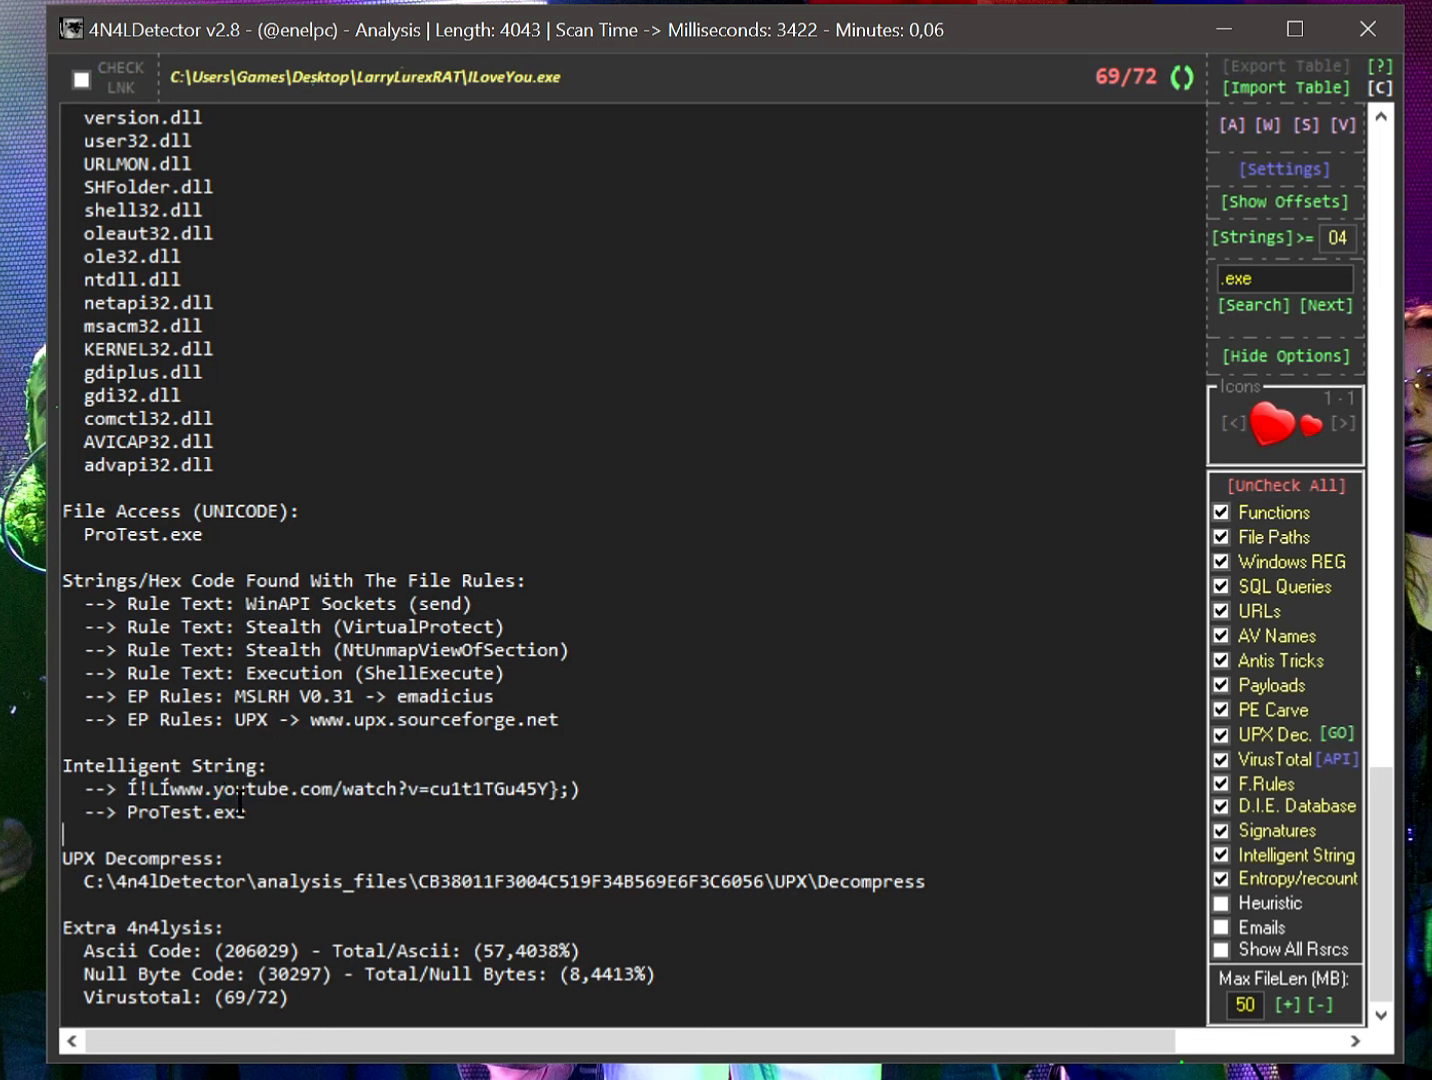
pyautogui.moveTo(130, 789)
pyautogui.mouseDown()
pyautogui.moveTo(586, 790)
pyautogui.moveTo(106, 790)
pyautogui.mouseUp()
pyautogui.click(129, 801)
pyautogui.doubleClick(137, 809)
pyautogui.click(463, 1017)
pyautogui.doubleClick(130, 814)
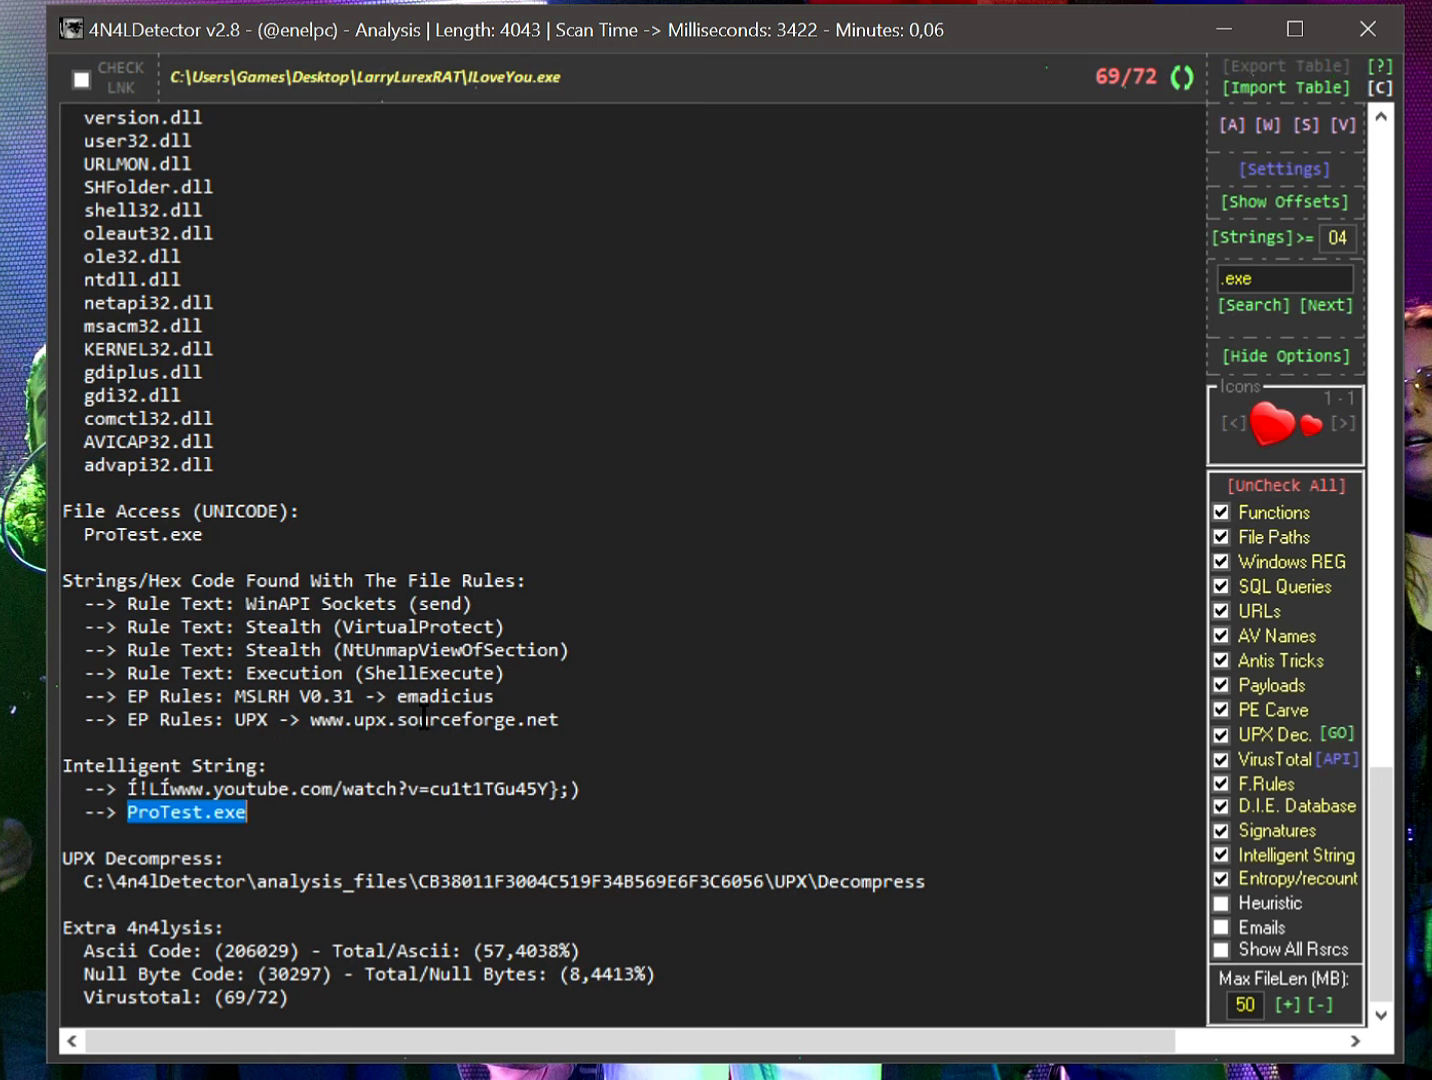
pyautogui.click(459, 651)
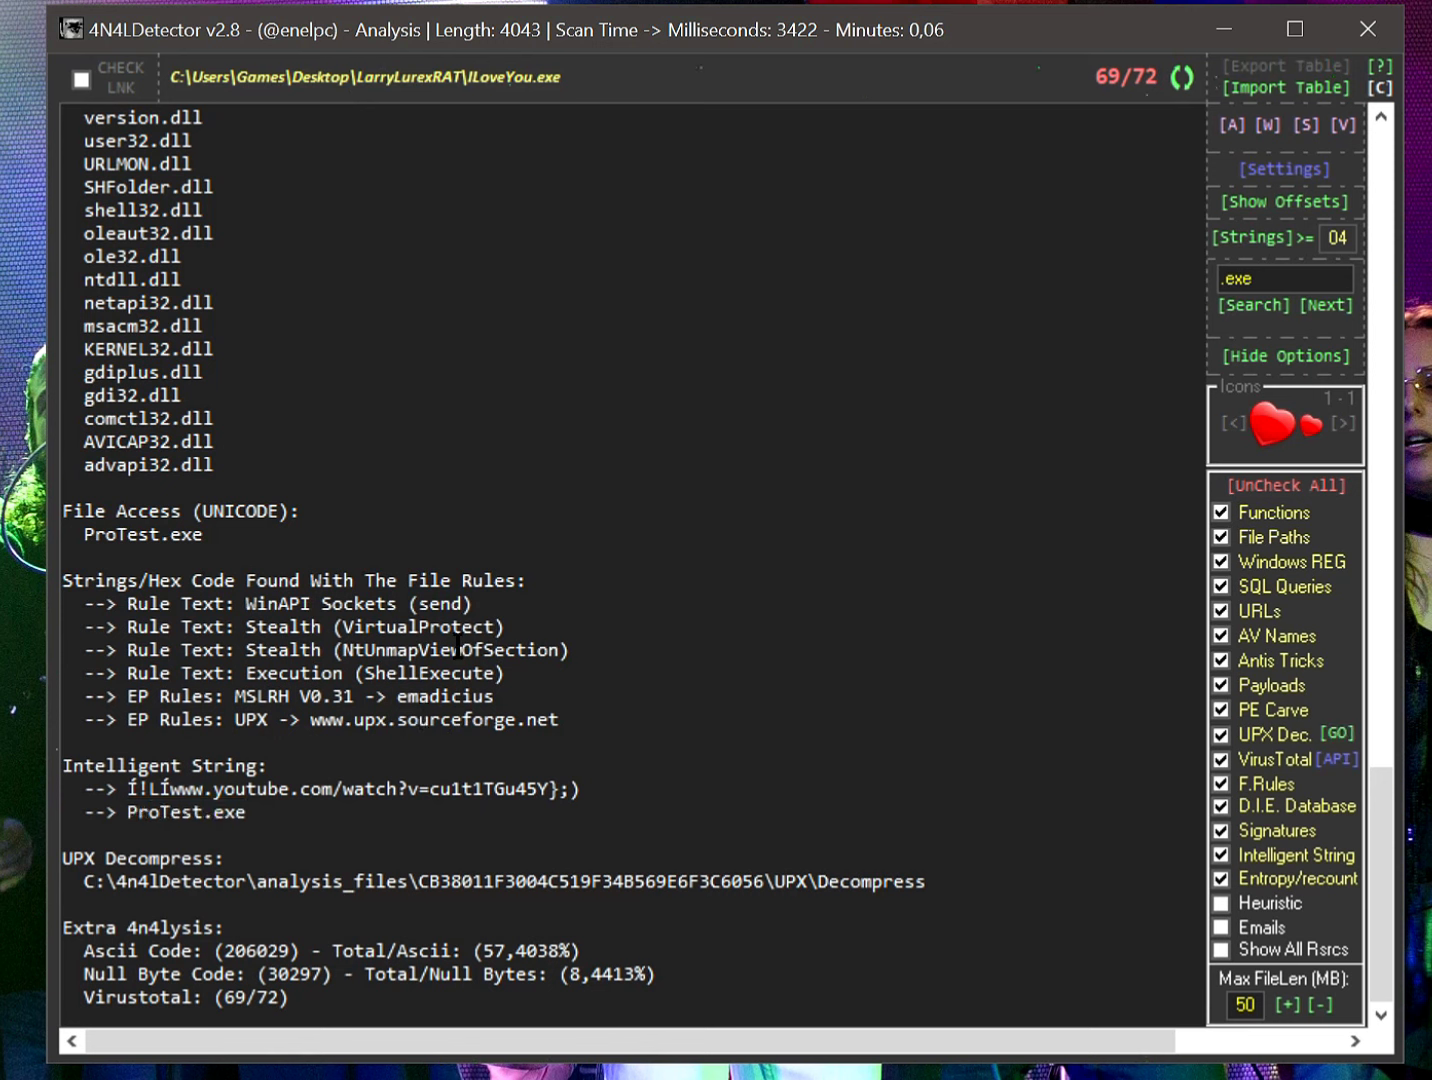
# Highlight the UPX Decompress path and heading, and the VirusTotal ratio under Extra 4n4lysis
pyautogui.moveTo(87, 882); pyautogui.dragTo(755, 902)
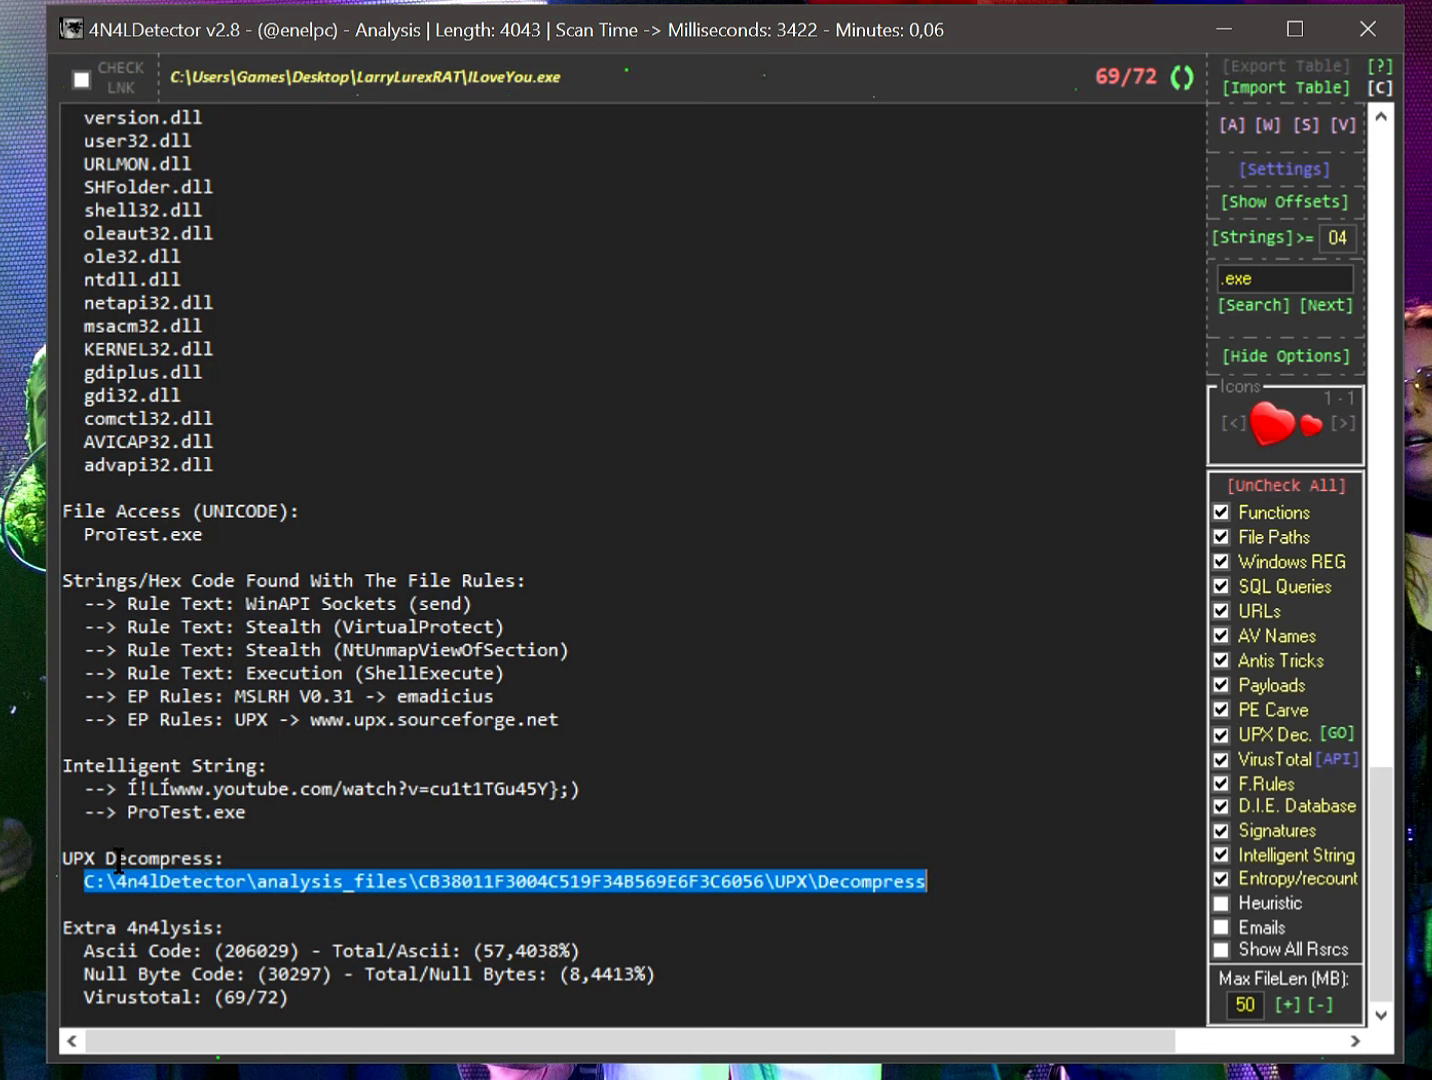
pyautogui.moveTo(66, 860); pyautogui.dragTo(233, 856)
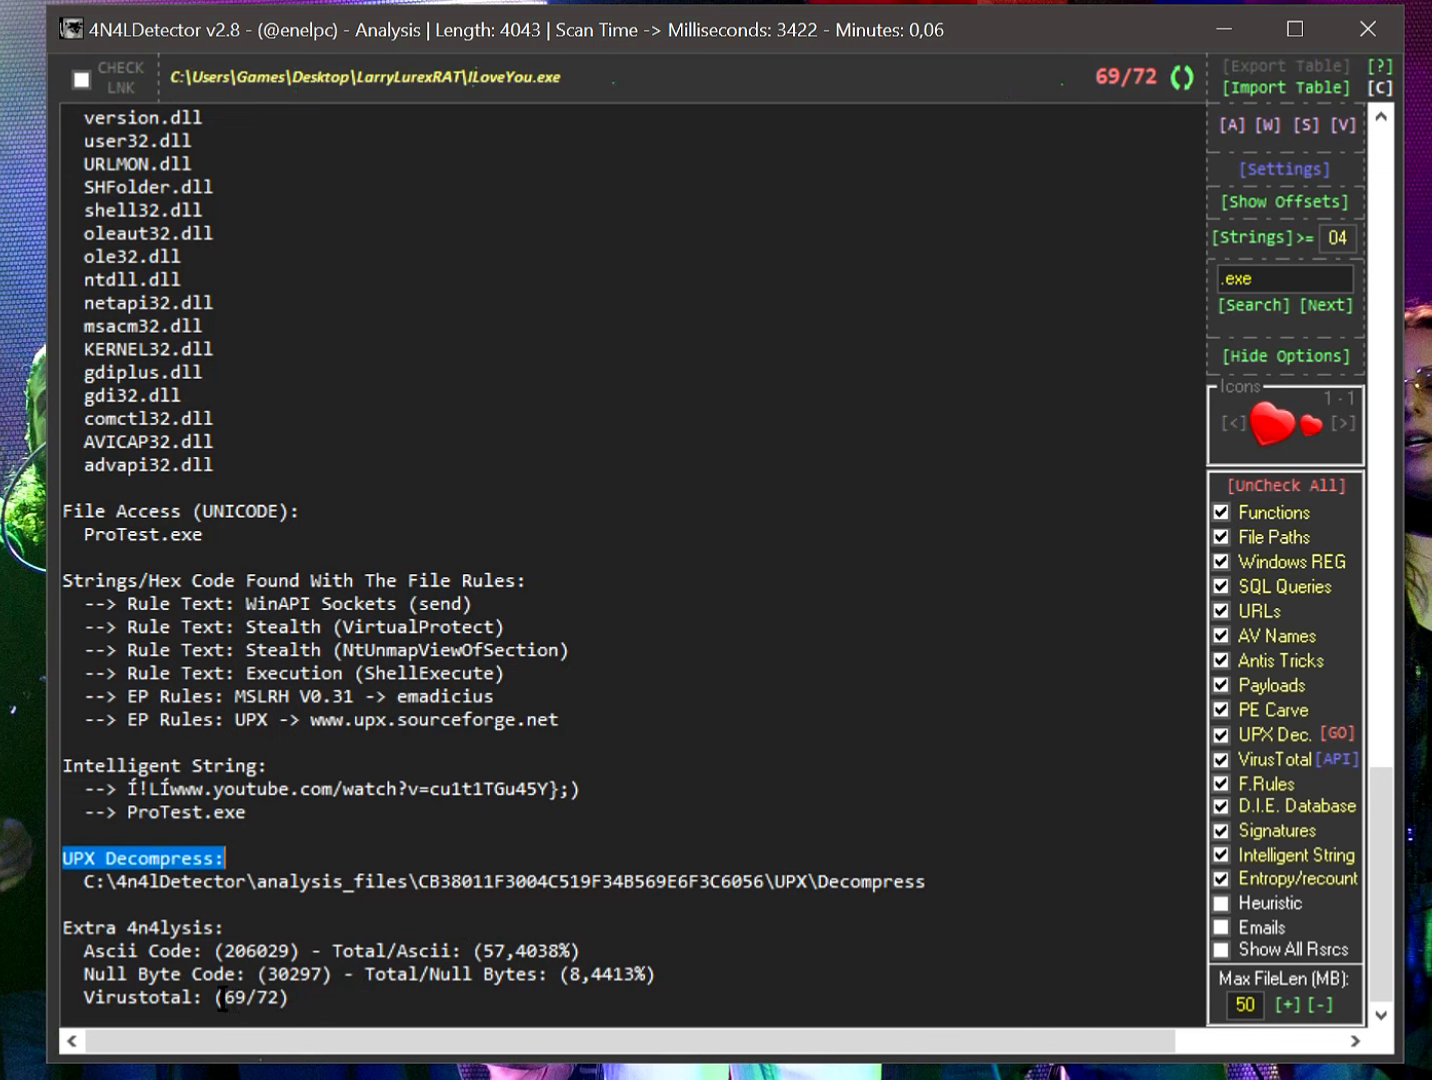
pyautogui.moveTo(224, 998); pyautogui.dragTo(281, 998)
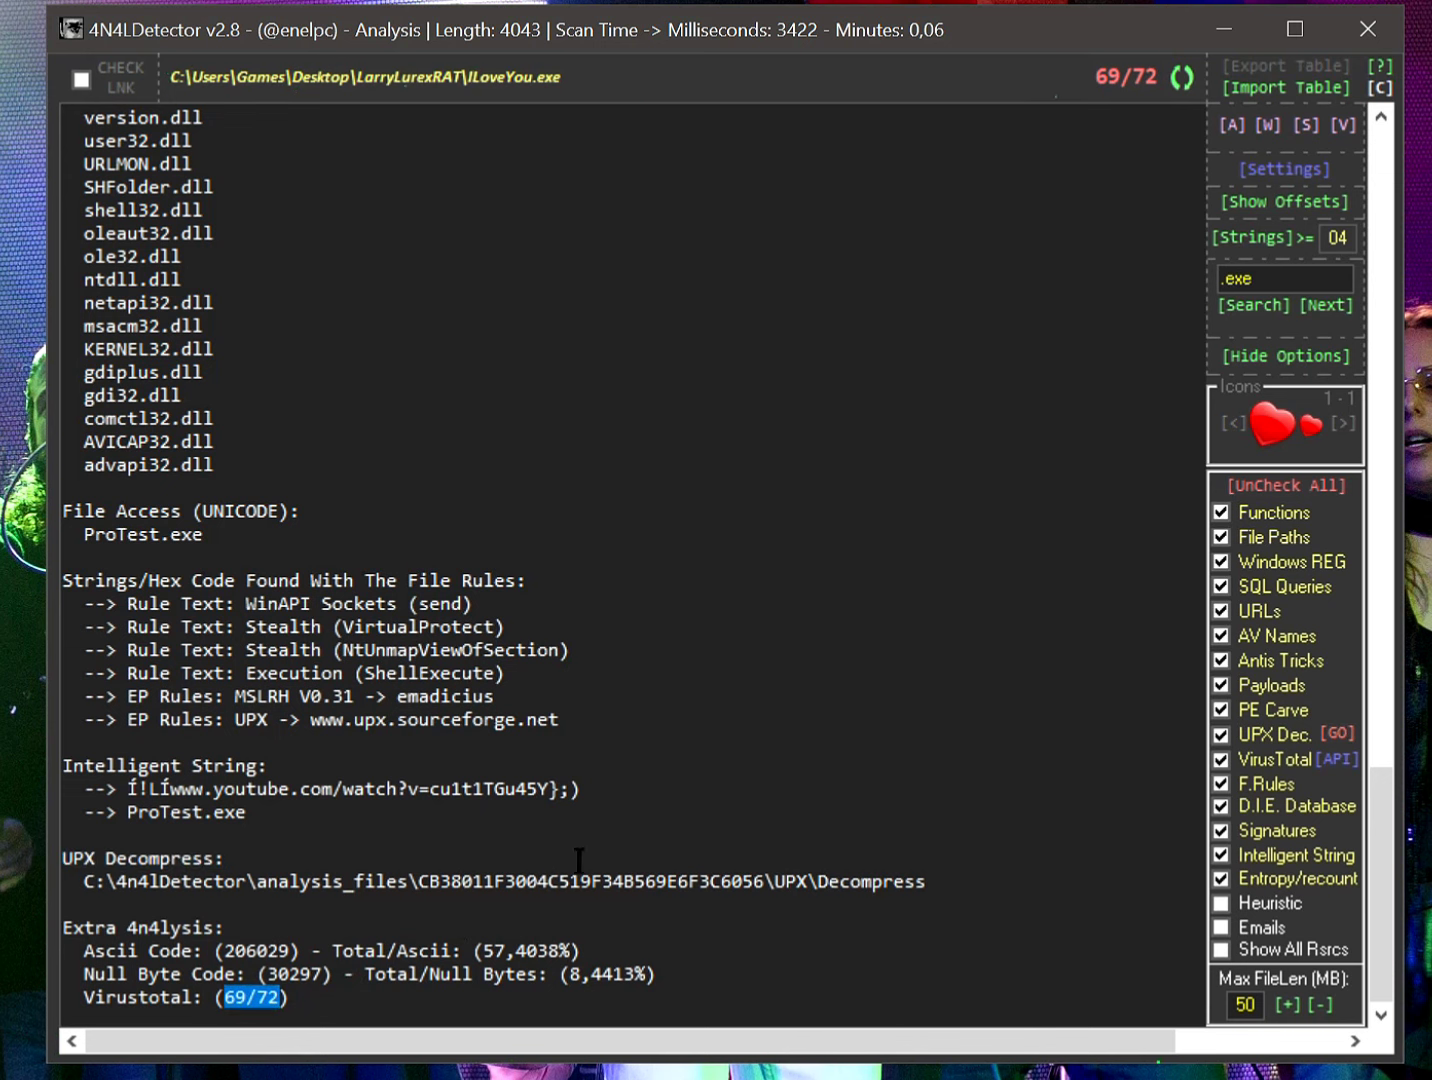
# Show the VirusTotal results for ILoveYou.exe, highlight DarkKomet in the Ikarus detection and review the list of engine detections
pyautogui.click(1342, 126)
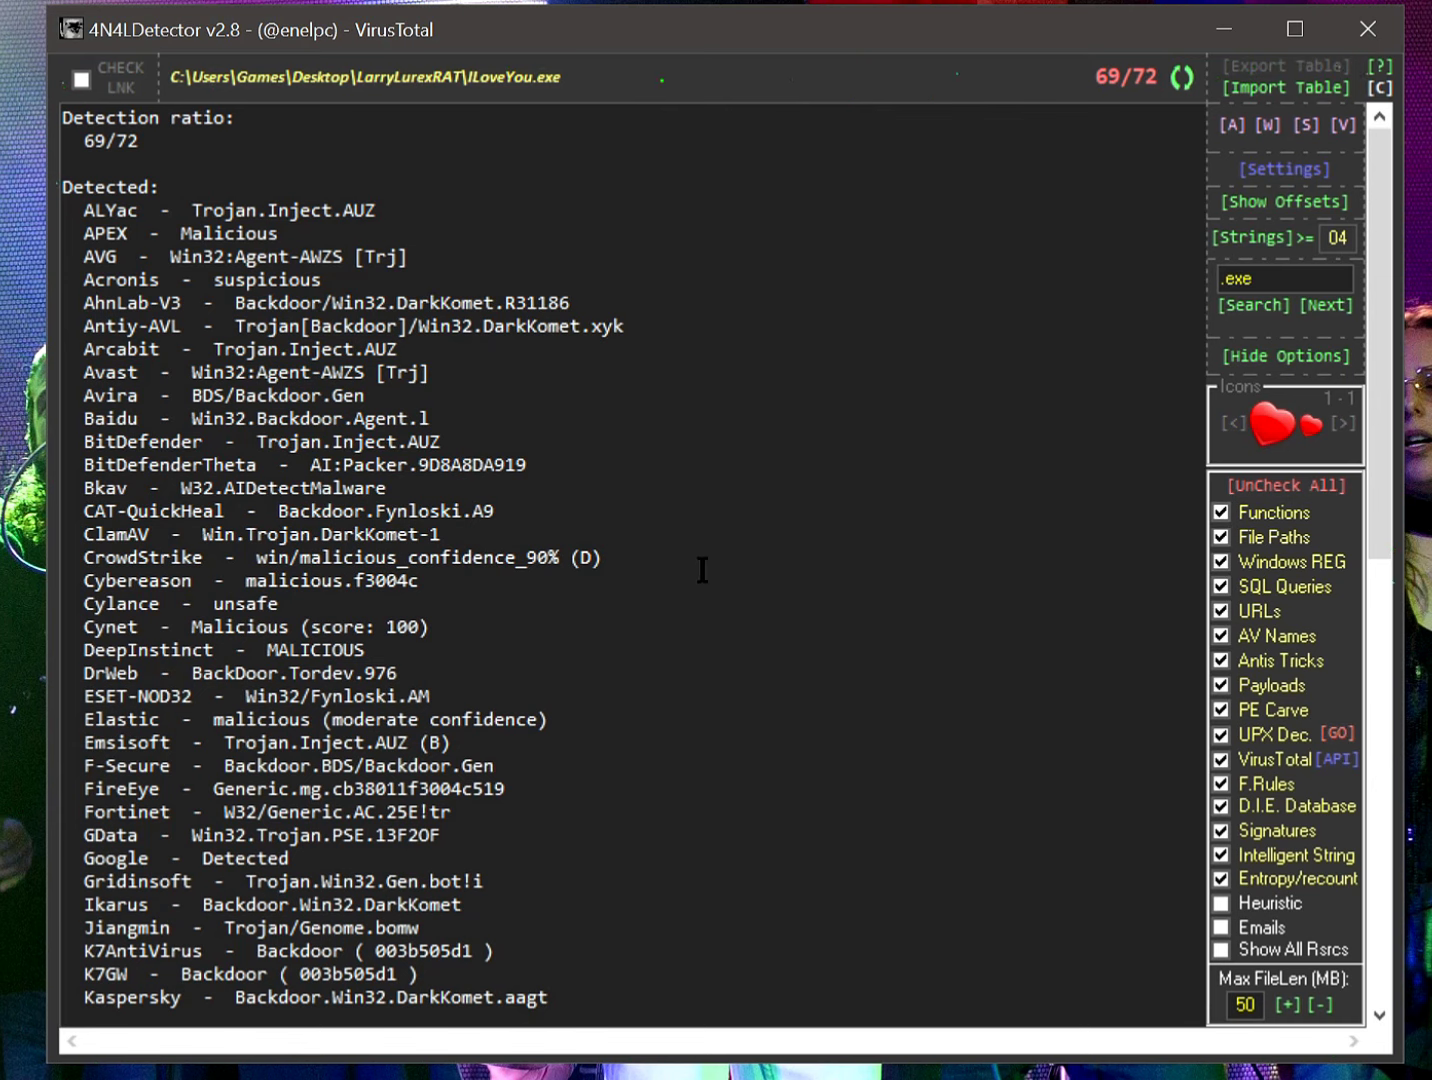
pyautogui.moveTo(400, 304); pyautogui.dragTo(494, 303)
pyautogui.scroll(-7, 641, 665)
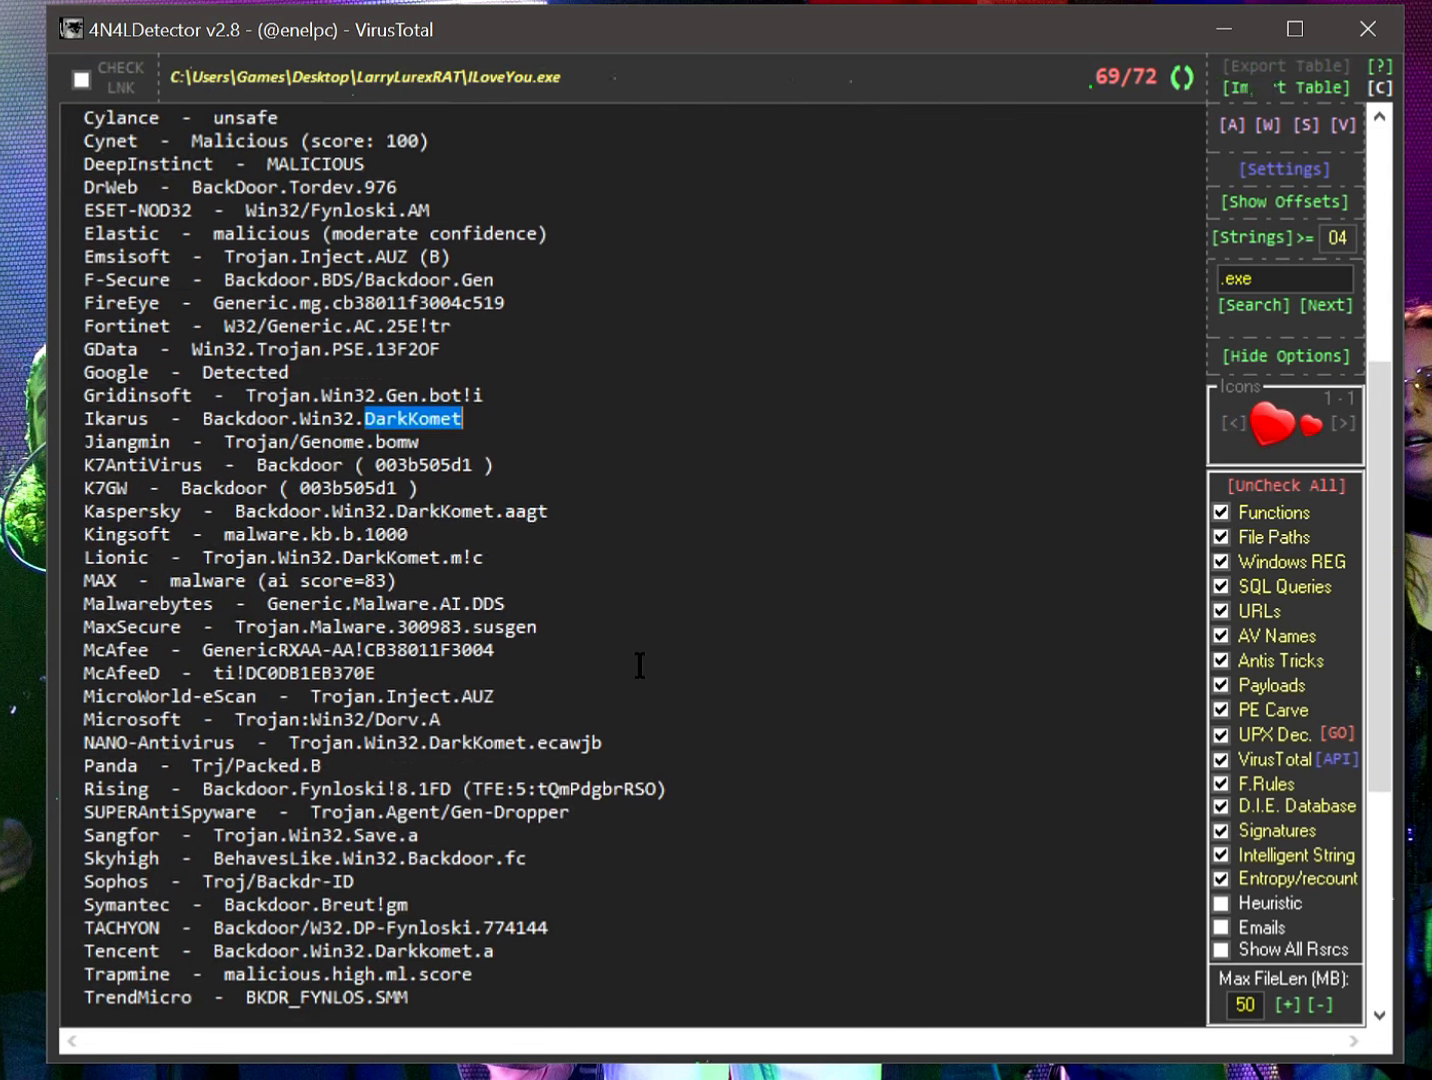
pyautogui.scroll(-1, 640, 664)
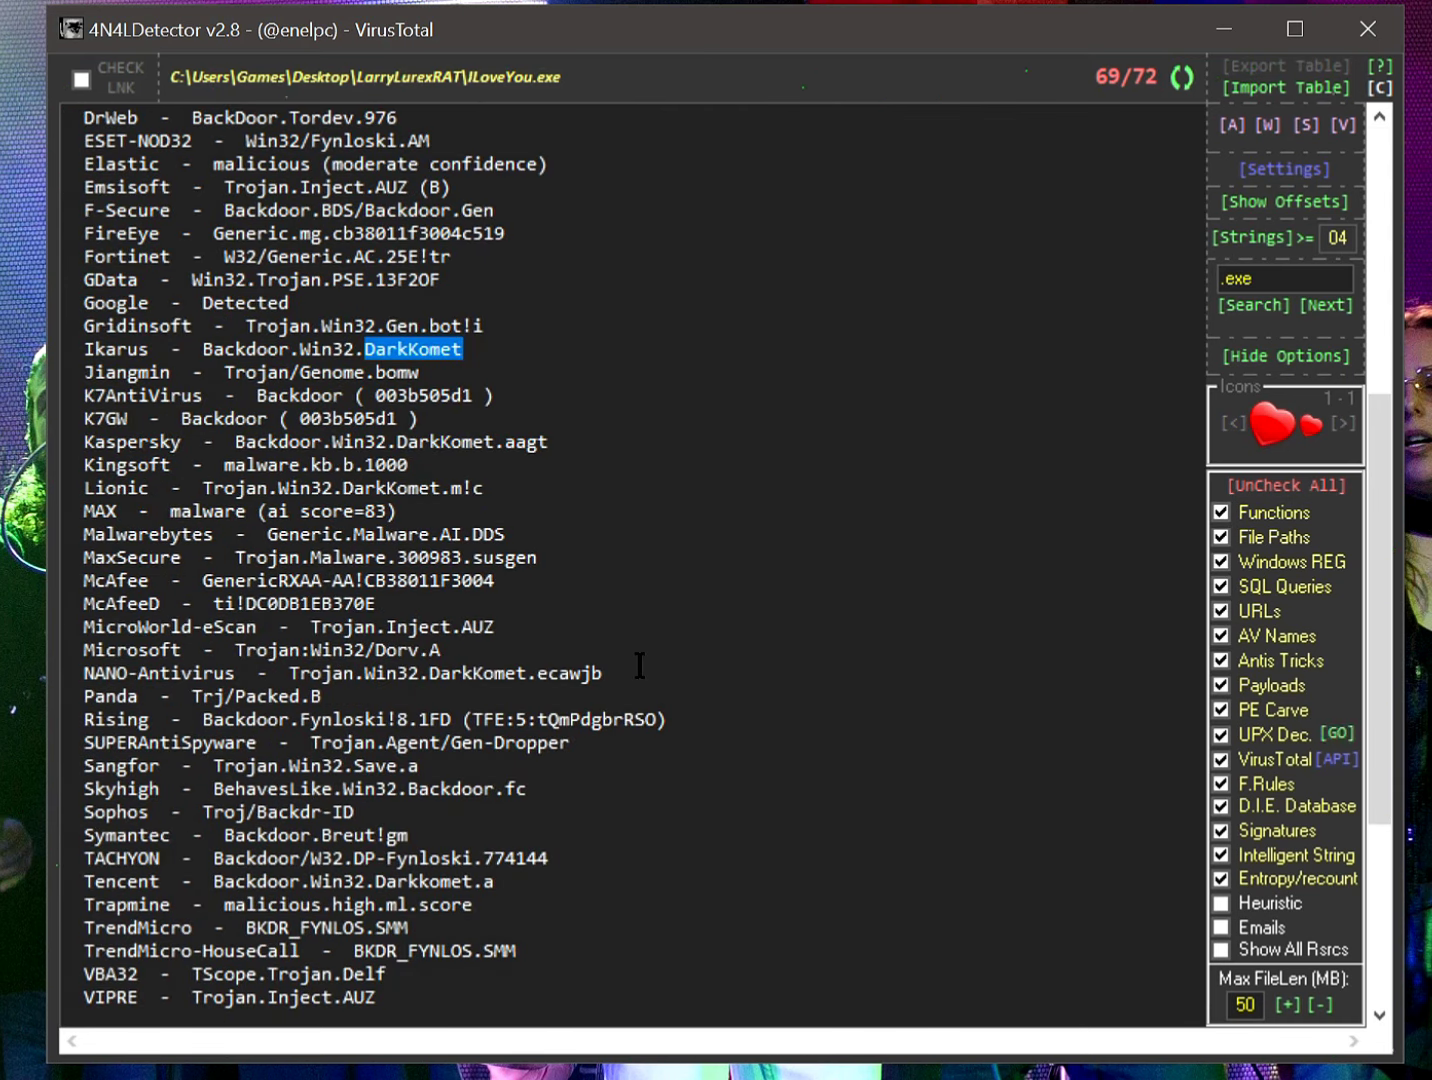
pyautogui.click(368, 350)
pyautogui.moveTo(363, 348); pyautogui.dragTo(505, 353)
pyautogui.click(419, 392)
pyautogui.moveTo(364, 348); pyautogui.dragTo(464, 350)
pyautogui.scroll(-2, 342, 712)
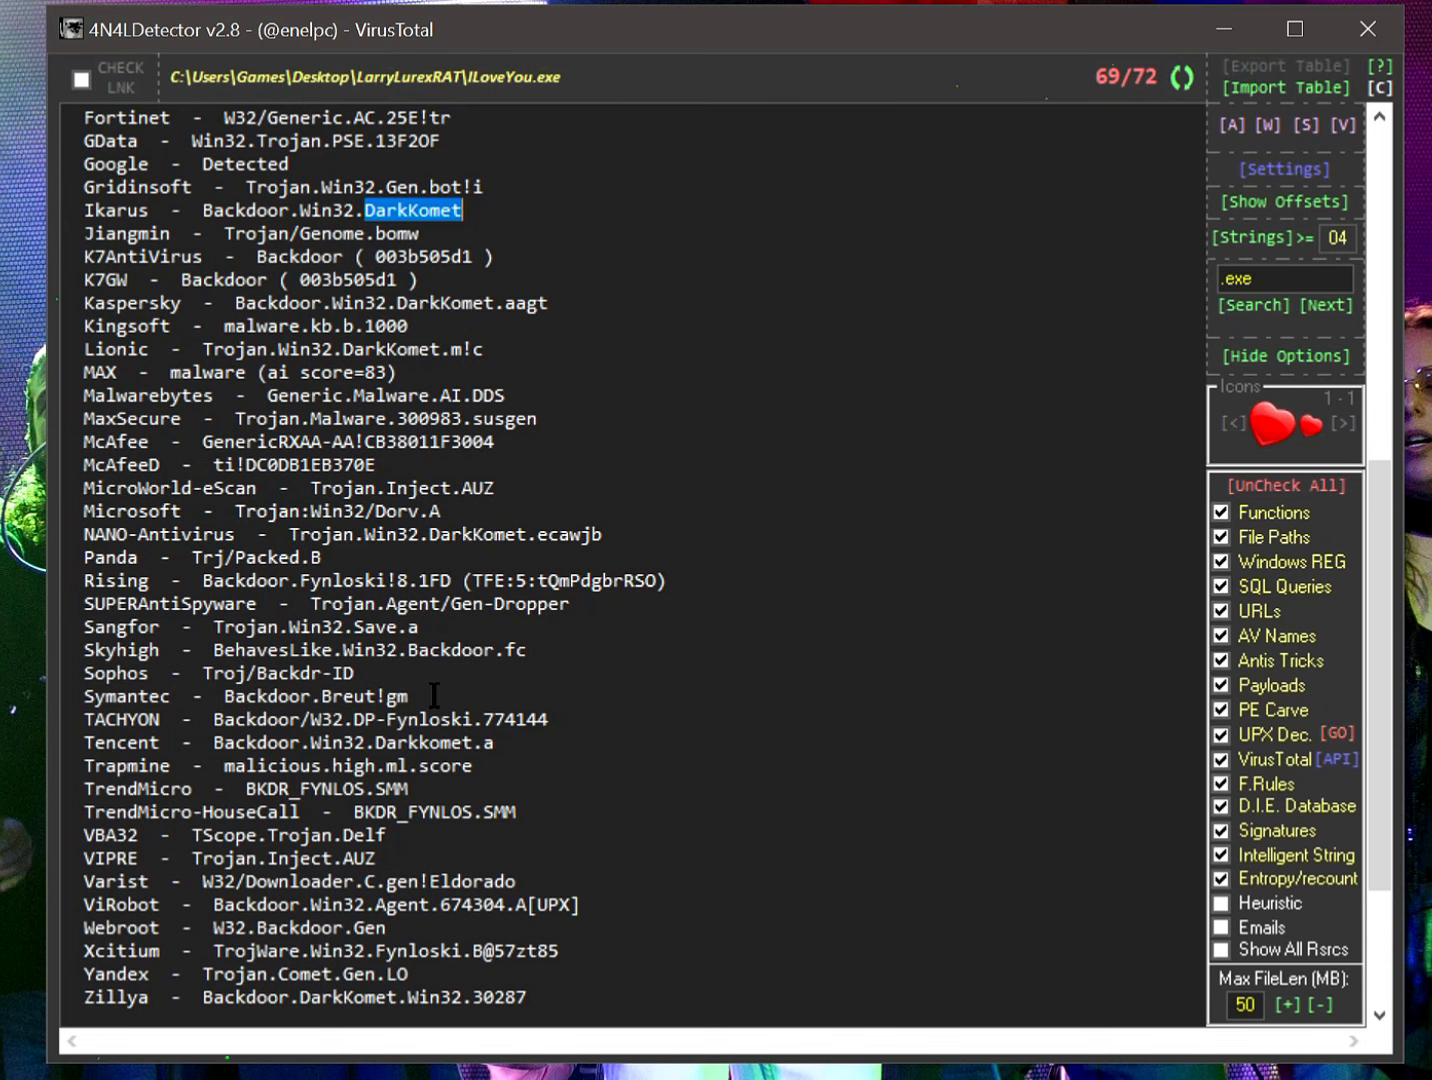
pyautogui.scroll(-2, 452, 716)
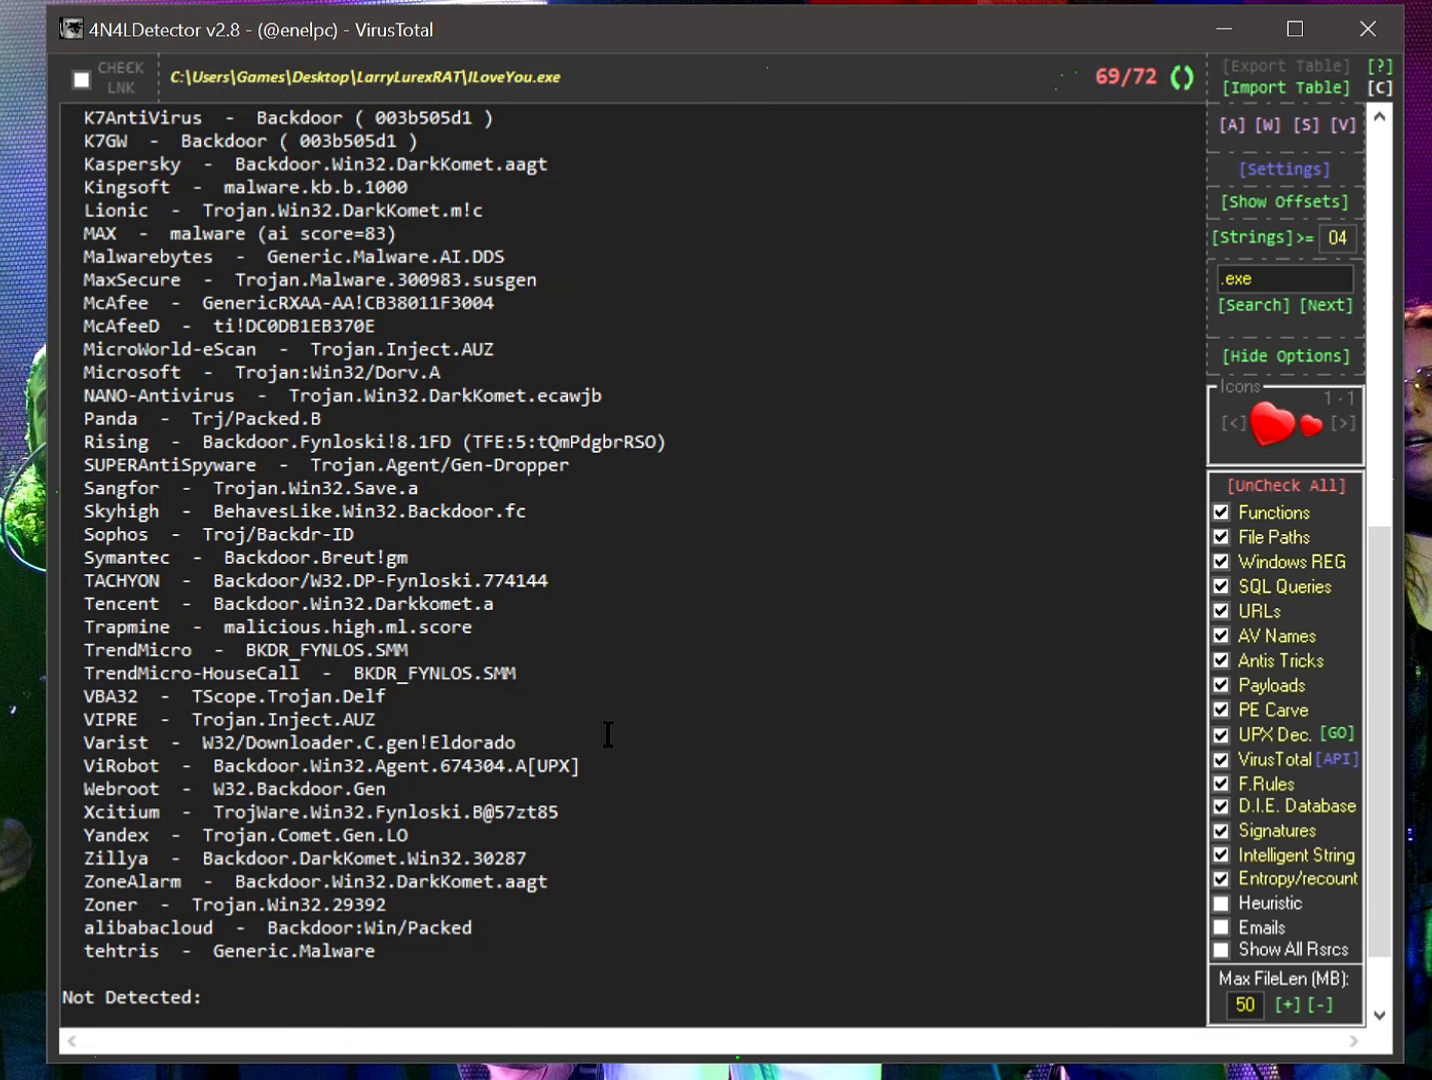
pyautogui.scroll(12, 594, 769)
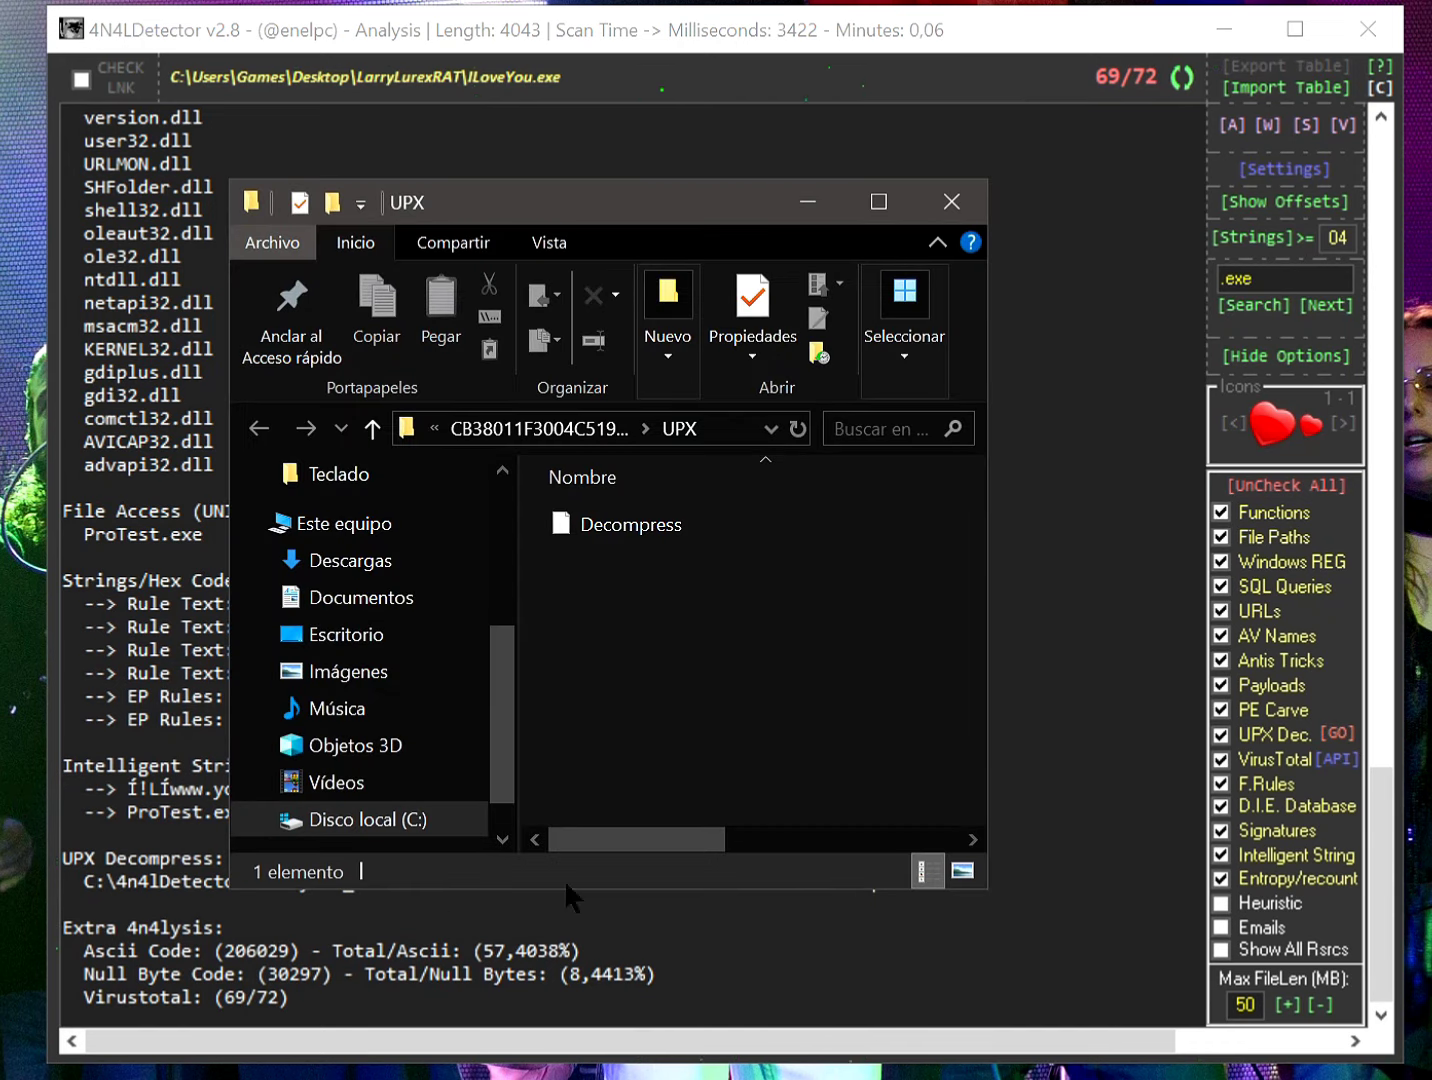
# Analyze the Decompress file from the UPX folder and highlight its SHA-256, SHA-1, MD5 and Imphash values
pyautogui.click(570, 893)
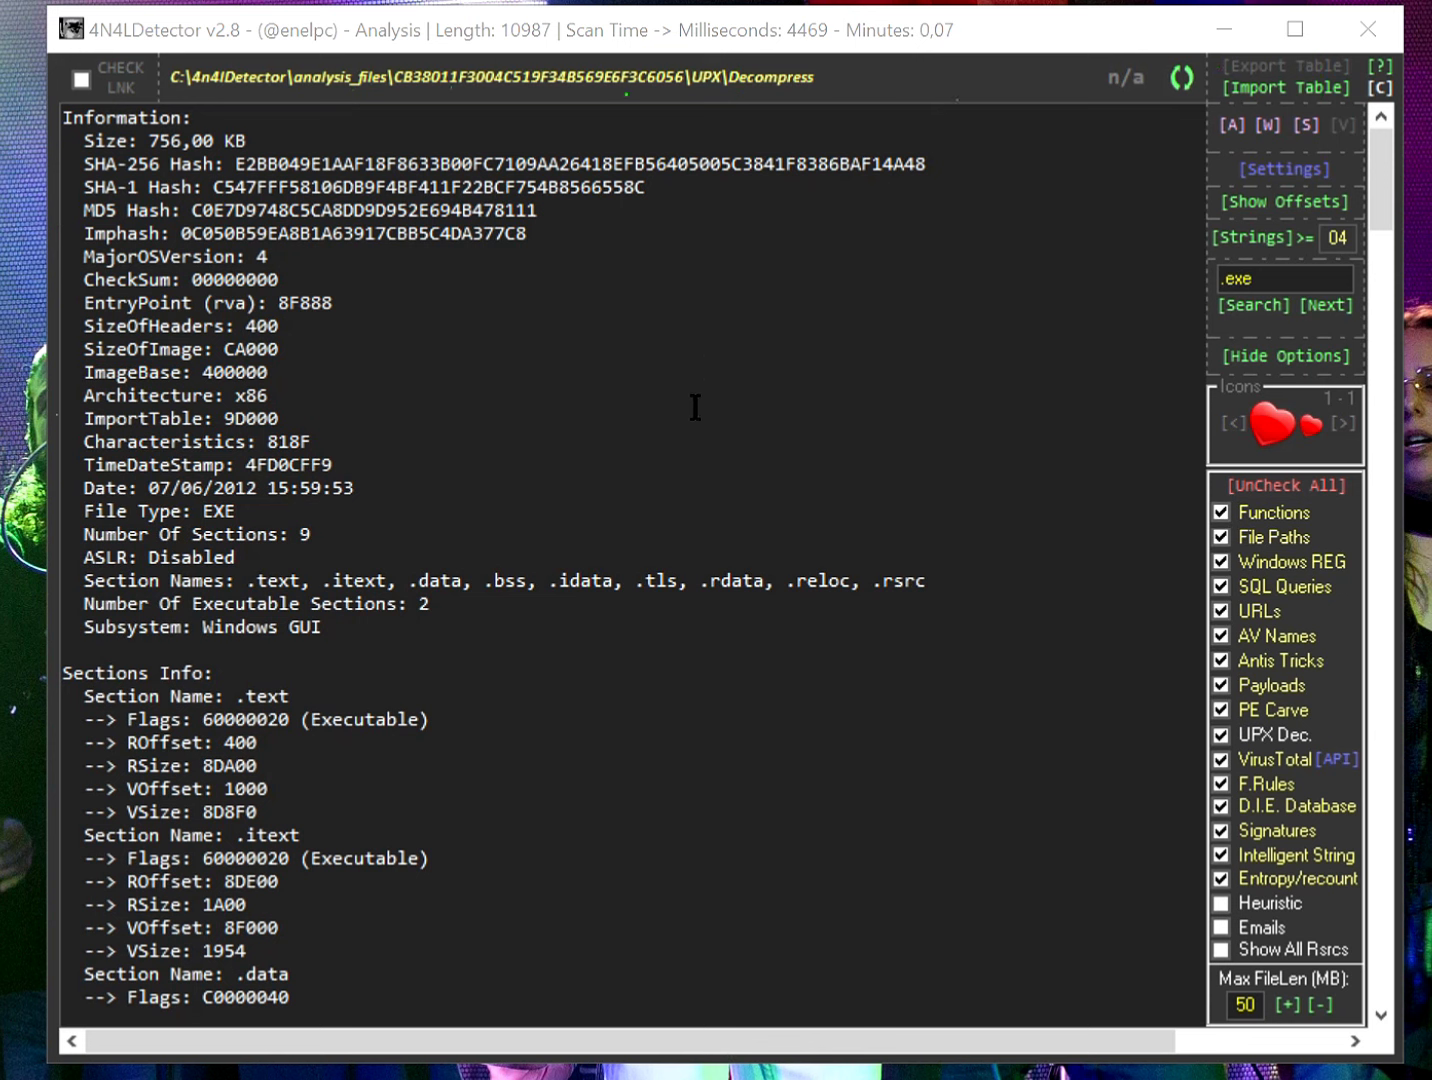
pyautogui.moveTo(84, 157); pyautogui.dragTo(1082, 209)
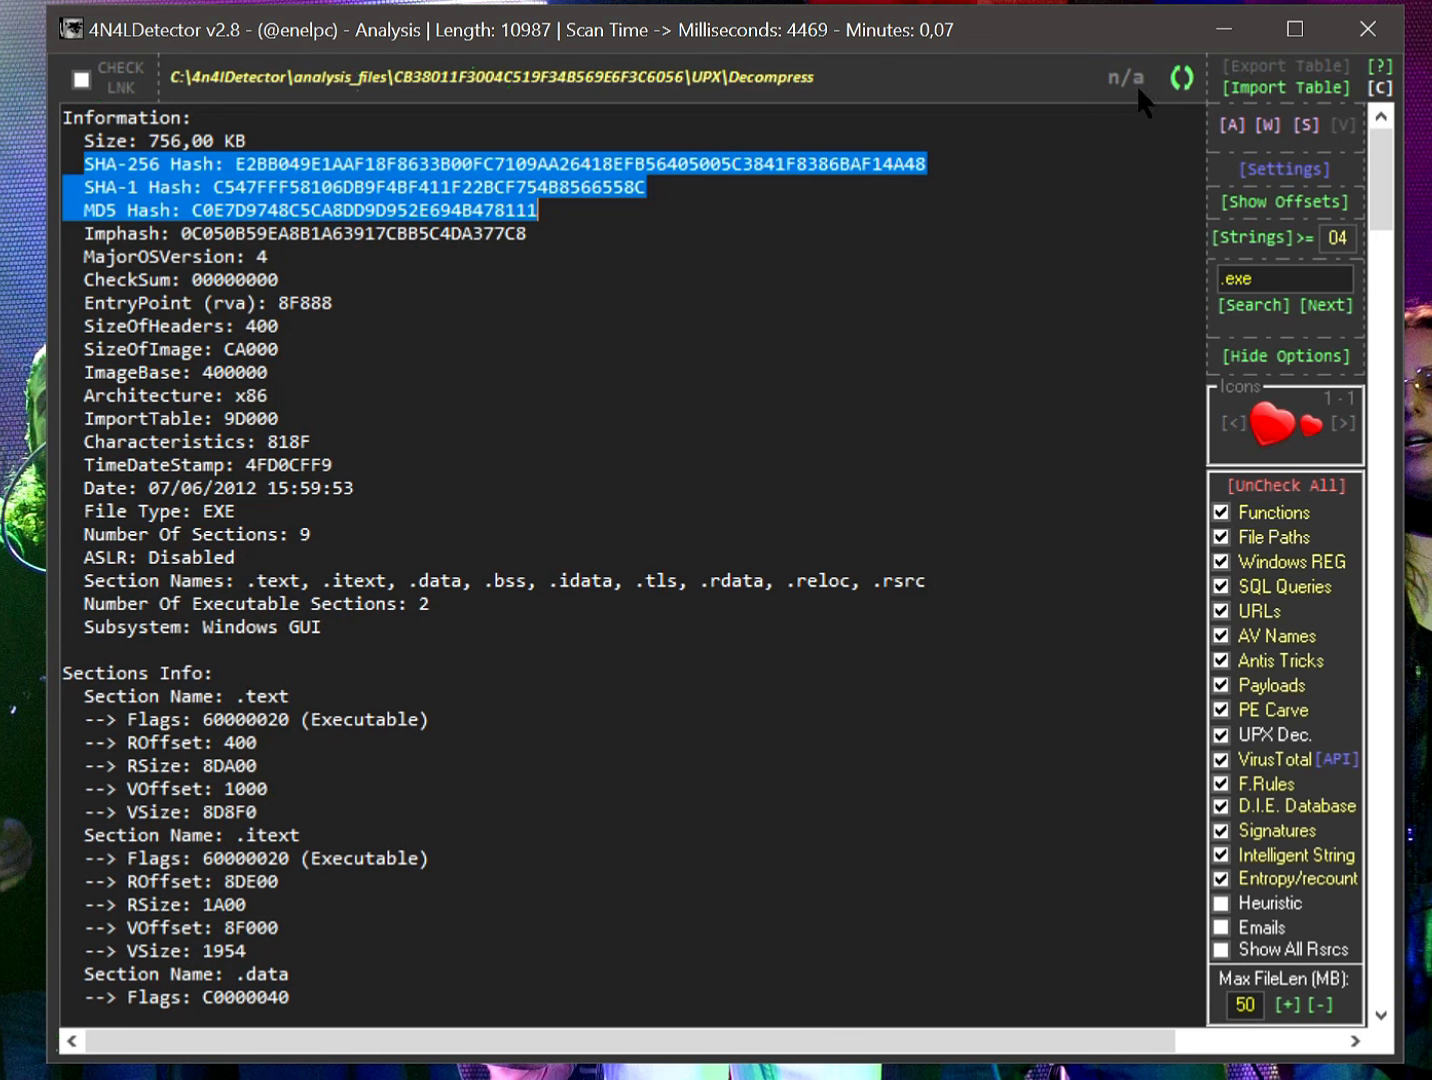
pyautogui.click(330, 436)
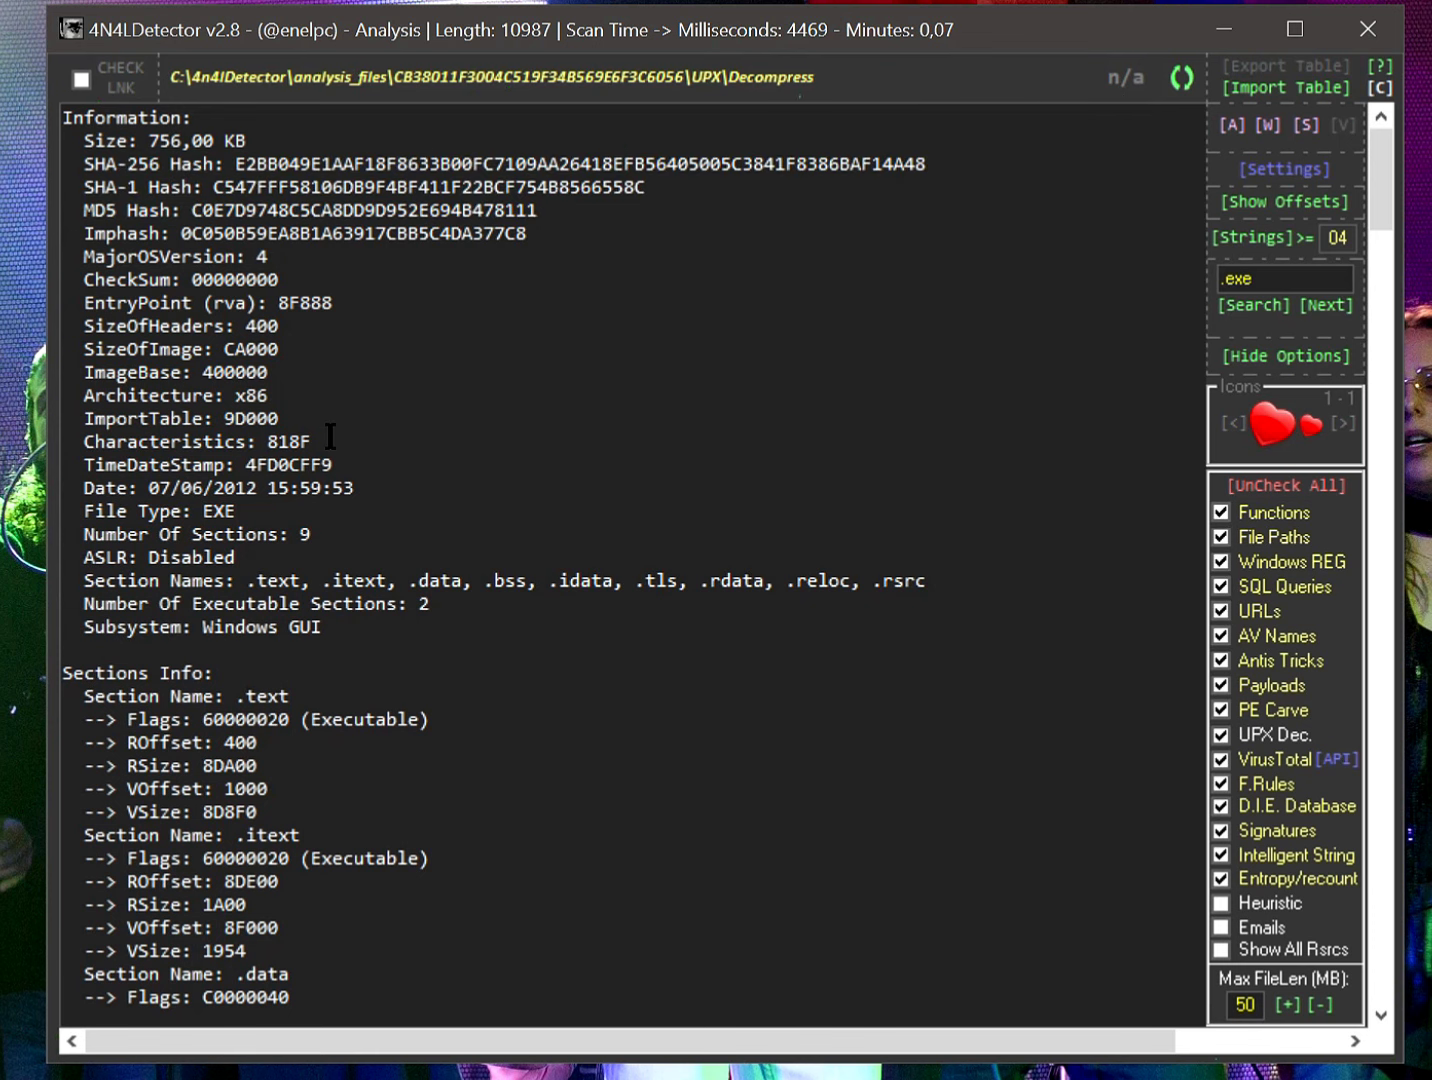
pyautogui.moveTo(181, 232); pyautogui.dragTo(558, 232)
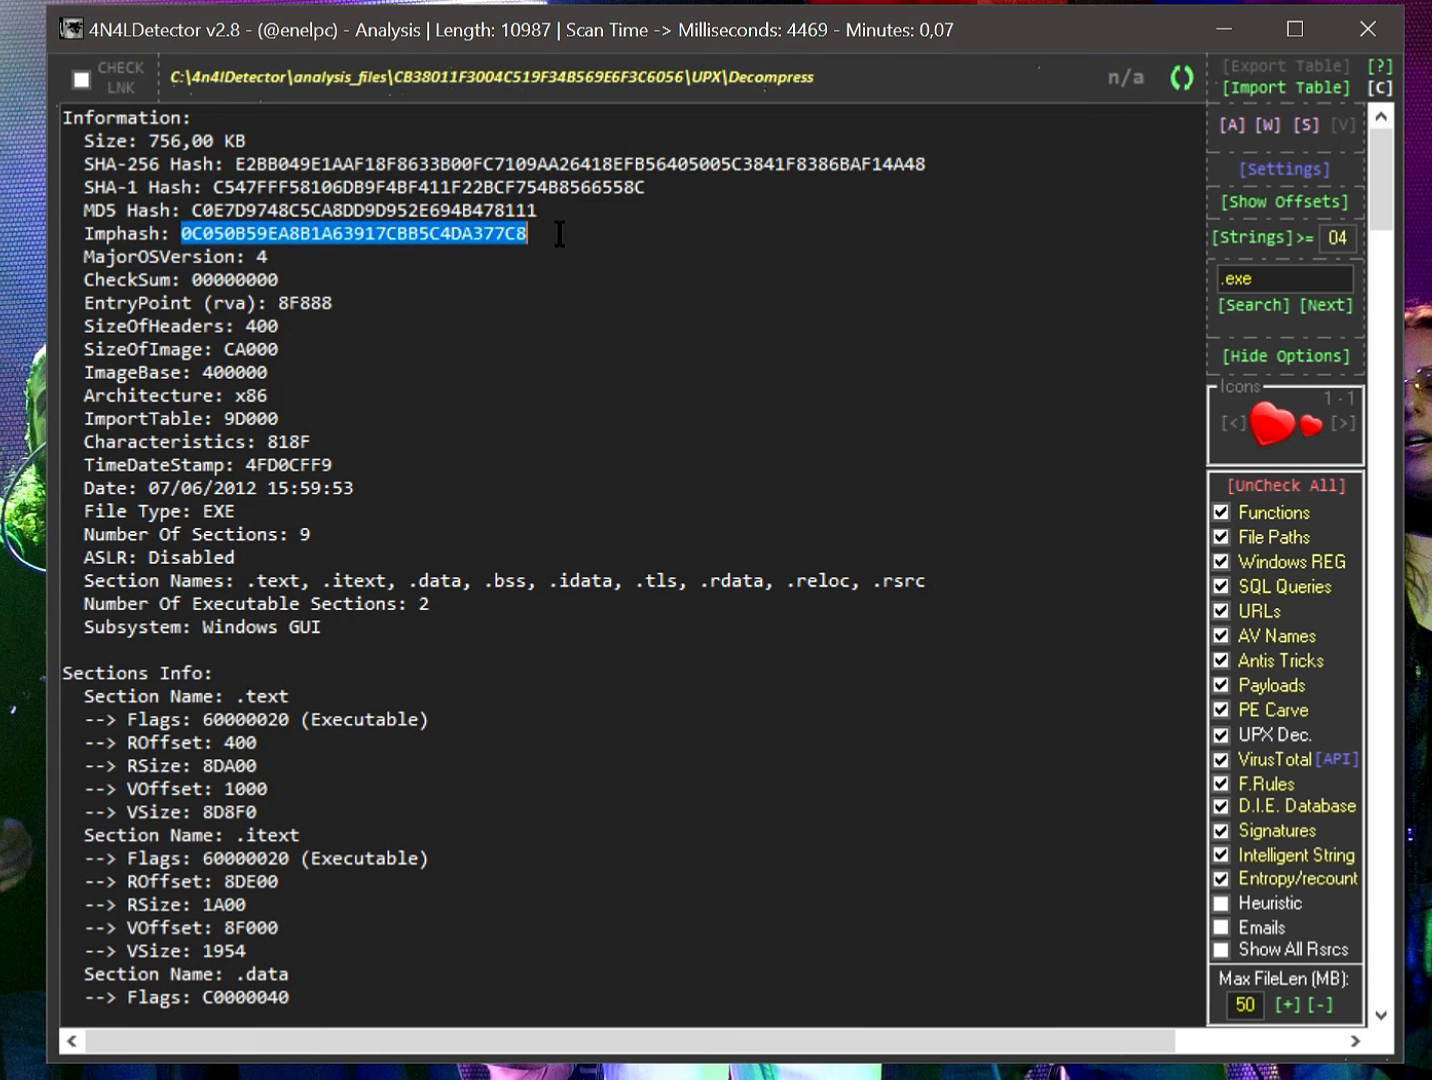
# Highlight the section names and the Executable flags of the .text and .itext sections in the Decompress report
pyautogui.scroll(-3, 374, 531)
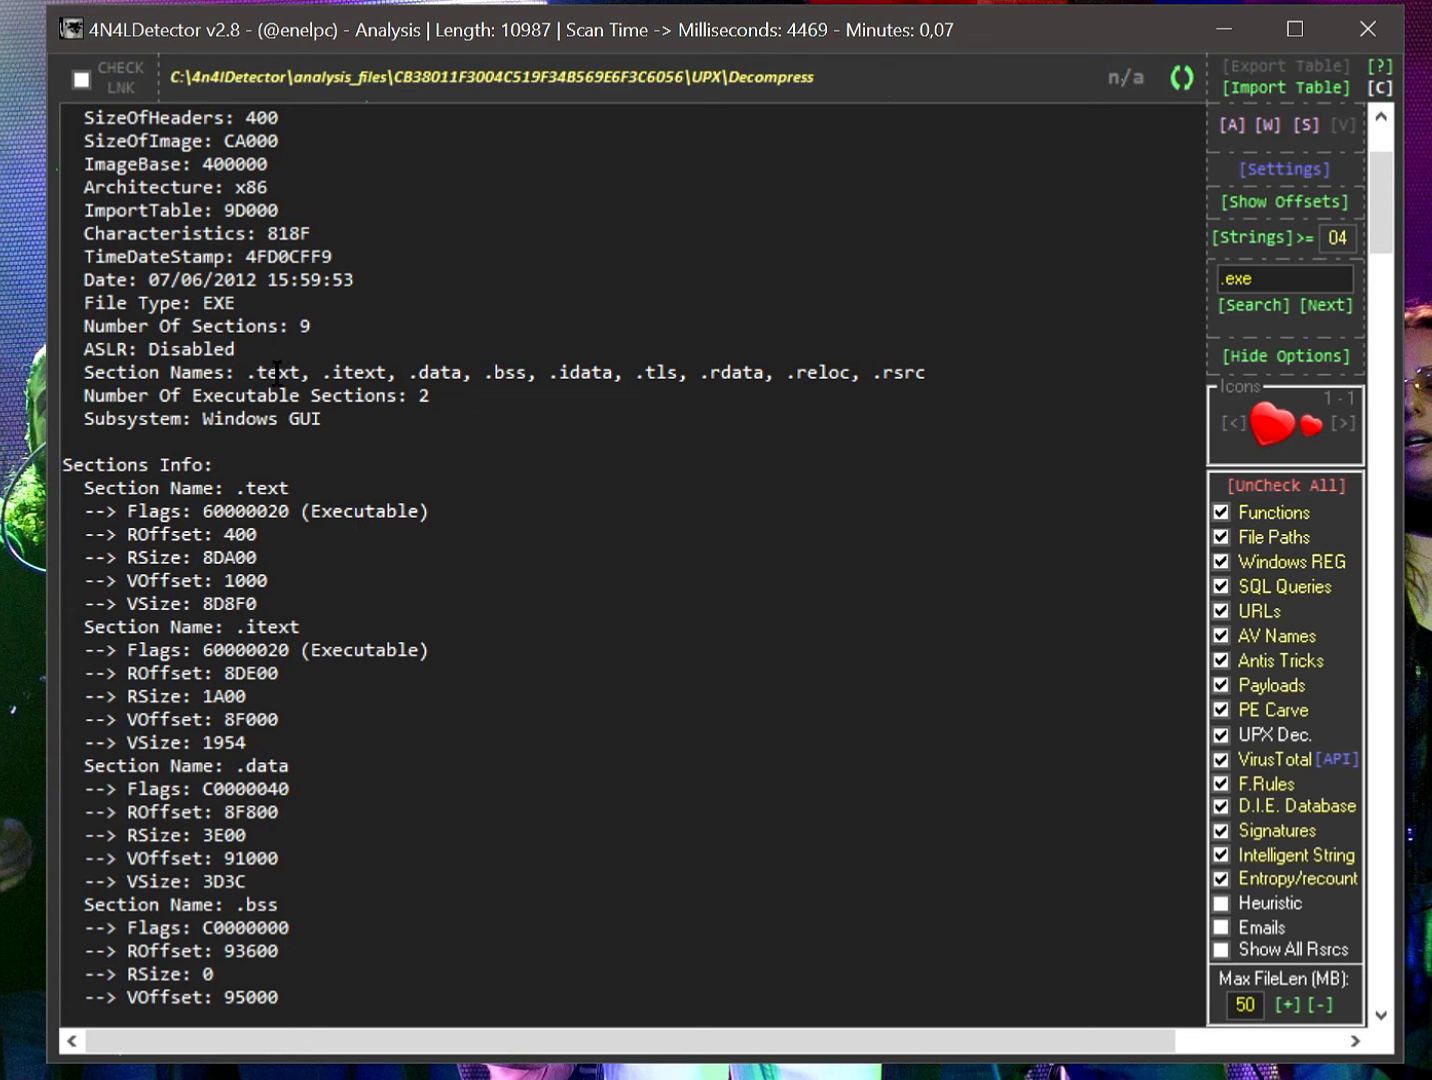
pyautogui.moveTo(251, 373); pyautogui.dragTo(966, 373)
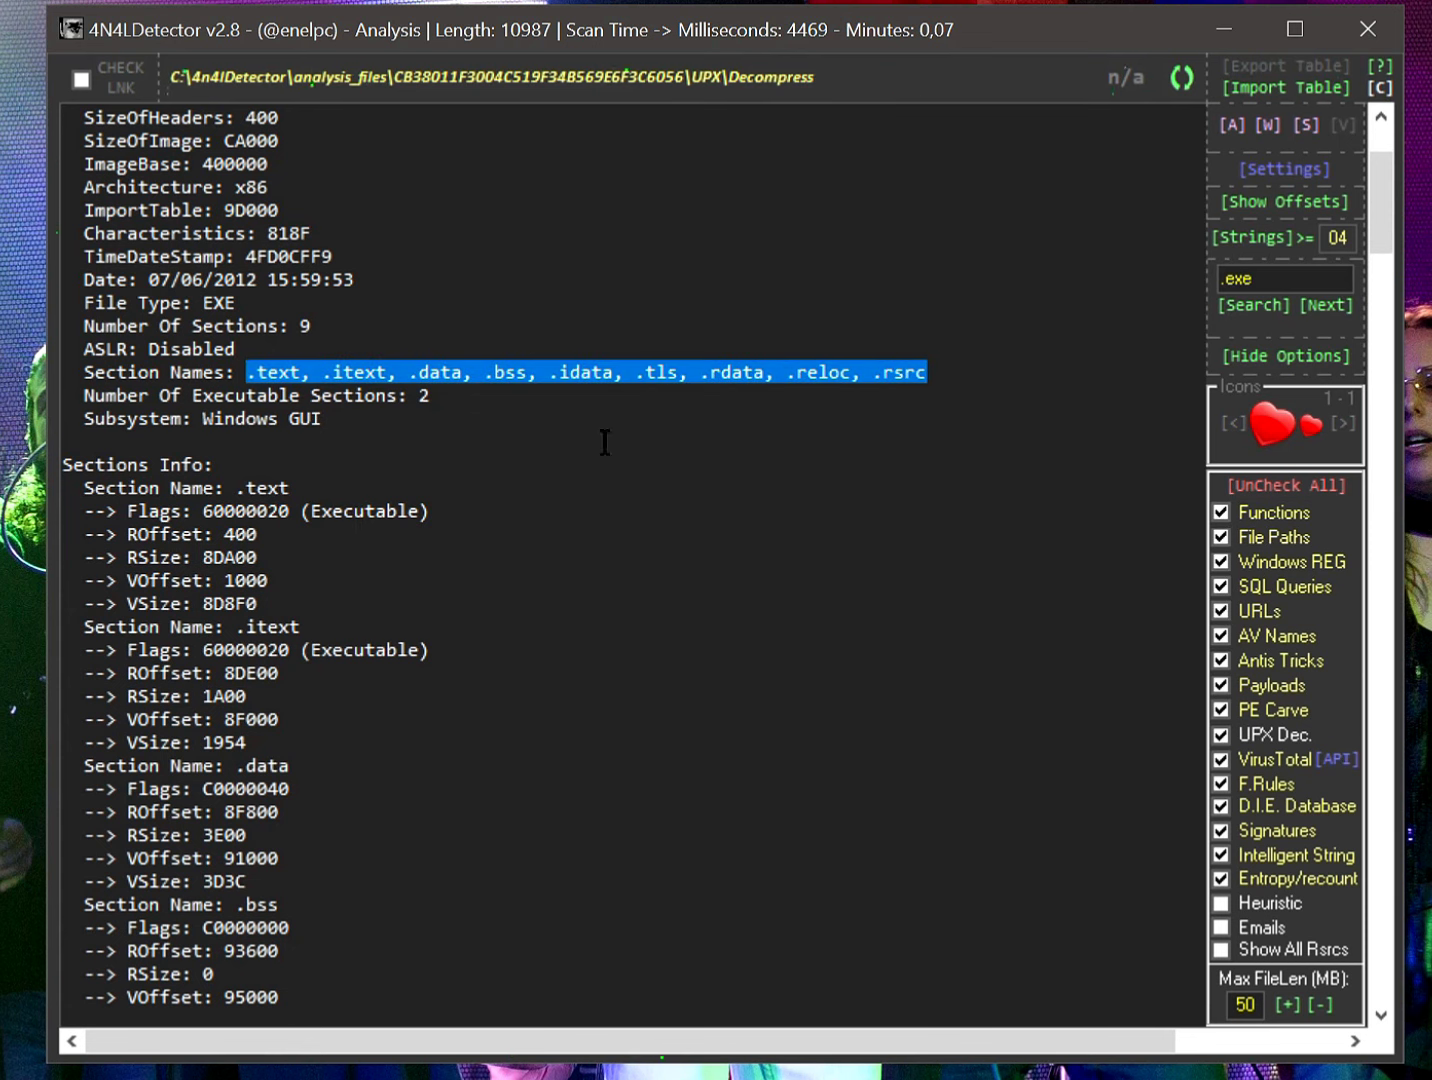
pyautogui.scroll(-2, 435, 555)
pyautogui.moveTo(311, 372); pyautogui.dragTo(426, 372)
pyautogui.moveTo(311, 512); pyautogui.dragTo(419, 510)
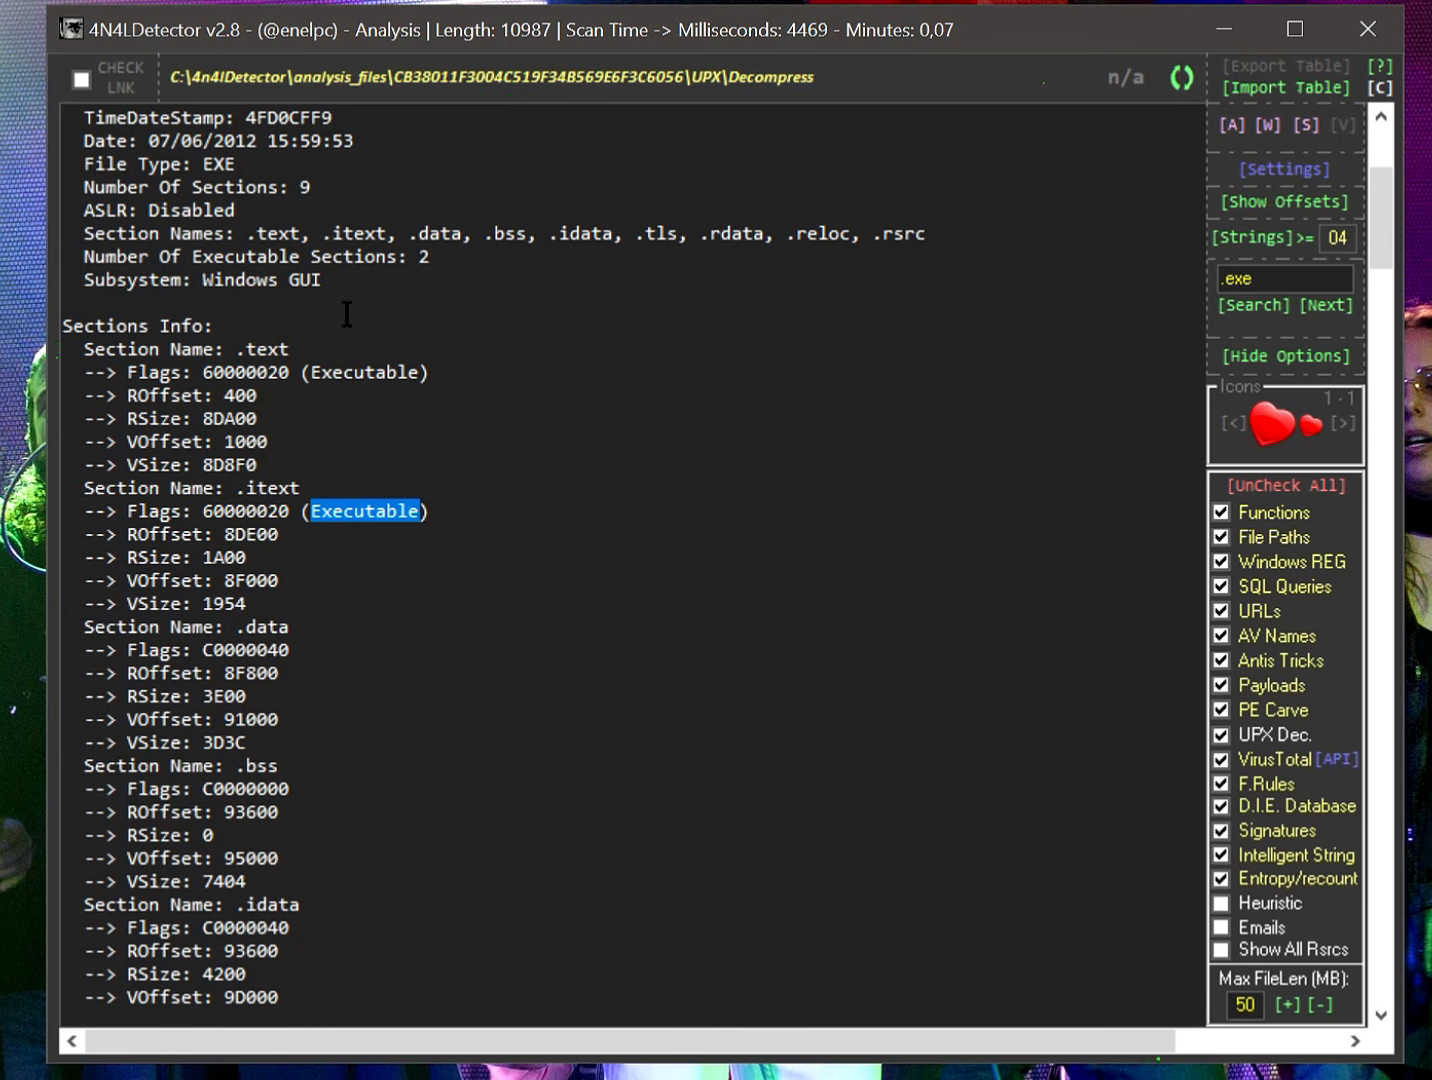
# Highlight the whole Description block with the file's version details in the Decompress report
pyautogui.scroll(-5, 601, 561)
pyautogui.scroll(-15, 572, 582)
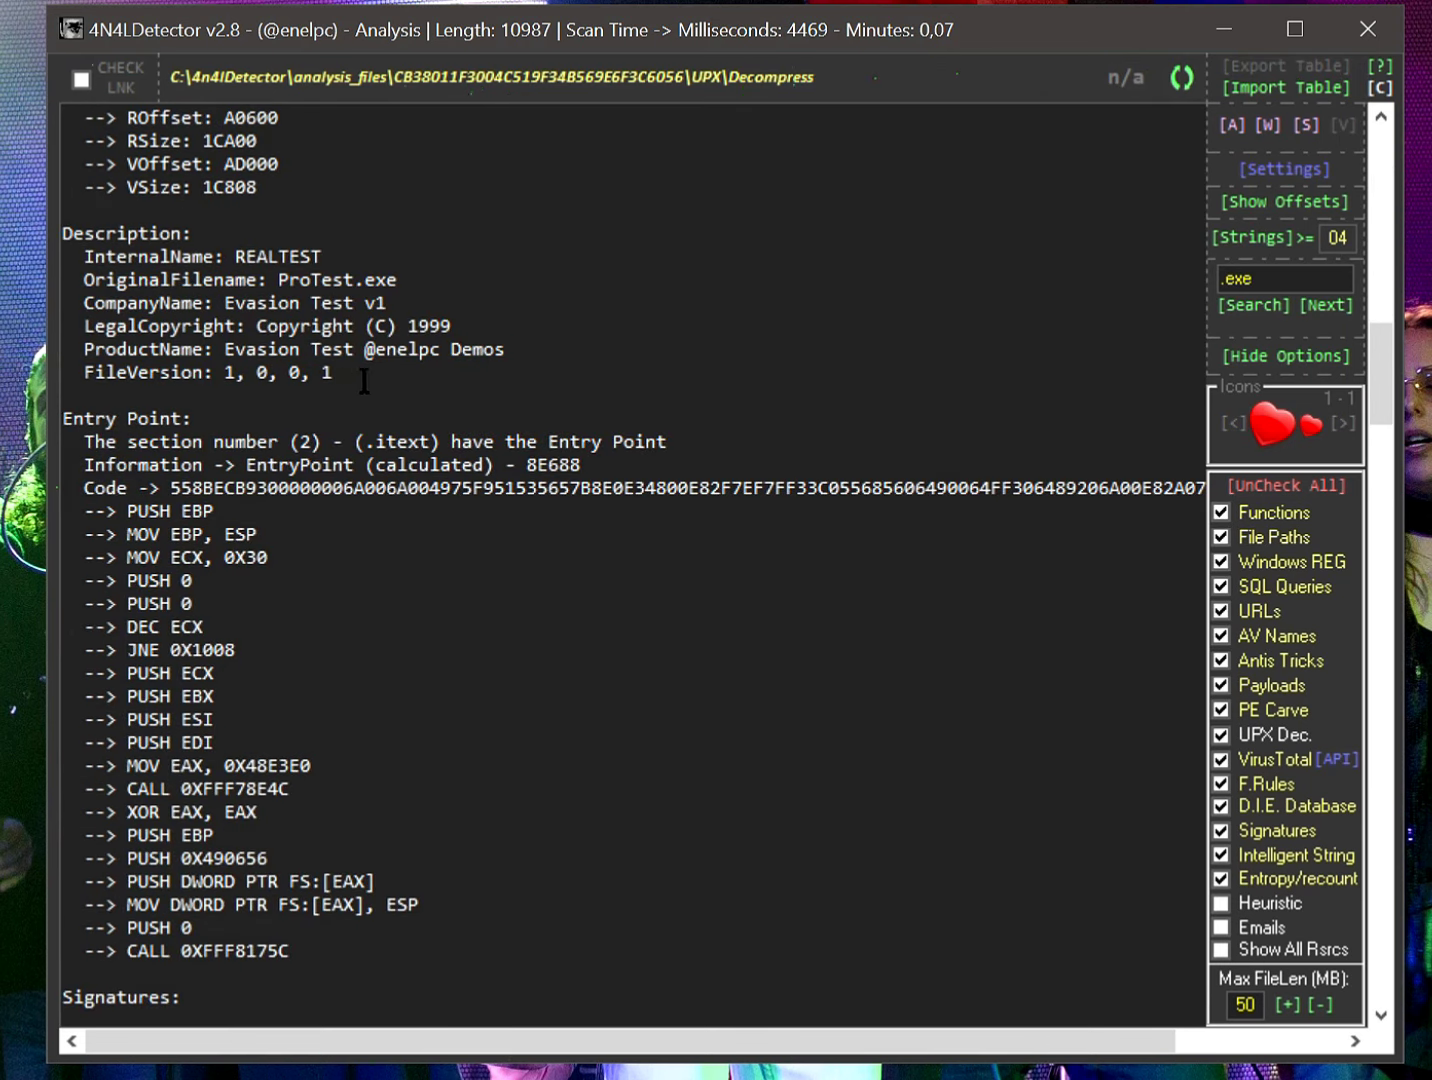
pyautogui.moveTo(334, 373); pyautogui.dragTo(66, 233)
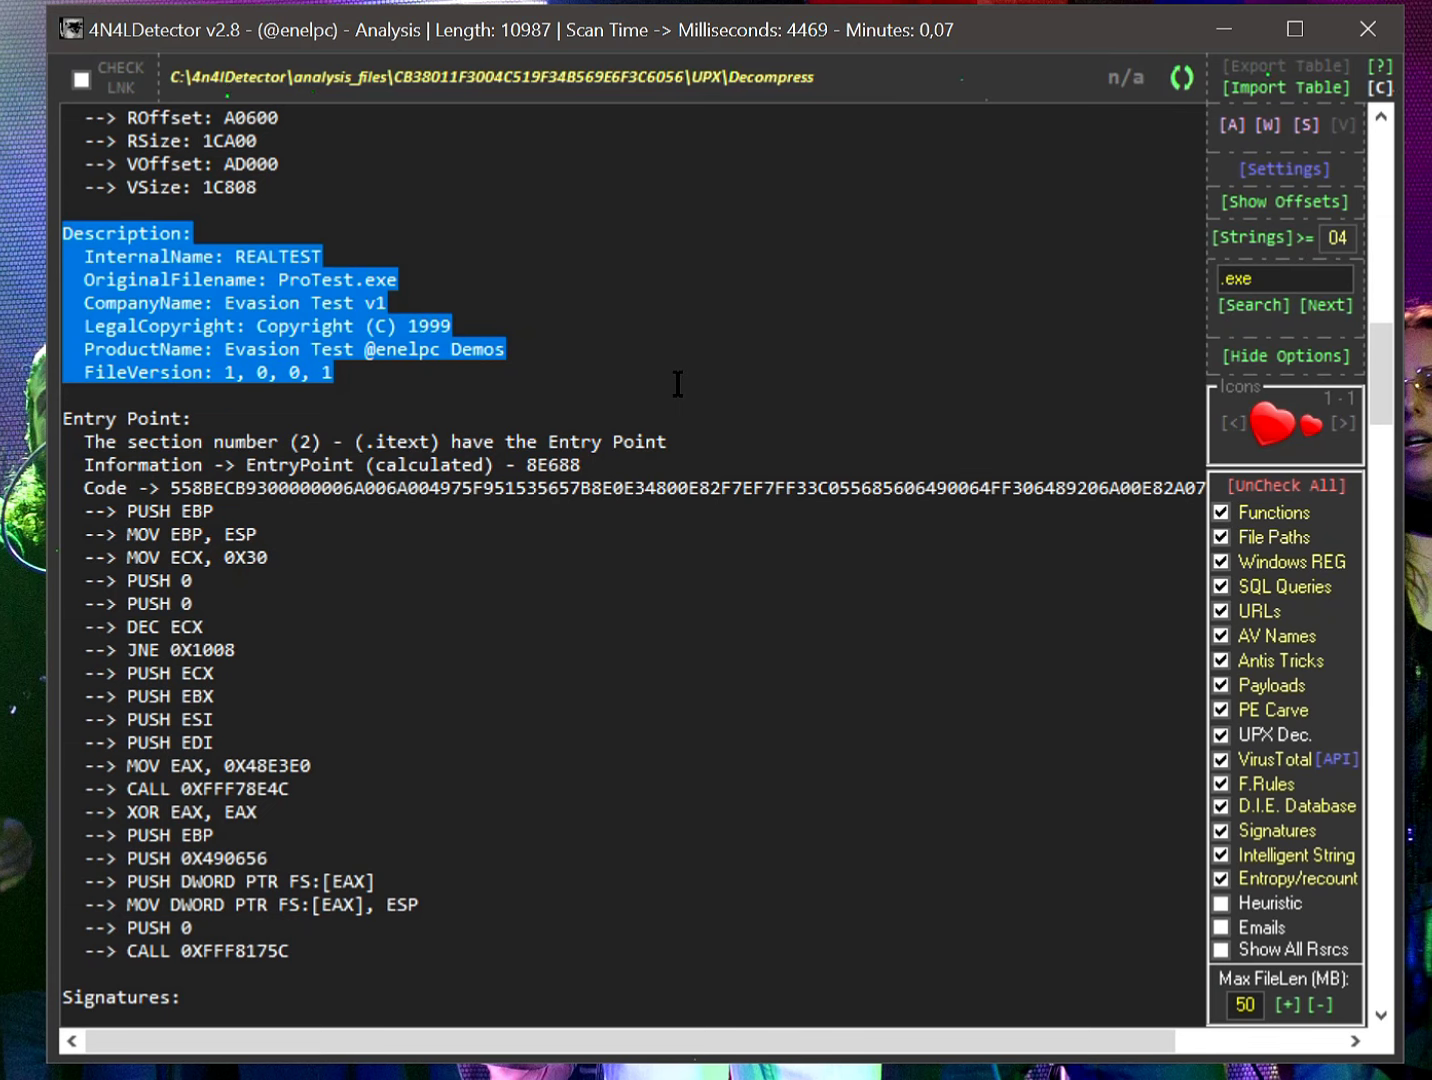
# Highlight the entry point's hex code and its calculated offset 8E688, with the offset dumper shown for comparison
pyautogui.scroll(-2, 678, 383)
pyautogui.doubleClick(413, 352)
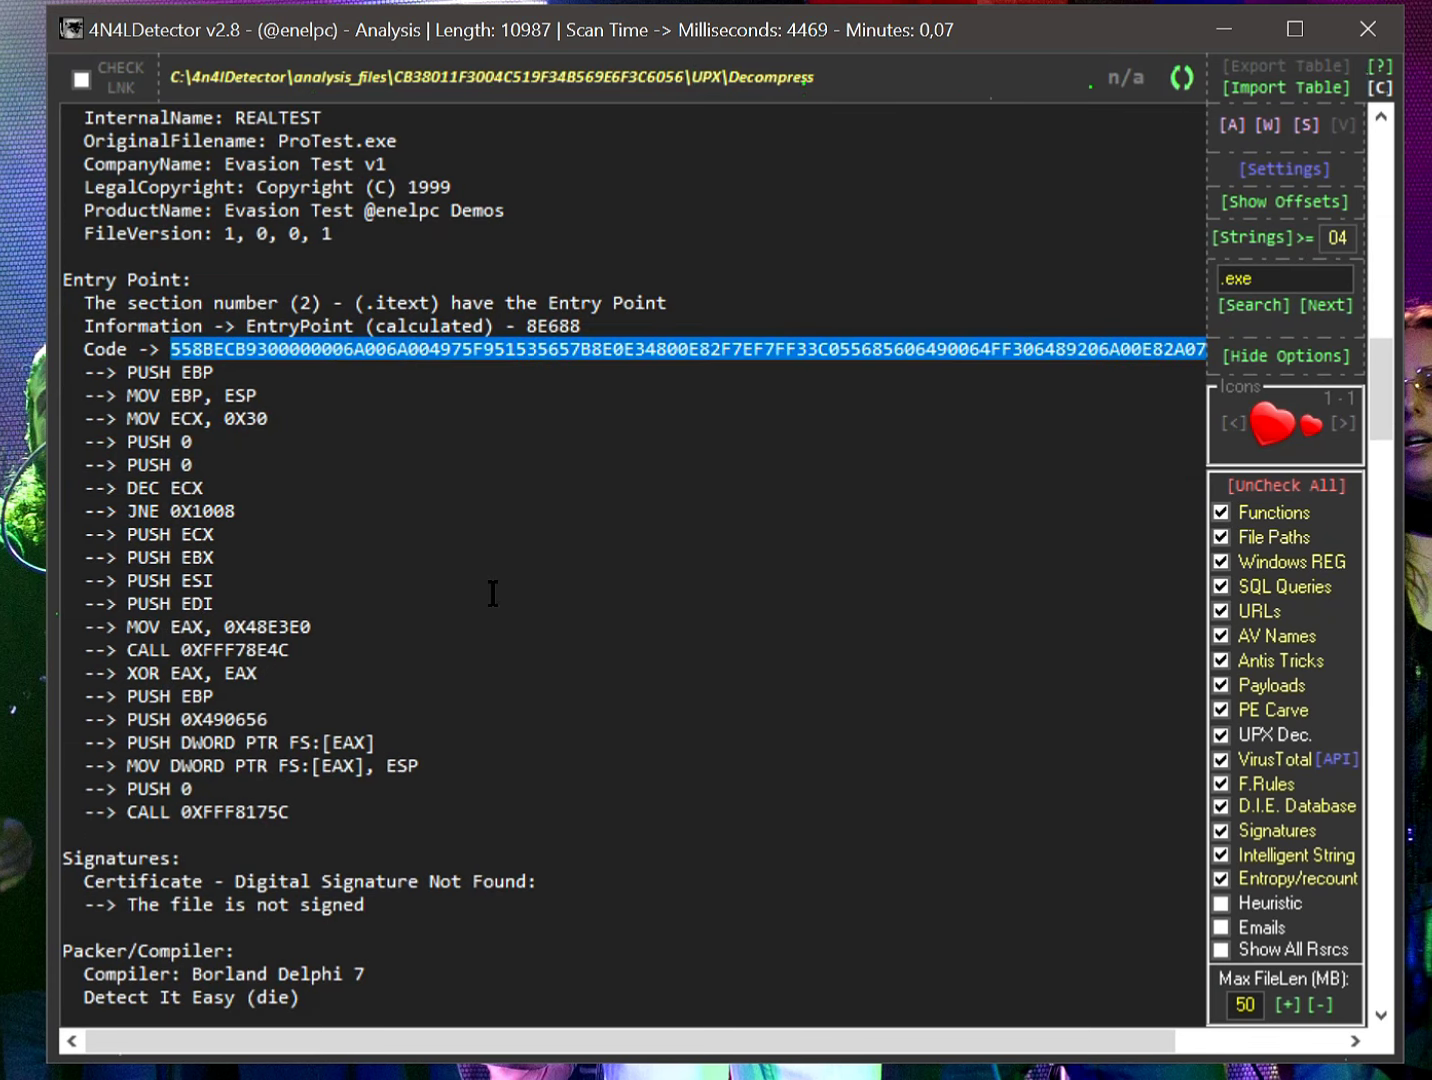
pyautogui.click(1251, 205)
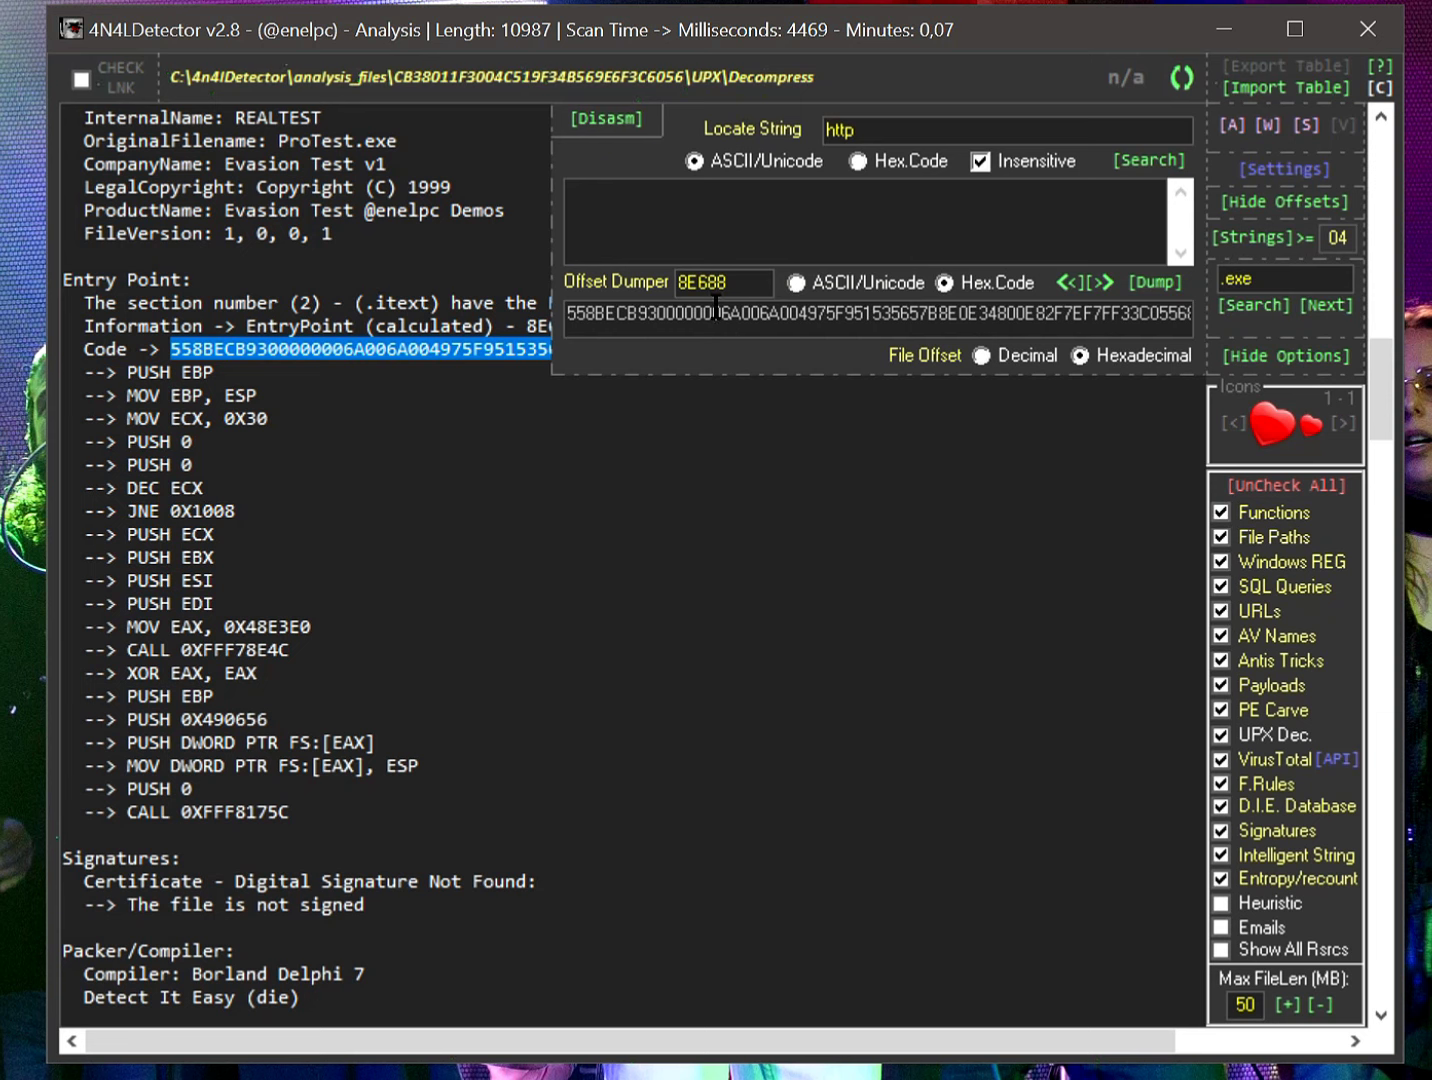
pyautogui.scroll(1, 662, 448)
pyautogui.doubleClick(553, 395)
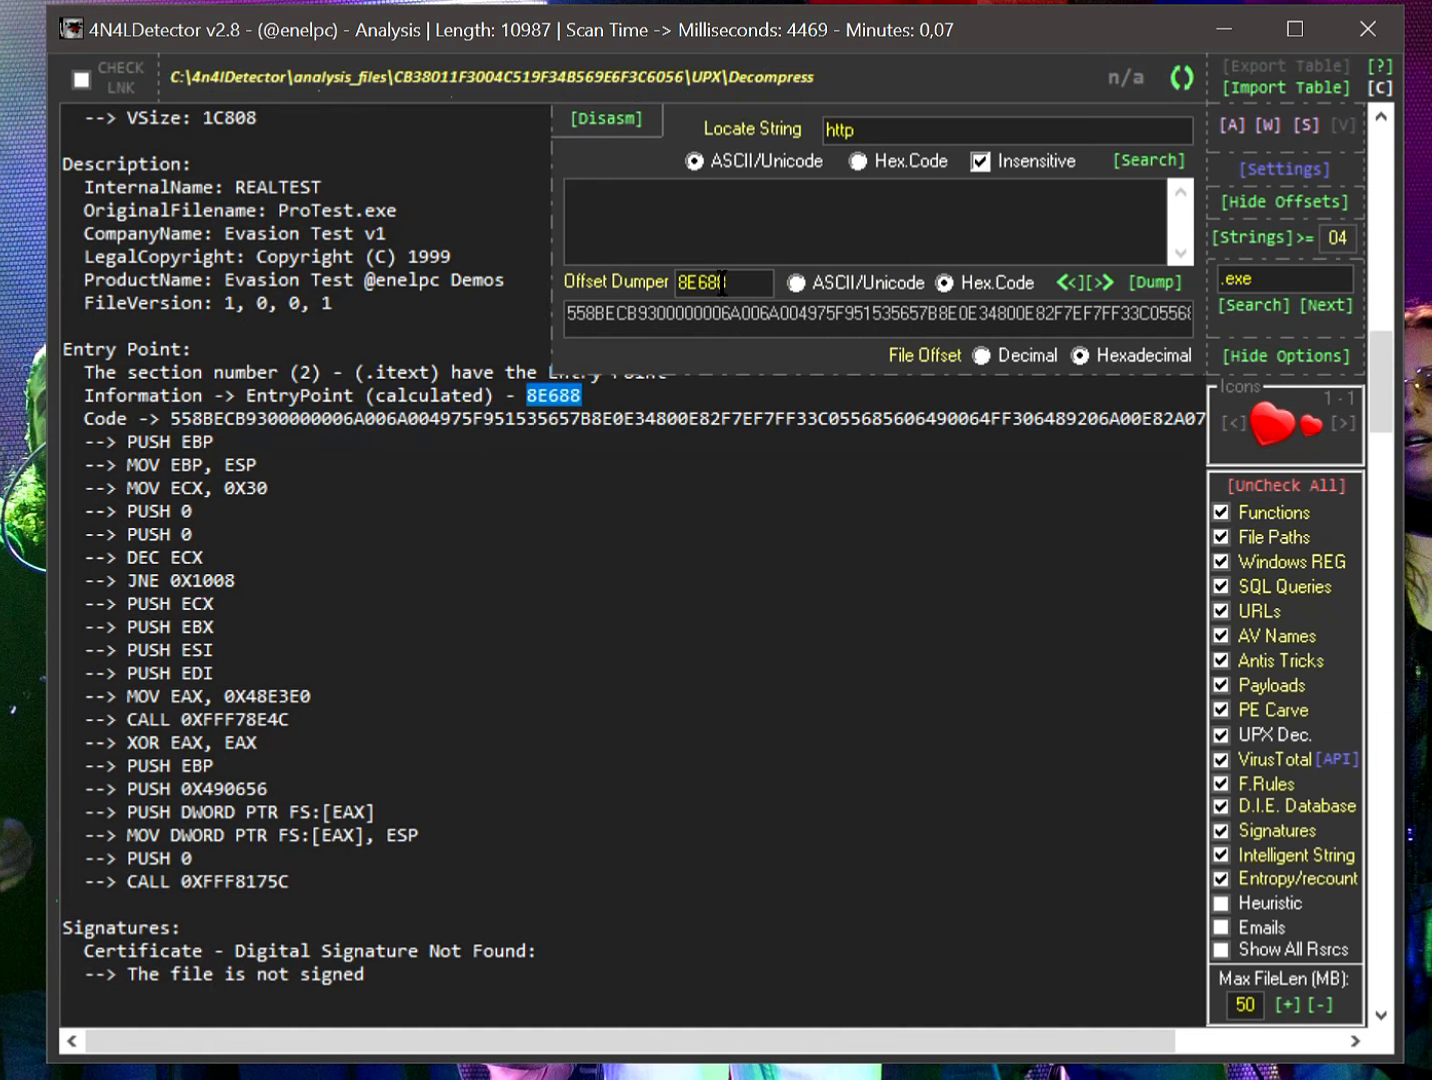
# View the disassembly at file offset 8E688 and hide the offsets tool again
pyautogui.click(630, 130)
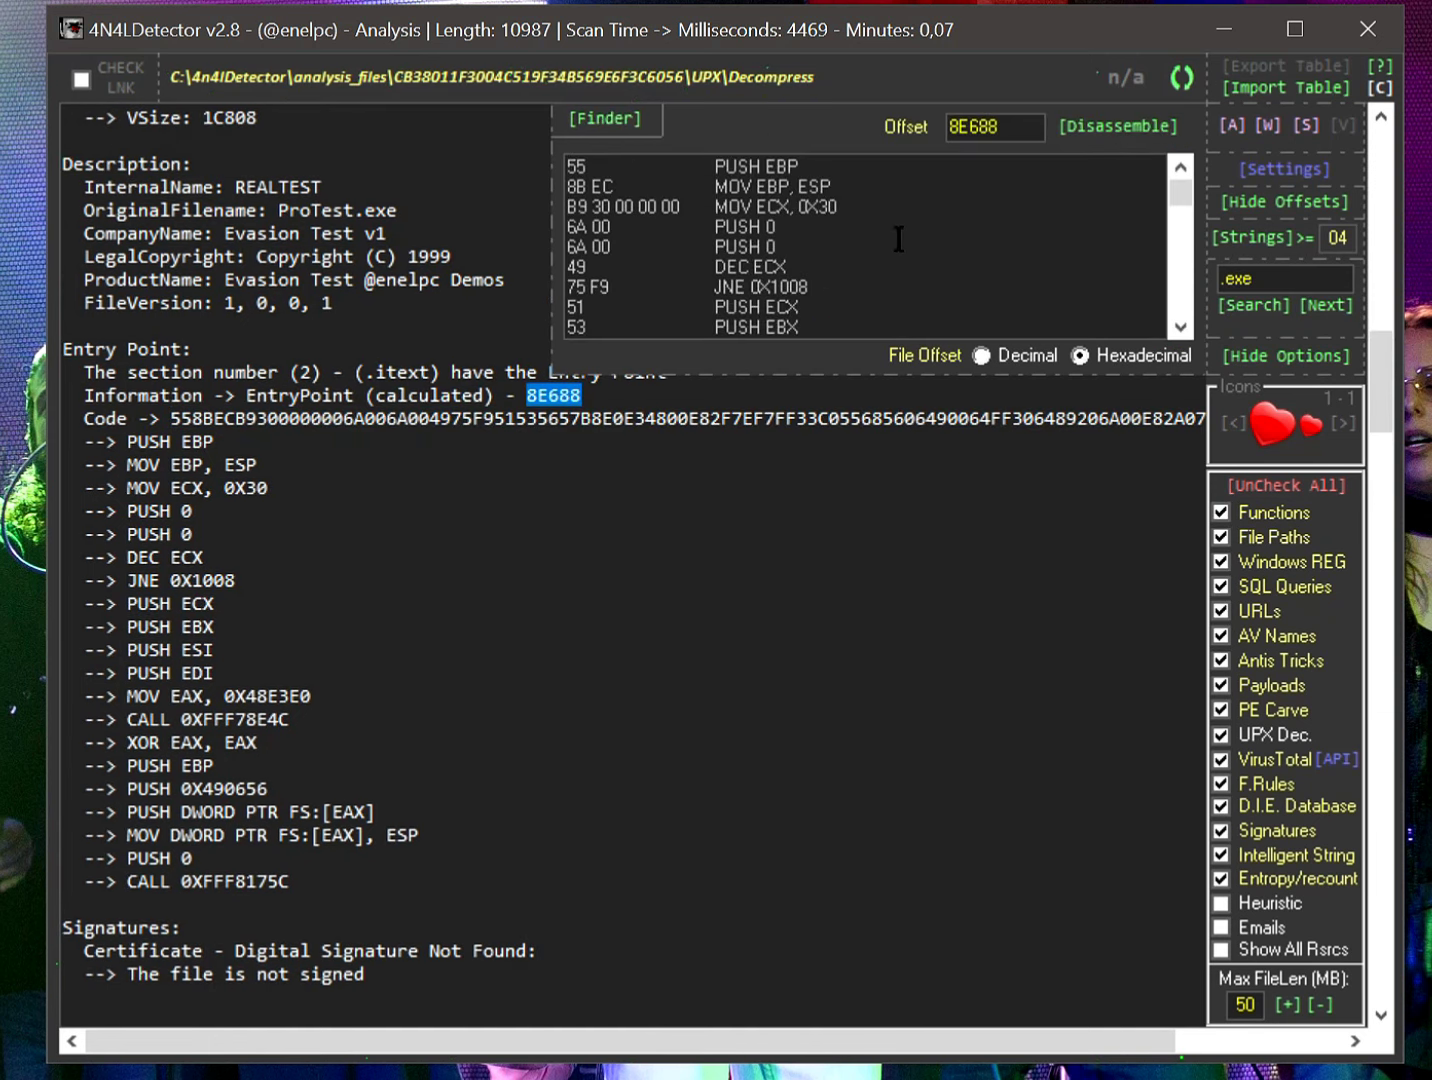
pyautogui.moveTo(1176, 193)
pyautogui.mouseDown()
pyautogui.moveTo(1168, 306)
pyautogui.moveTo(1176, 165)
pyautogui.mouseUp()
pyautogui.click(1004, 127)
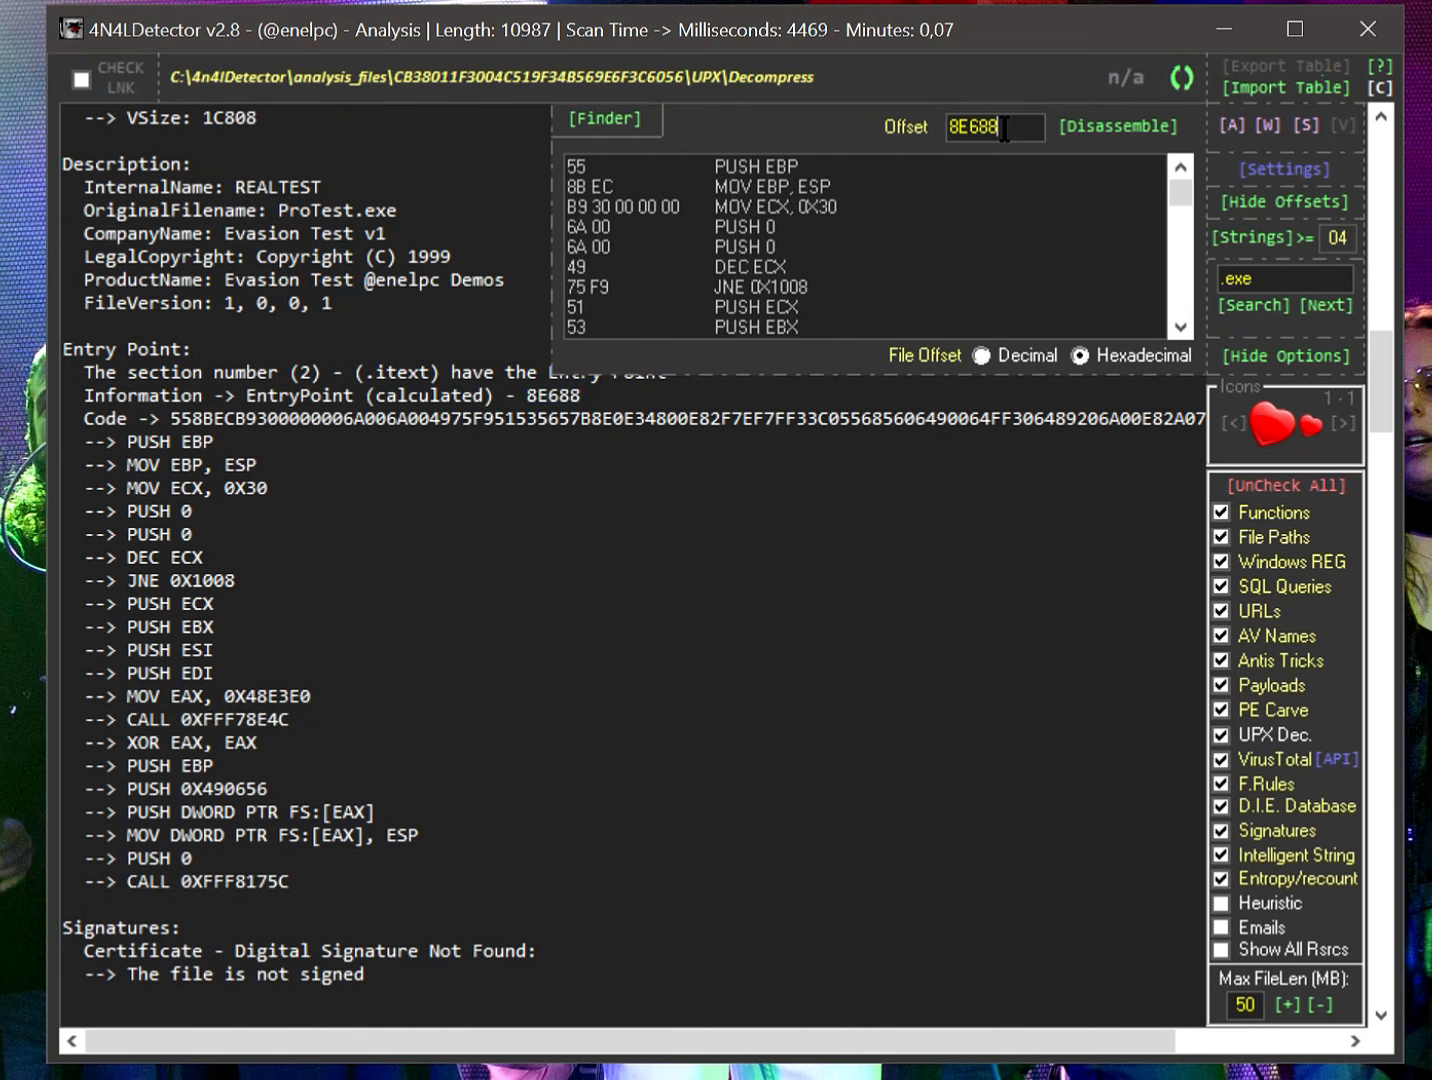
pyautogui.click(1267, 203)
pyautogui.click(679, 675)
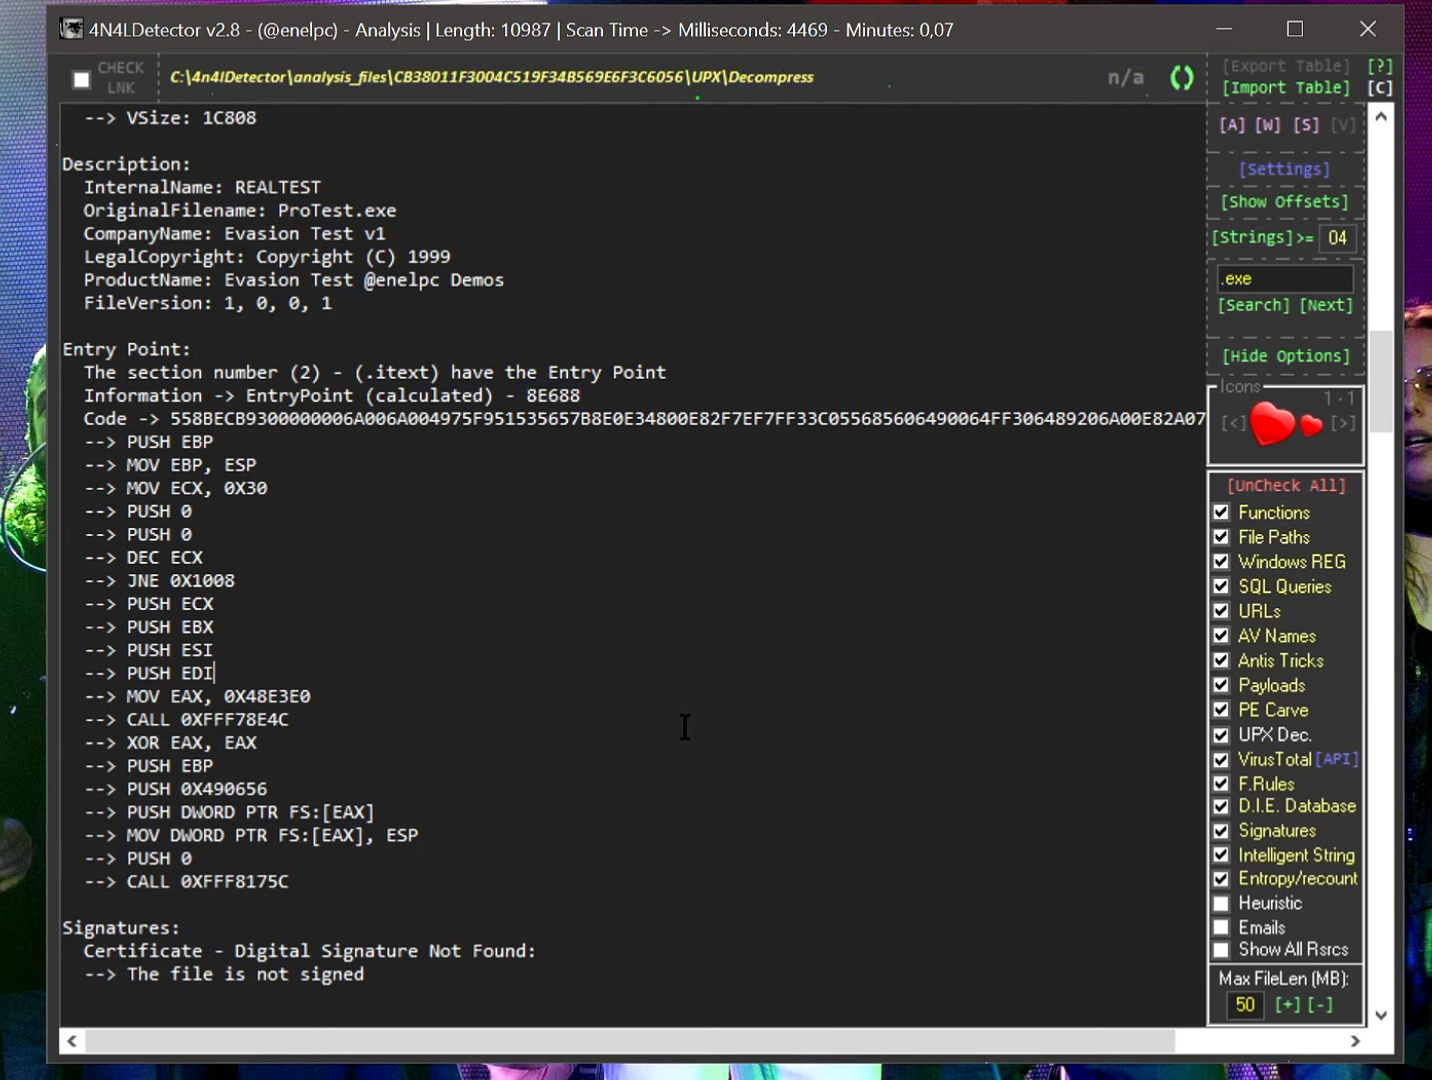
# Highlight "The file is not signed" under Signatures and the Packer/Compiler heading in the Decompress report
pyautogui.scroll(-7, 683, 726)
pyautogui.moveTo(128, 488); pyautogui.dragTo(437, 496)
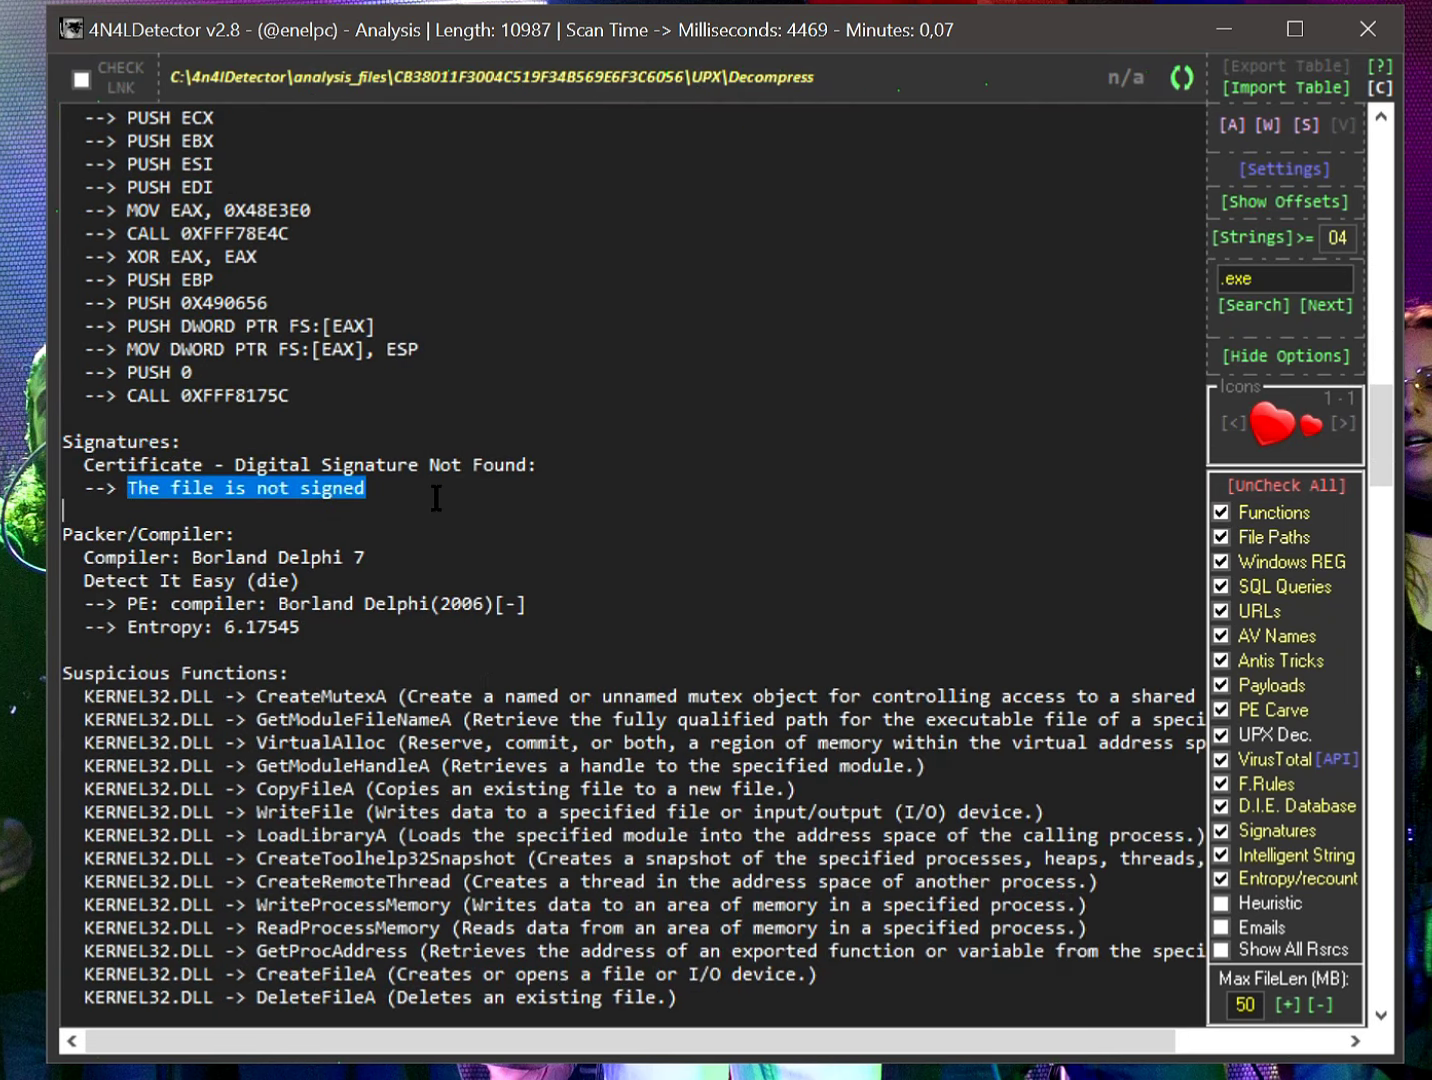
pyautogui.scroll(-3, 458, 514)
pyautogui.click(301, 352)
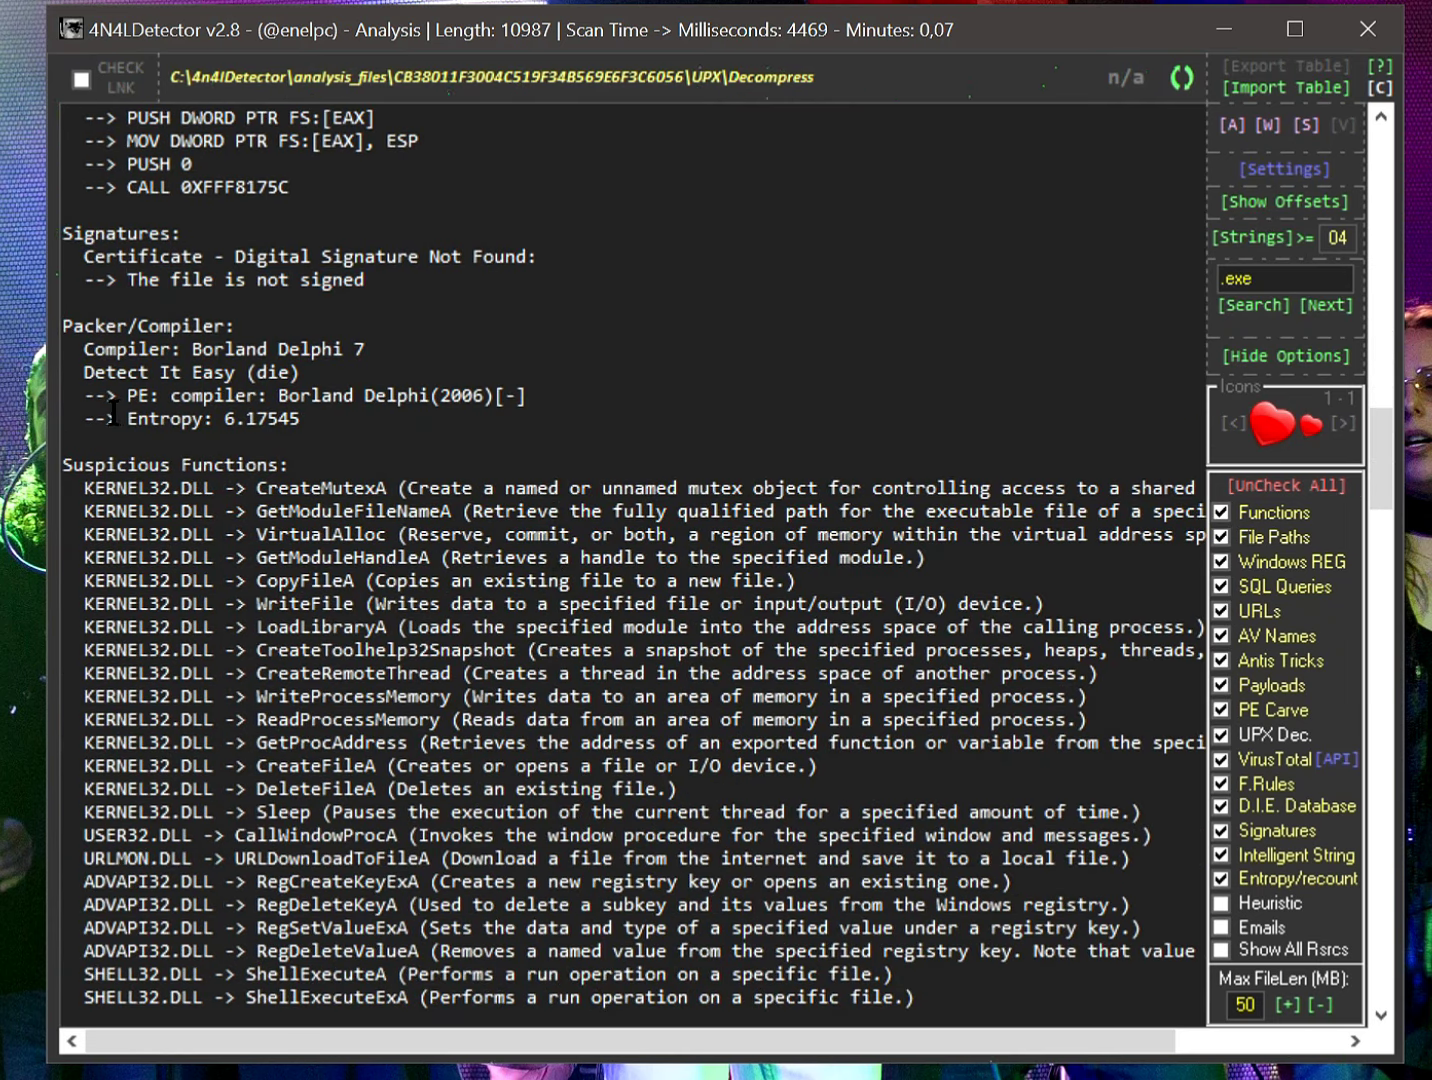
pyautogui.moveTo(237, 325); pyautogui.dragTo(61, 325)
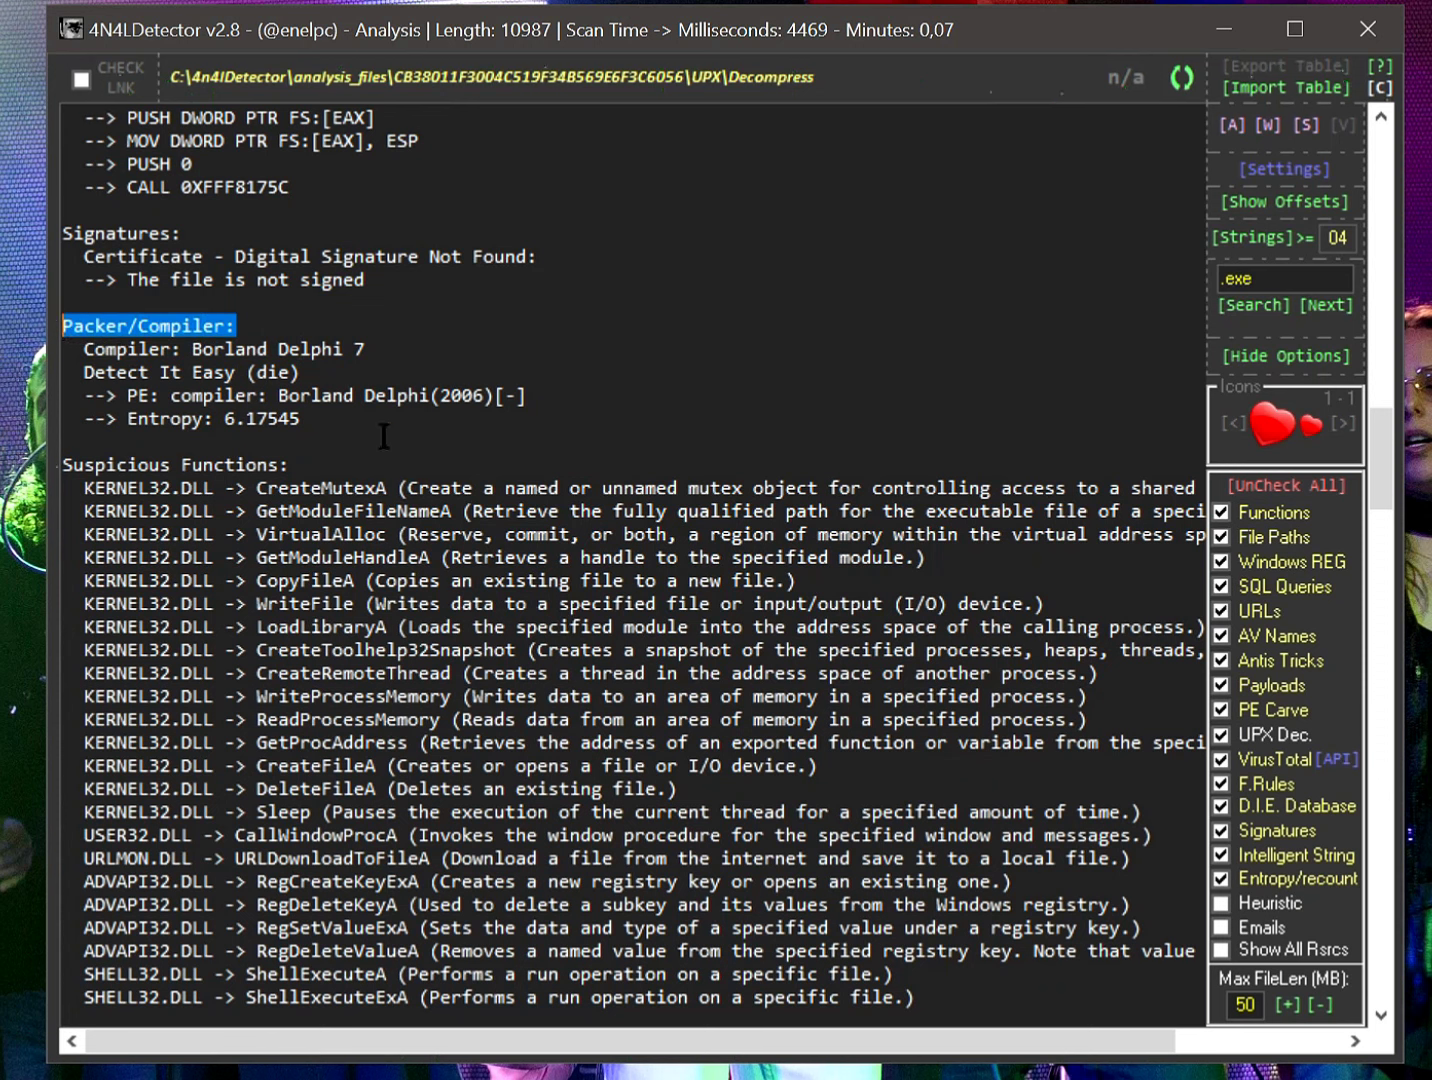
pyautogui.click(412, 346)
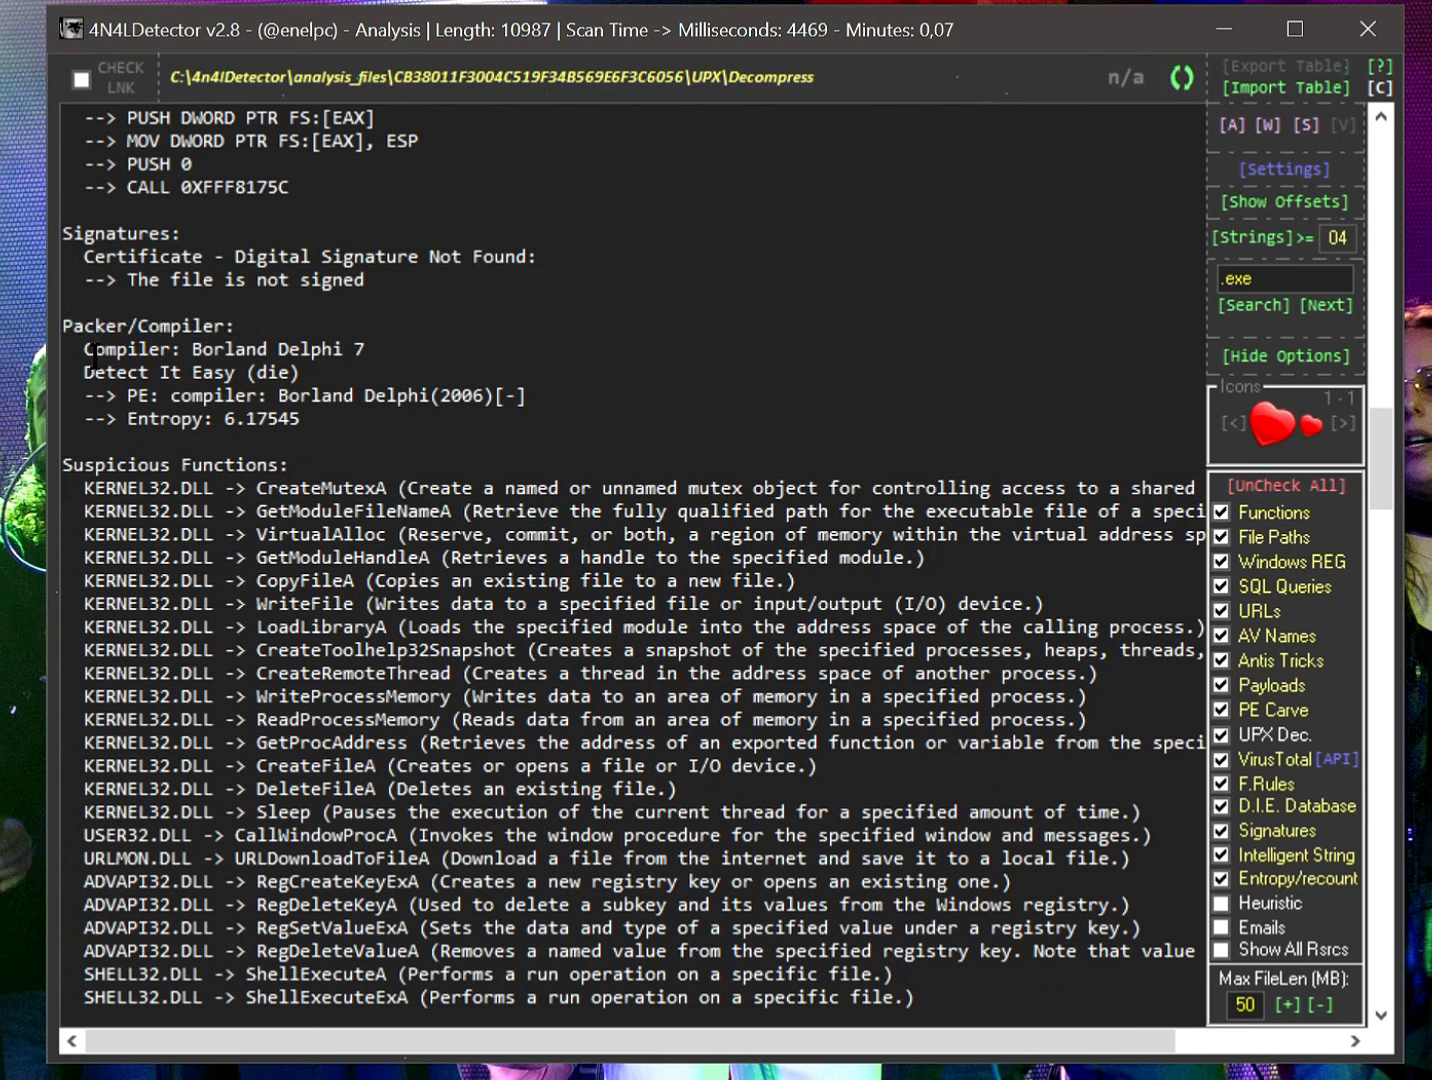
# Highlight the Borland Delphi 7 compiler line, the Detect It Easy label and the entropy value in the Packer/Compiler section
pyautogui.moveTo(84, 348); pyautogui.dragTo(409, 350)
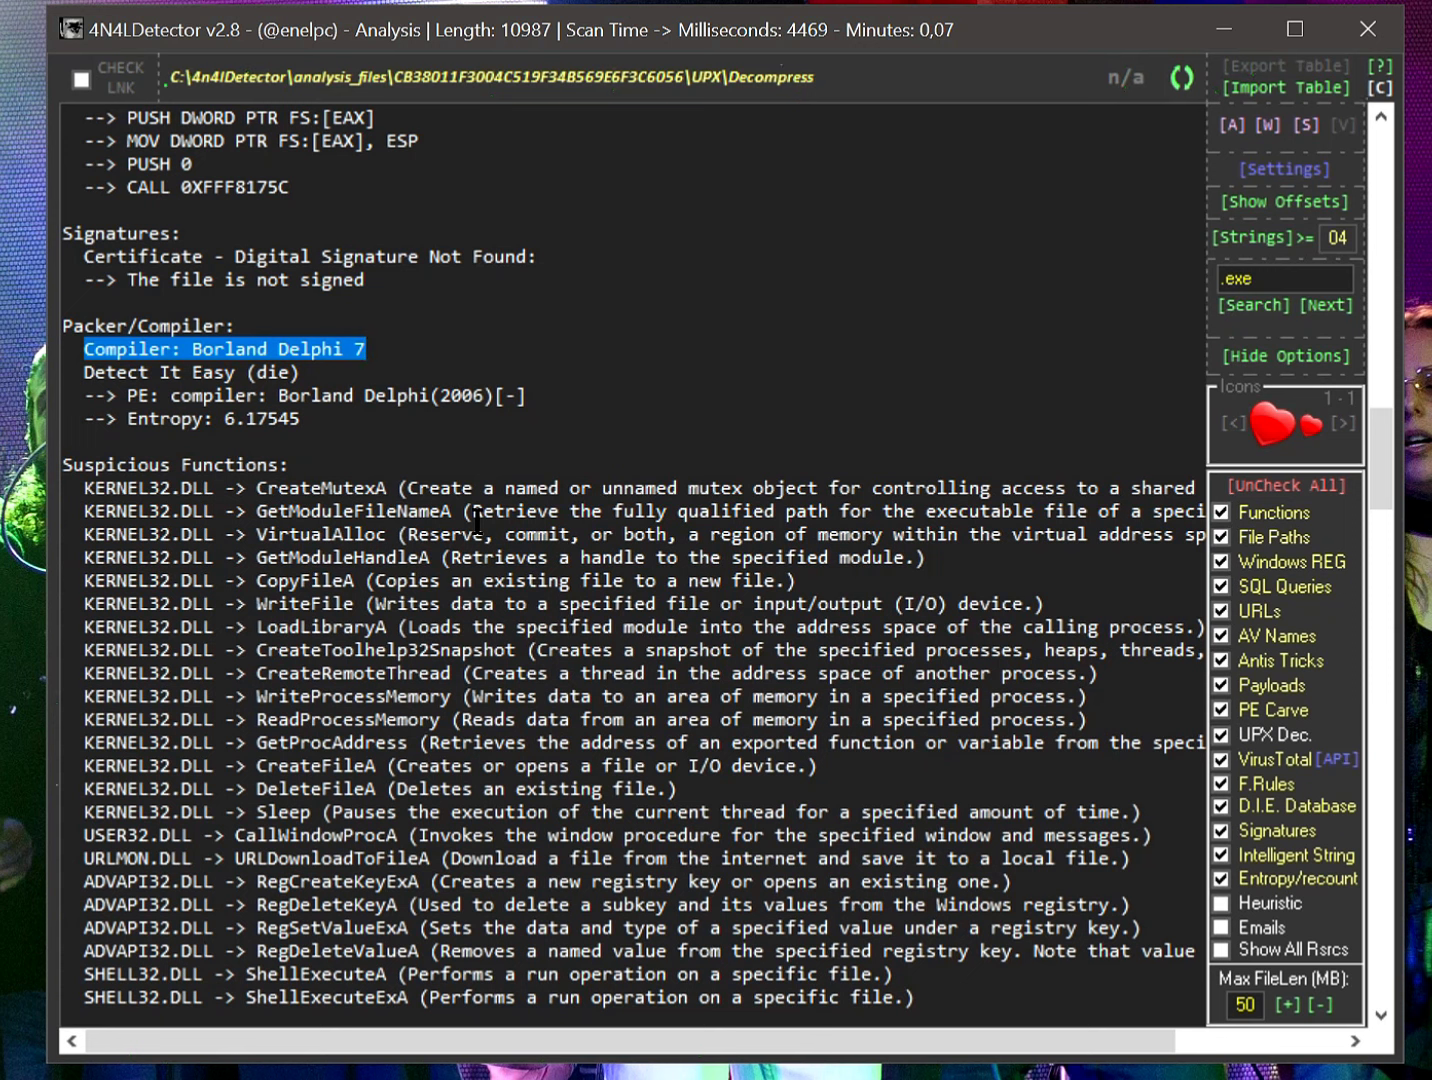
pyautogui.click(86, 372)
pyautogui.moveTo(86, 373); pyautogui.dragTo(236, 372)
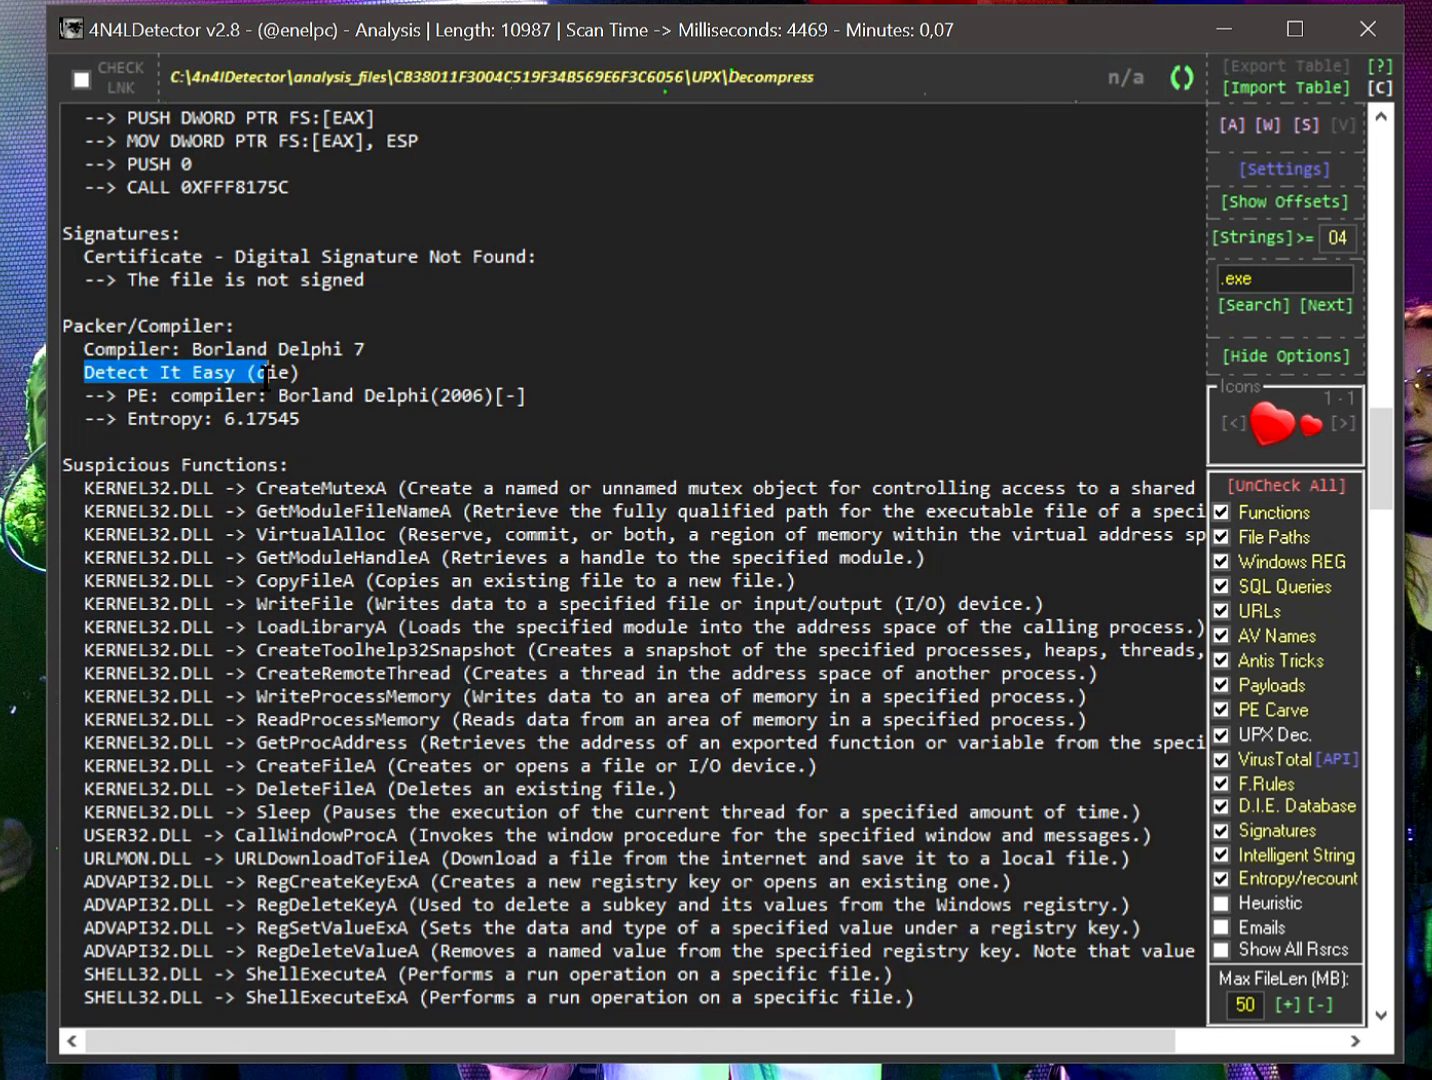
pyautogui.click(289, 373)
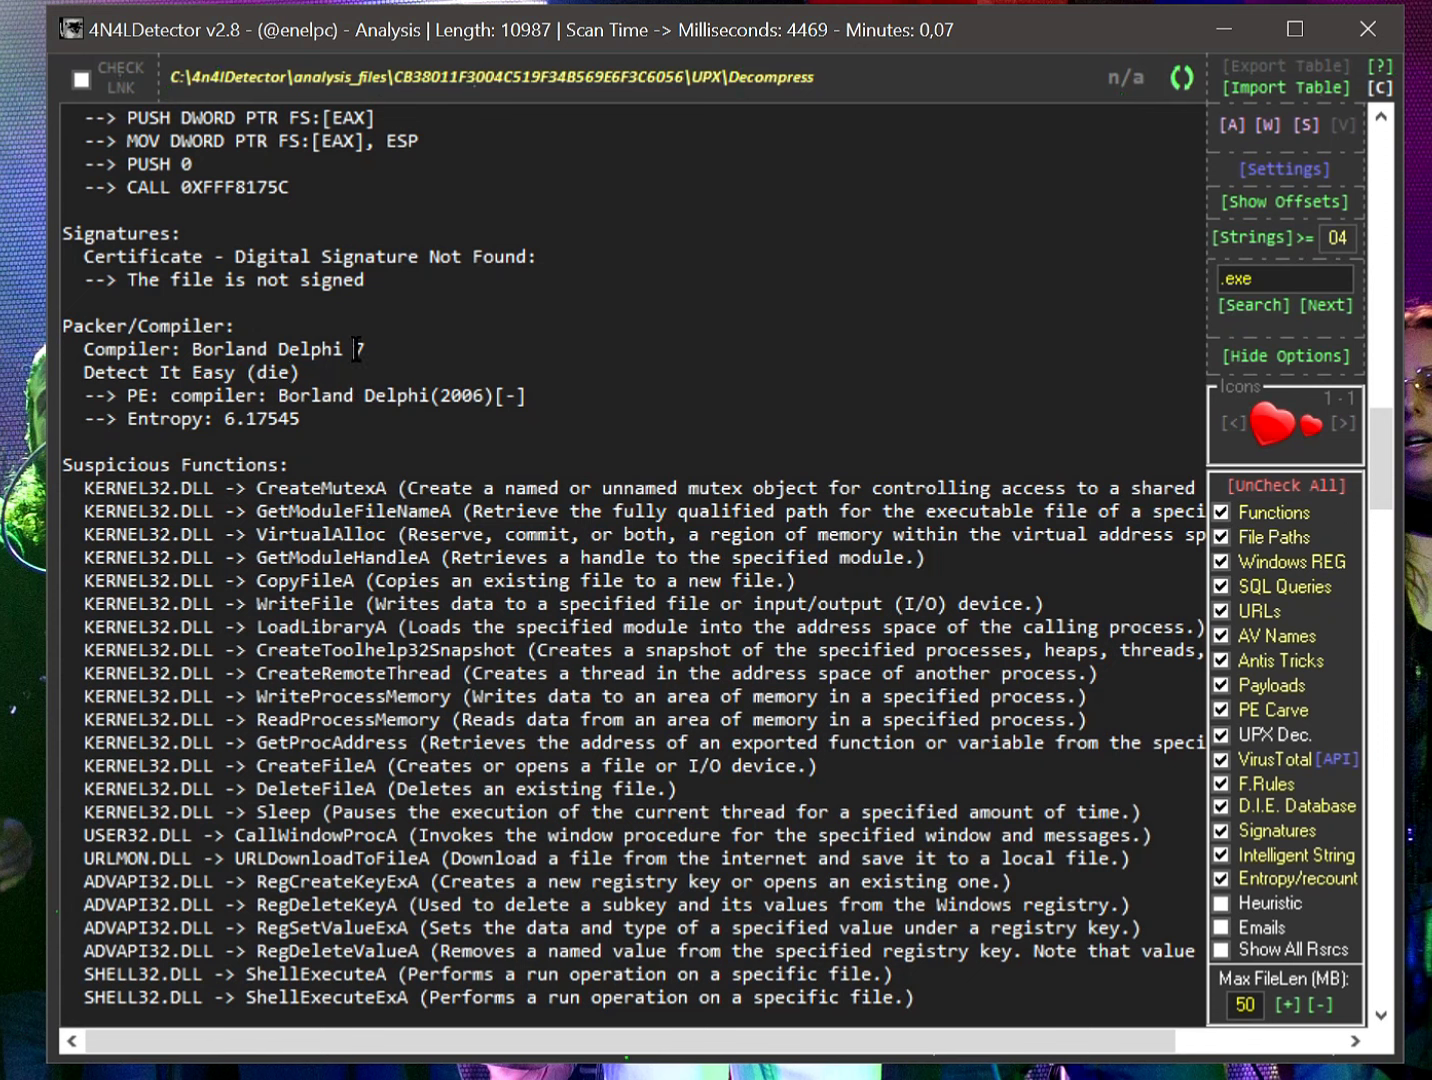
pyautogui.moveTo(352, 348); pyautogui.dragTo(388, 348)
pyautogui.scroll(-1, 345, 388)
pyautogui.click(128, 306)
pyautogui.moveTo(97, 280); pyautogui.dragTo(193, 284)
pyautogui.click(386, 262)
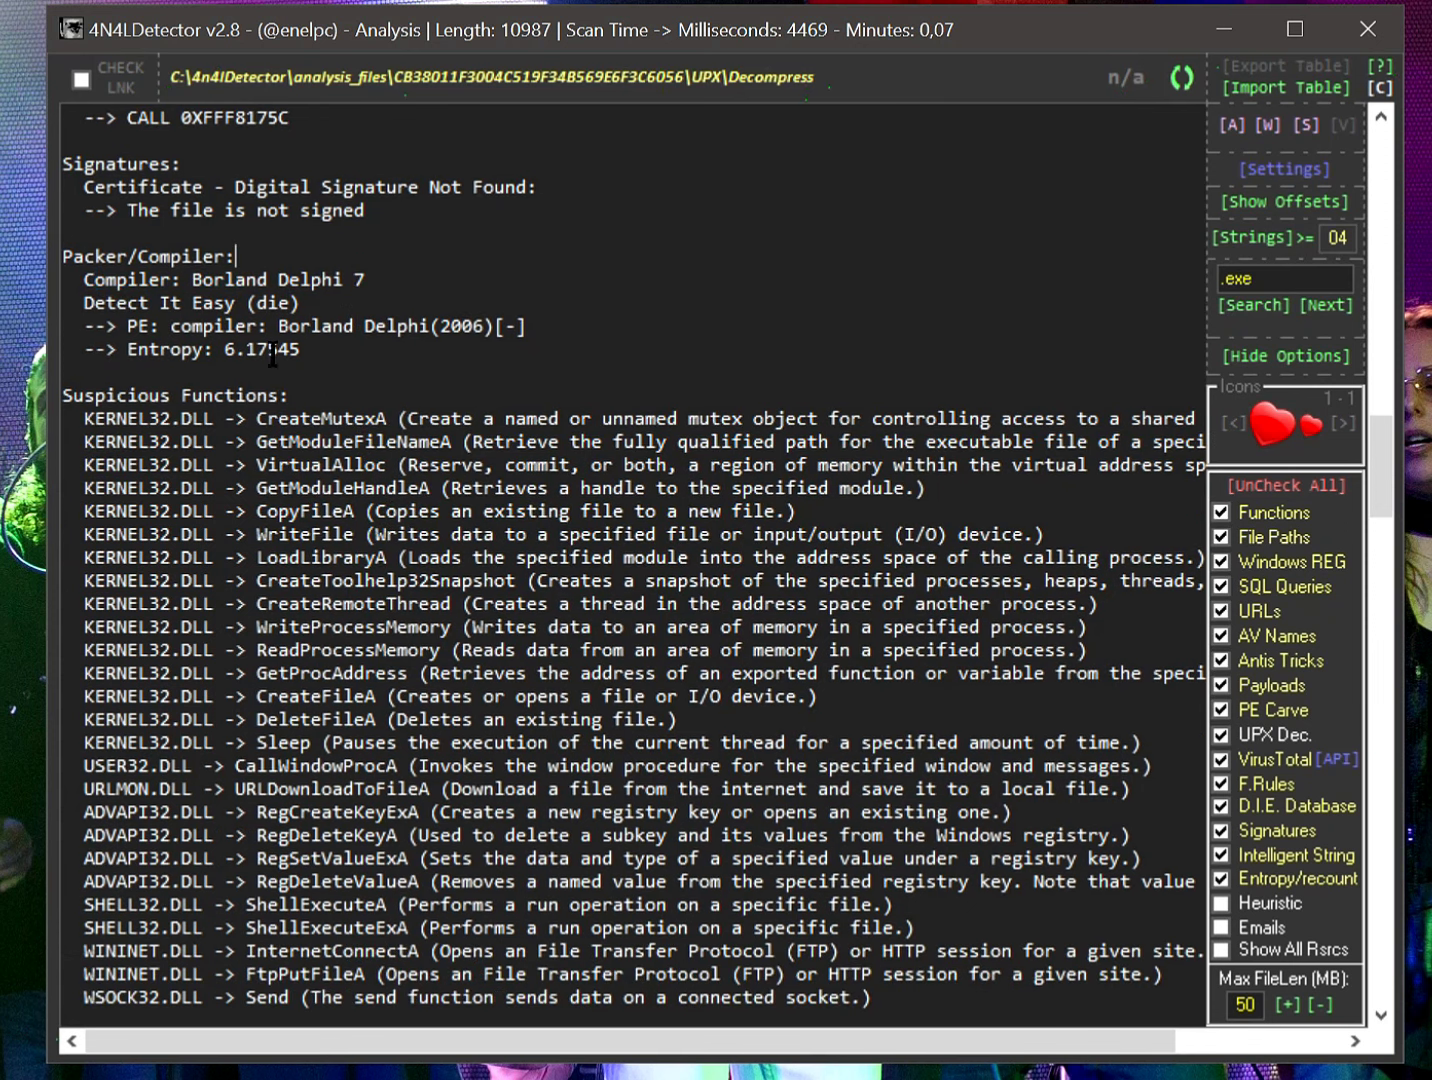
pyautogui.moveTo(222, 348); pyautogui.dragTo(299, 348)
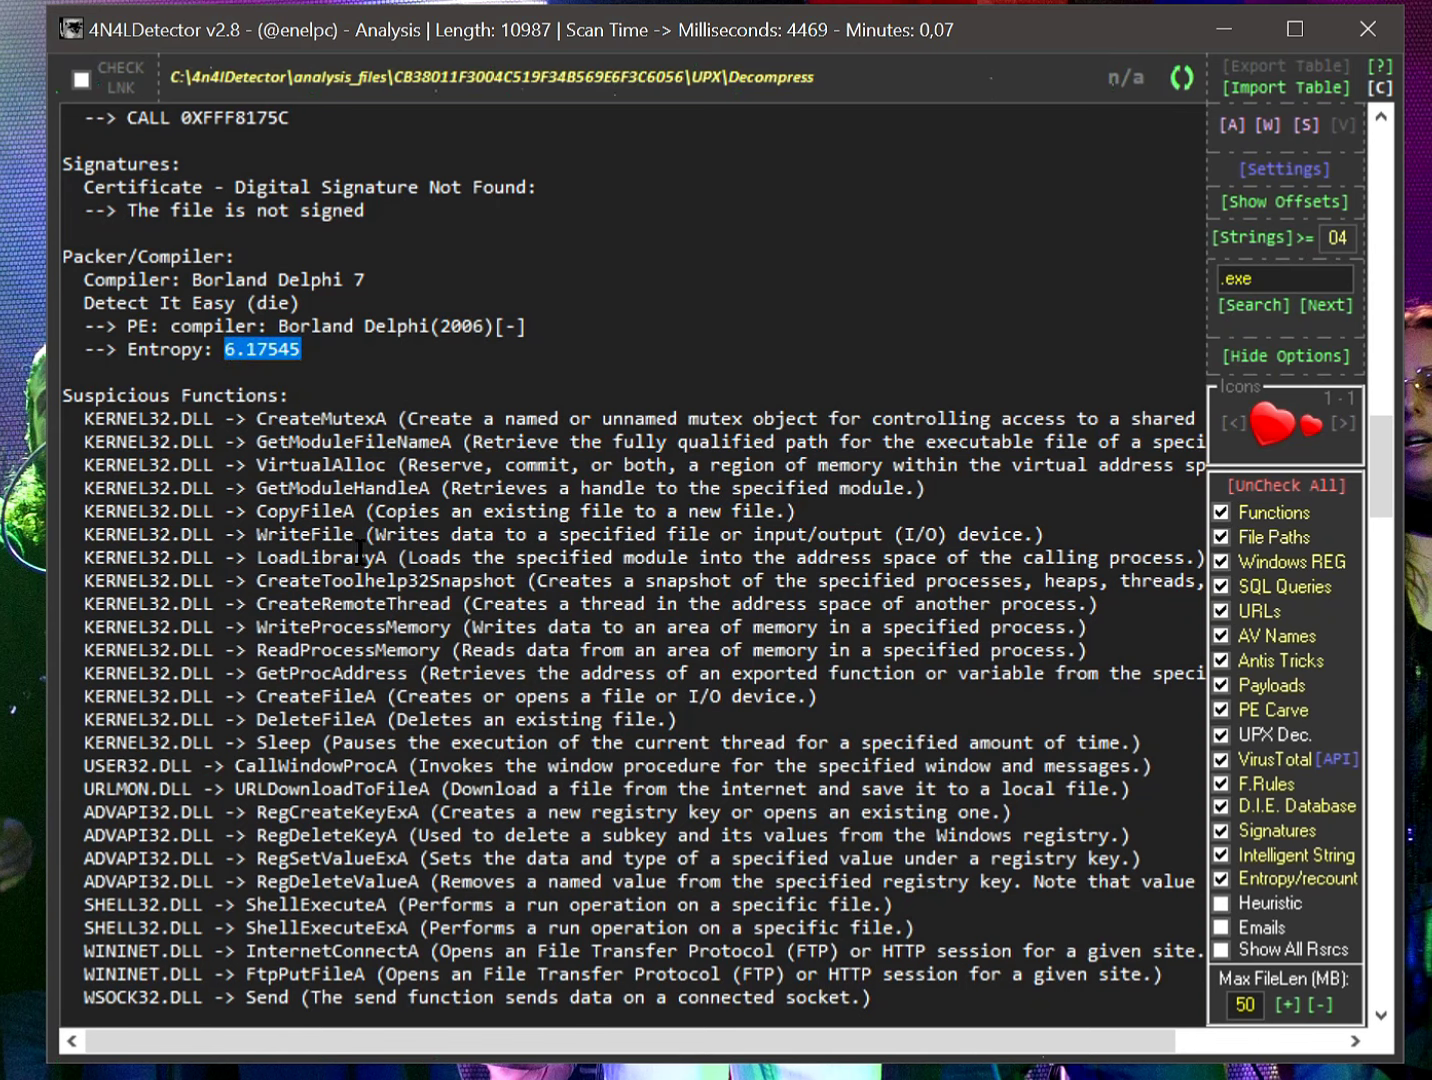
# Highlight the Suspicious Functions heading and the CreateMutexA, VirtualAlloc, CopyFileA, WriteFile, LoadLibraryA and CreateToolhelp32Snapshot names
pyautogui.scroll(-3, 350, 522)
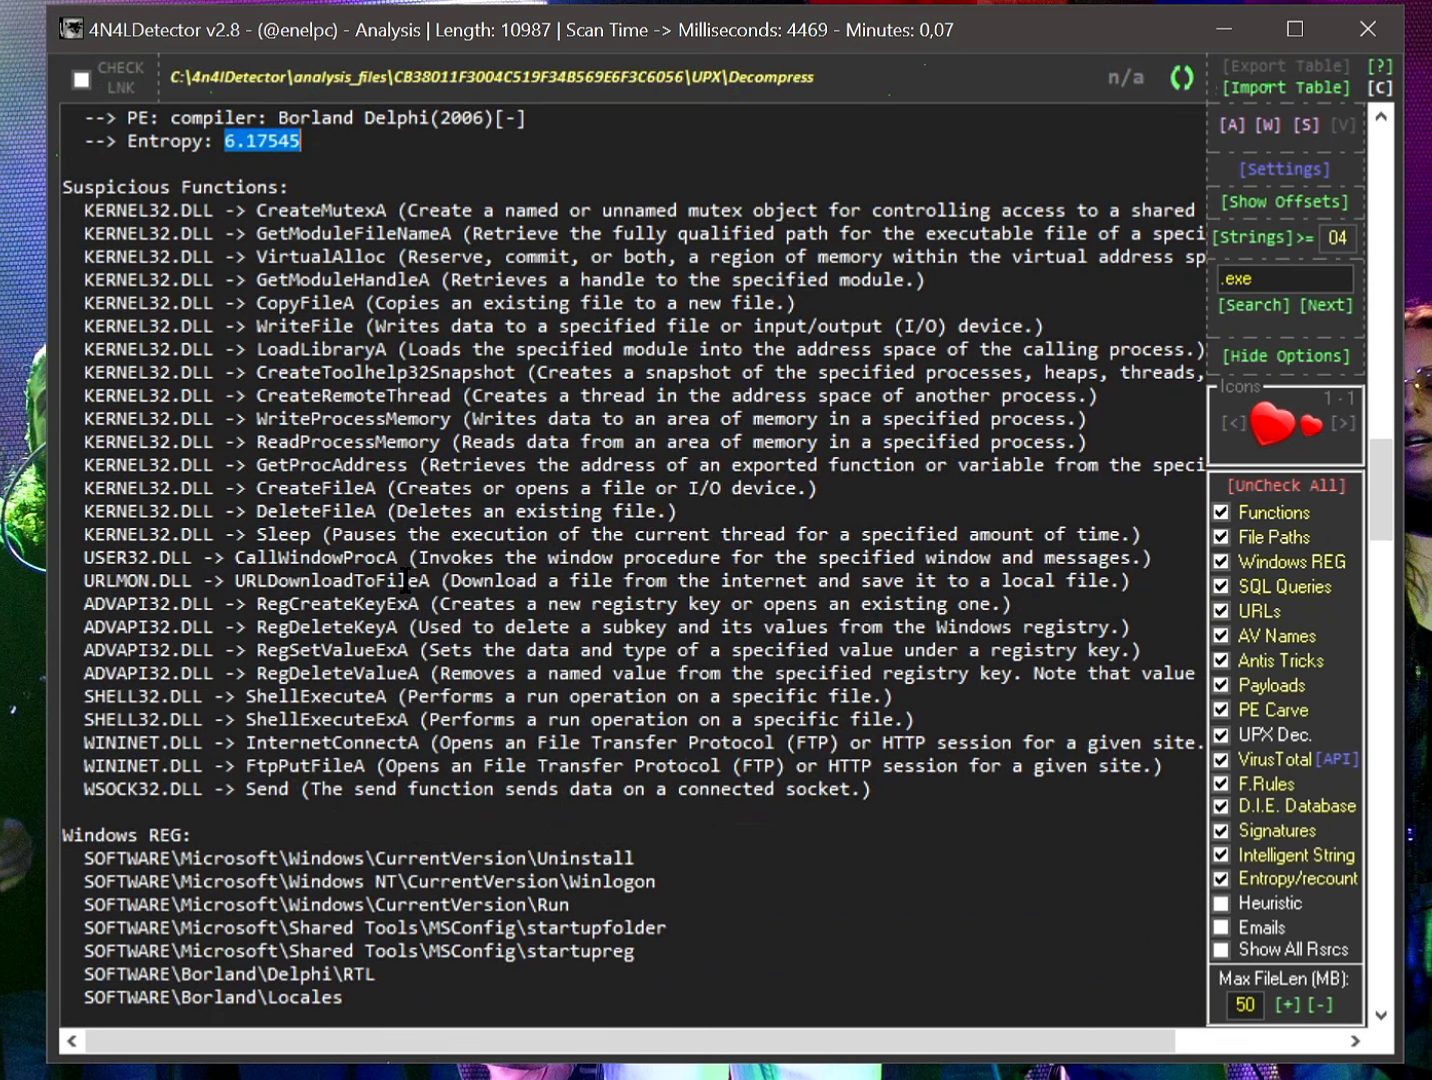
pyautogui.moveTo(294, 187); pyautogui.dragTo(63, 186)
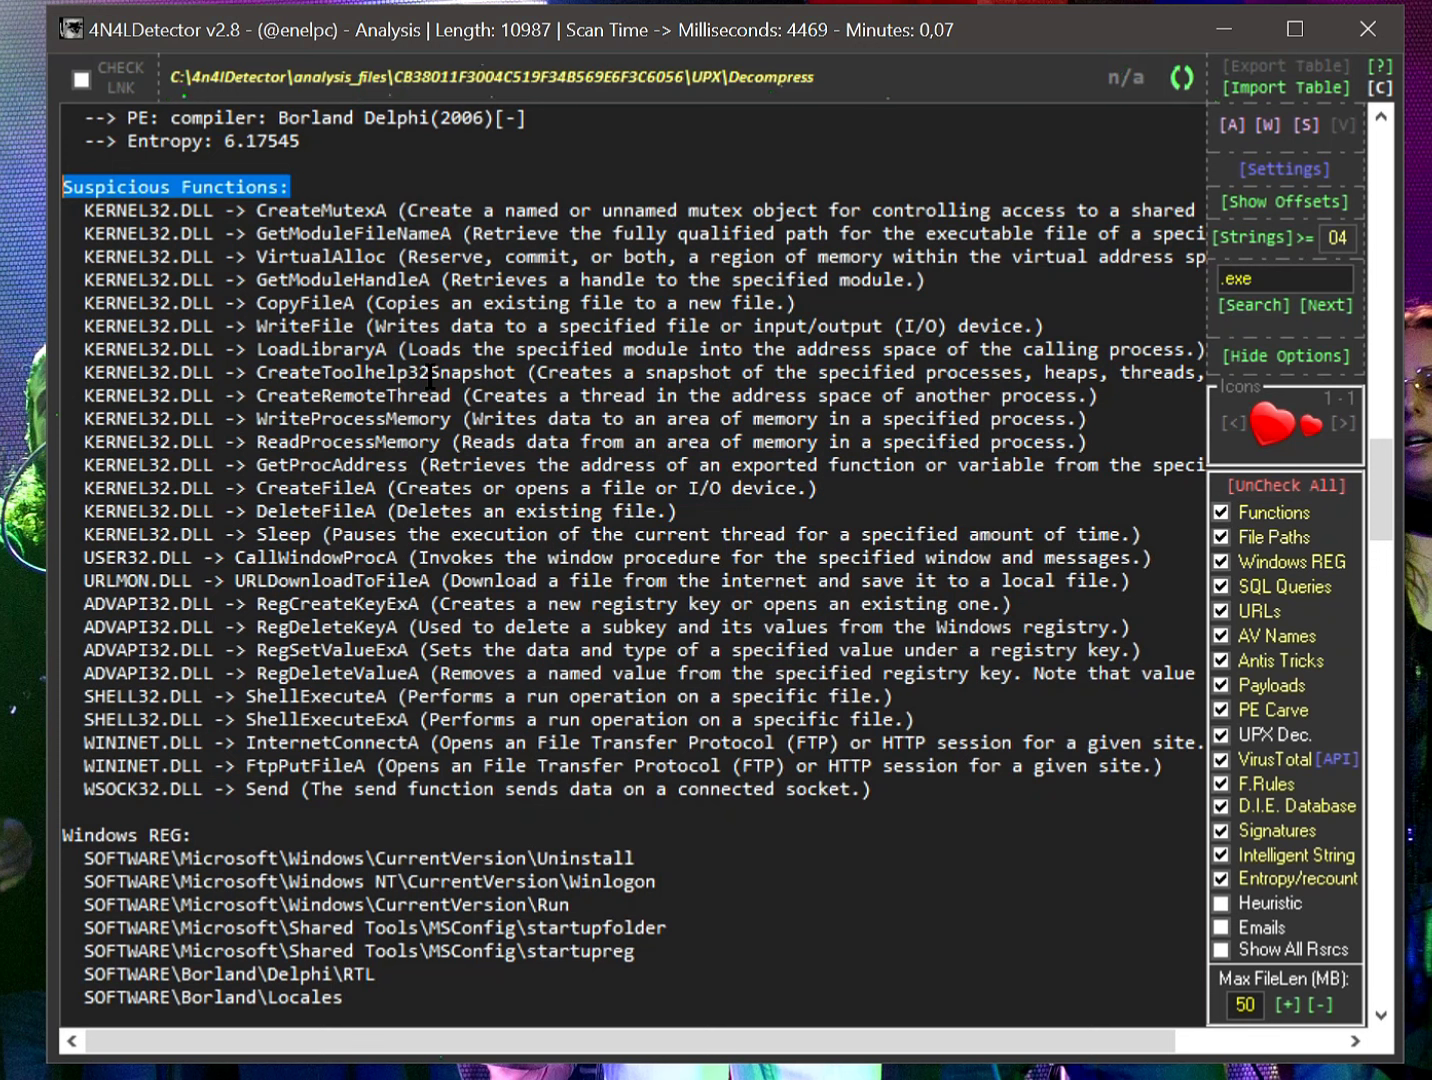
pyautogui.doubleClick(349, 210)
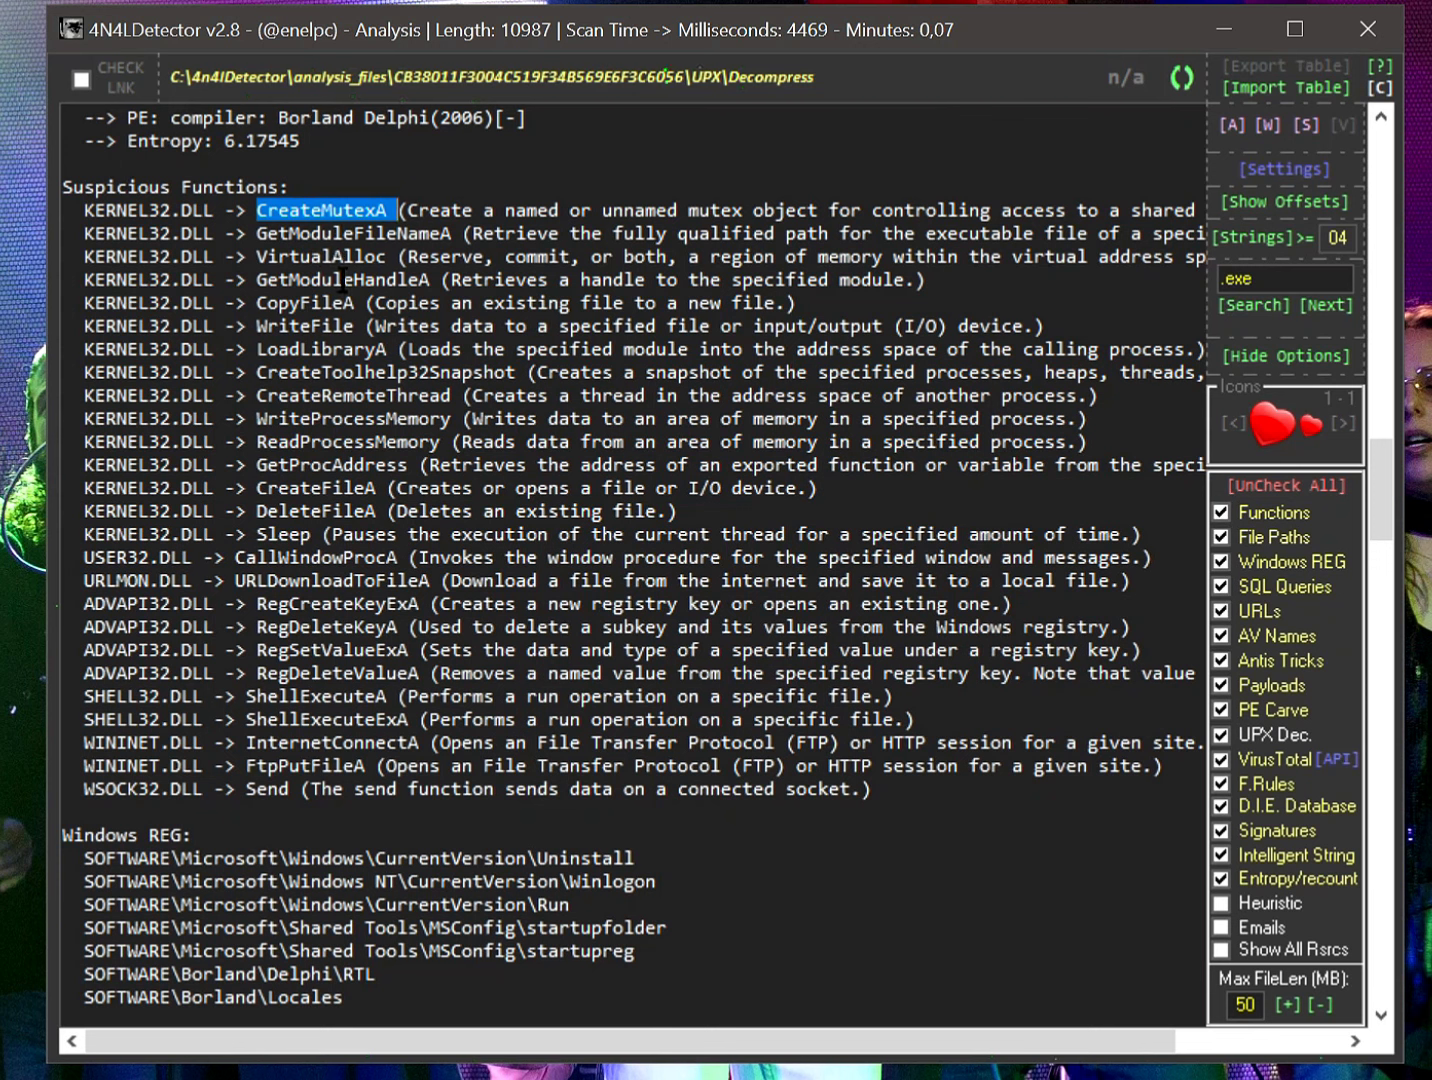
pyautogui.doubleClick(345, 258)
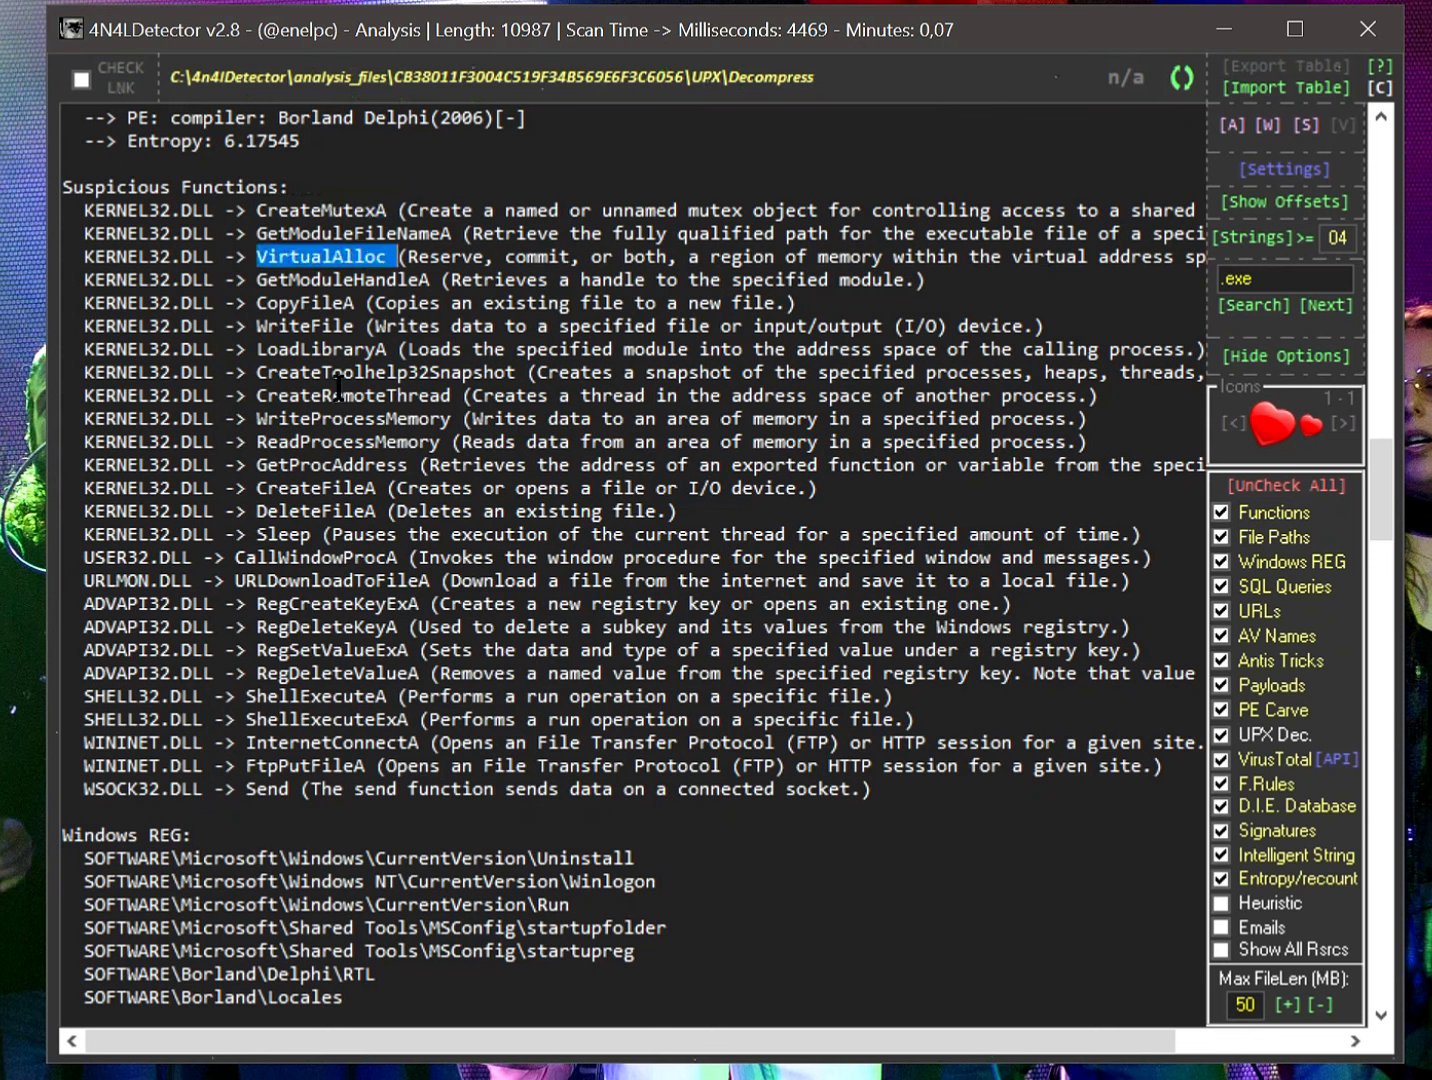
pyautogui.doubleClick(306, 303)
pyautogui.click(305, 322)
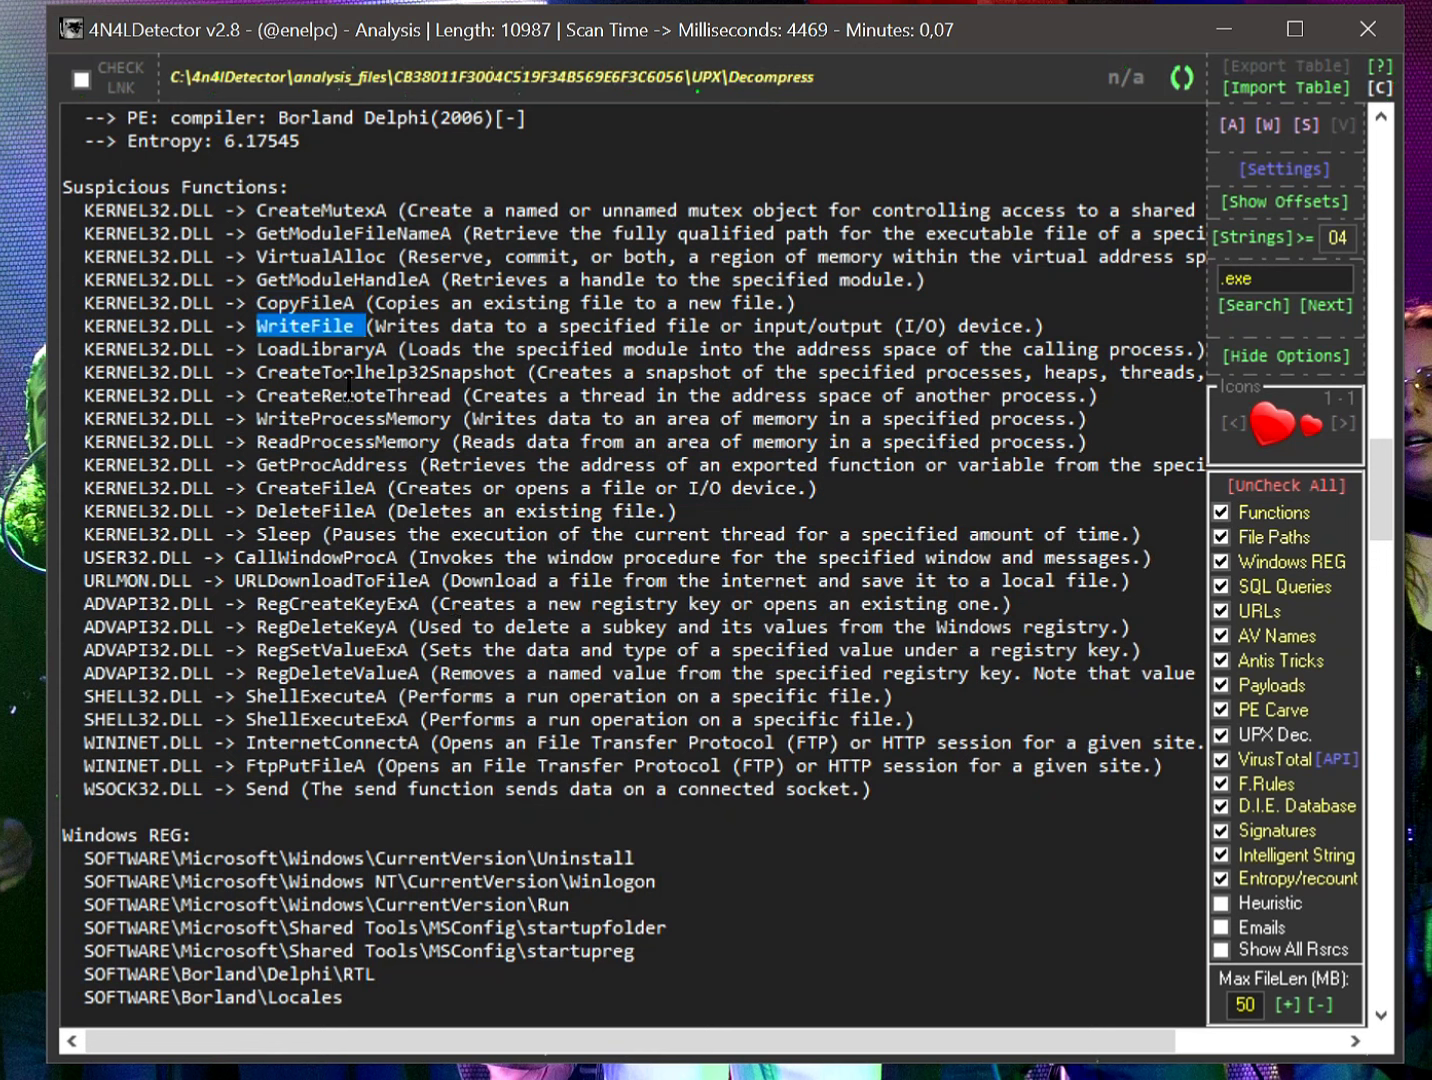
pyautogui.doubleClick(324, 349)
pyautogui.doubleClick(337, 372)
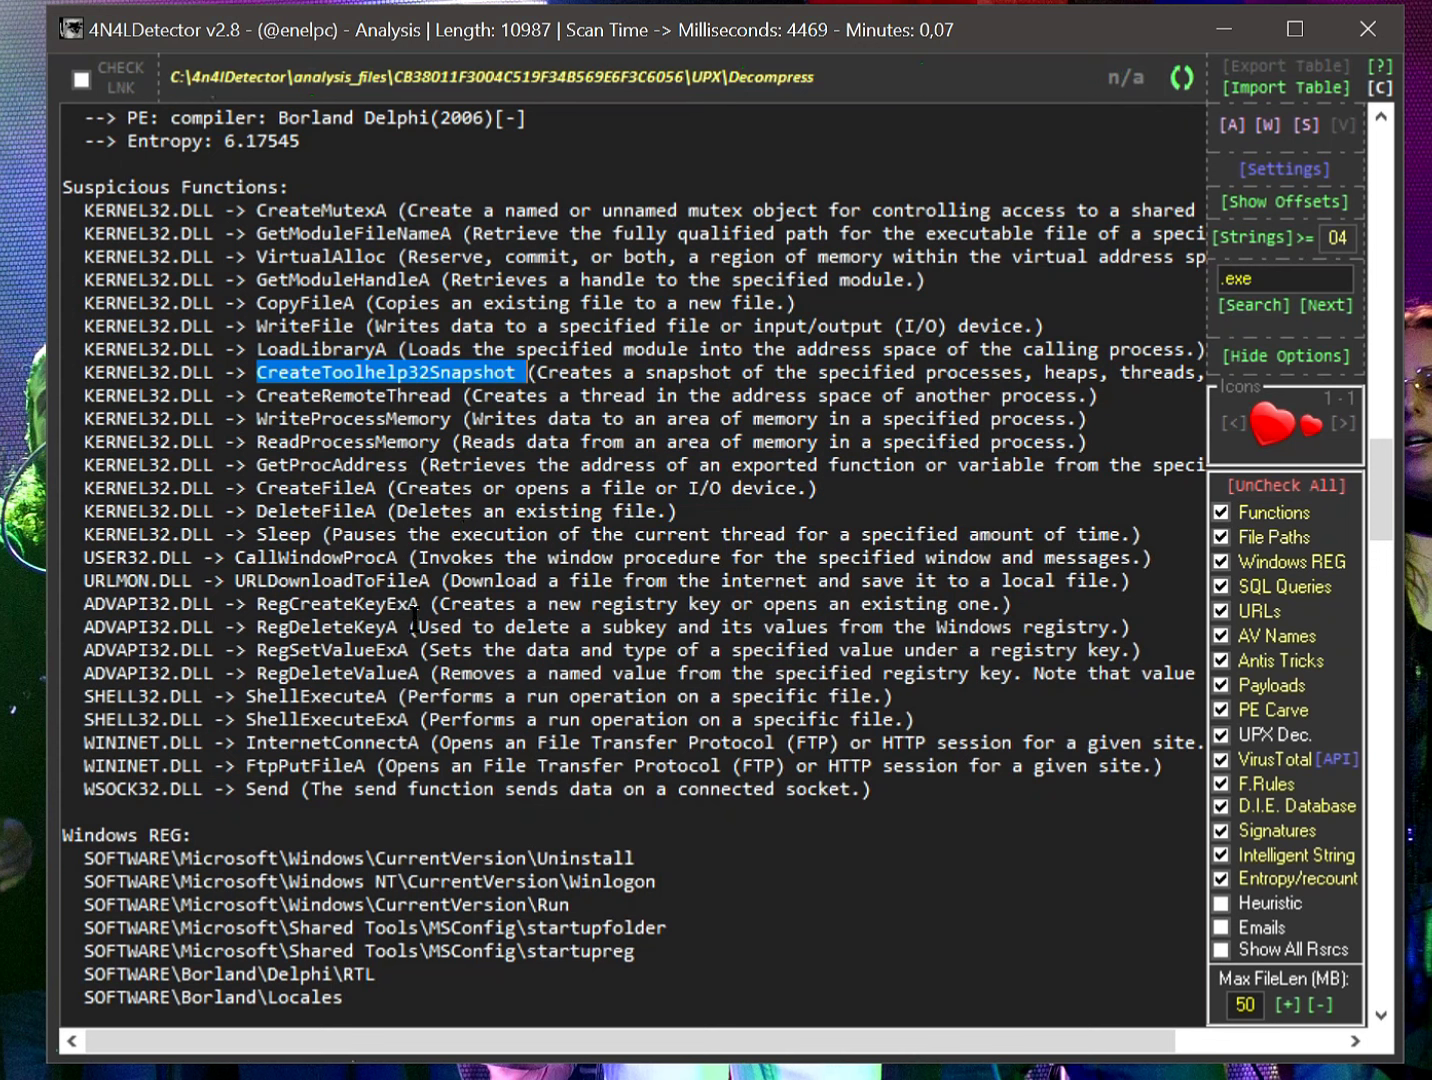
# Highlight WriteProcessMemory, ReadProcessMemory, DeleteFileA, Sleep and CallWindowProcA one after another in the suspicious functions list
pyautogui.doubleClick(366, 419)
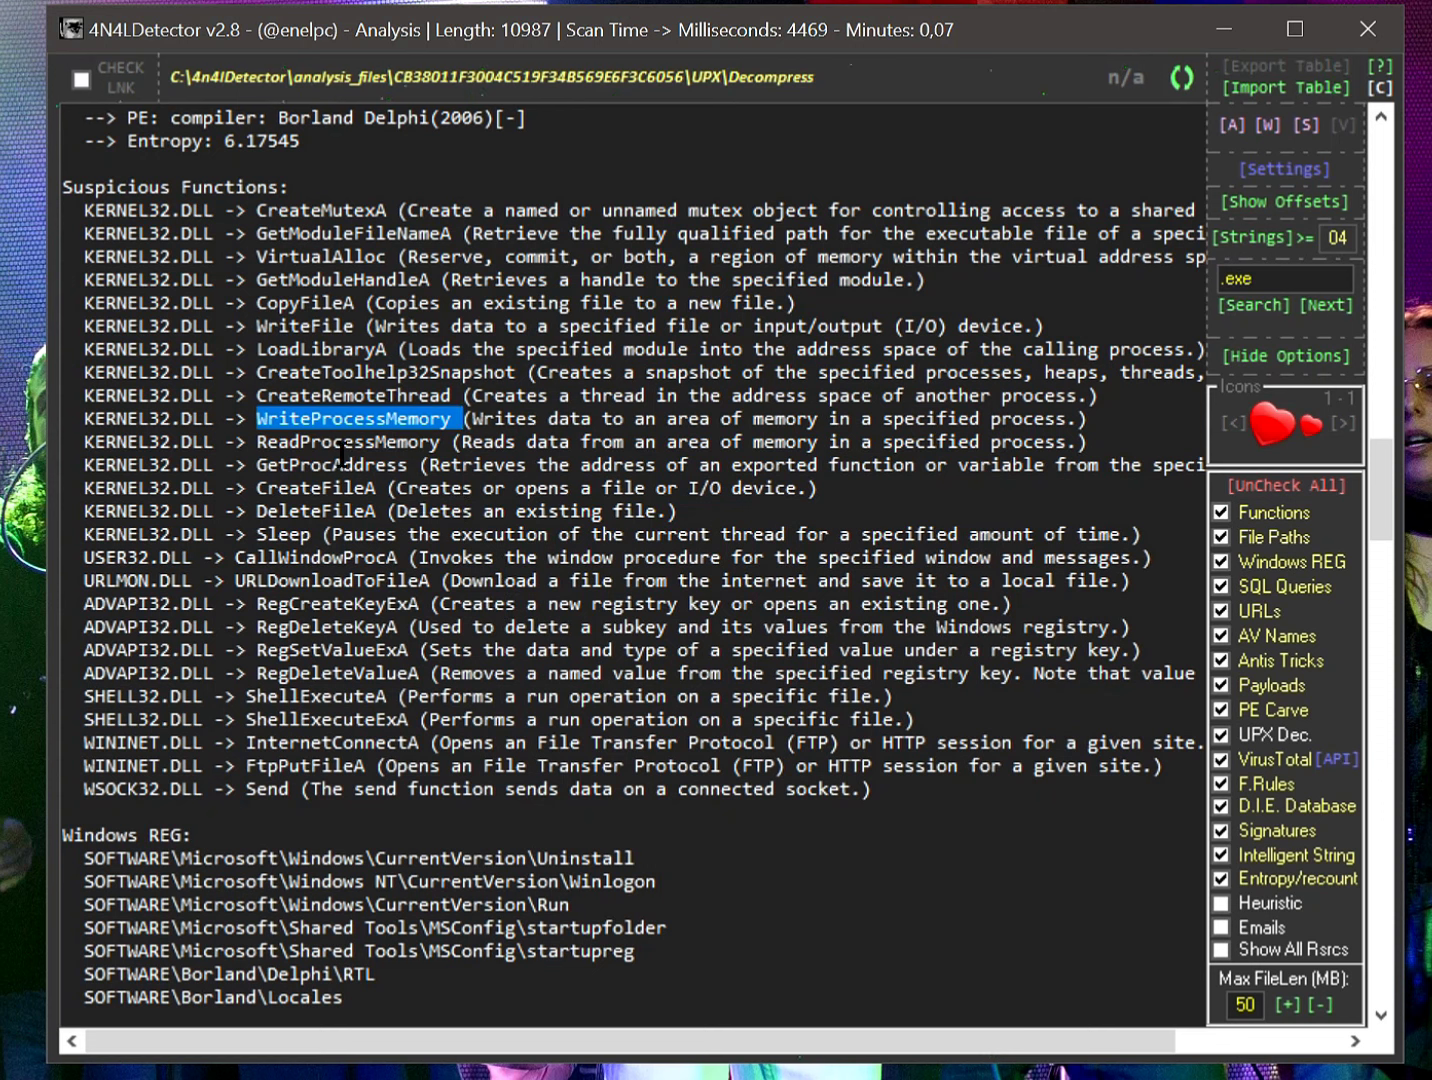
pyautogui.click(372, 420)
pyautogui.doubleClick(373, 420)
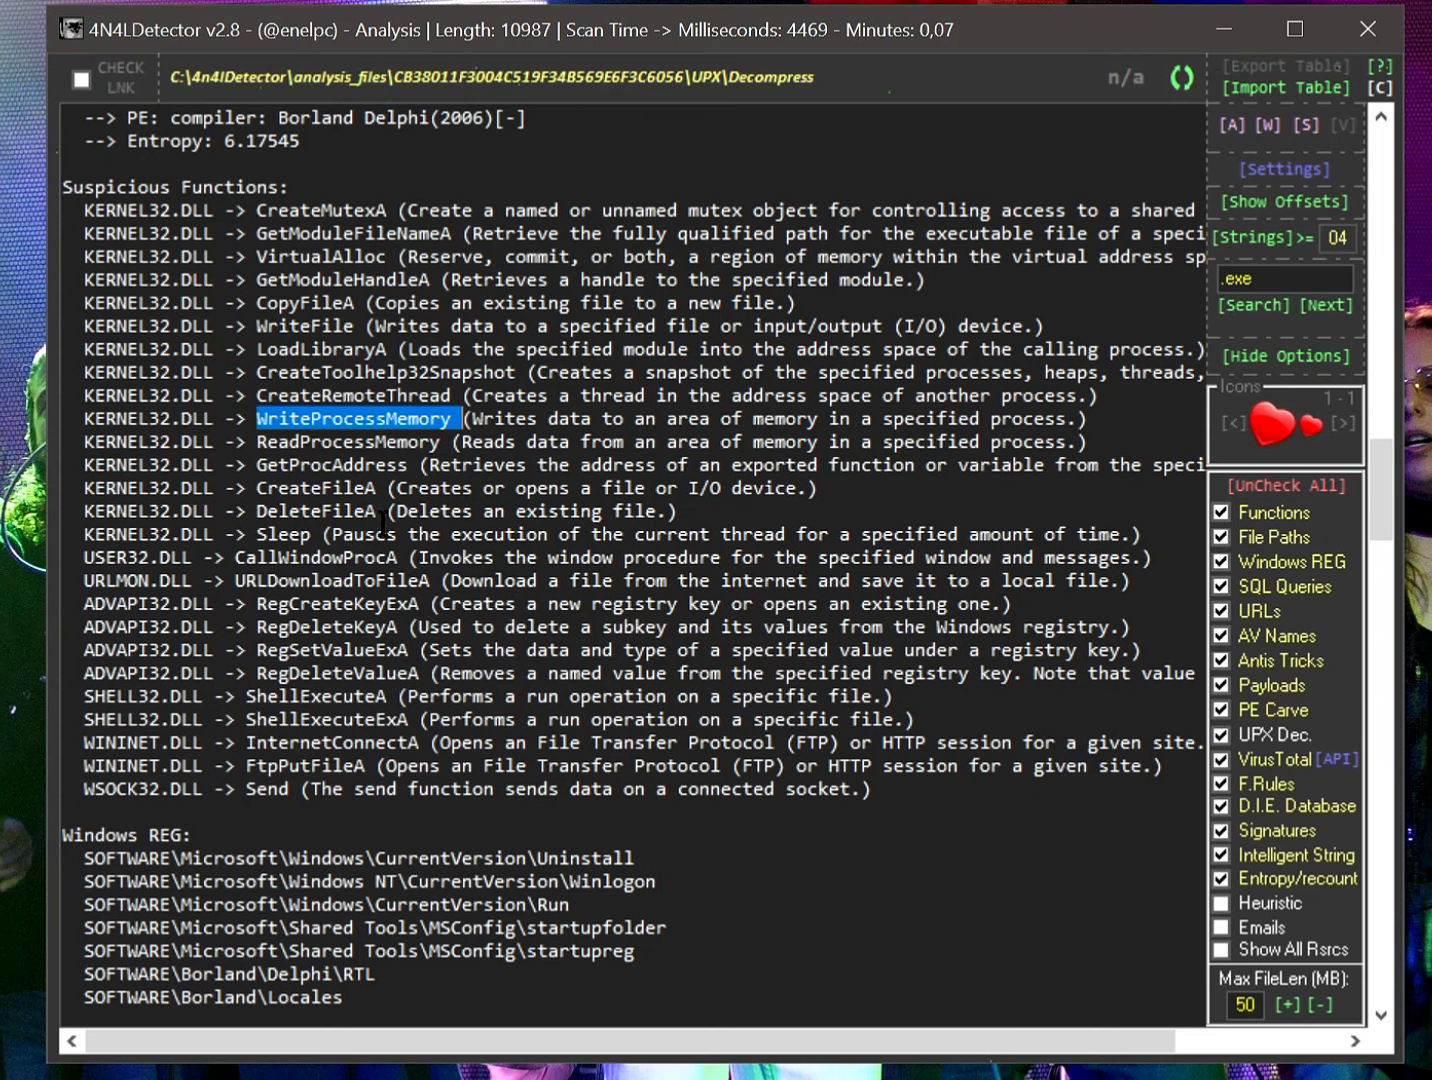
pyautogui.doubleClick(370, 442)
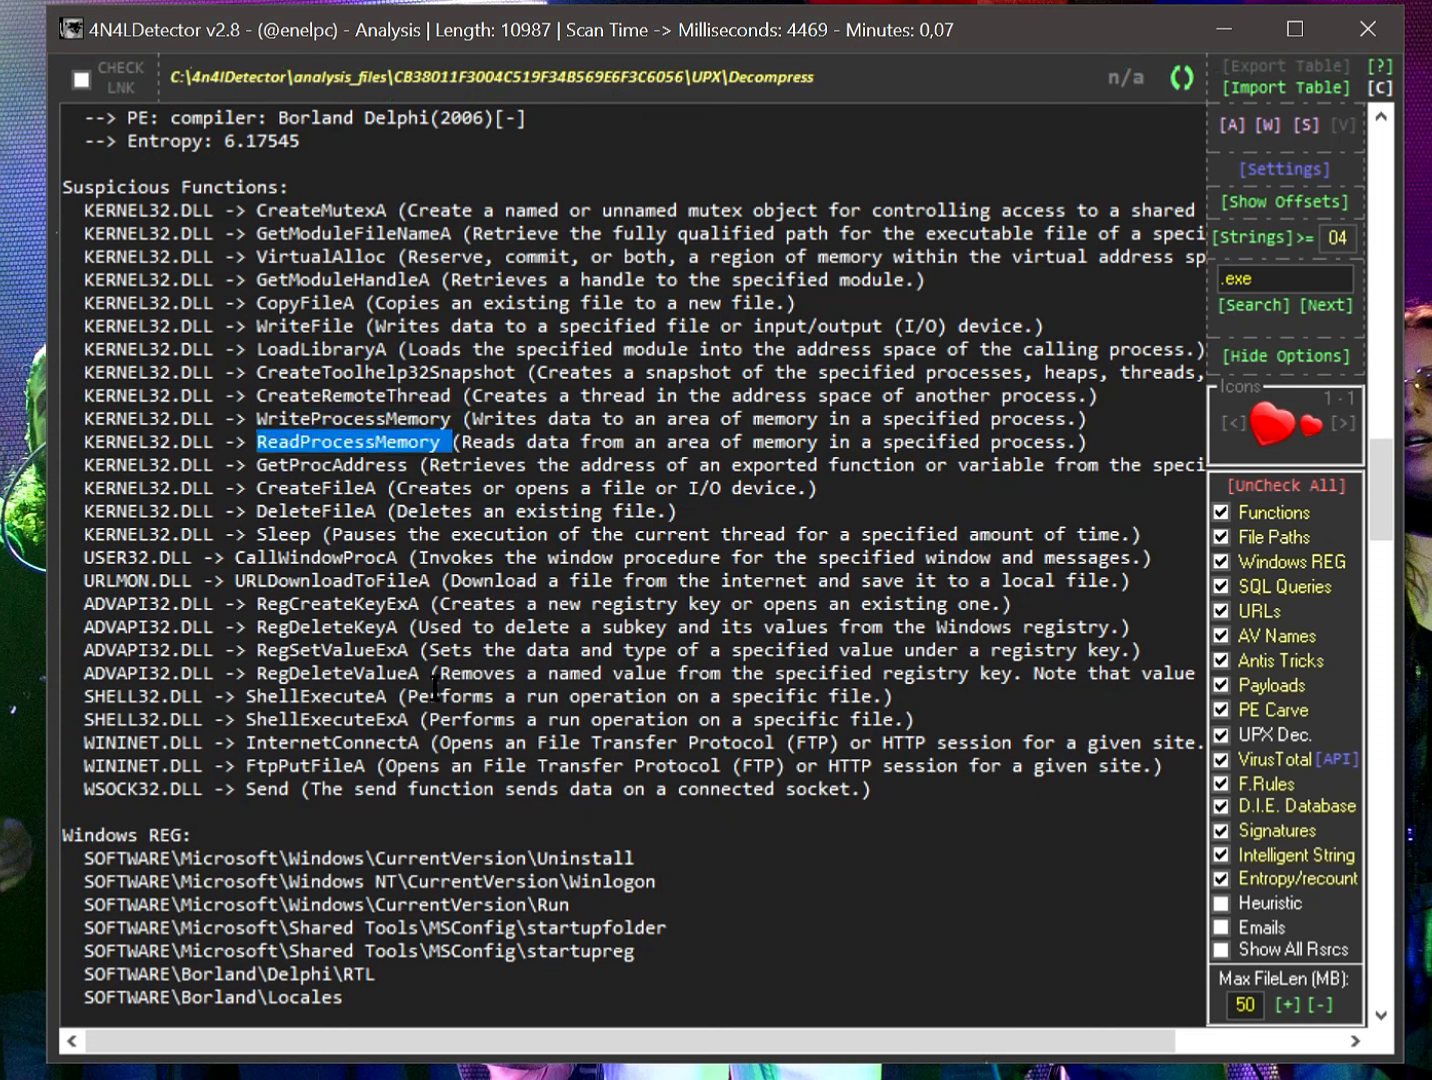
pyautogui.doubleClick(348, 512)
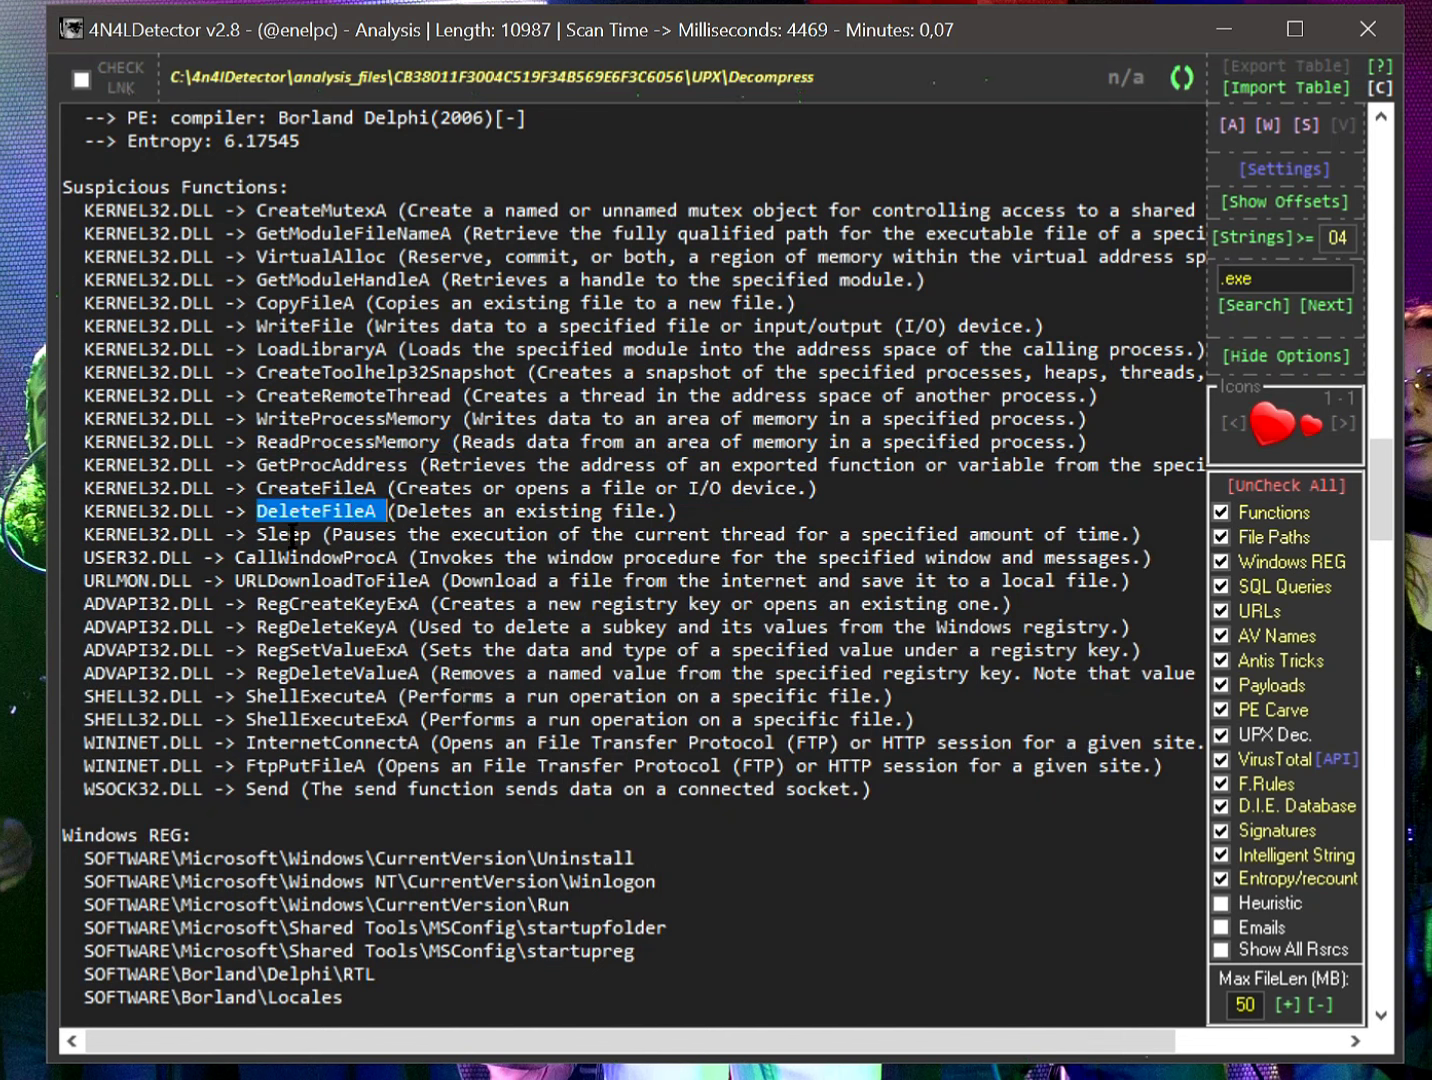
pyautogui.doubleClick(293, 536)
pyautogui.click(334, 558)
pyautogui.doubleClick(335, 558)
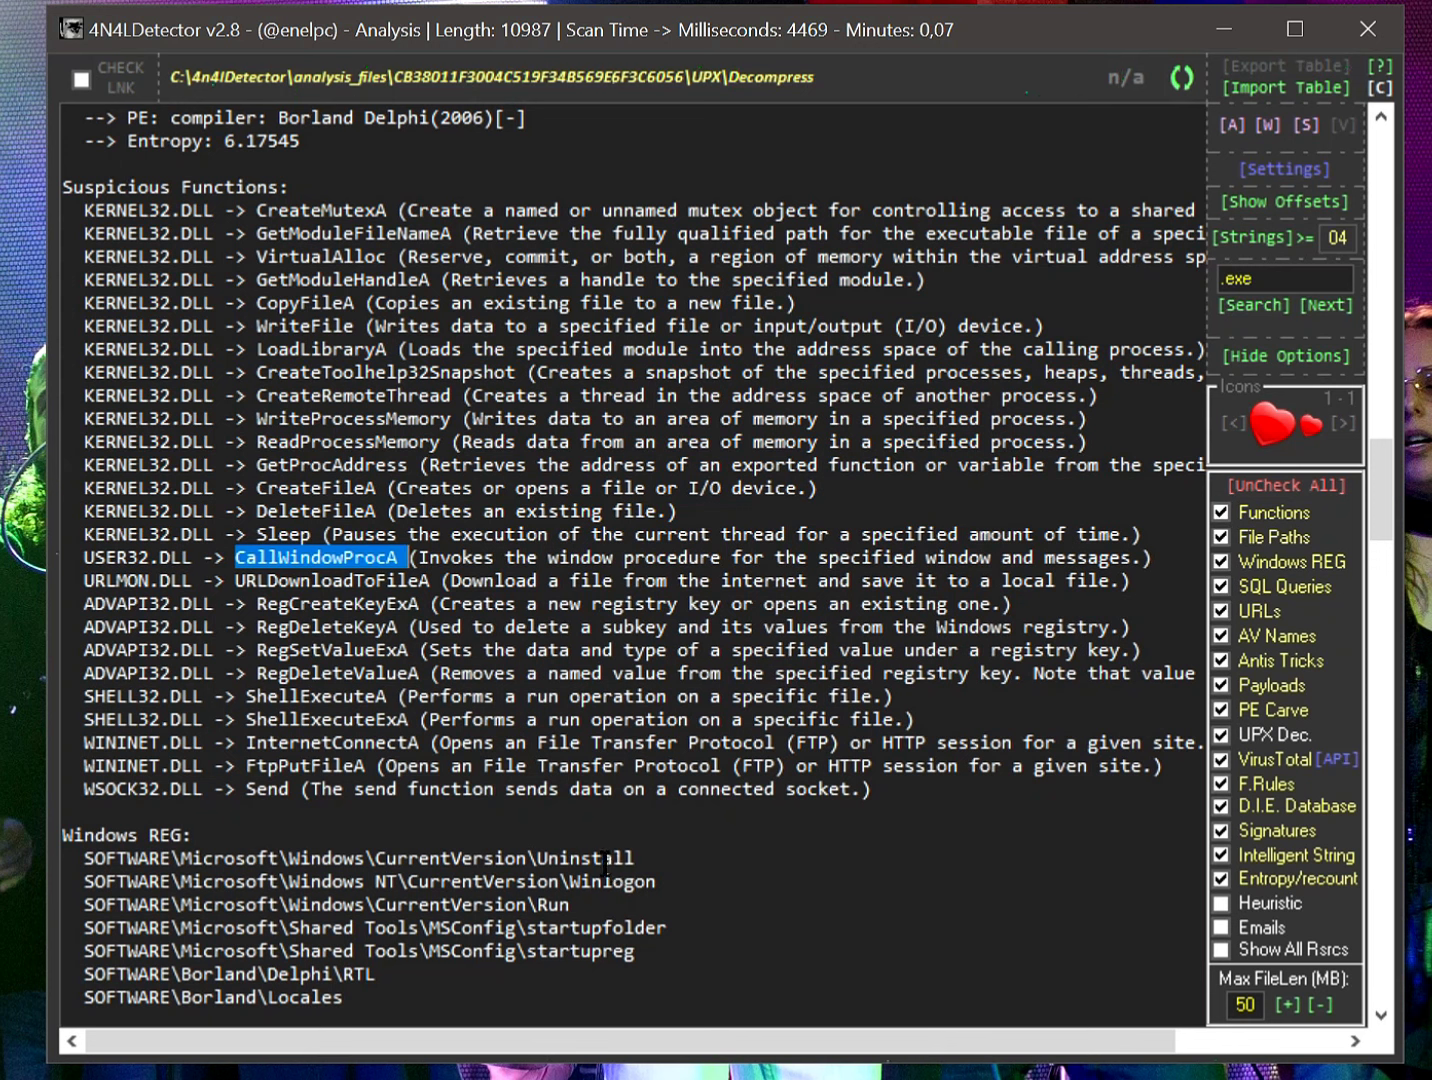
# Highlight URLDownloadToFileA, RegCreateKeyExA, ShellExecuteA, ShellExecuteExA, InternetConnectA and FtpPutFileA individually among the suspicious functions
pyautogui.doubleClick(327, 582)
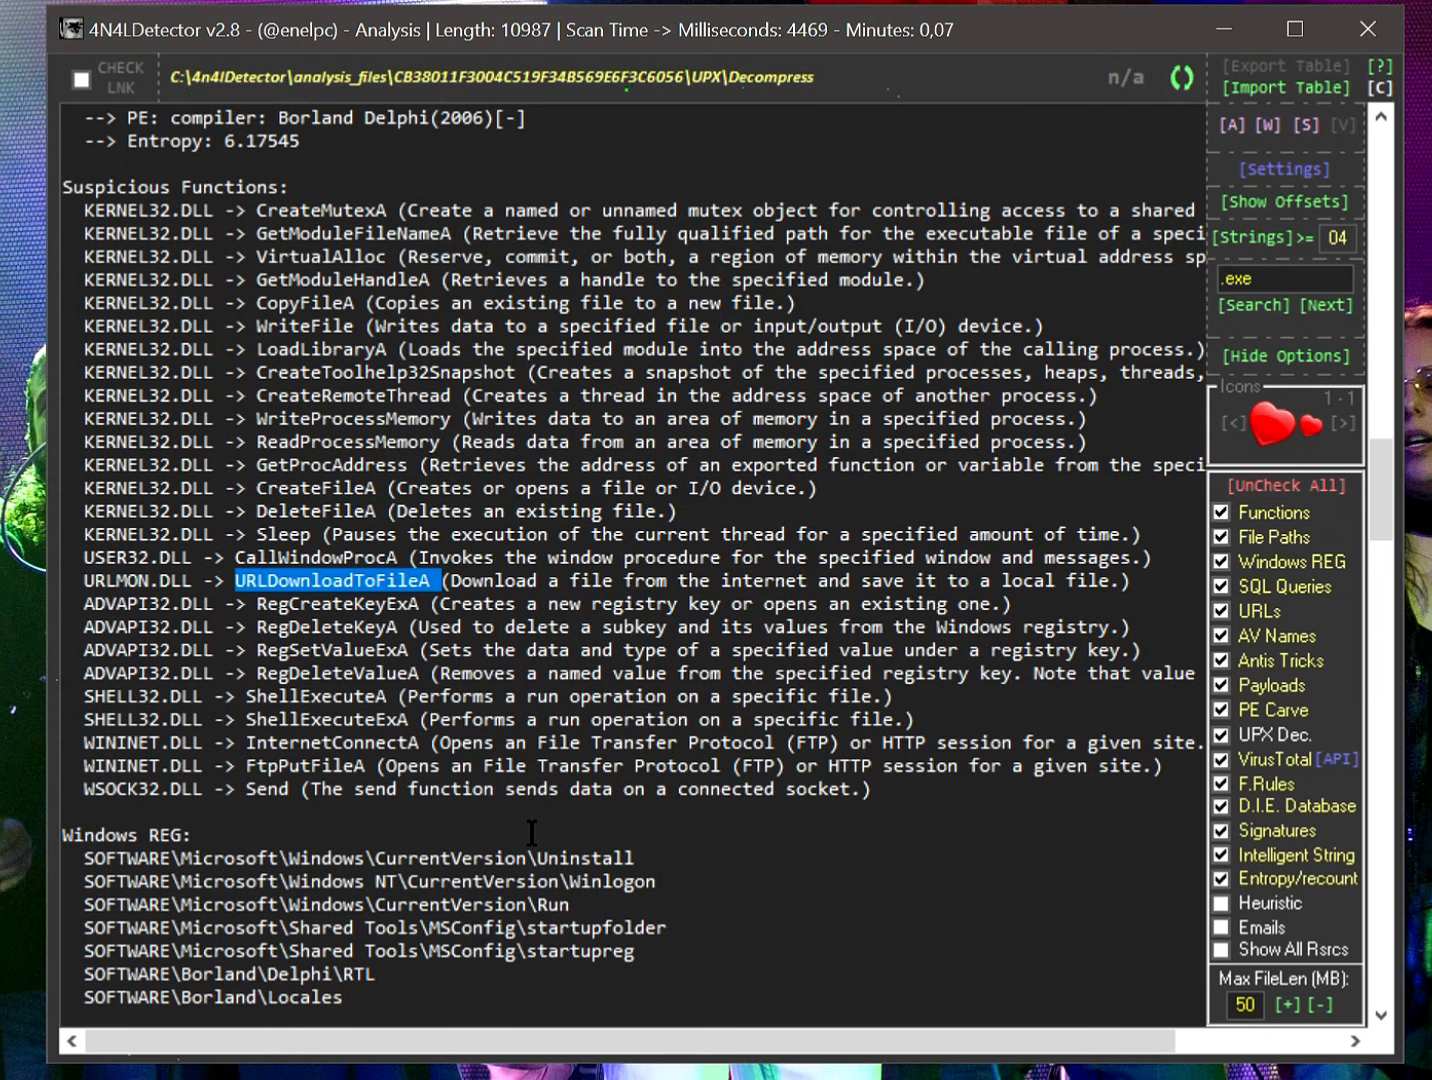
pyautogui.doubleClick(336, 696)
pyautogui.doubleClick(345, 604)
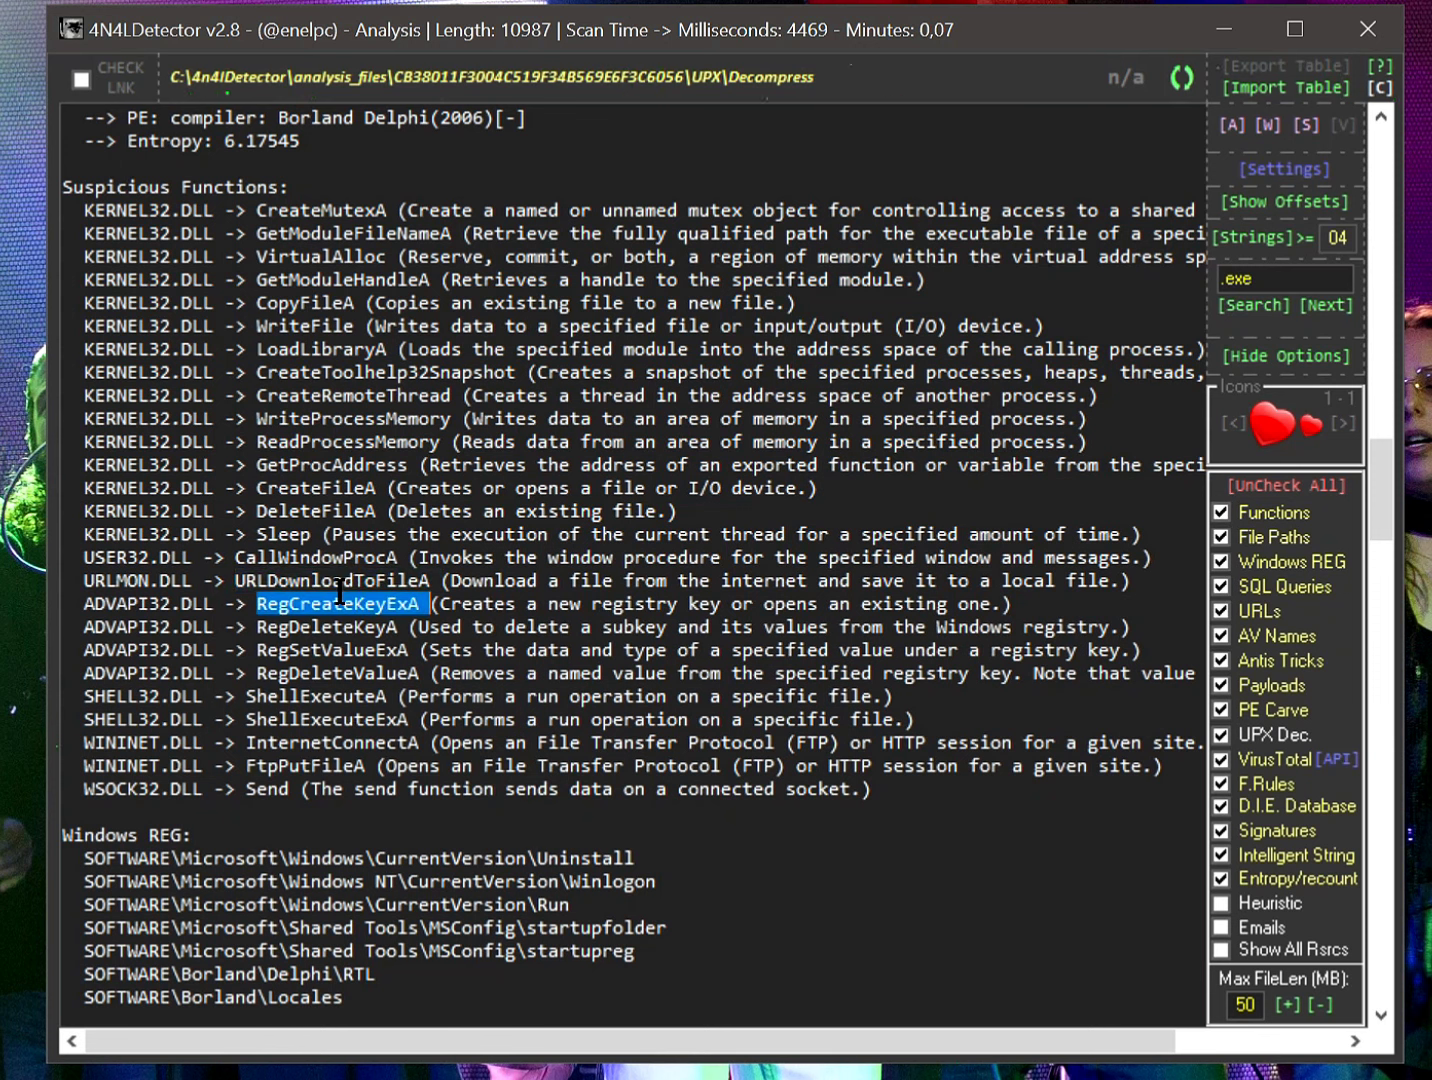
pyautogui.doubleClick(340, 582)
pyautogui.doubleClick(323, 696)
pyautogui.doubleClick(330, 719)
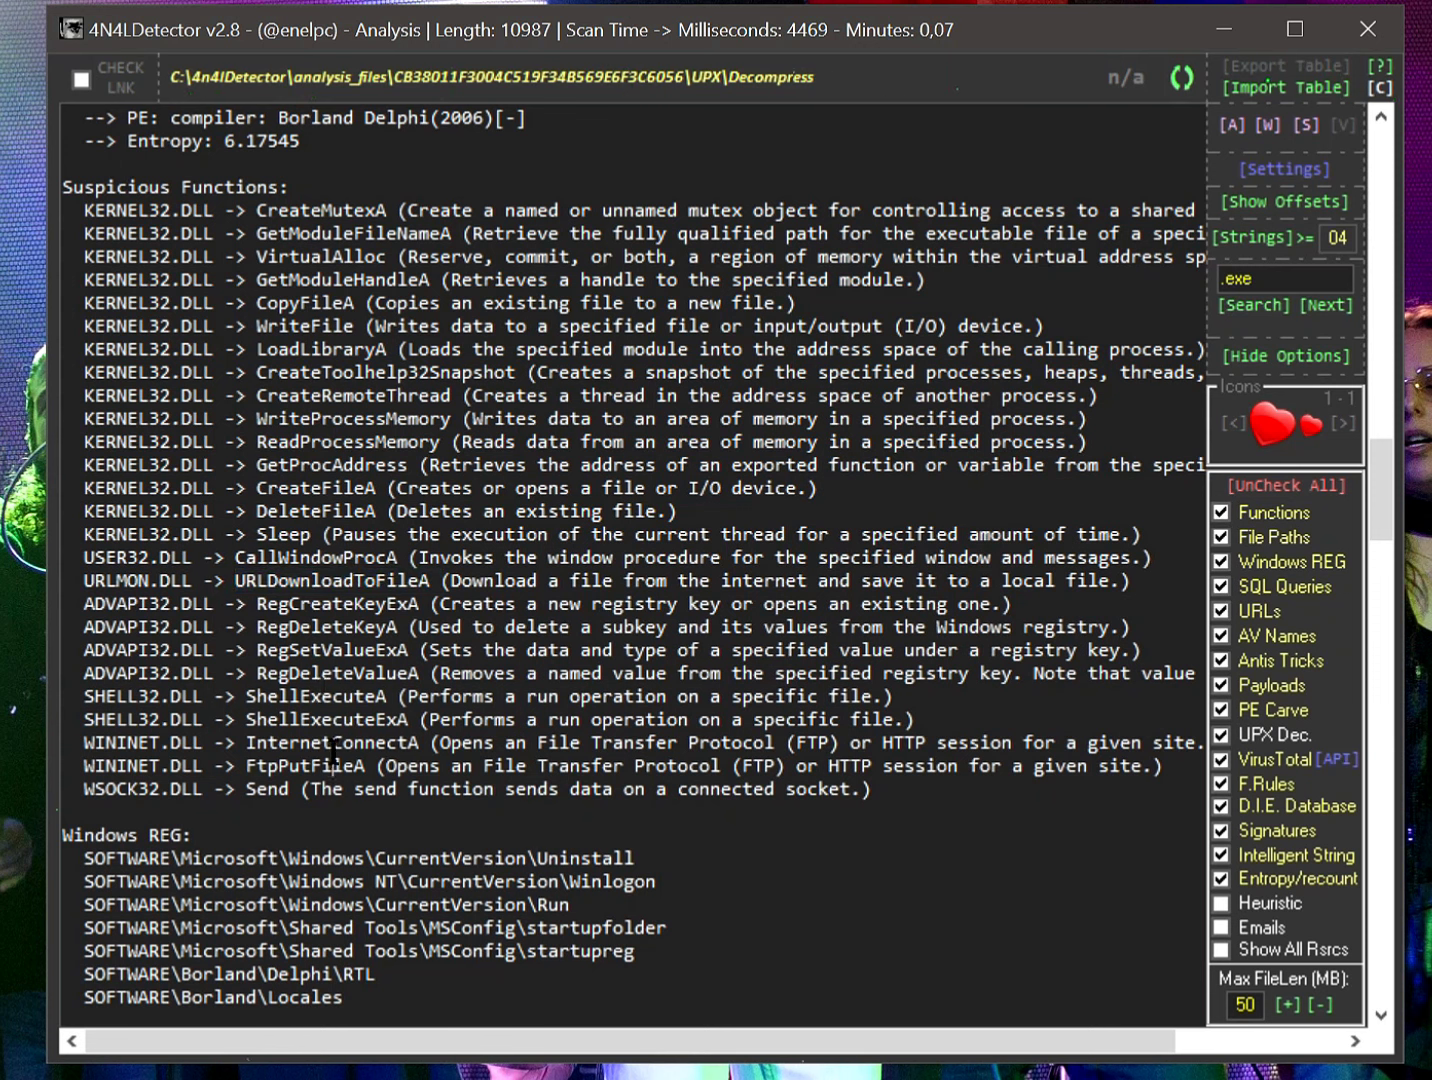
pyautogui.doubleClick(333, 765)
pyautogui.doubleClick(339, 741)
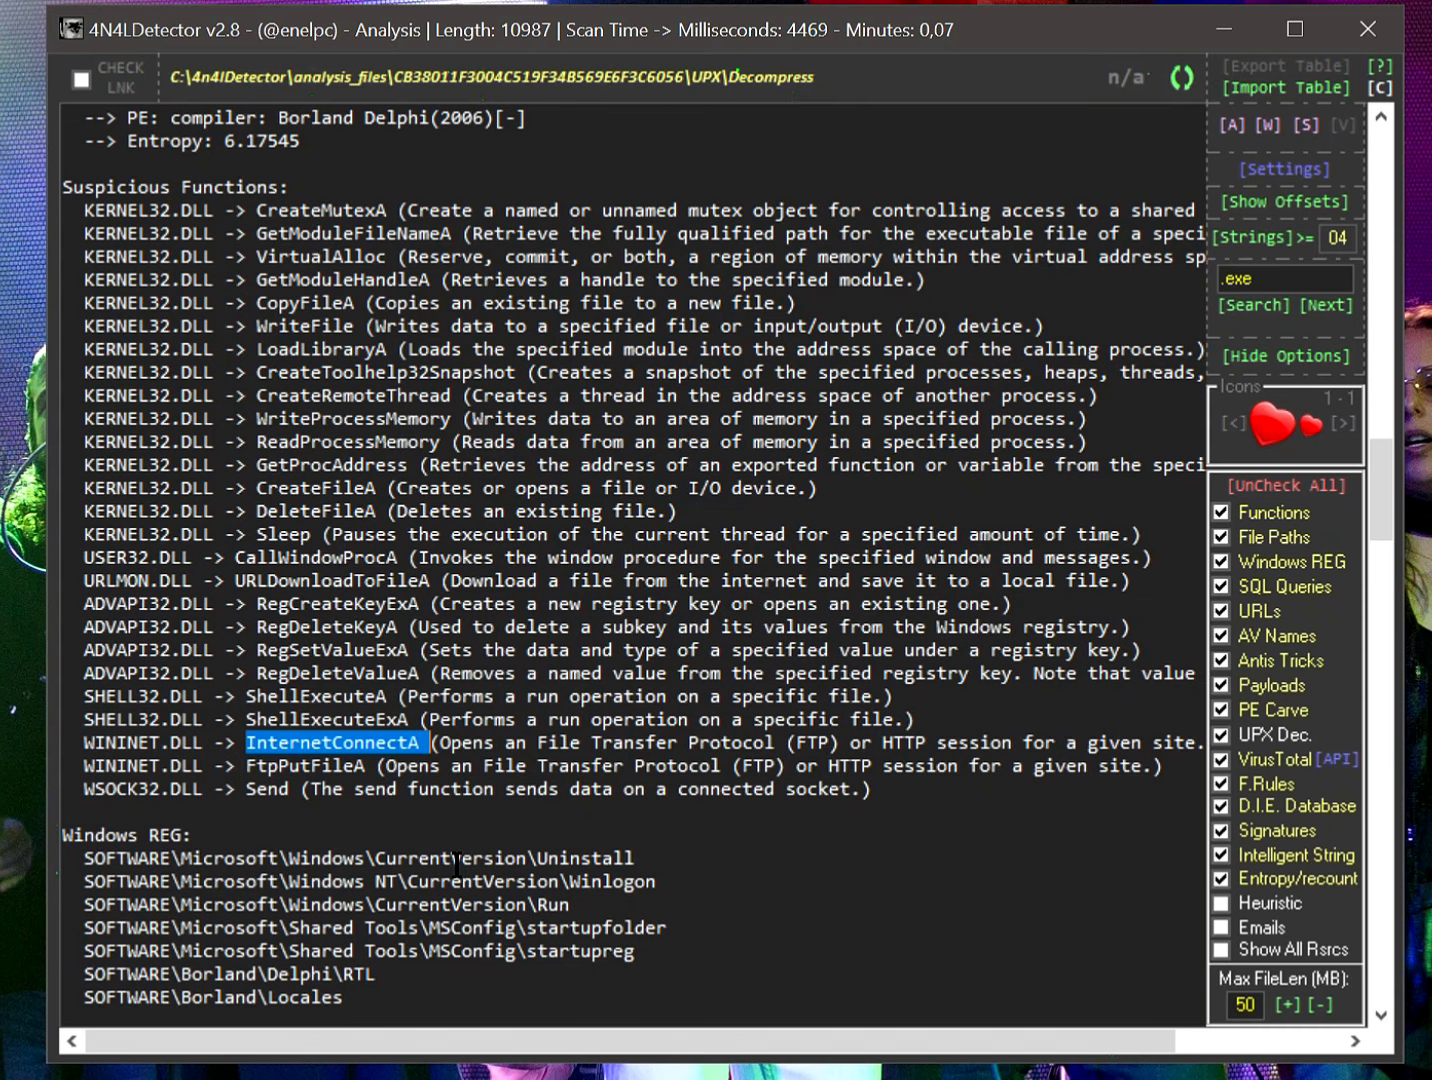
pyautogui.doubleClick(322, 767)
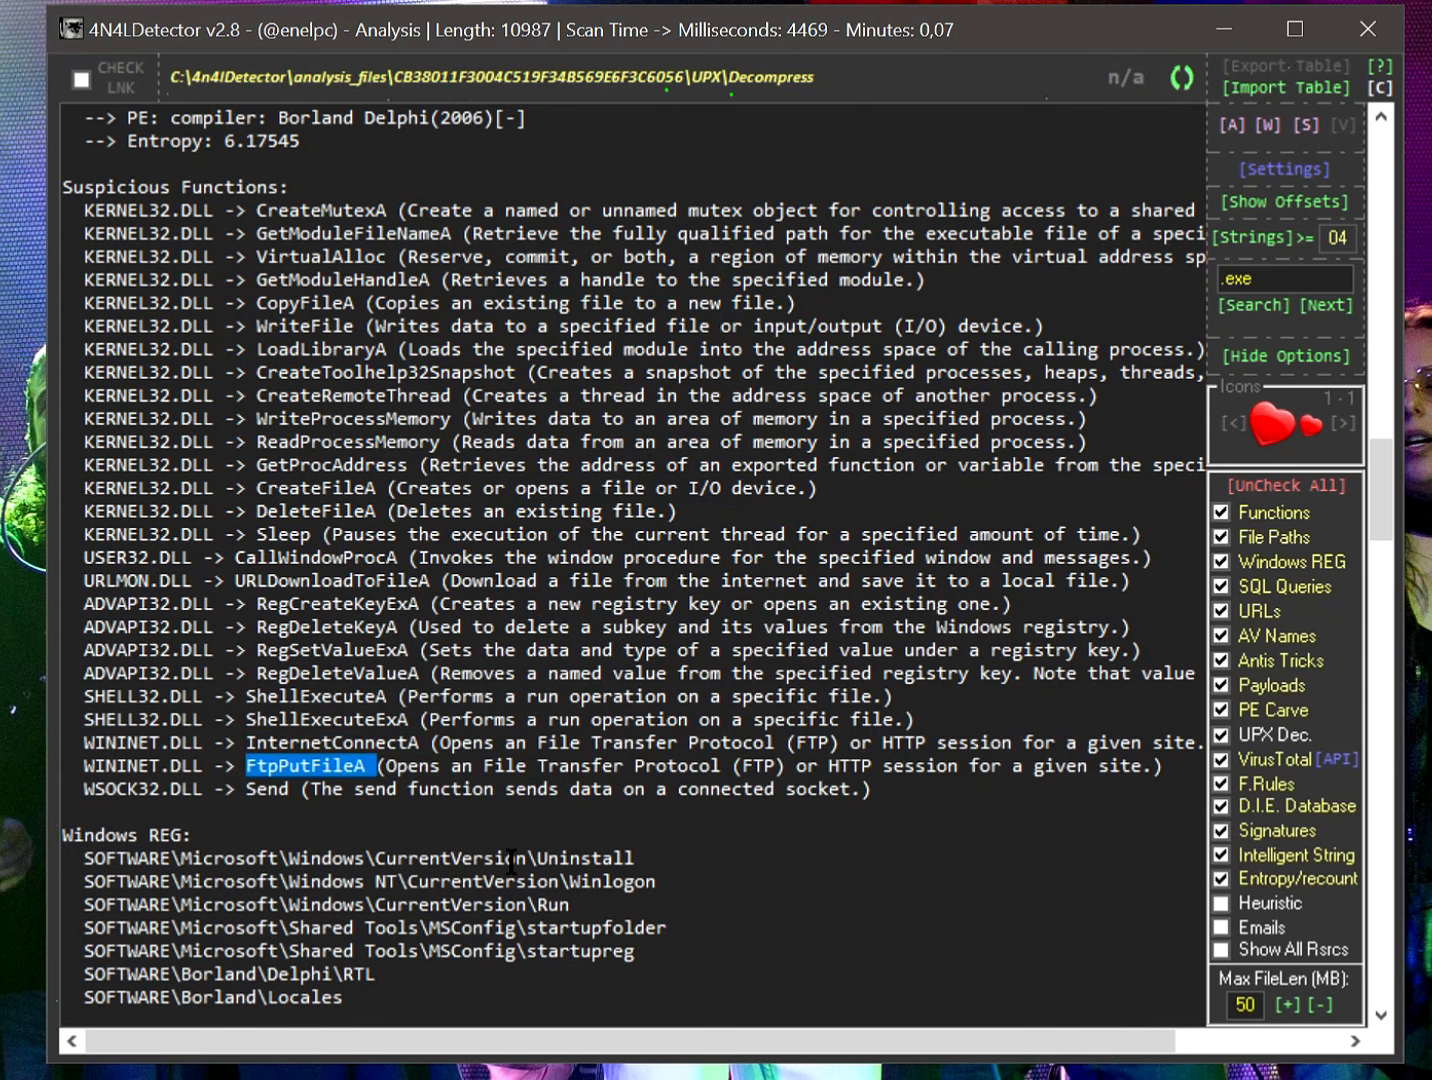
# Highlight the Windows REG heading and the SOFTWARE\Borland\Delphi\RTL registry path beneath it
pyautogui.scroll(-3, 457, 700)
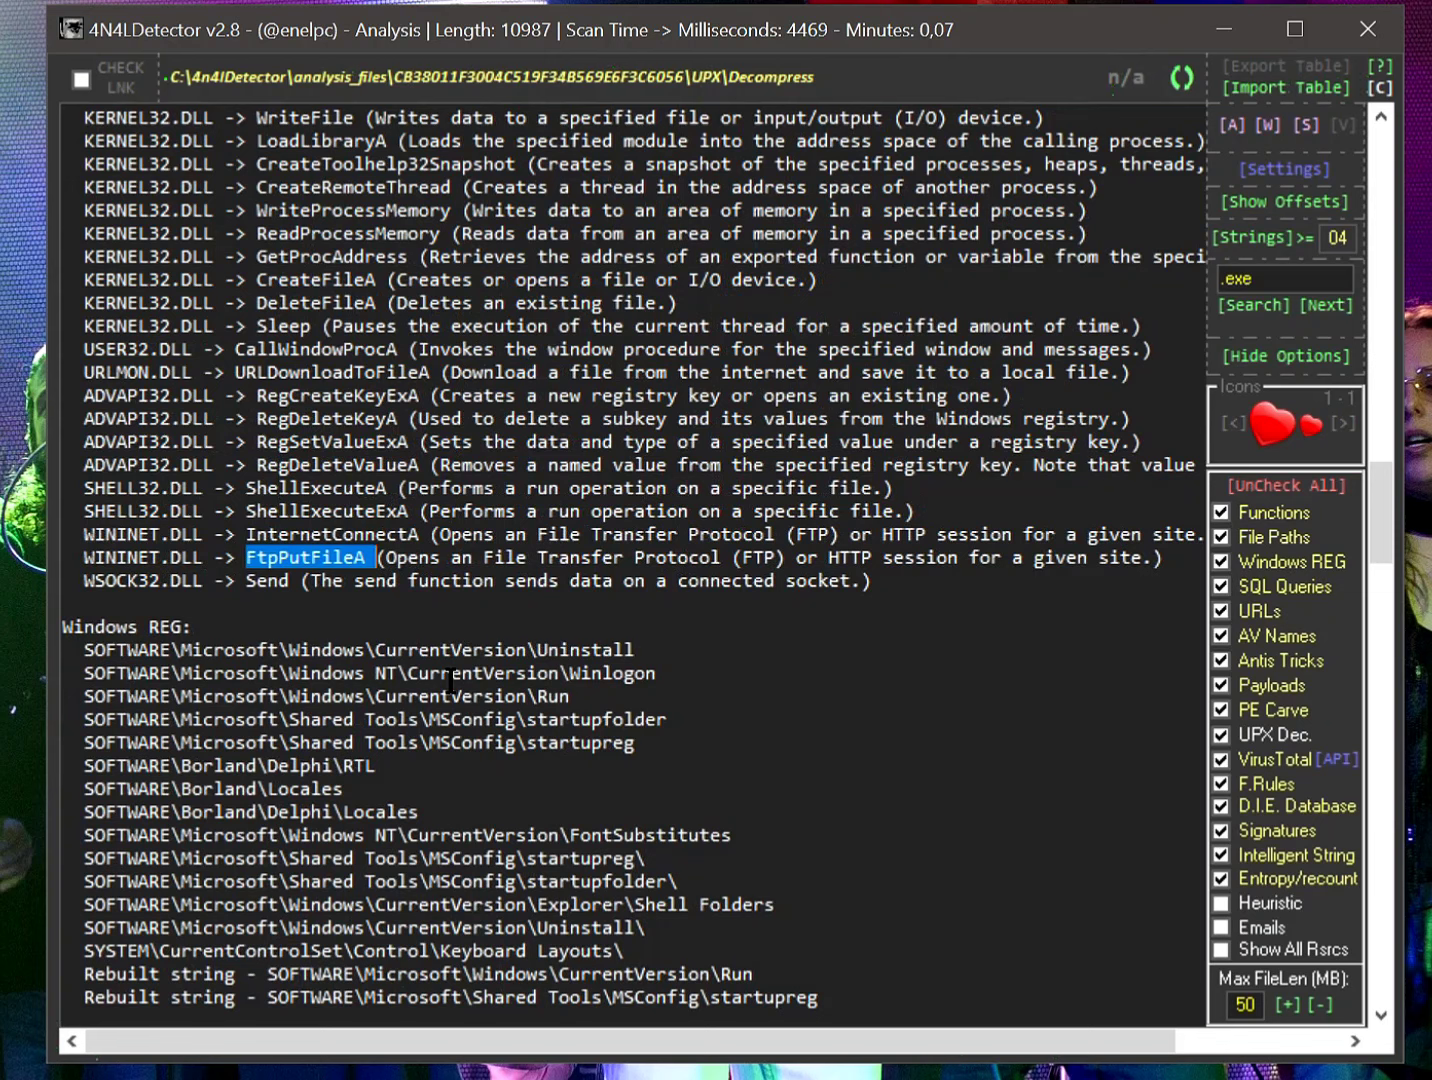
pyautogui.scroll(-5, 585, 642)
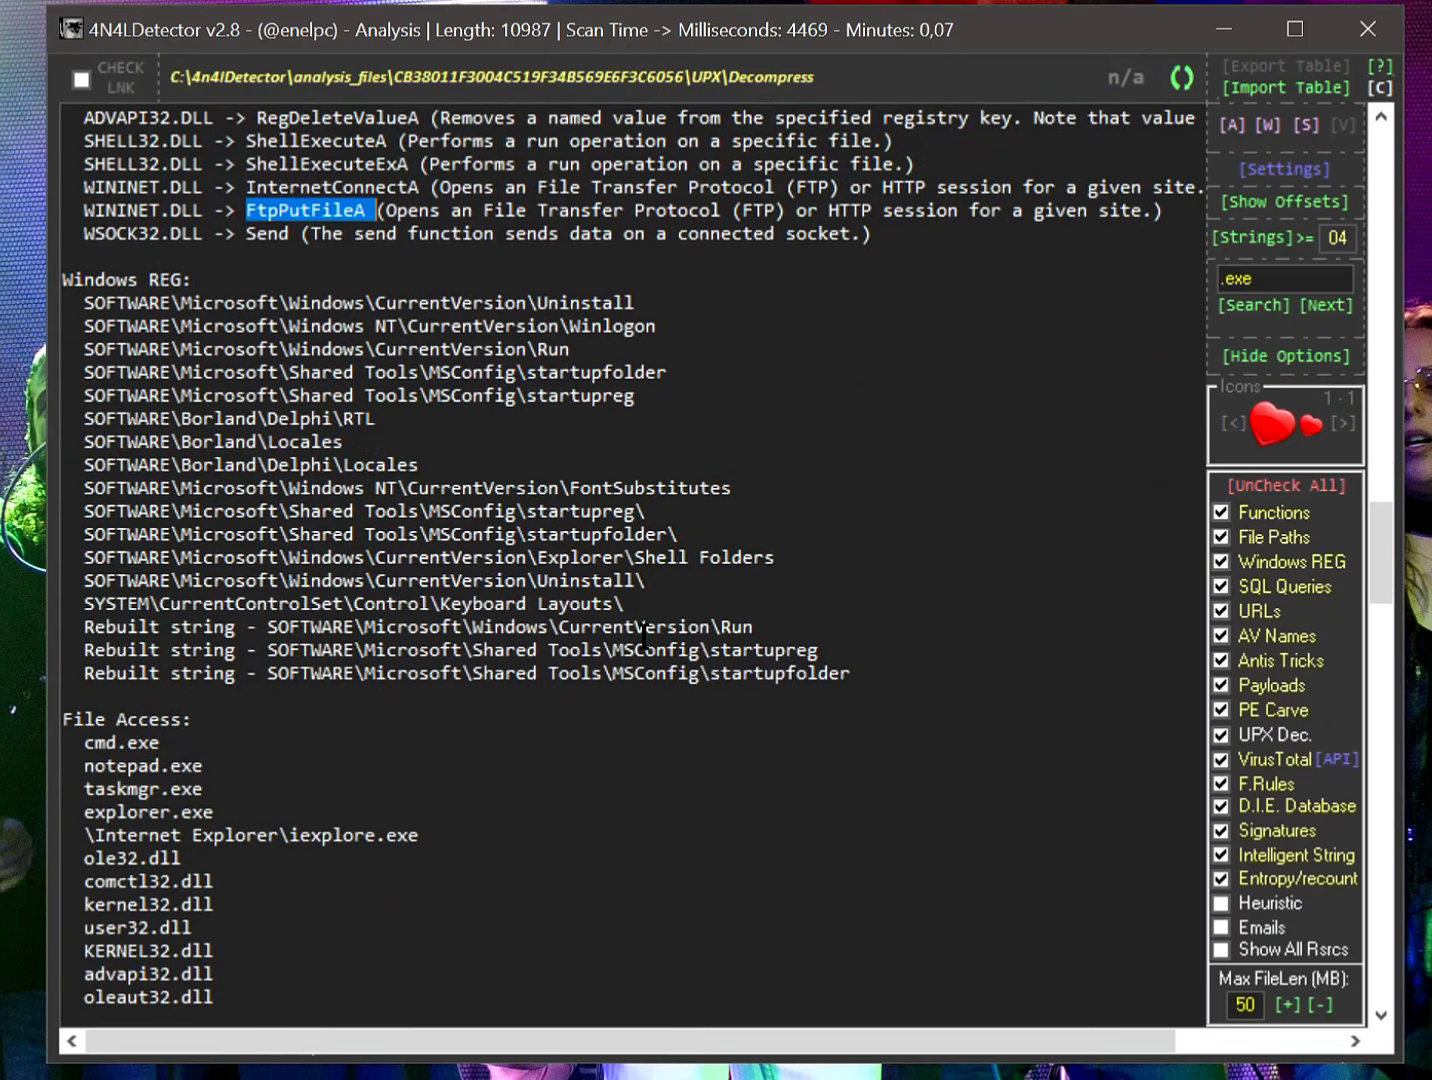
pyautogui.moveTo(203, 283); pyautogui.dragTo(62, 278)
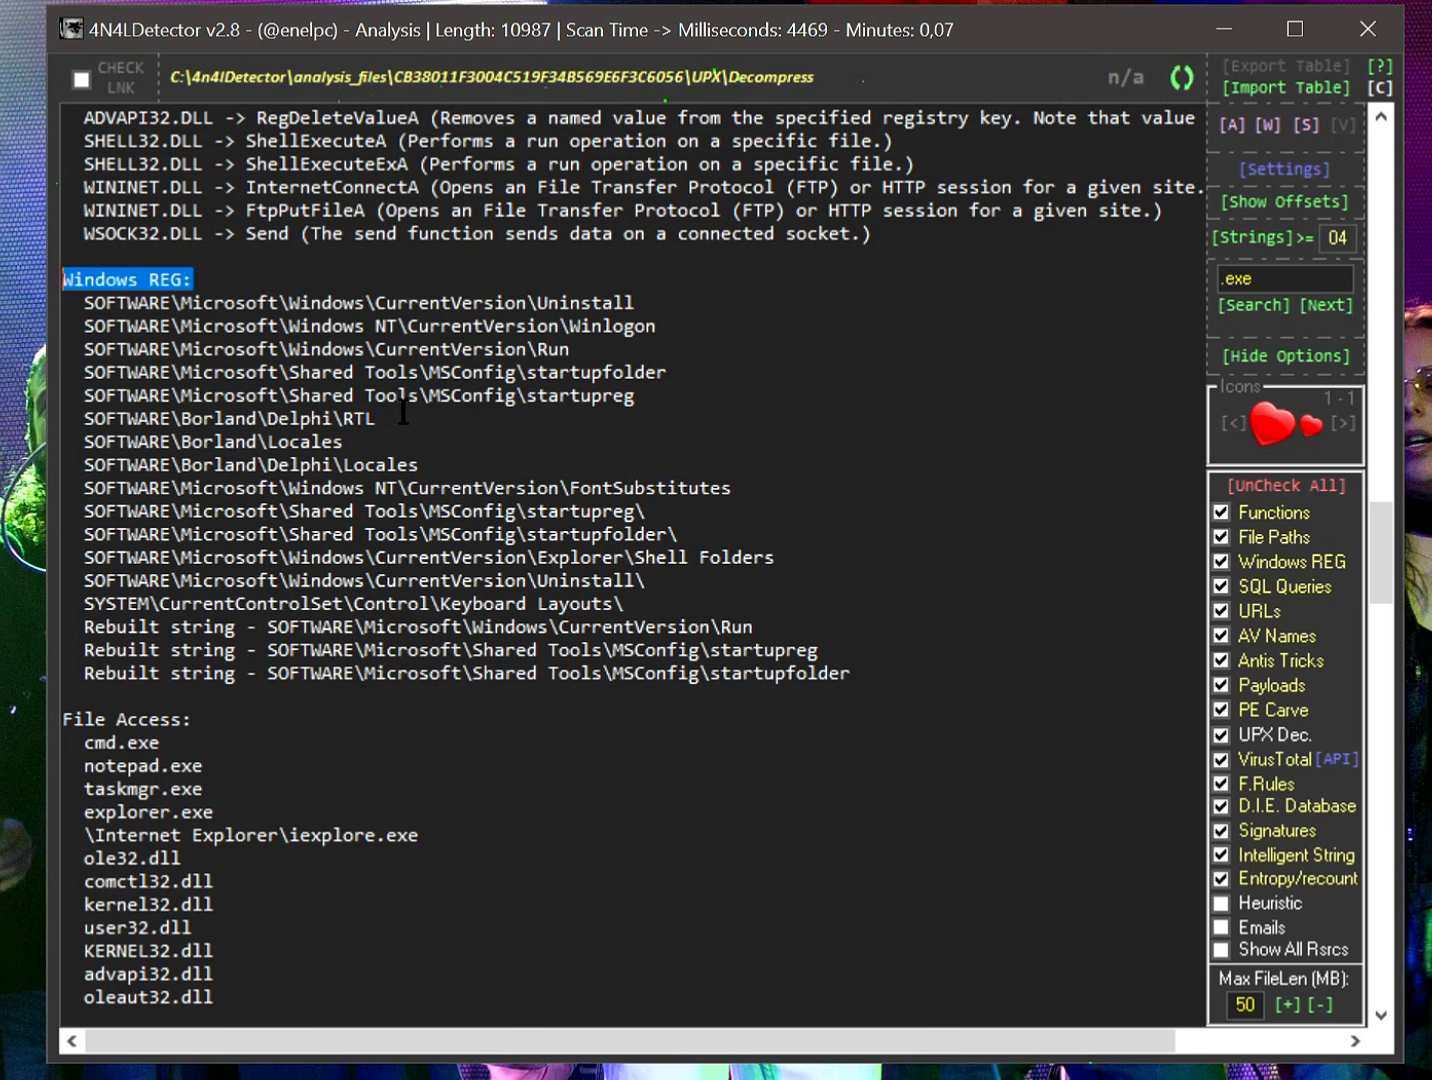
pyautogui.moveTo(377, 419); pyautogui.dragTo(56, 416)
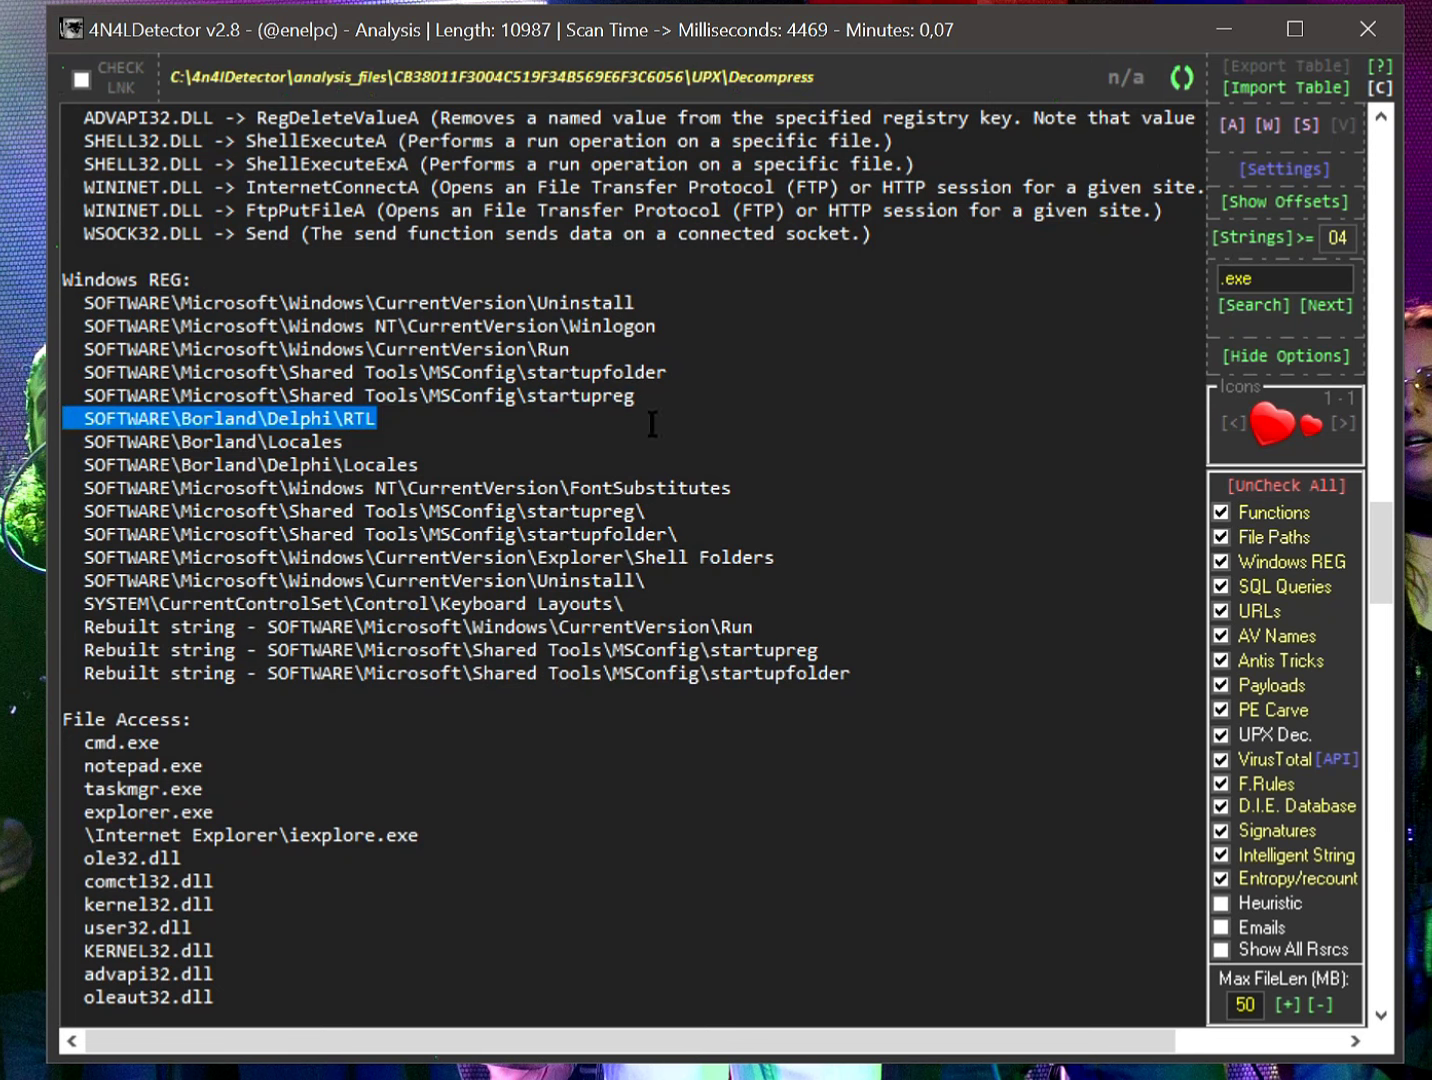
# Highlight the complete list of Windows REG paths, then the Winlogon key in its entry
pyautogui.moveTo(88, 303); pyautogui.dragTo(892, 673)
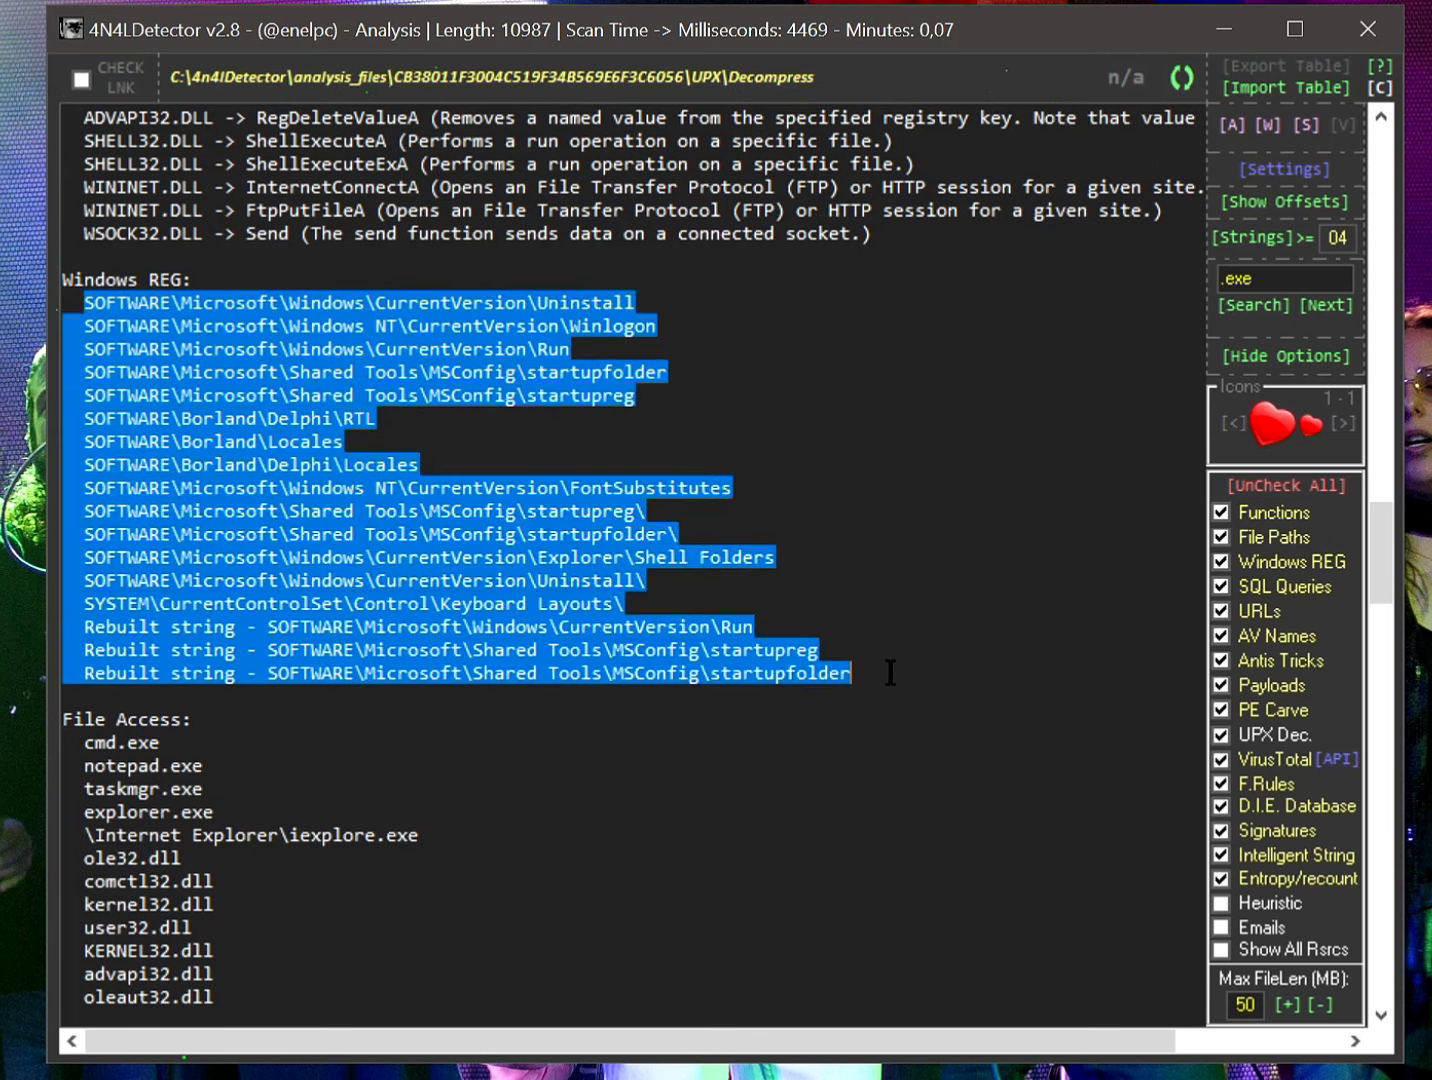
pyautogui.click(890, 674)
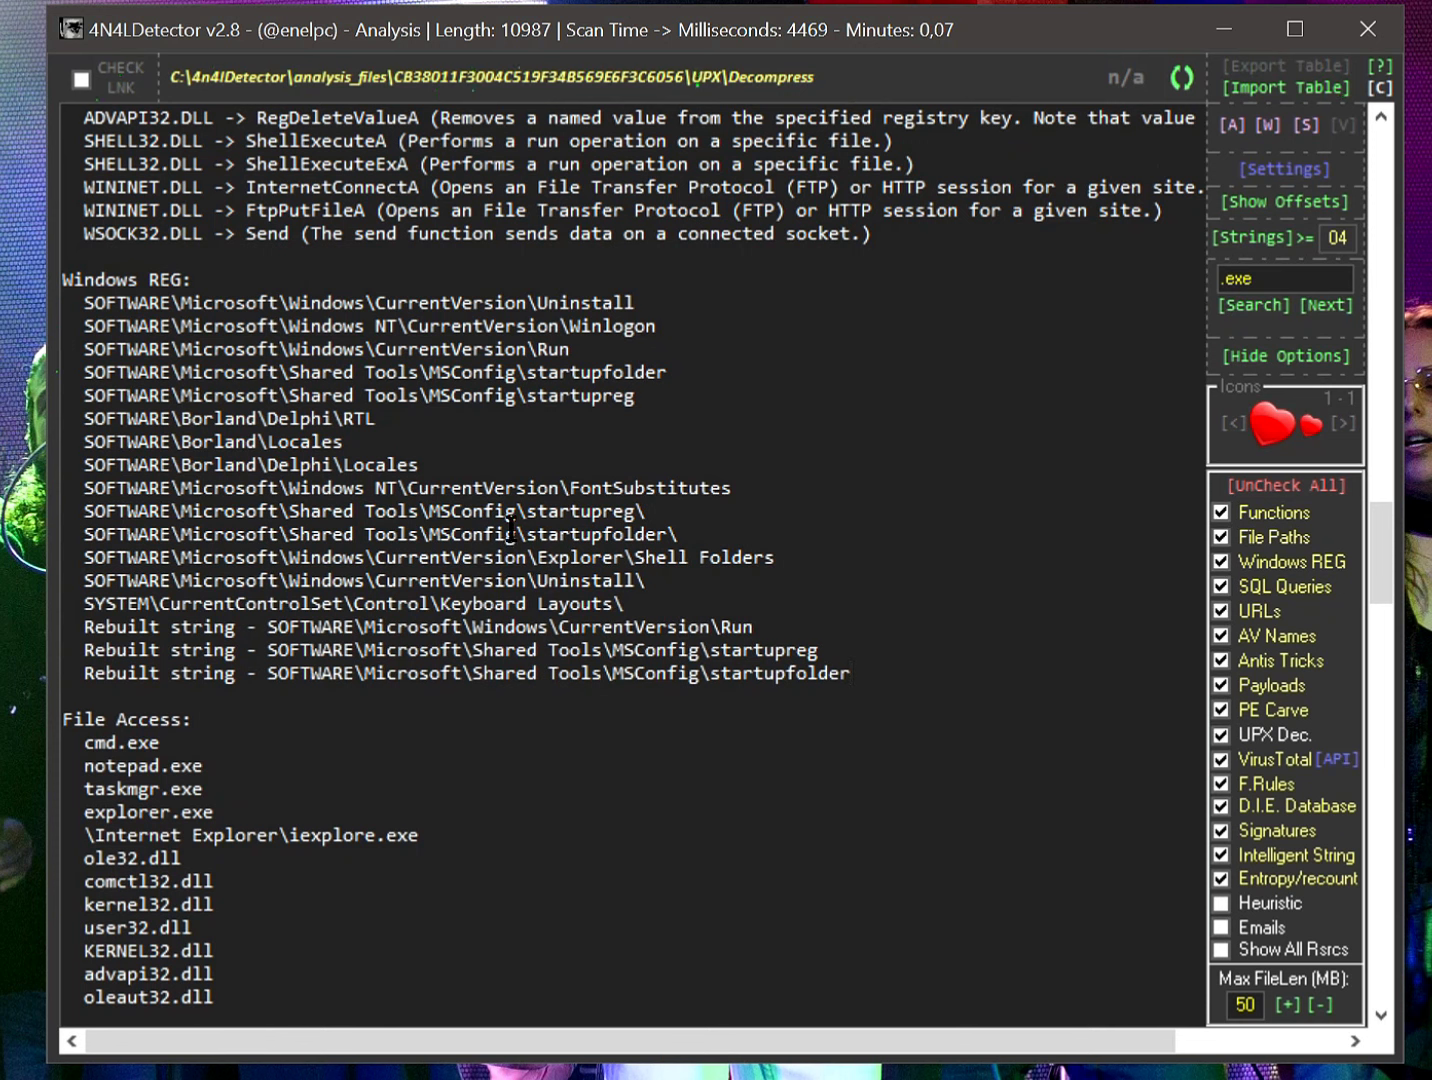
pyautogui.doubleClick(630, 326)
# Highlight the rebuilt SOFTWARE\Microsoft\Windows\CurrentVersion\Run path and its "Rebuilt string" label in the Windows REG list
pyautogui.doubleClick(735, 627)
pyautogui.moveTo(754, 627); pyautogui.dragTo(266, 626)
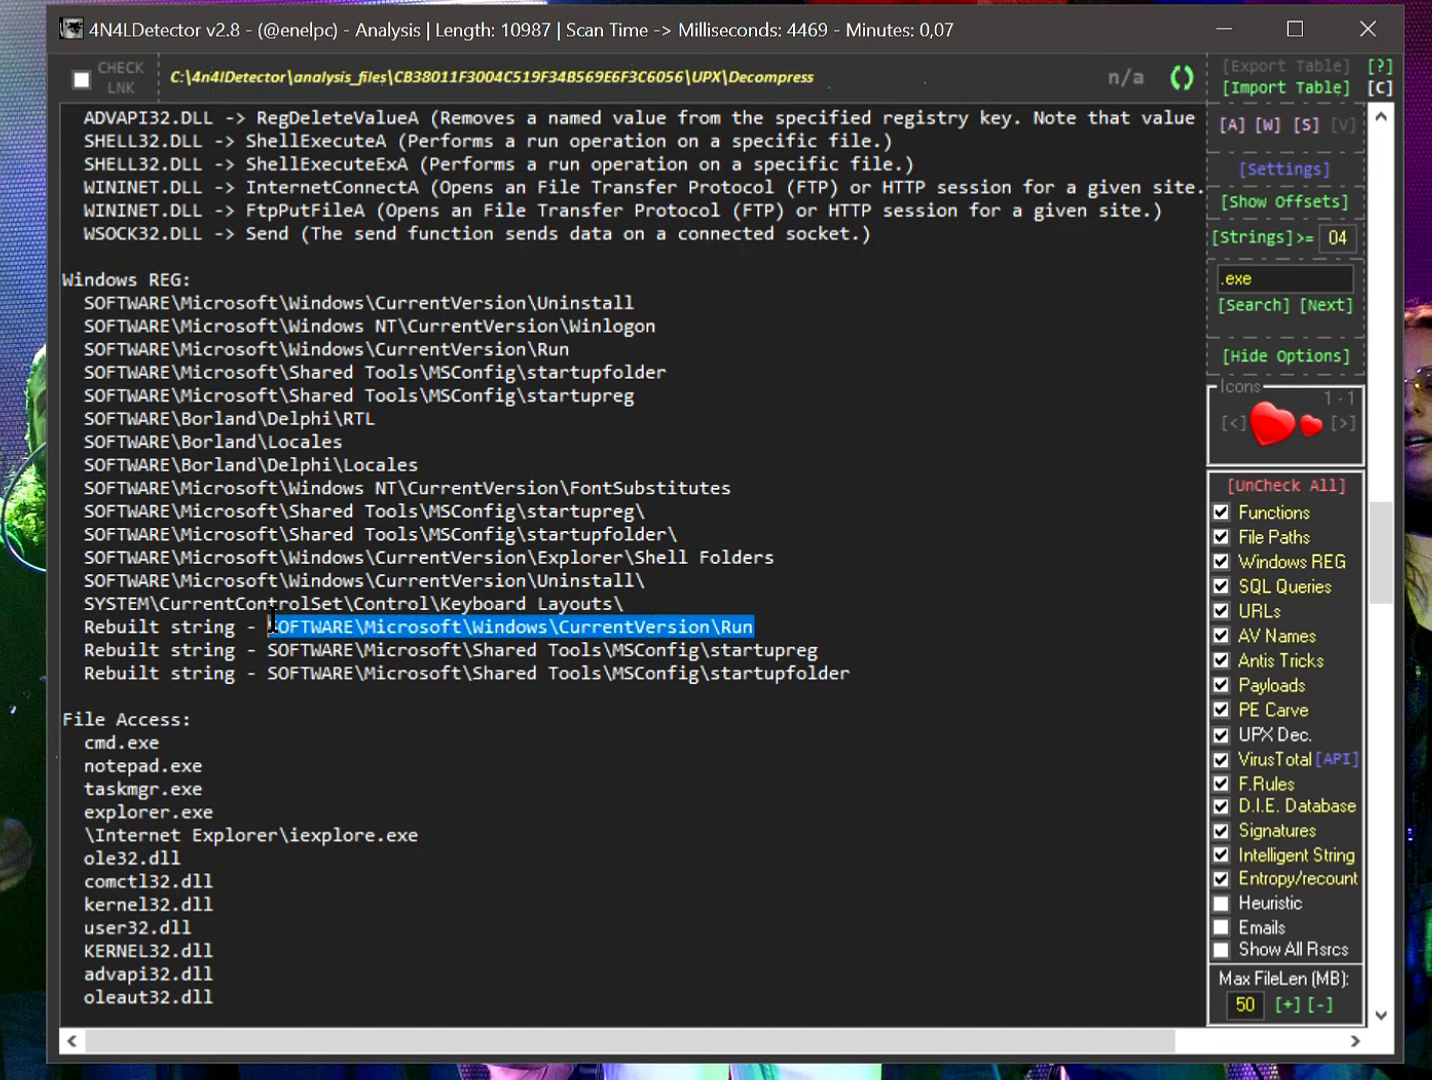
pyautogui.moveTo(88, 626); pyautogui.dragTo(233, 627)
pyautogui.scroll(-3, 373, 652)
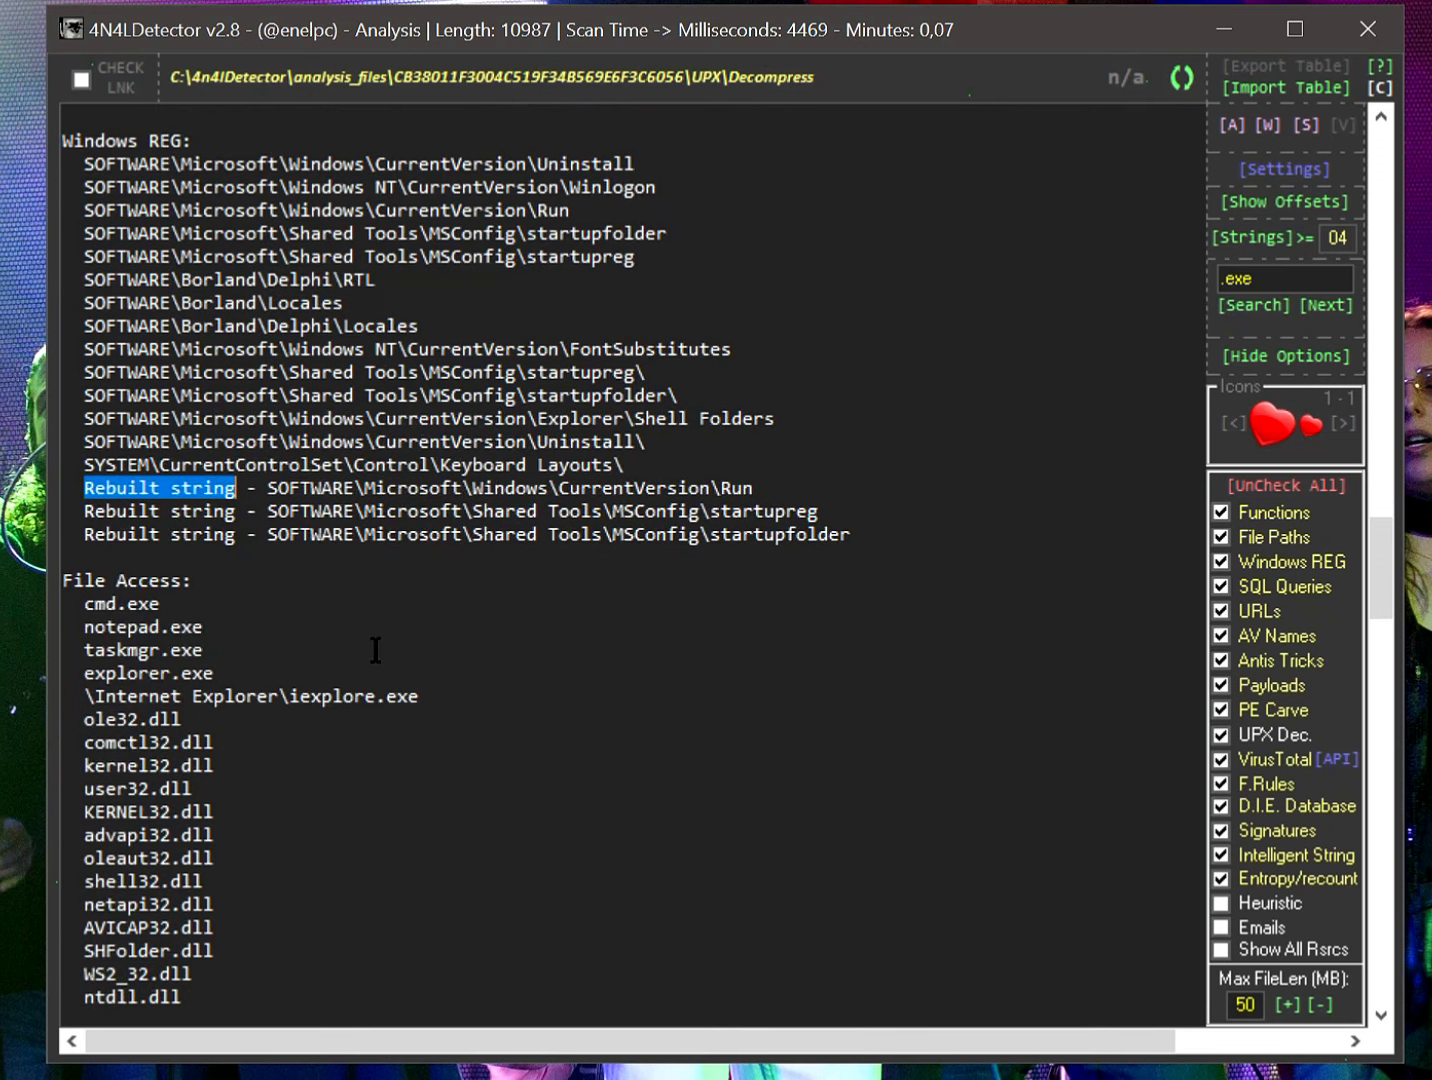
pyautogui.click(322, 419)
pyautogui.moveTo(277, 420); pyautogui.dragTo(758, 420)
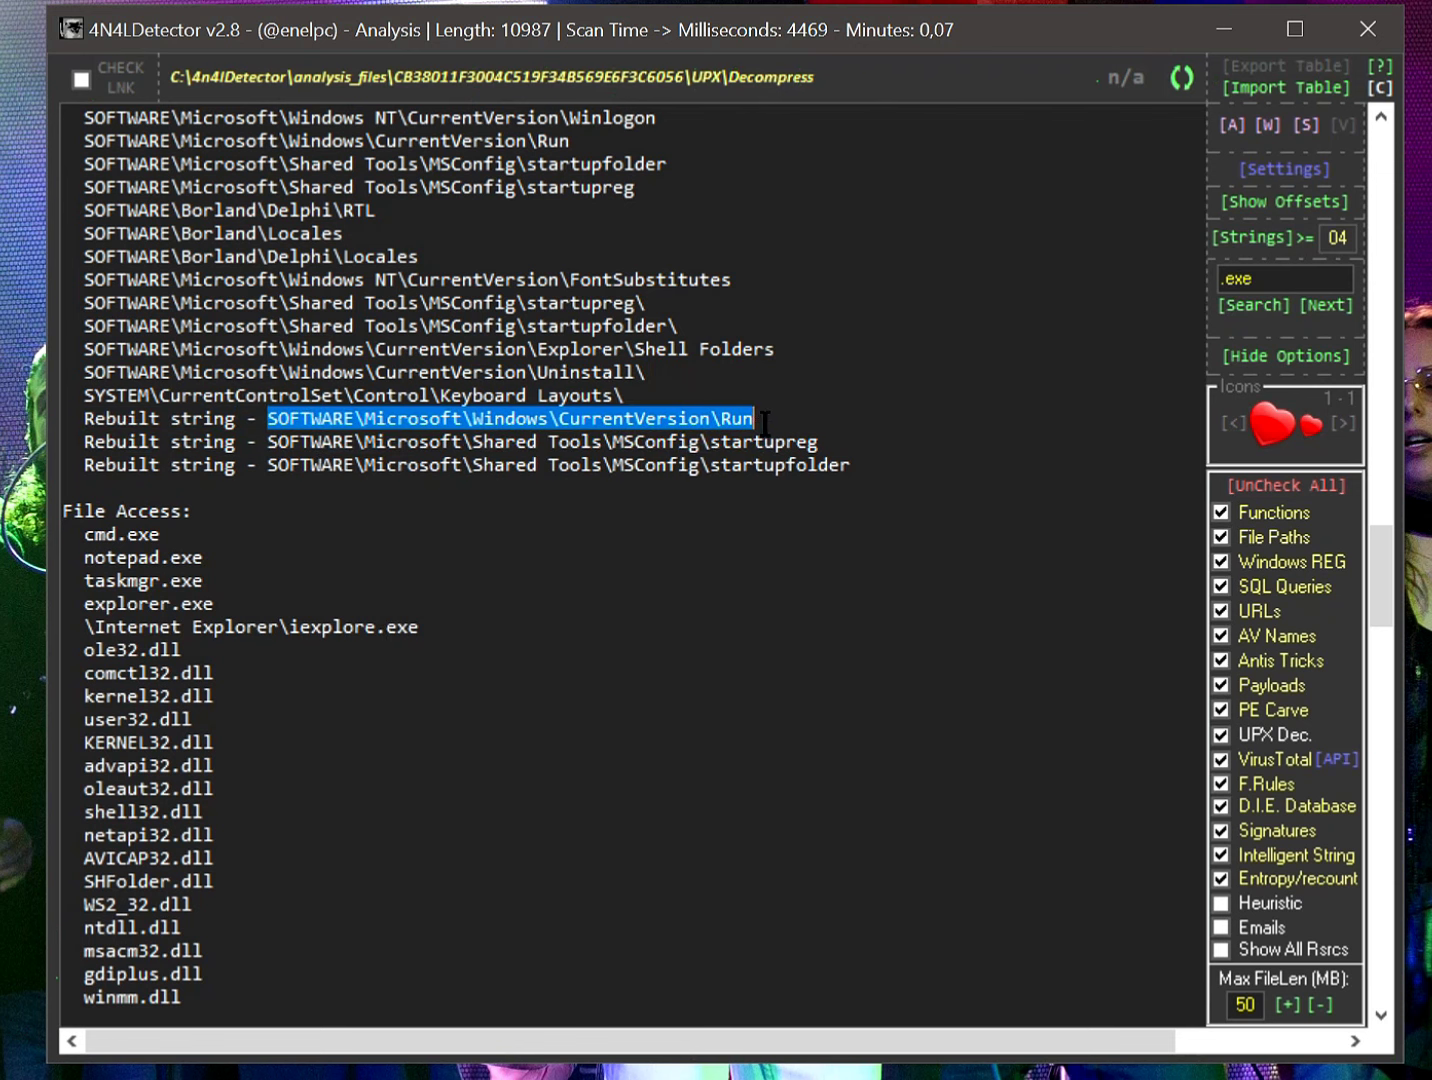
pyautogui.click(636, 487)
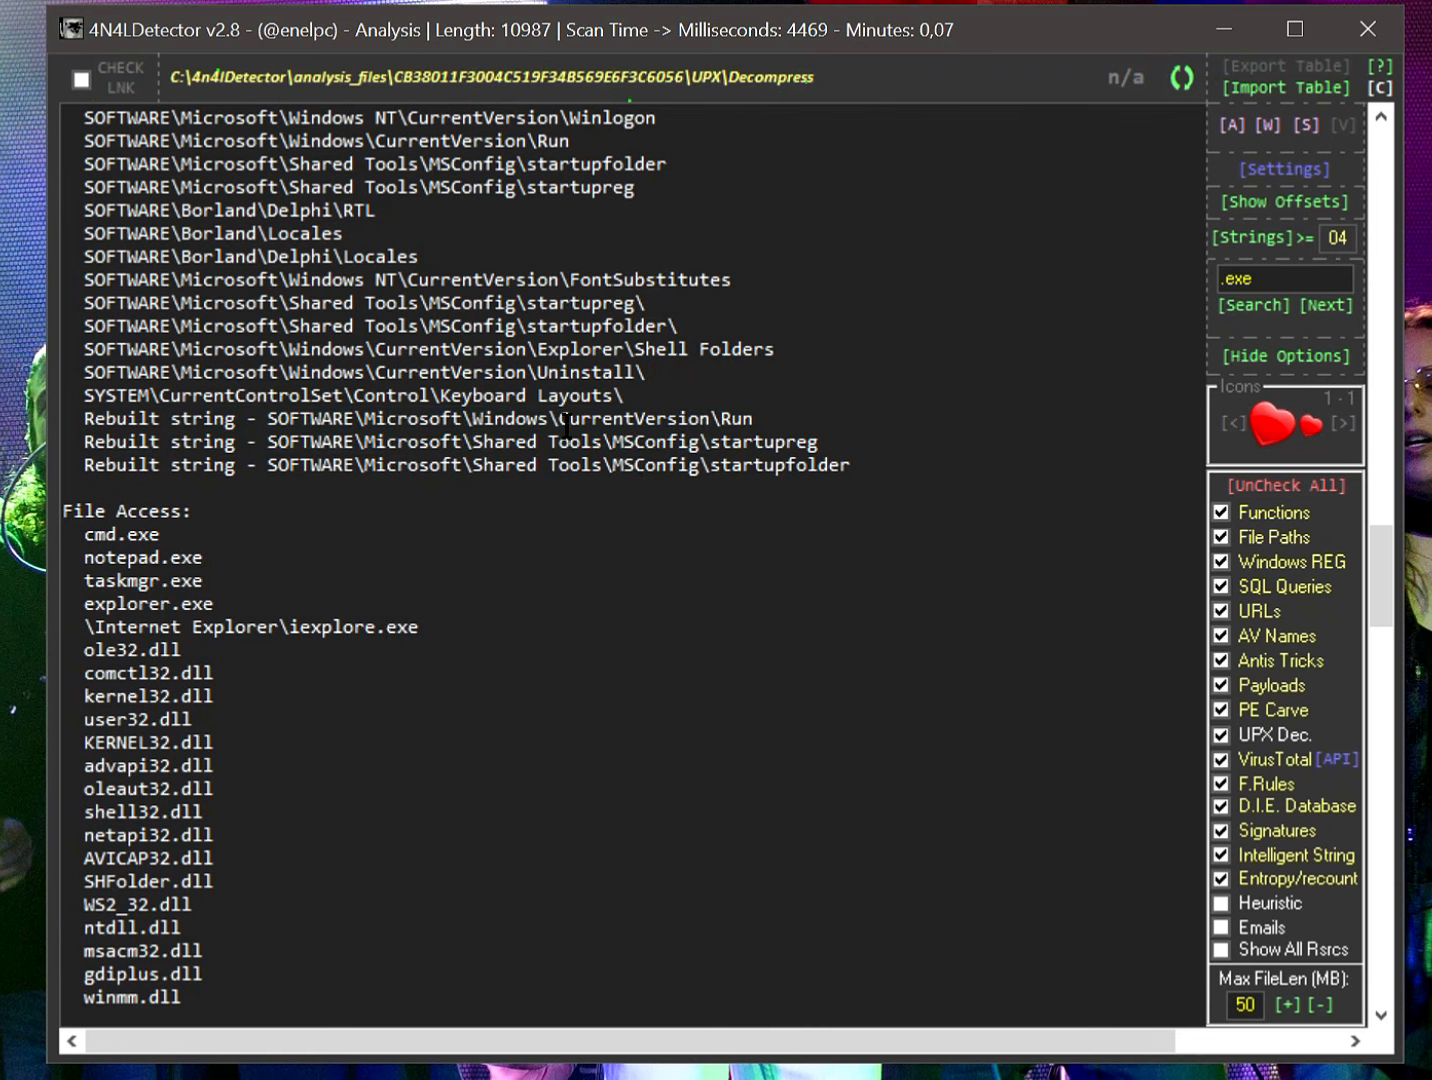
# Highlight CurrentVersion\Run, SOFTWARE\Microsoft\Windows, the full path and the word Run separately in the first rebuilt string
pyautogui.moveTo(559, 419); pyautogui.dragTo(766, 416)
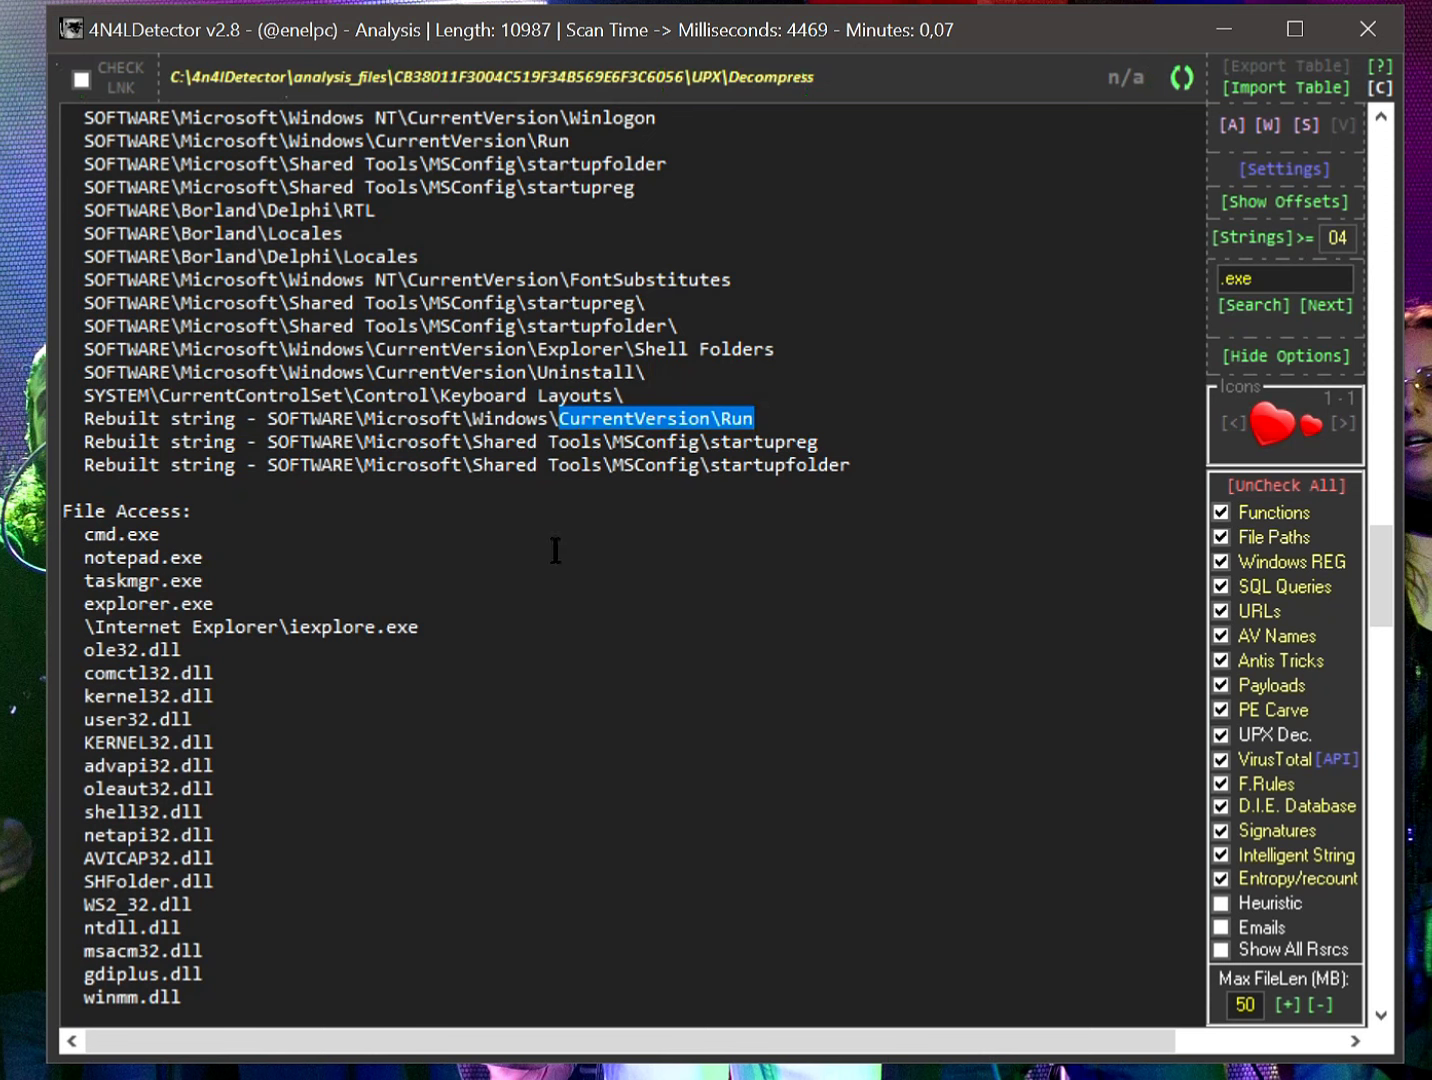
pyautogui.click(420, 419)
pyautogui.moveTo(268, 418); pyautogui.dragTo(537, 419)
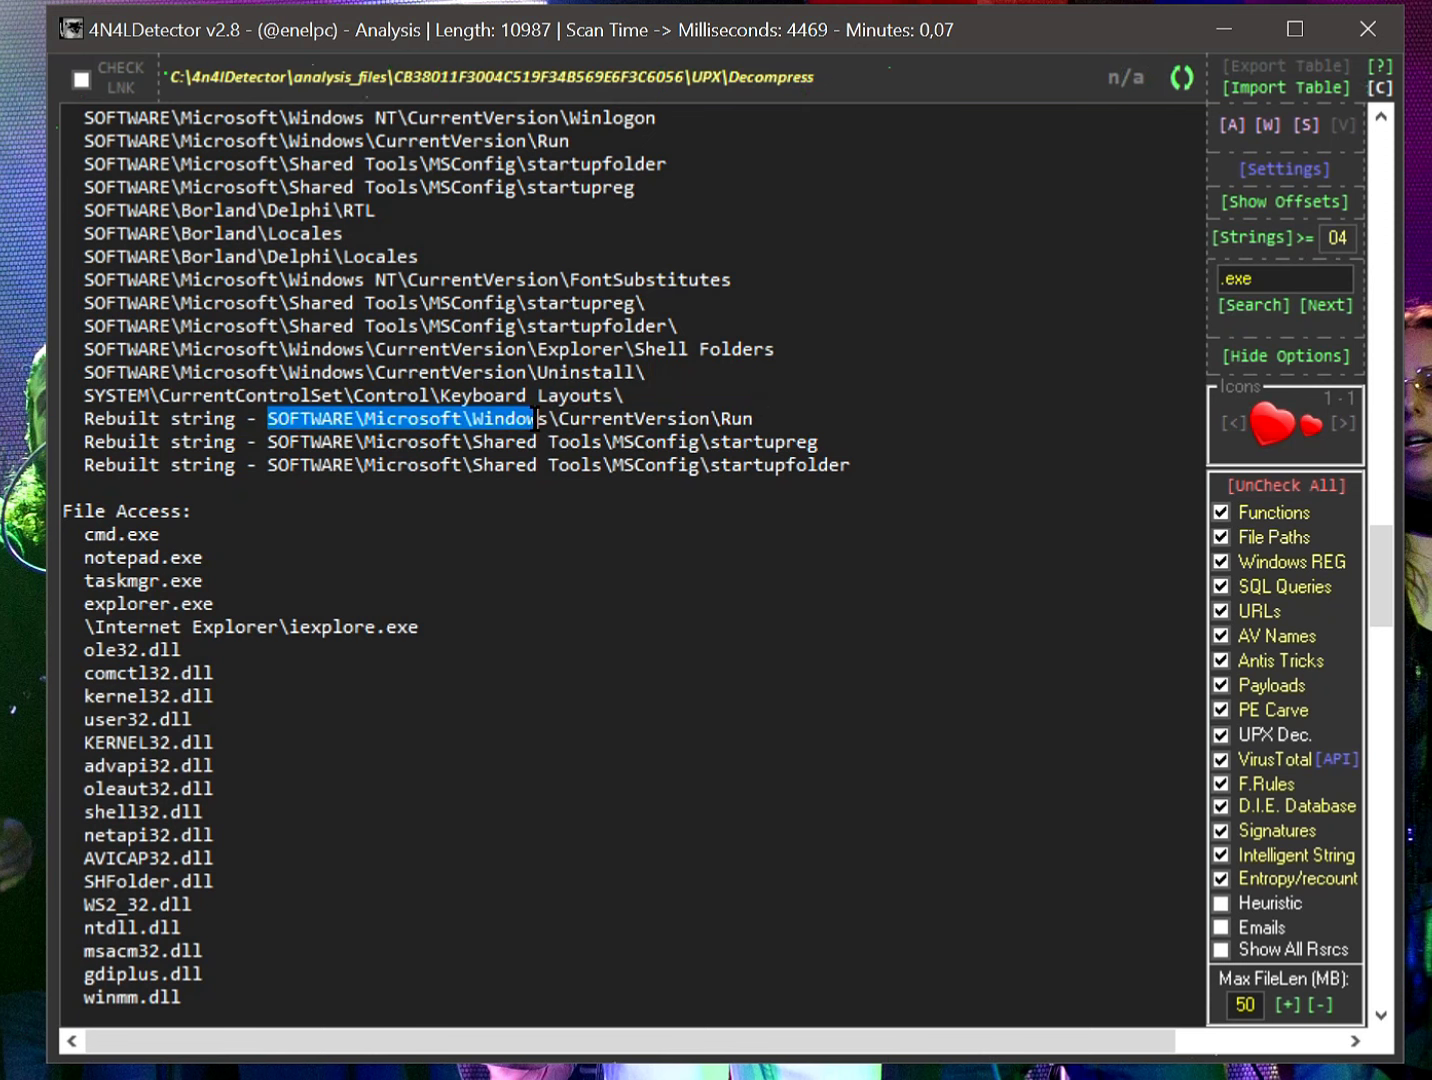
pyautogui.click(300, 429)
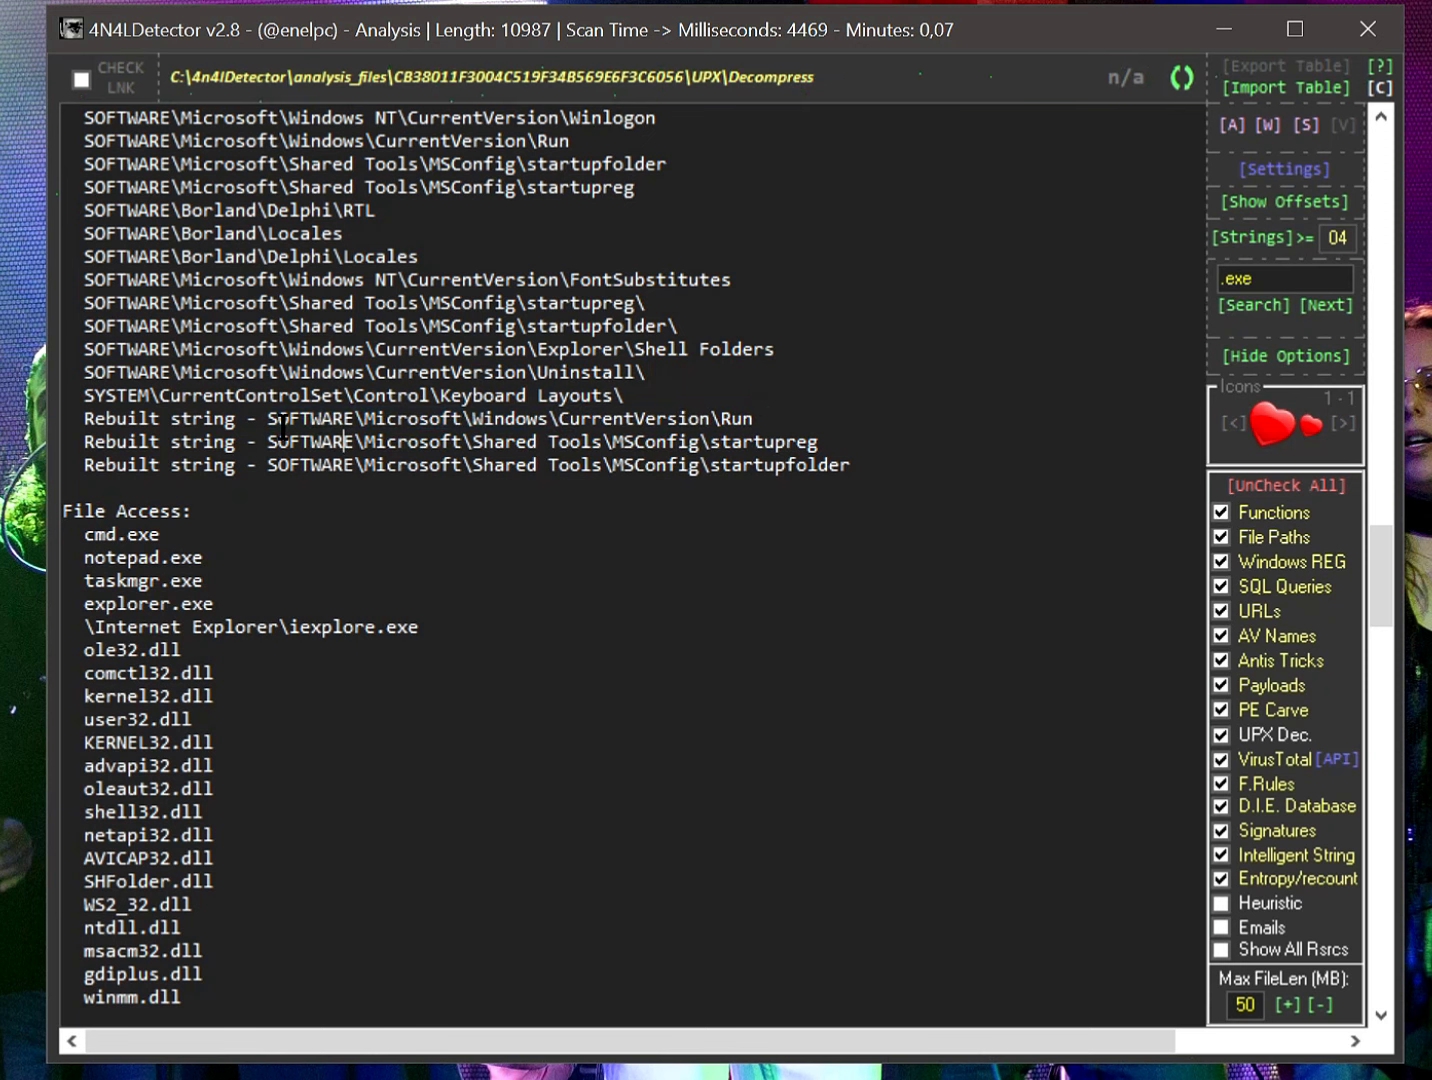
pyautogui.moveTo(267, 419); pyautogui.dragTo(809, 420)
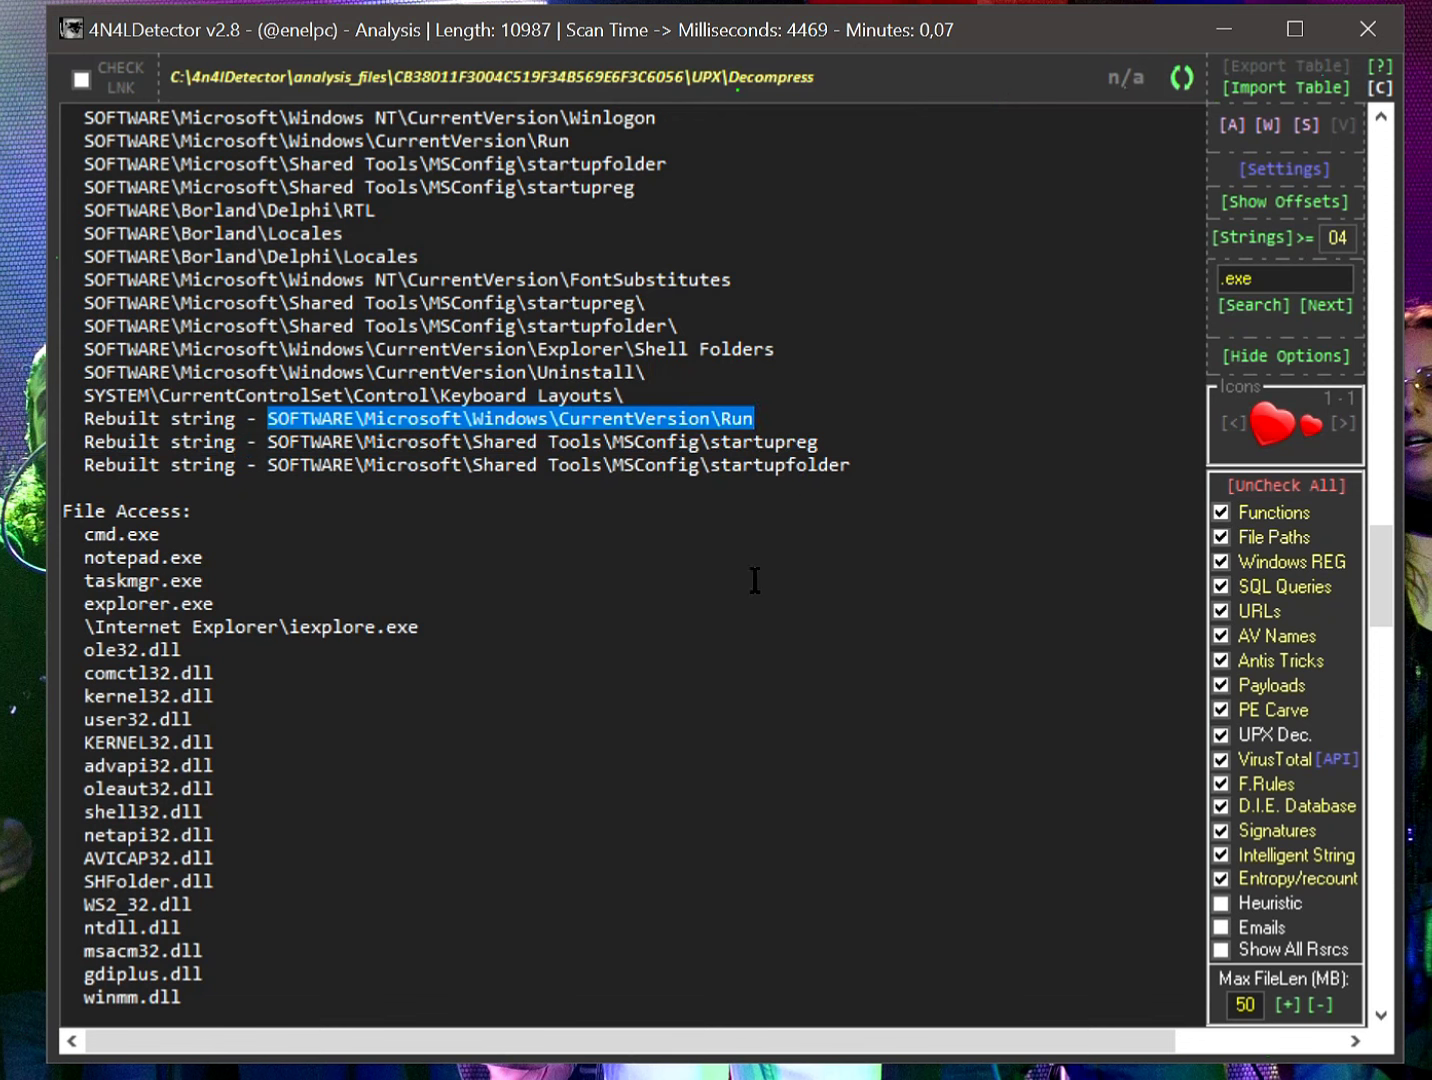
pyautogui.click(790, 425)
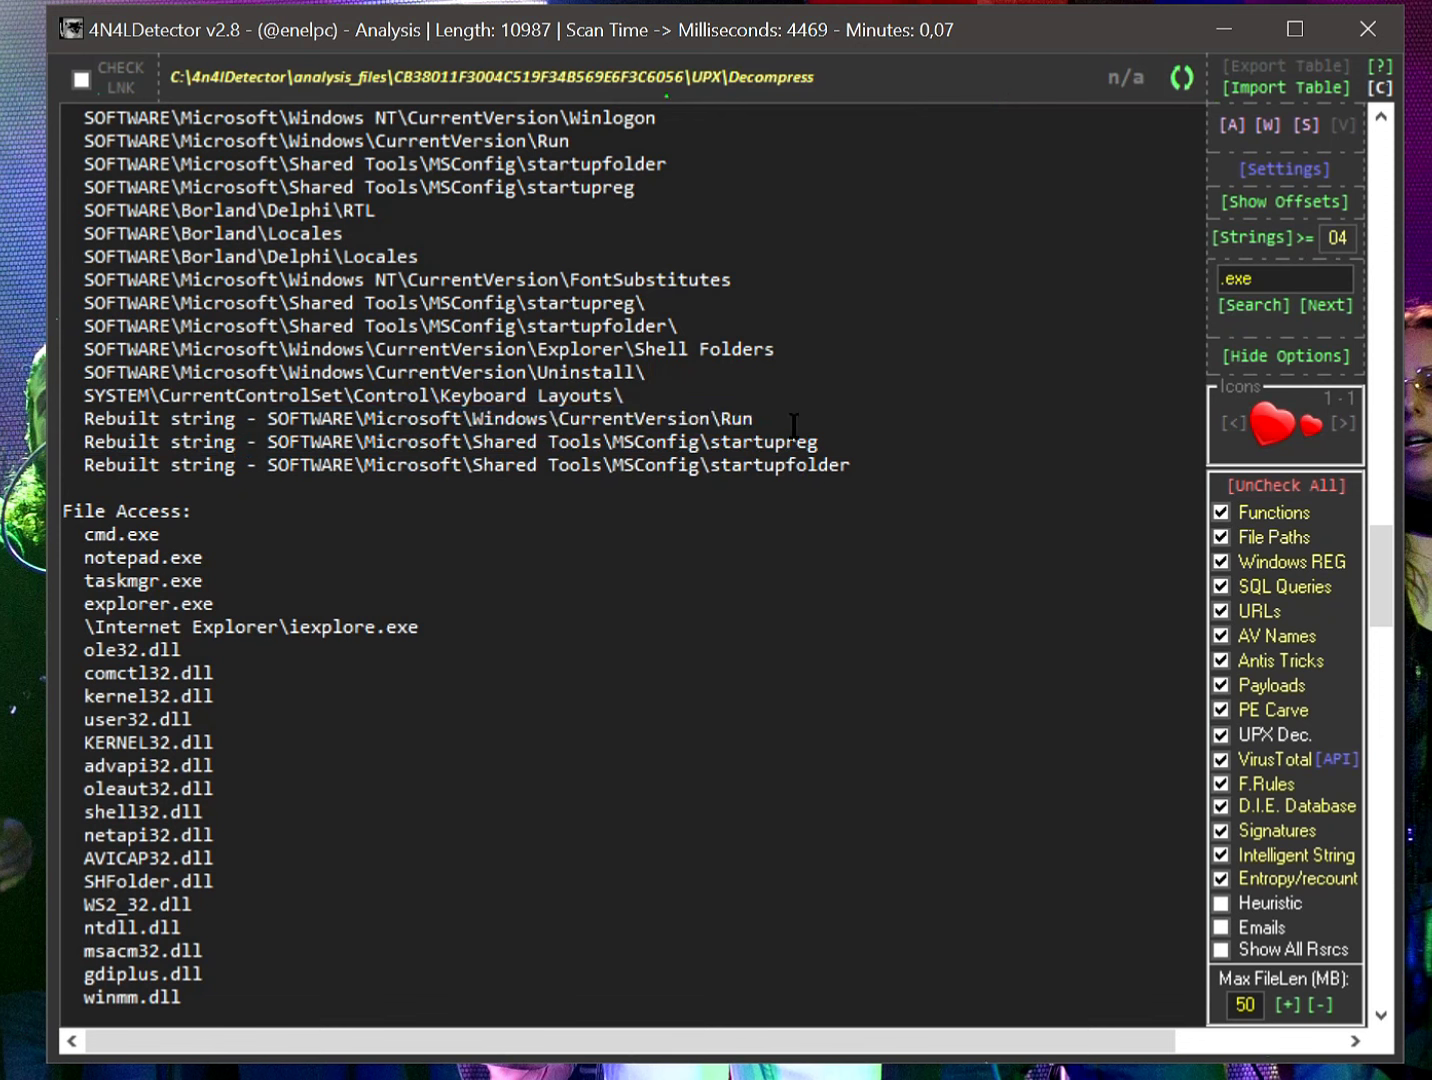
pyautogui.doubleClick(727, 418)
# Highlight the first executables in the File Access section, including cmd.exe, notepad.exe and explorer.exe
pyautogui.scroll(-4, 754, 532)
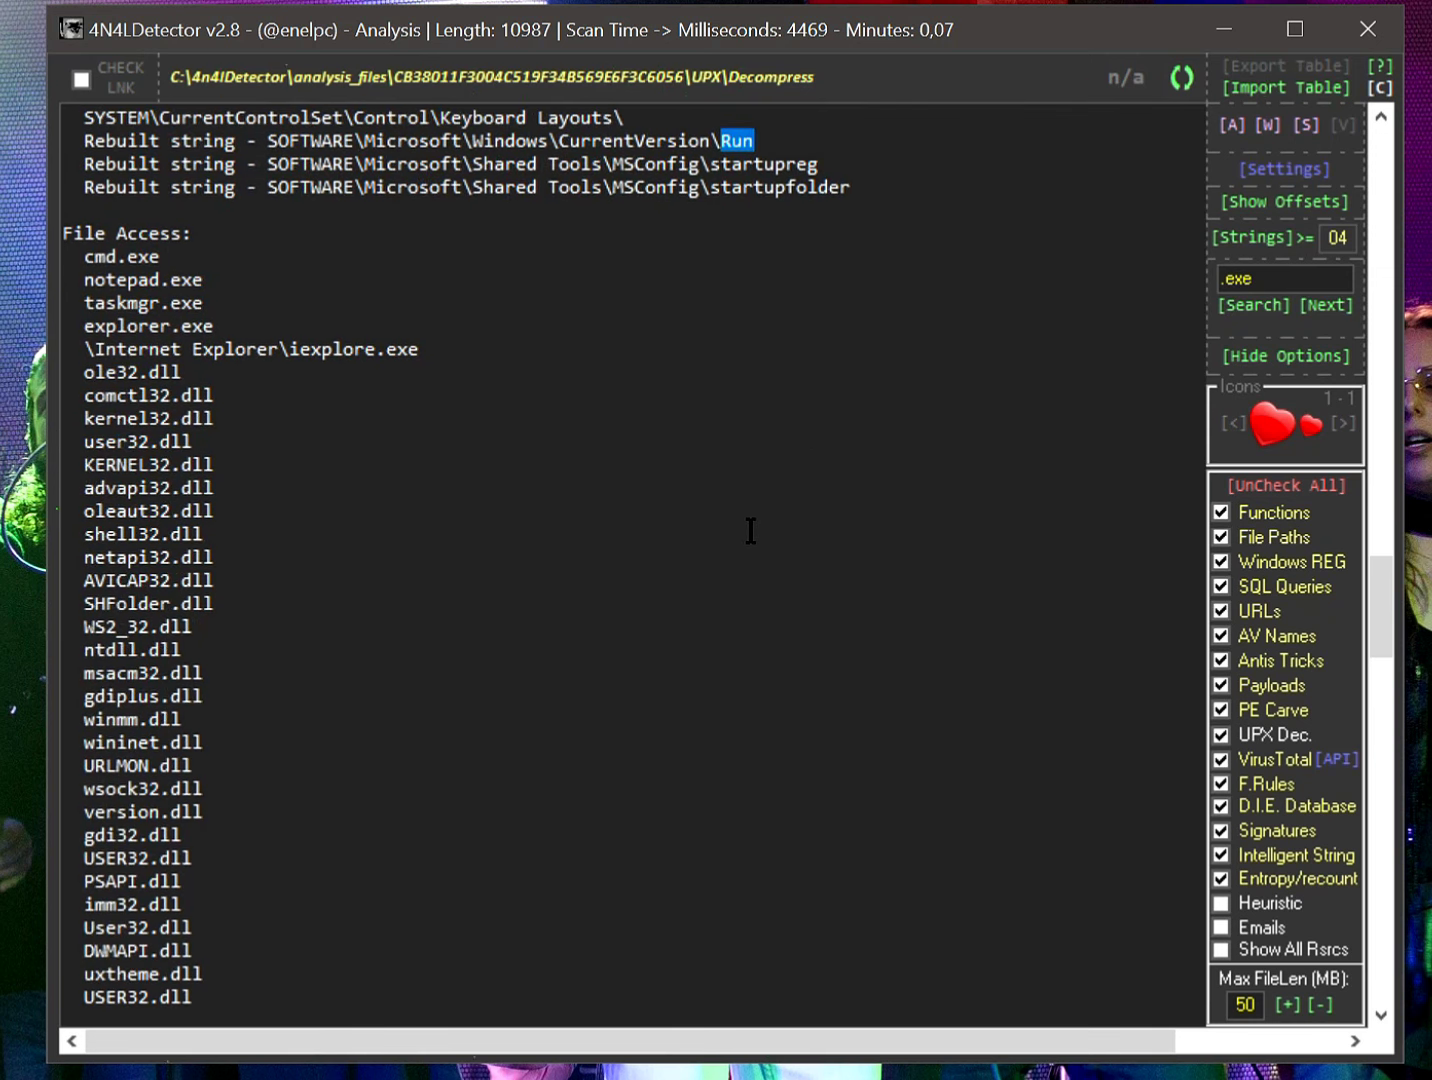
pyautogui.scroll(-1, 736, 541)
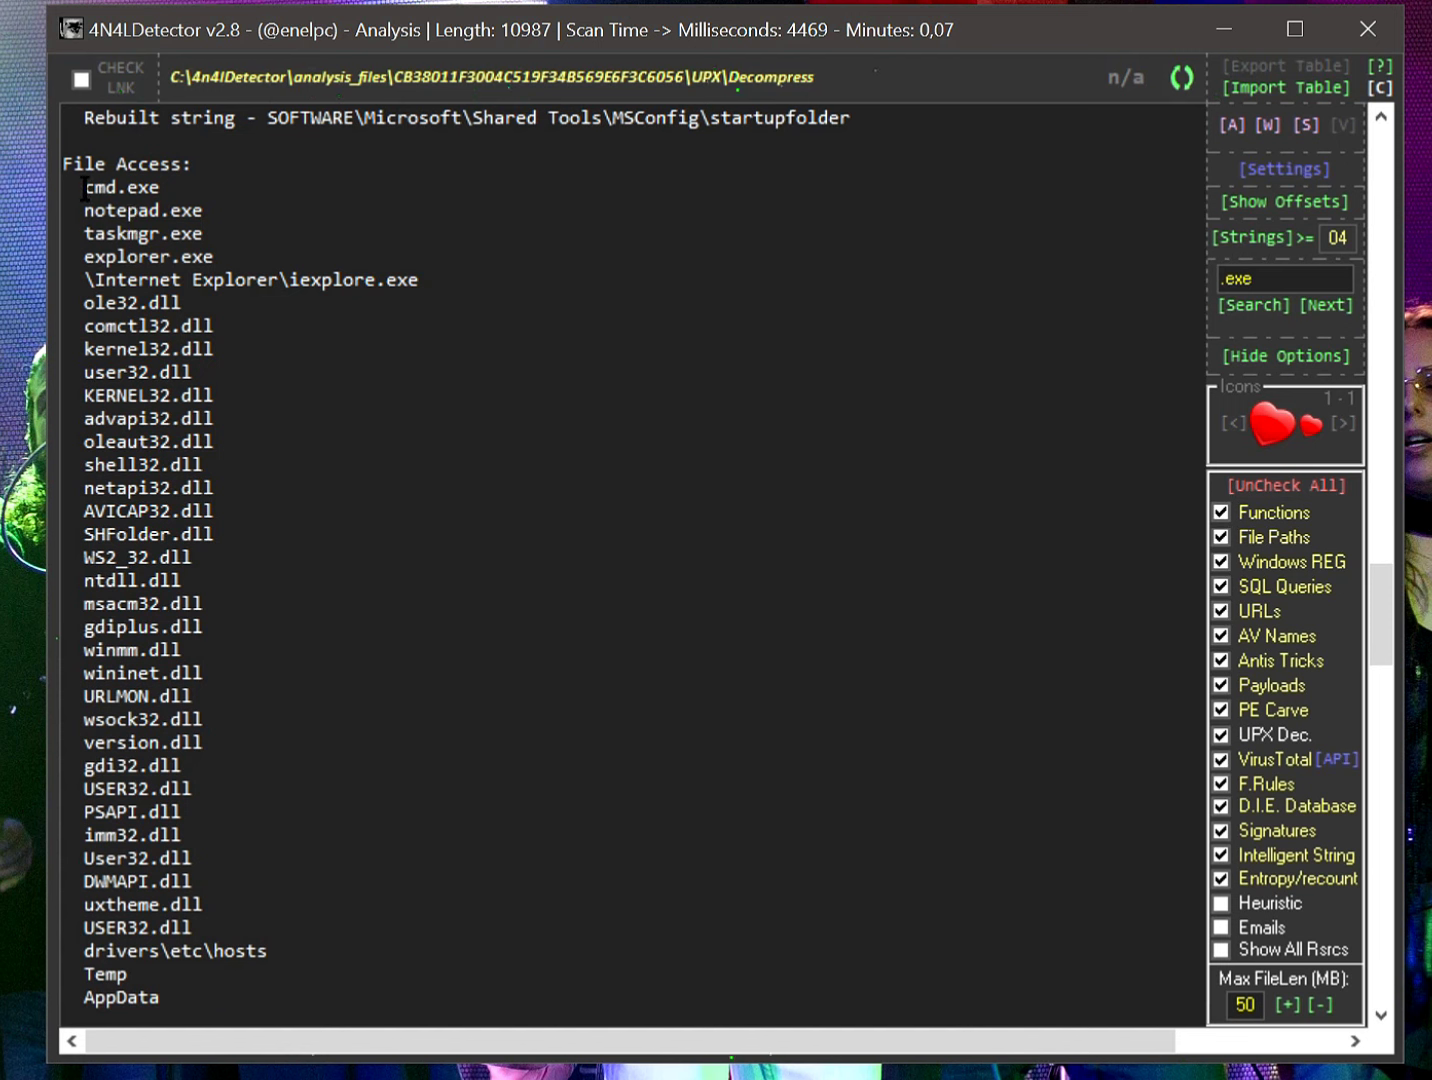
pyautogui.moveTo(83, 188); pyautogui.dragTo(241, 201)
pyautogui.click(240, 203)
pyautogui.moveTo(66, 165); pyautogui.dragTo(248, 212)
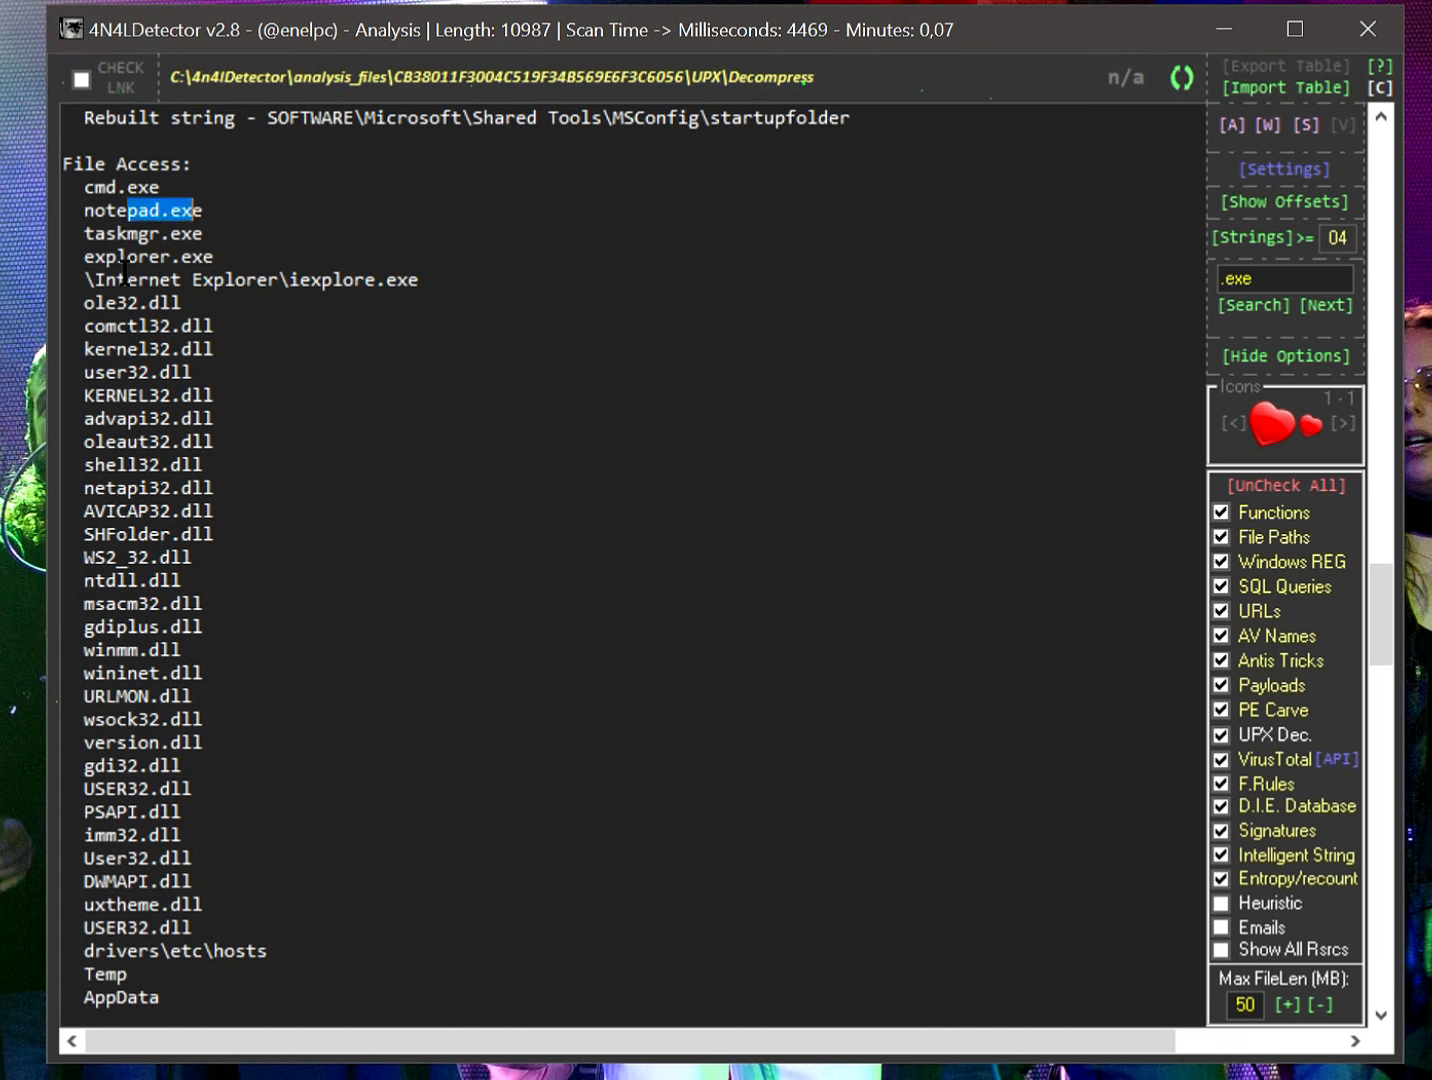
pyautogui.moveTo(79, 259); pyautogui.dragTo(214, 258)
pyautogui.click(166, 295)
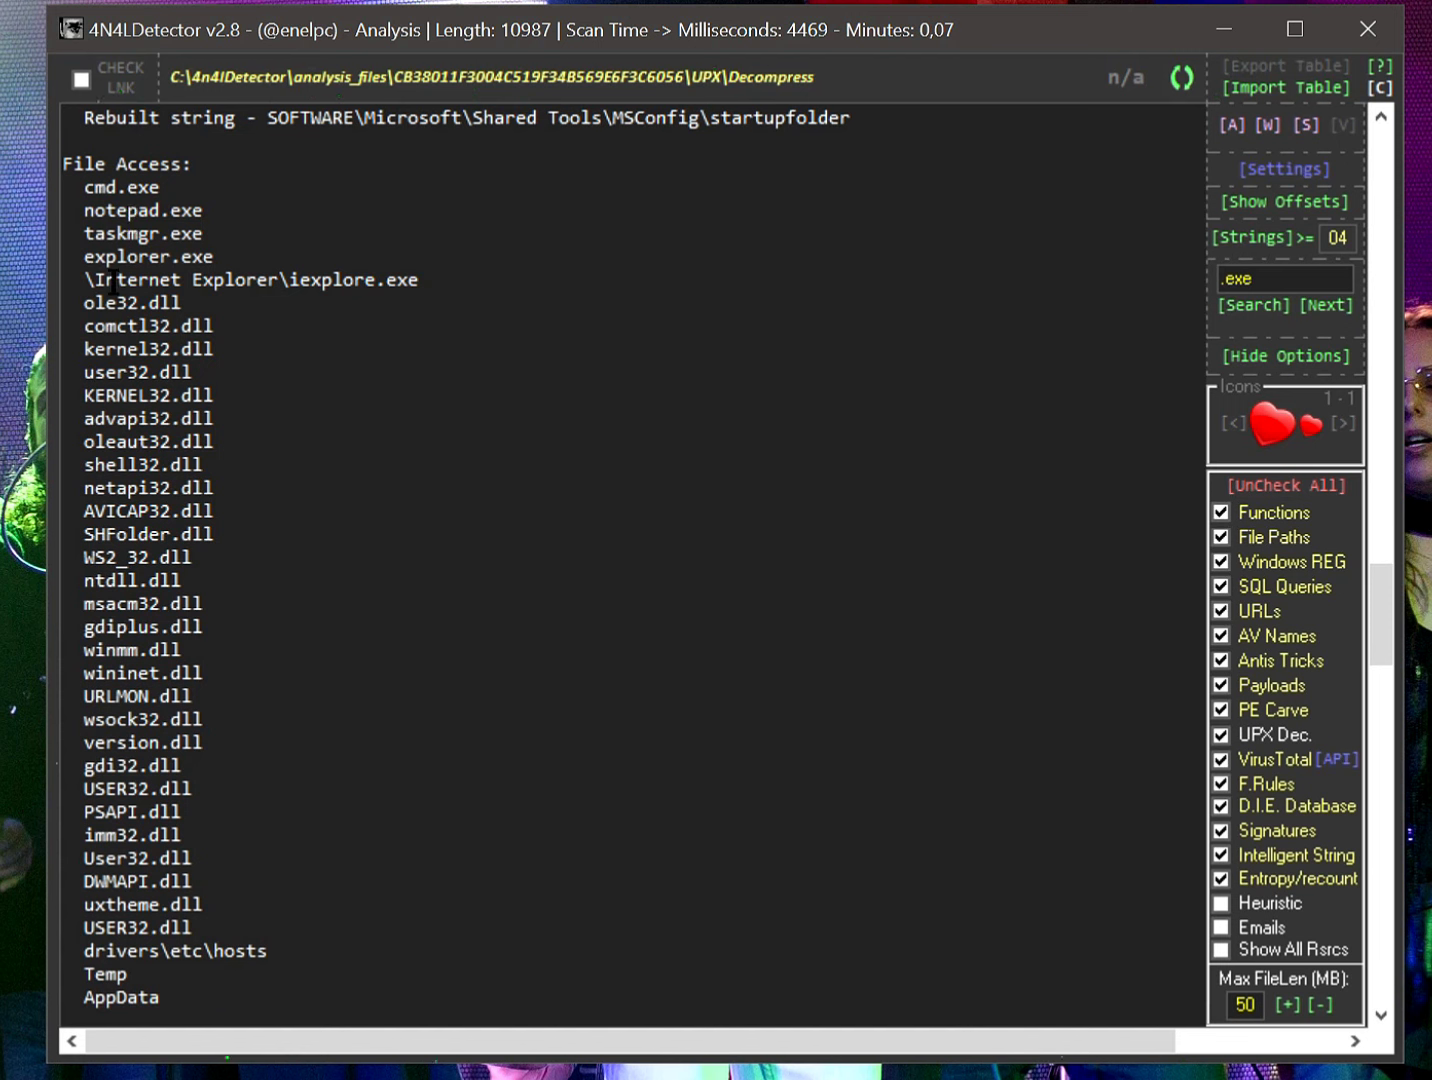
# Highlight the Internet Explorer\iexplore.exe path in the File Access section, then only its \iexplore.exe part
pyautogui.moveTo(101, 278); pyautogui.dragTo(440, 276)
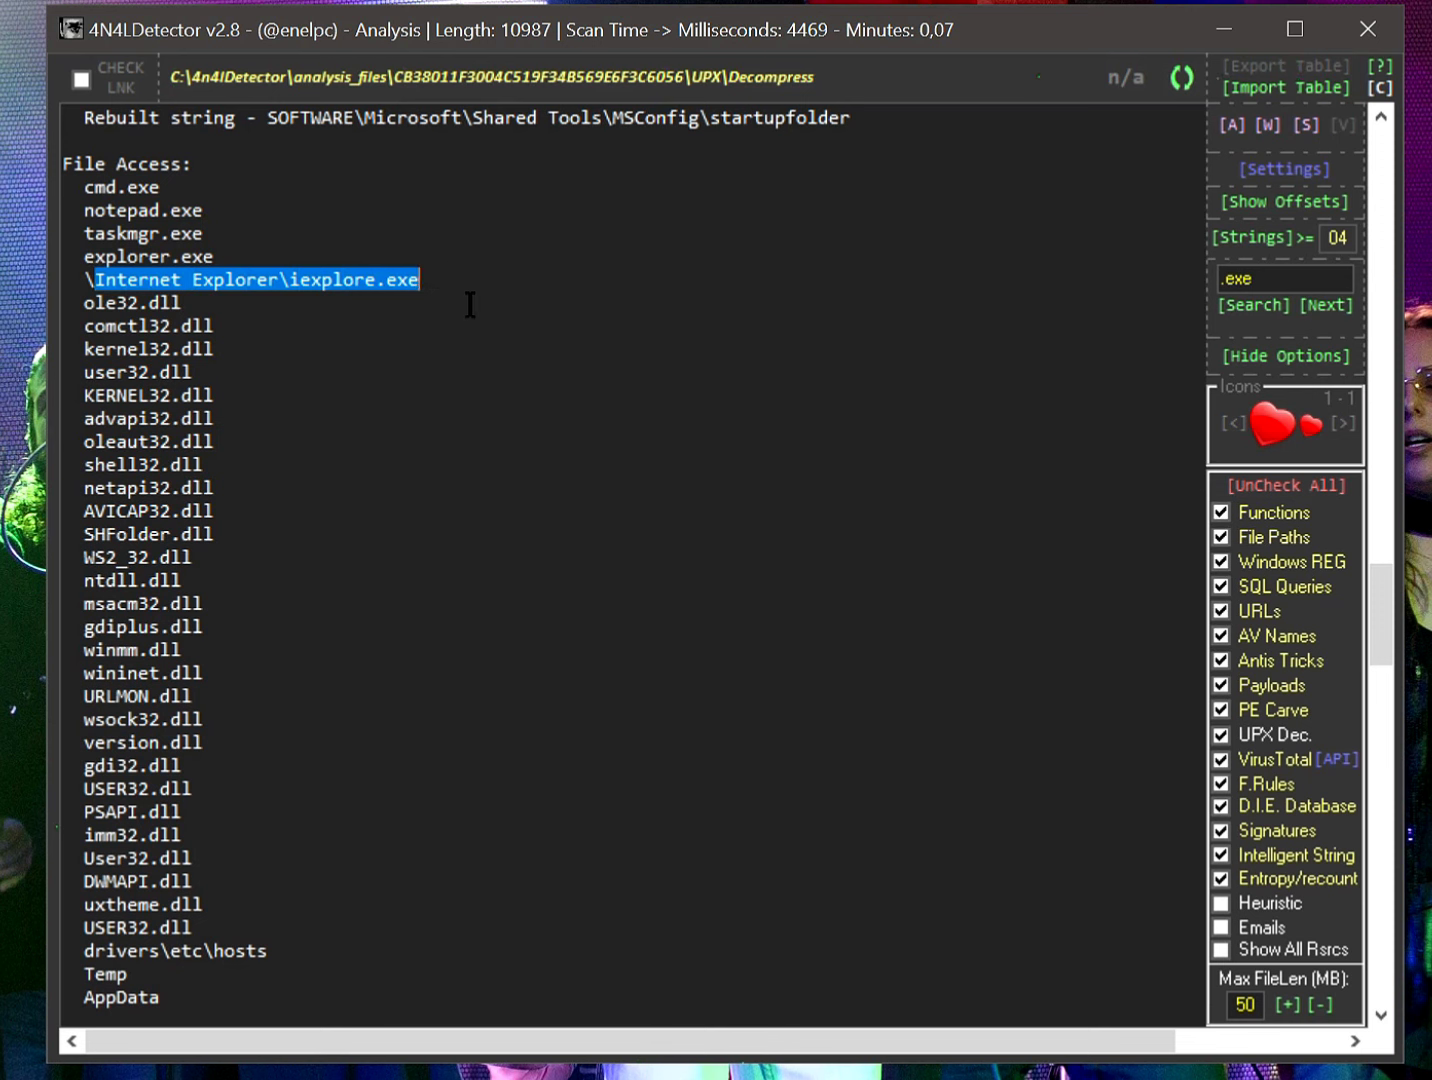
pyautogui.click(284, 279)
pyautogui.moveTo(282, 279); pyautogui.dragTo(428, 281)
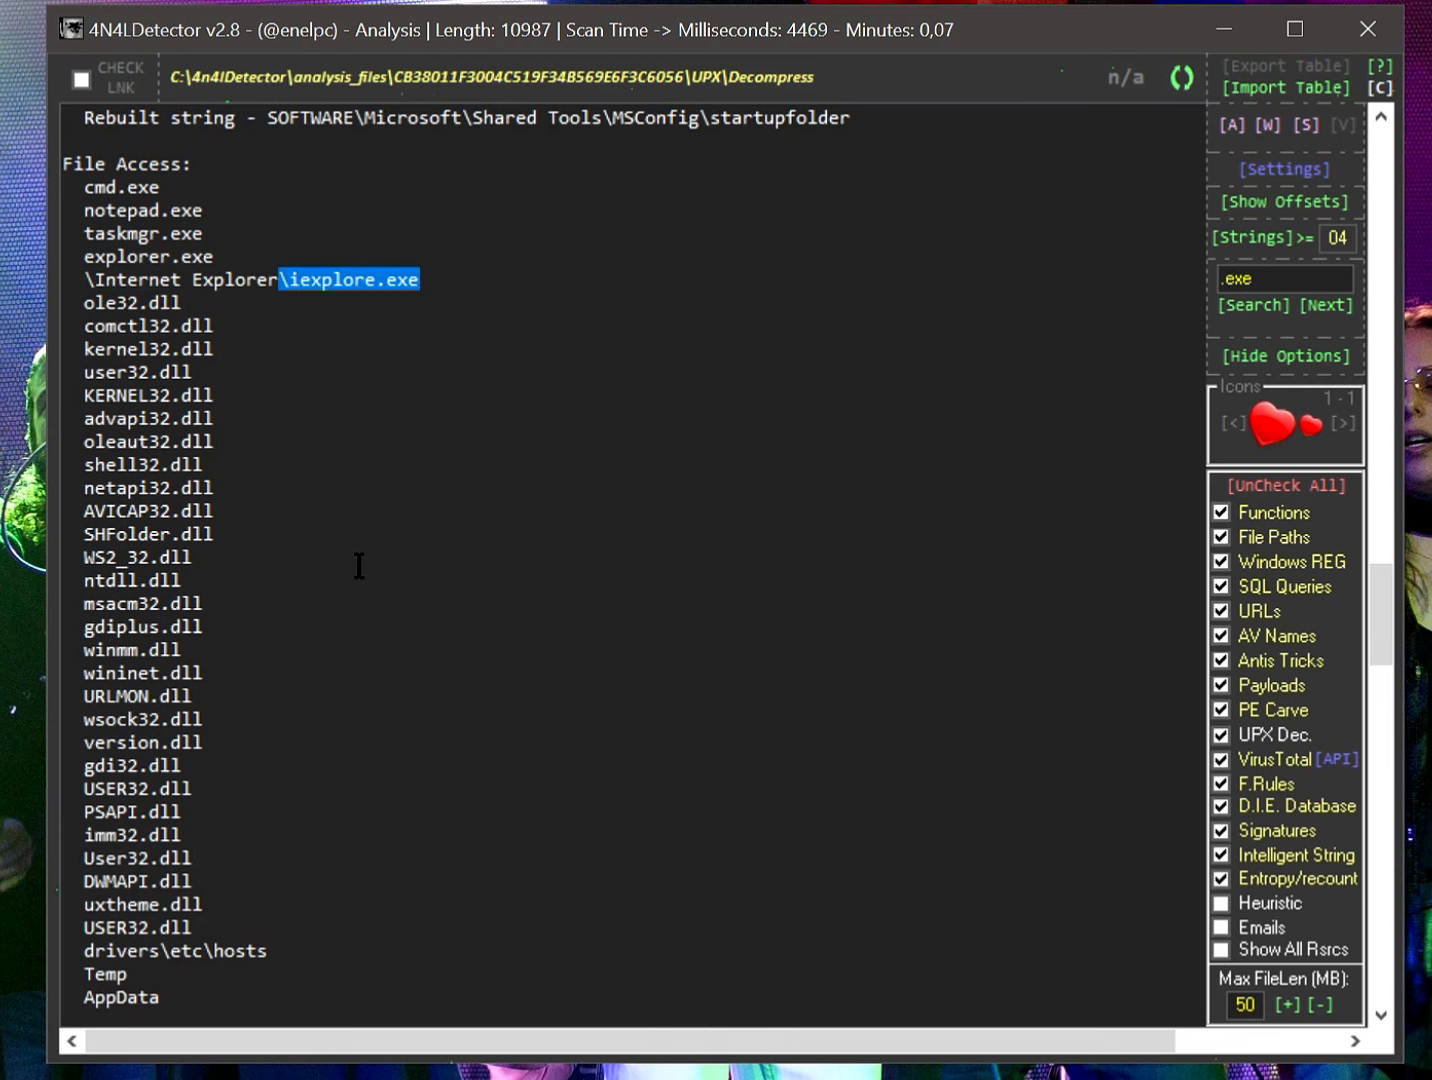
# Highlight the drivers\etc\hosts entry near the end of the File Access list
pyautogui.scroll(-4, 339, 537)
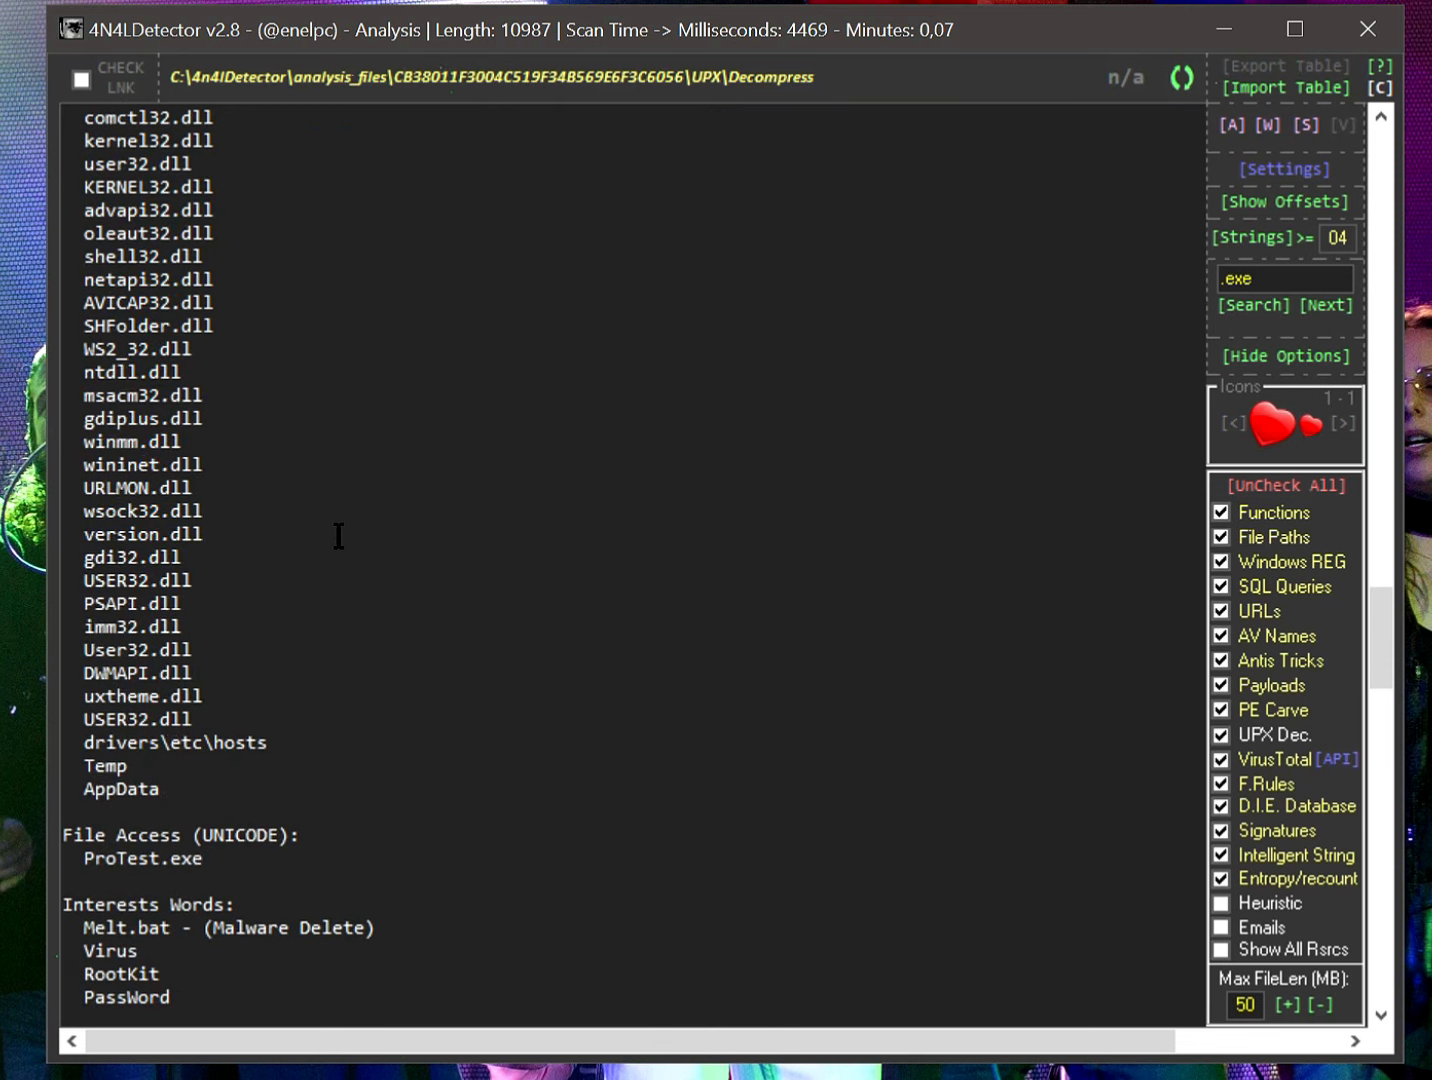
pyautogui.scroll(-1, 339, 537)
pyautogui.moveTo(86, 603); pyautogui.dragTo(275, 604)
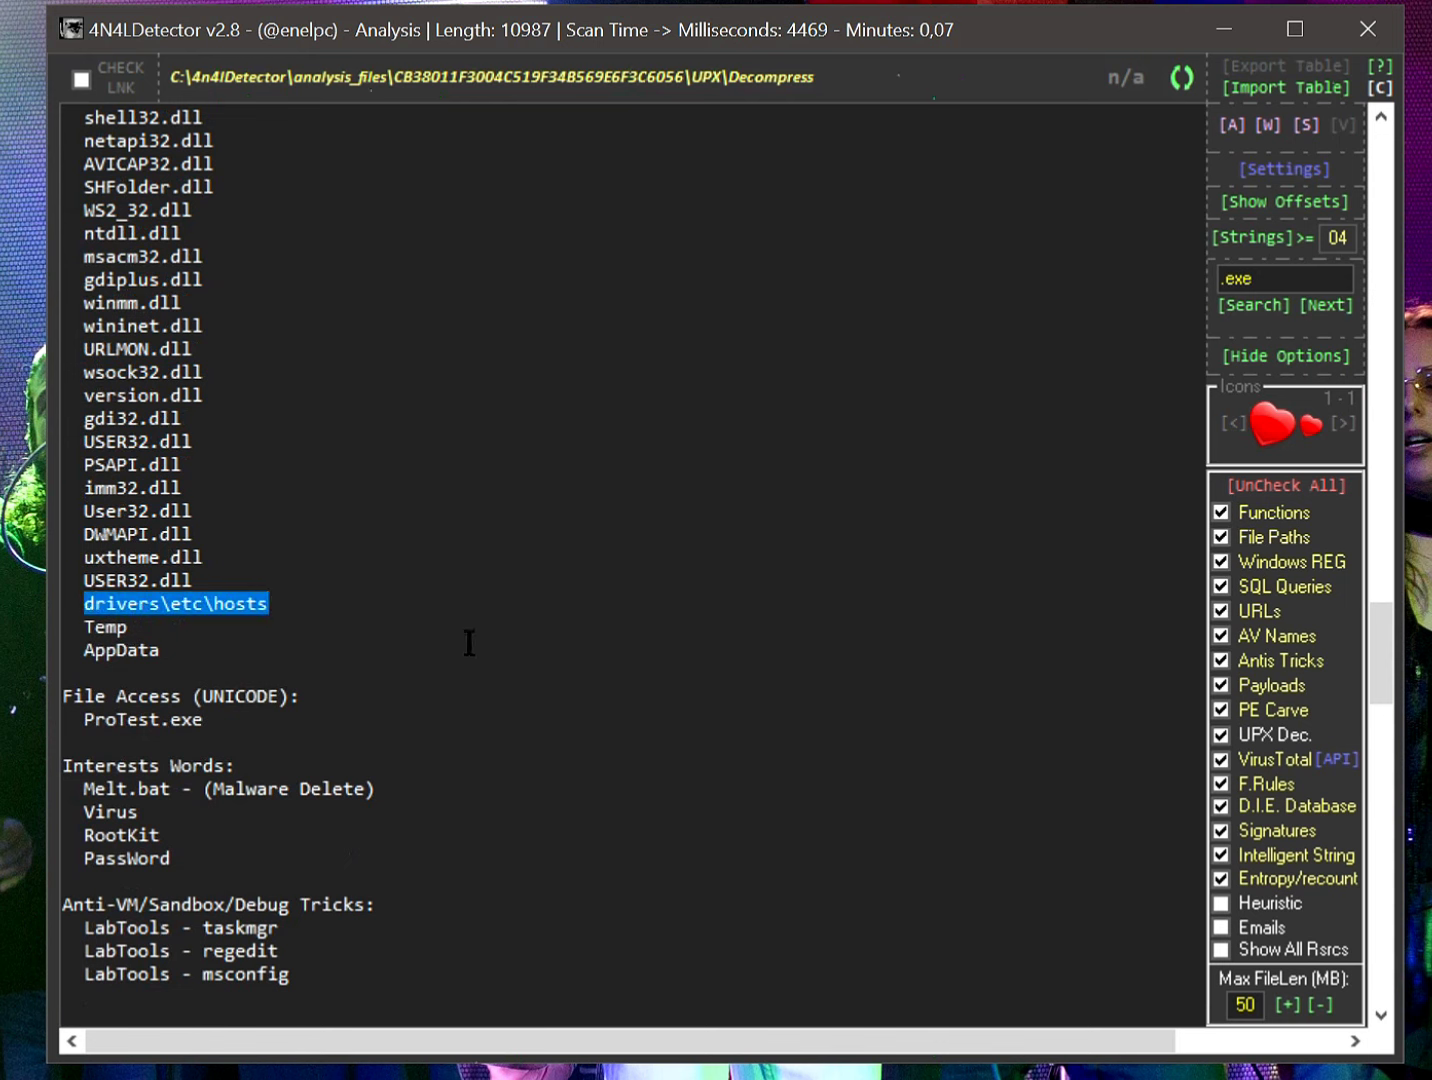
pyautogui.scroll(-3, 469, 643)
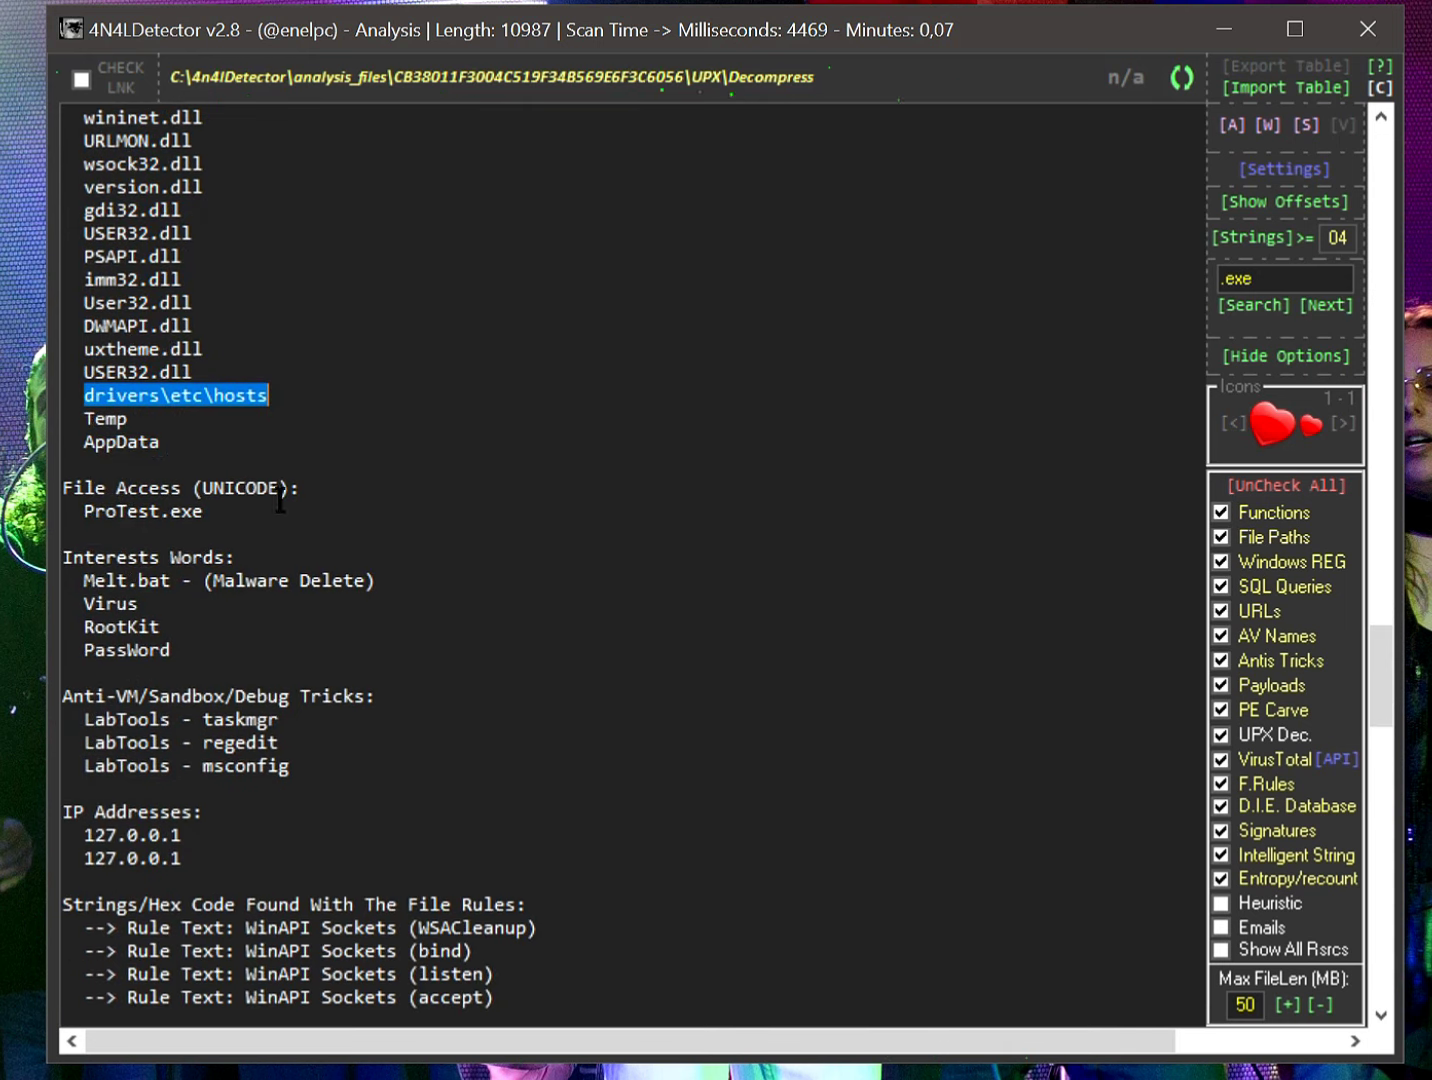
pyautogui.moveTo(87, 395); pyautogui.dragTo(331, 397)
# Highlight ProTest.exe under the File Access (UNICODE) heading
pyautogui.scroll(-2, 313, 534)
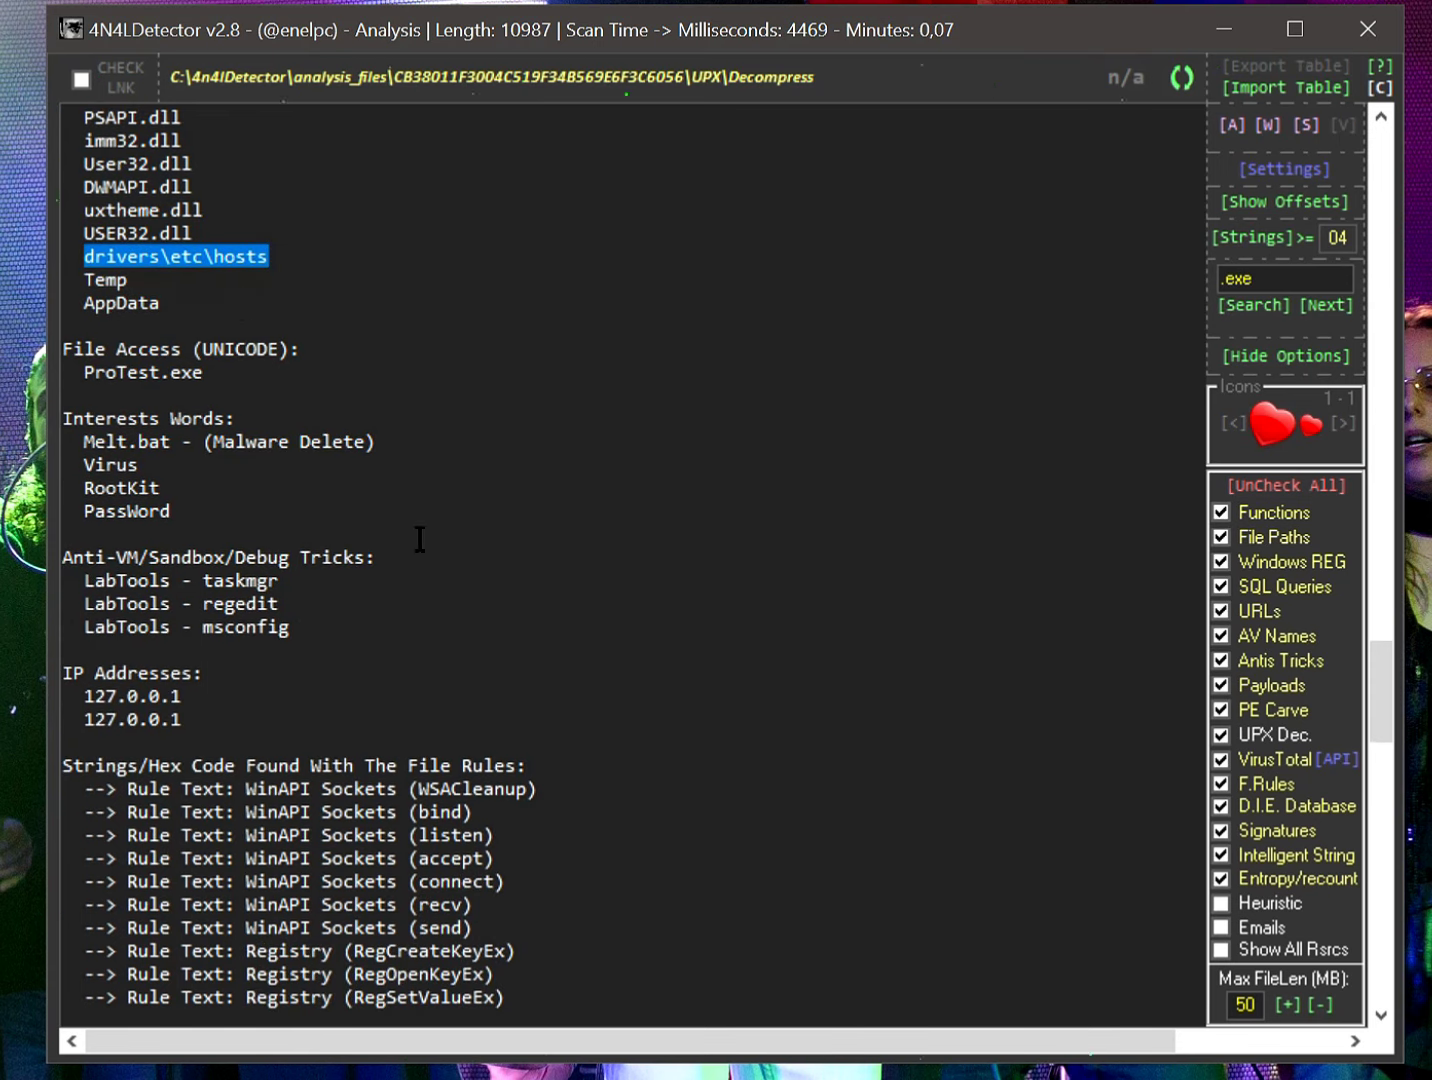
pyautogui.click(150, 348)
pyautogui.moveTo(86, 373); pyautogui.dragTo(270, 382)
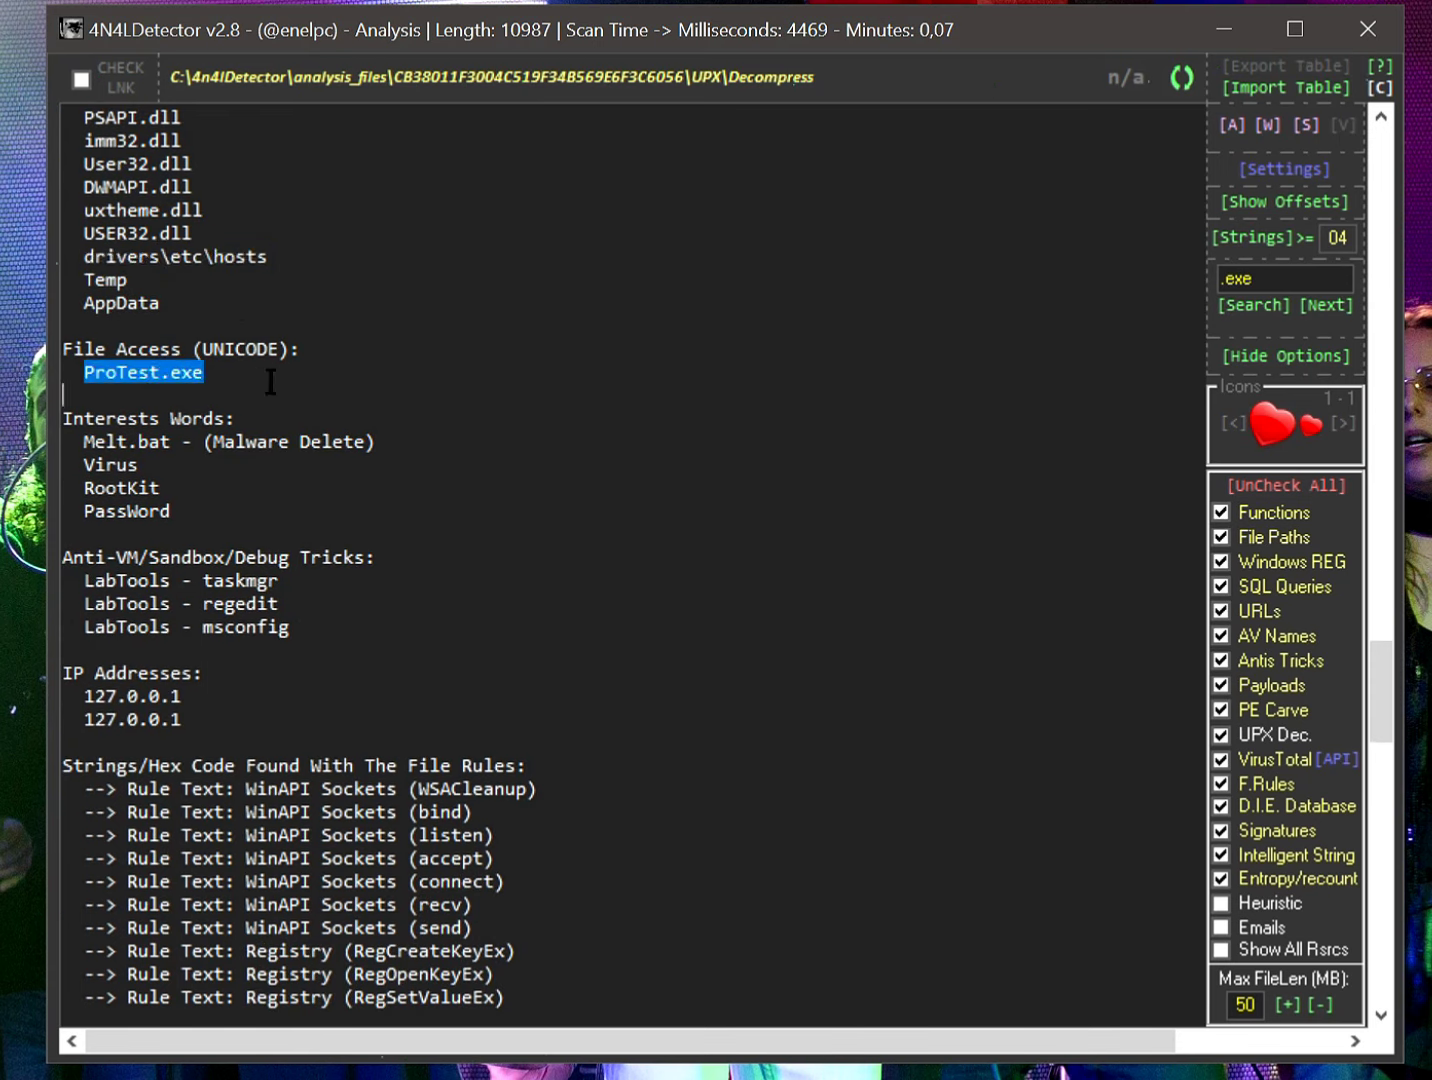
pyautogui.click(261, 580)
# Highlight the Interests Words heading and the Melt.bat entry beneath it
pyautogui.moveTo(62, 419); pyautogui.dragTo(288, 413)
pyautogui.click(287, 413)
pyautogui.moveTo(84, 441); pyautogui.dragTo(188, 440)
pyautogui.click(148, 440)
pyautogui.click(172, 446)
pyautogui.moveTo(89, 441); pyautogui.dragTo(170, 444)
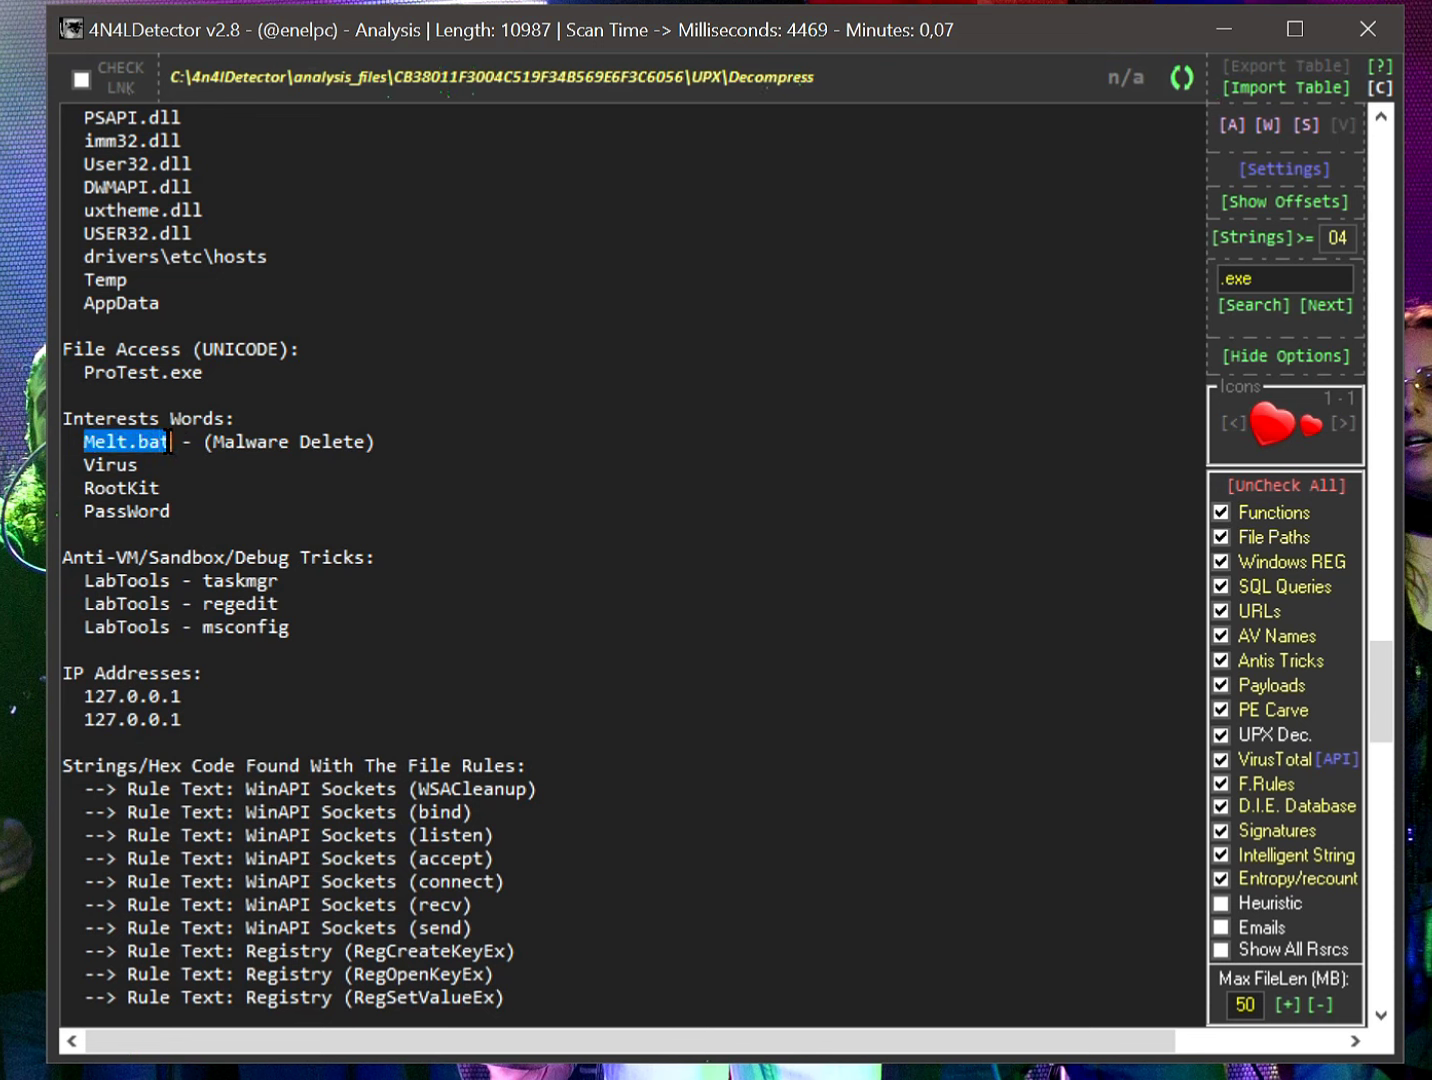
pyautogui.click(407, 508)
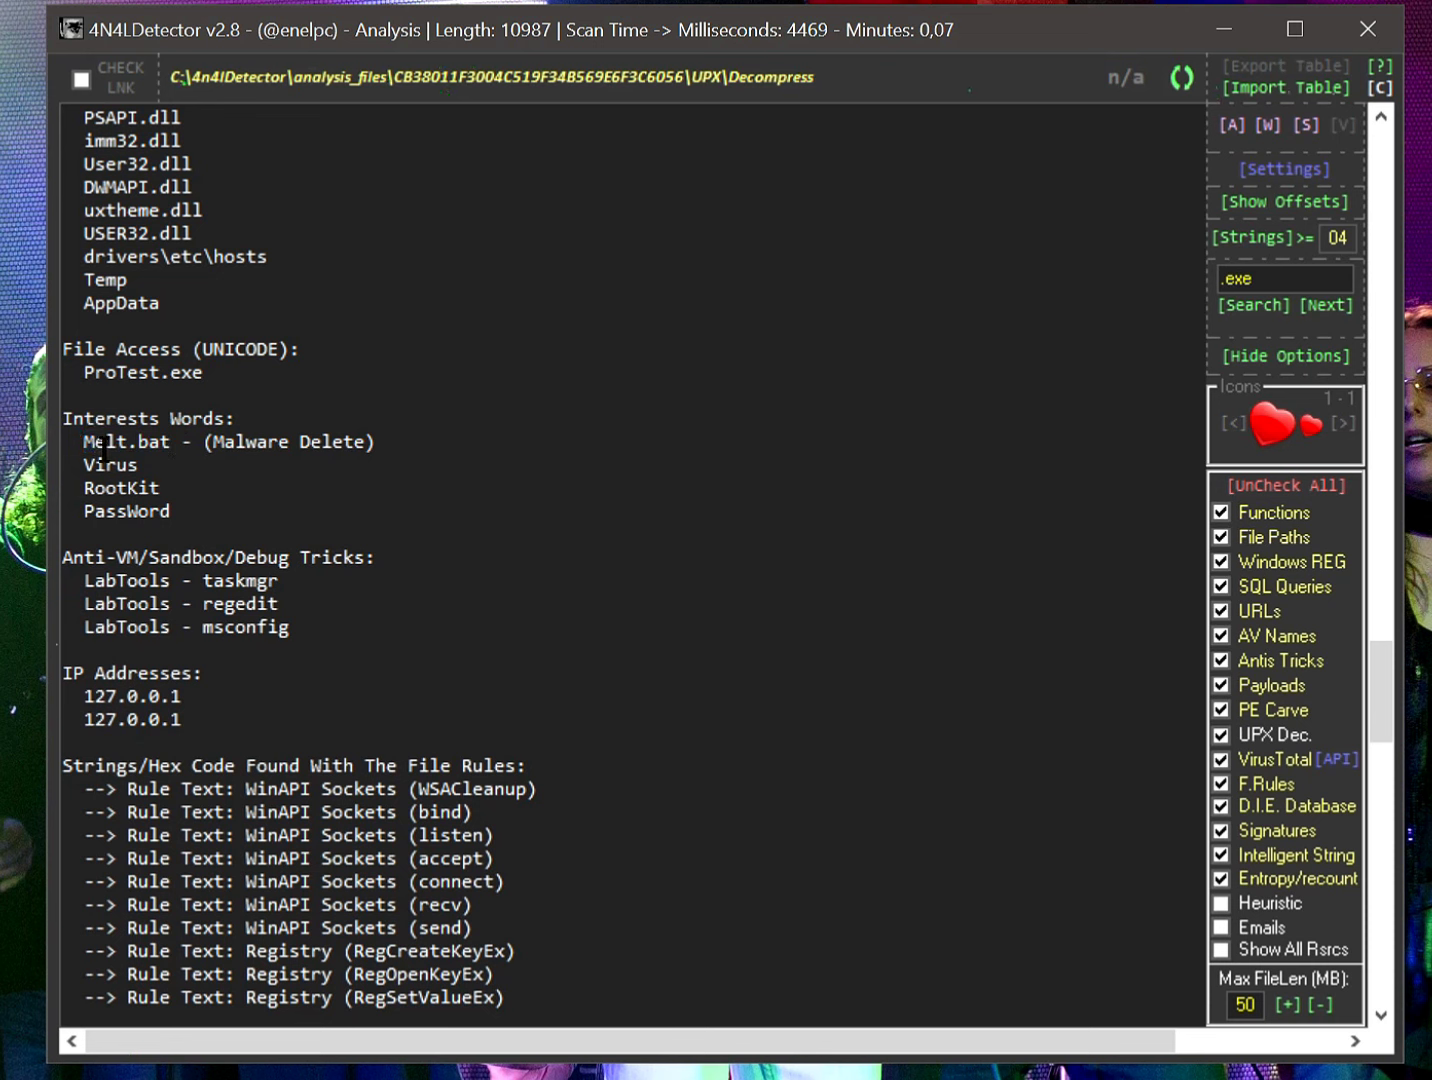
# Highlight Melt.bat again and the Malware Delete description next to it
pyautogui.moveTo(86, 441); pyautogui.dragTo(178, 445)
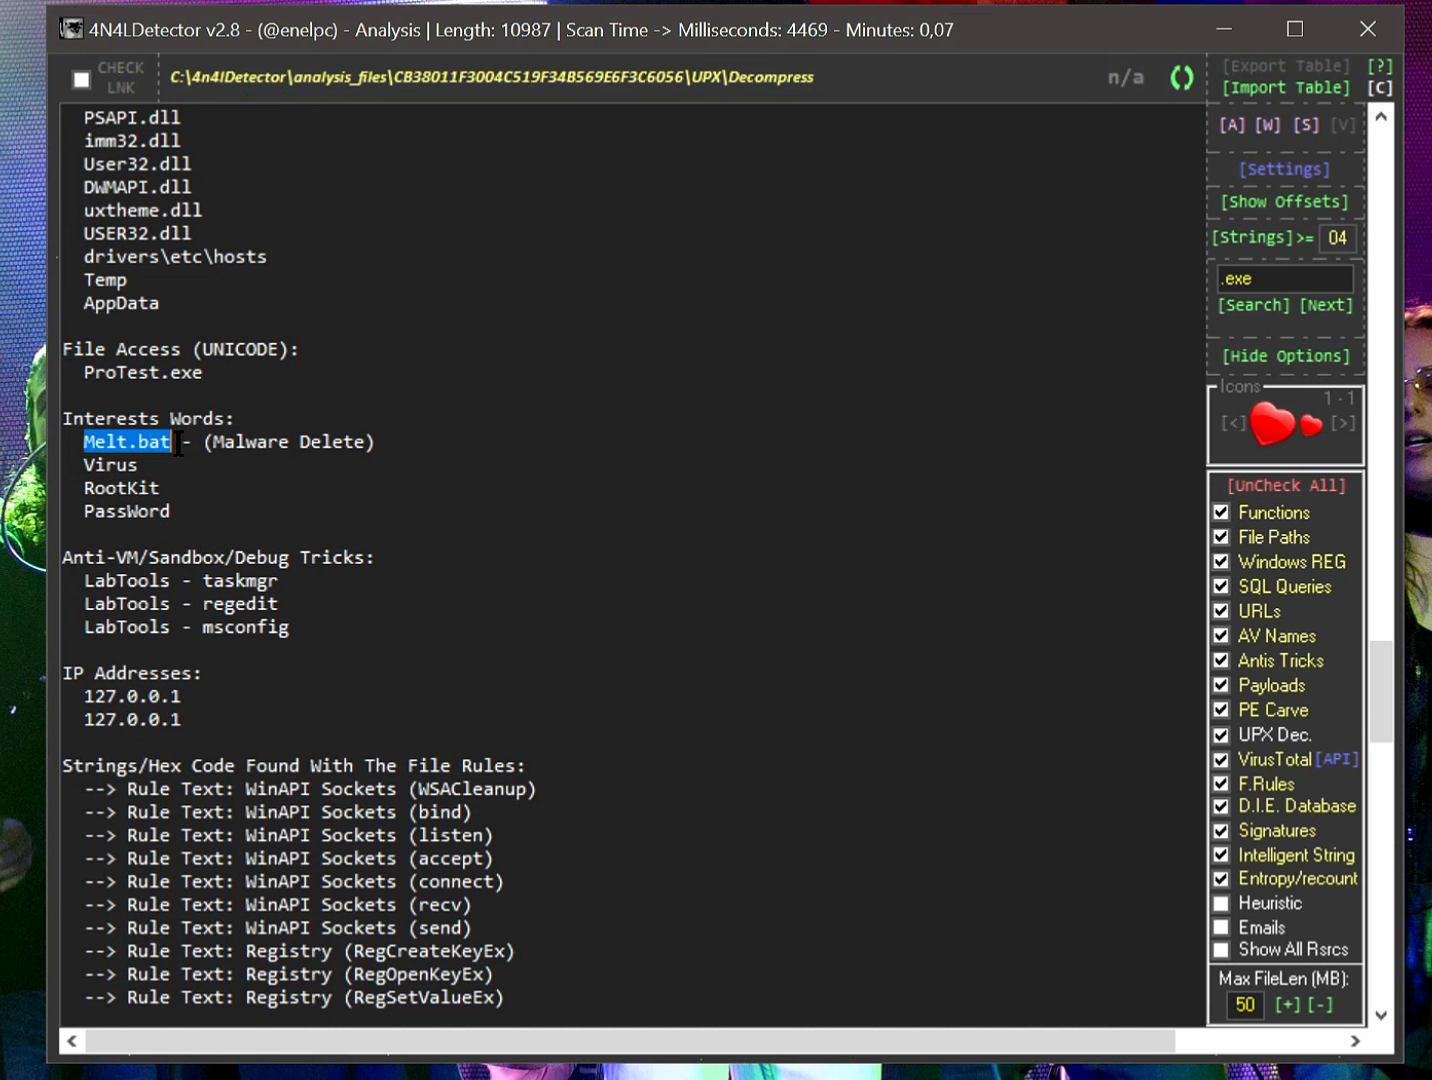
pyautogui.click(178, 444)
pyautogui.moveTo(86, 440); pyautogui.dragTo(172, 440)
pyautogui.click(276, 412)
pyautogui.moveTo(212, 440); pyautogui.dragTo(366, 441)
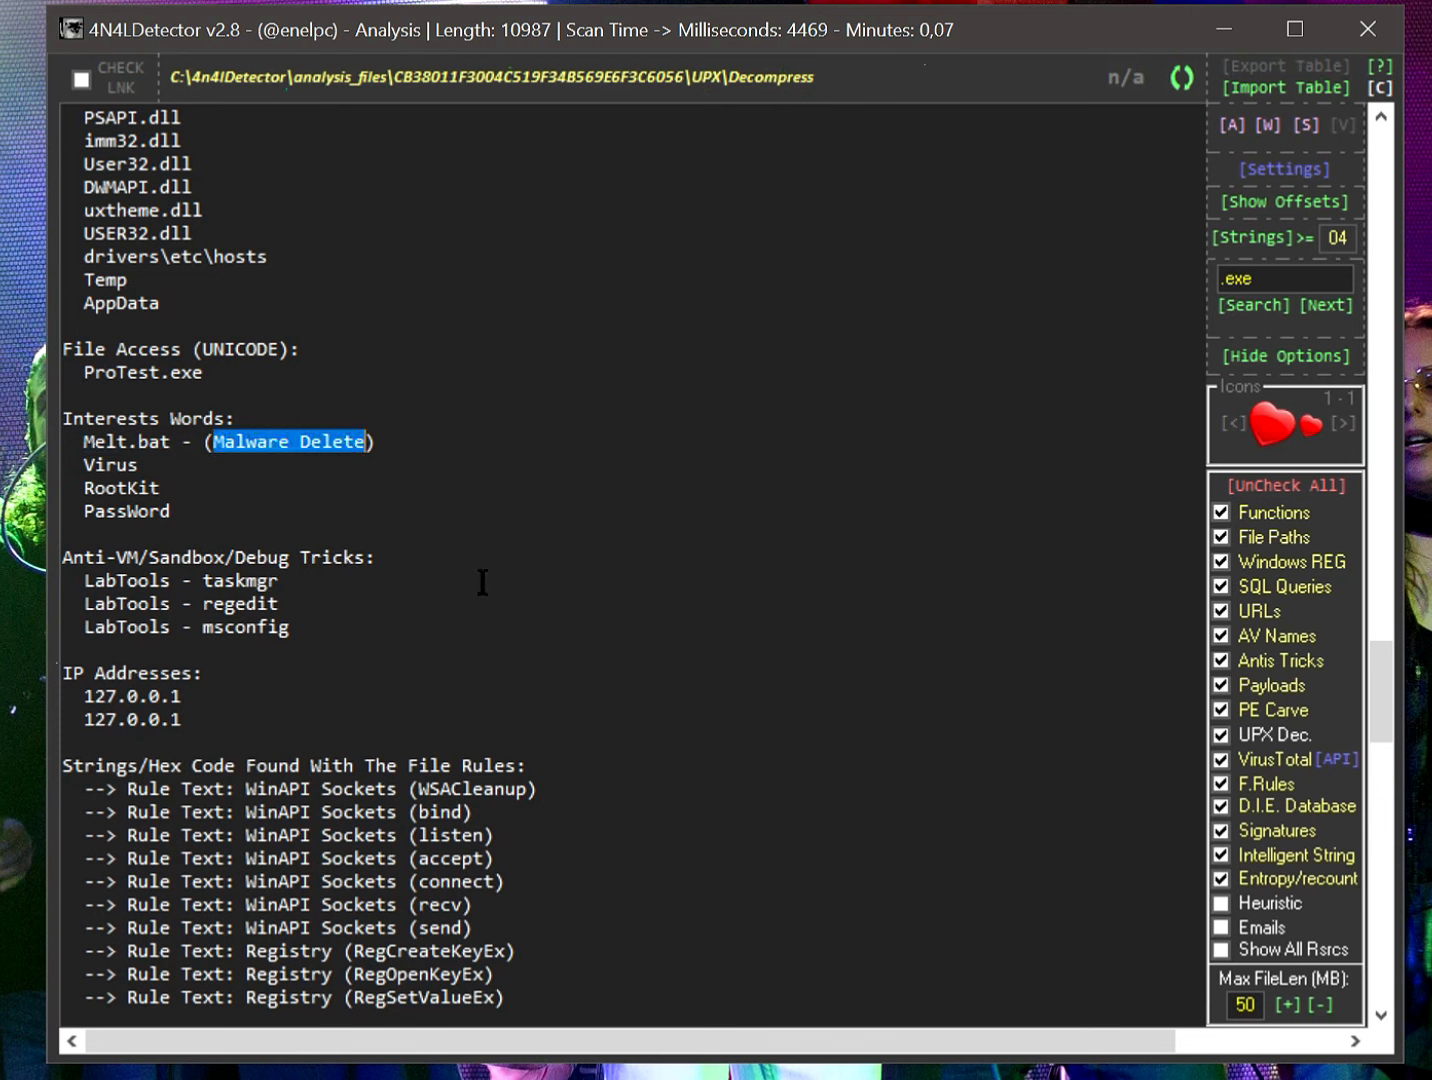
# Copy the word RootKit from the Interests Words section of the report
pyautogui.scroll(-2, 241, 510)
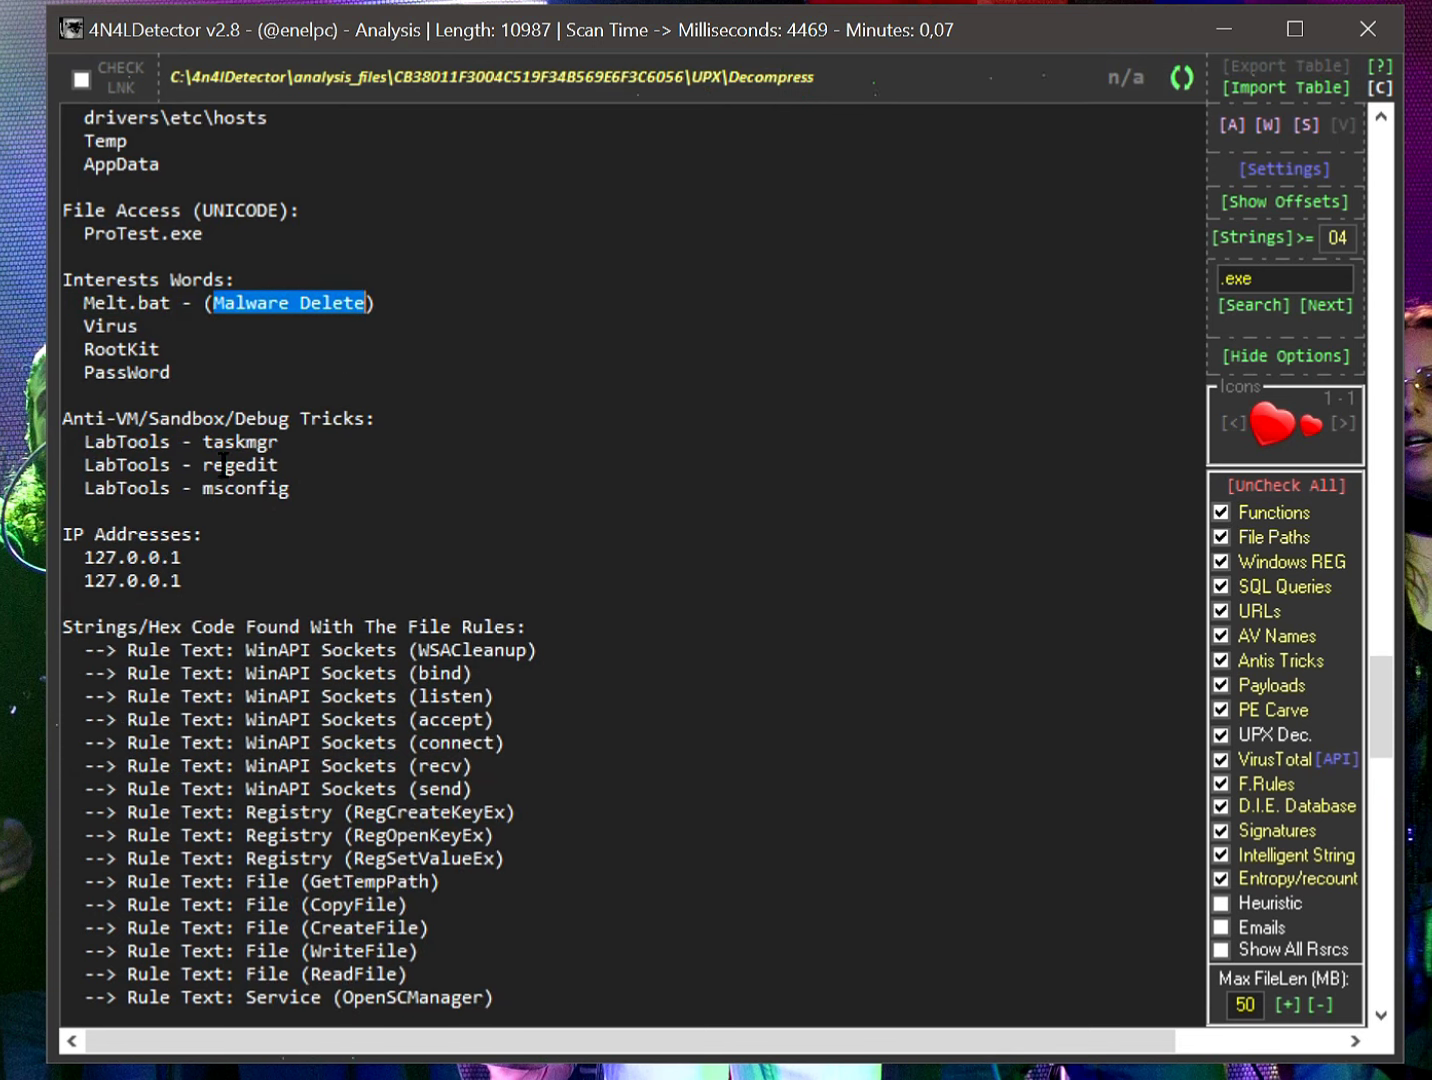
pyautogui.doubleClick(119, 348)
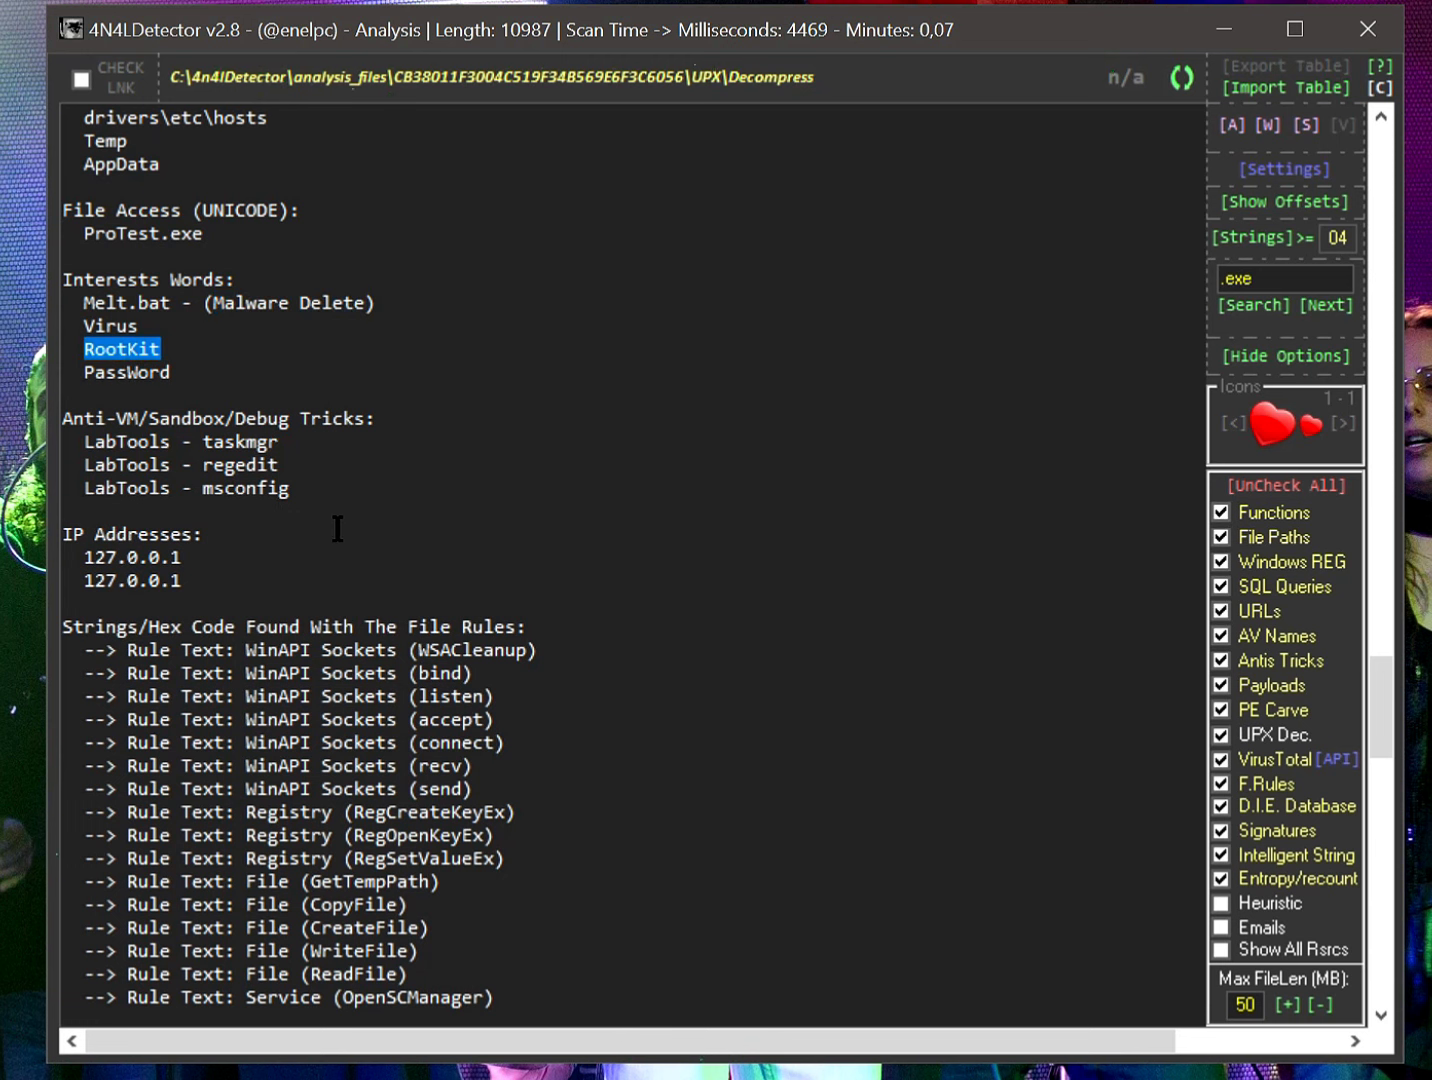
pyautogui.rightClick(133, 345)
pyautogui.click(160, 440)
# Show the offsets tools, open the Finder and search the file for the string RootKit
pyautogui.click(1250, 208)
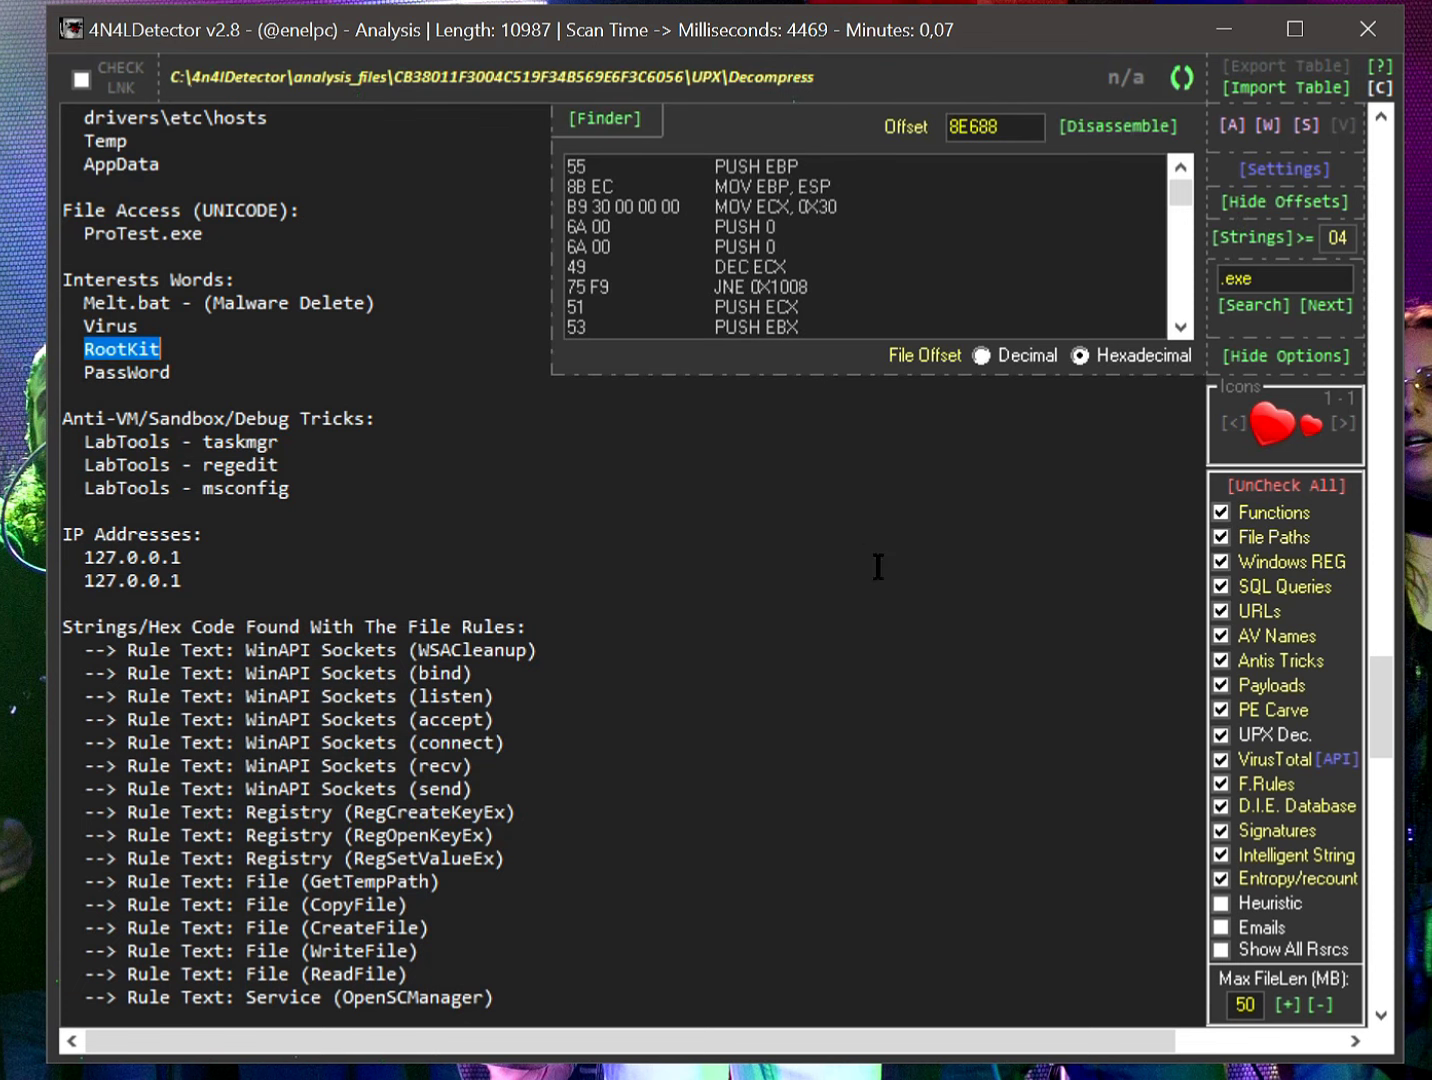
pyautogui.click(605, 119)
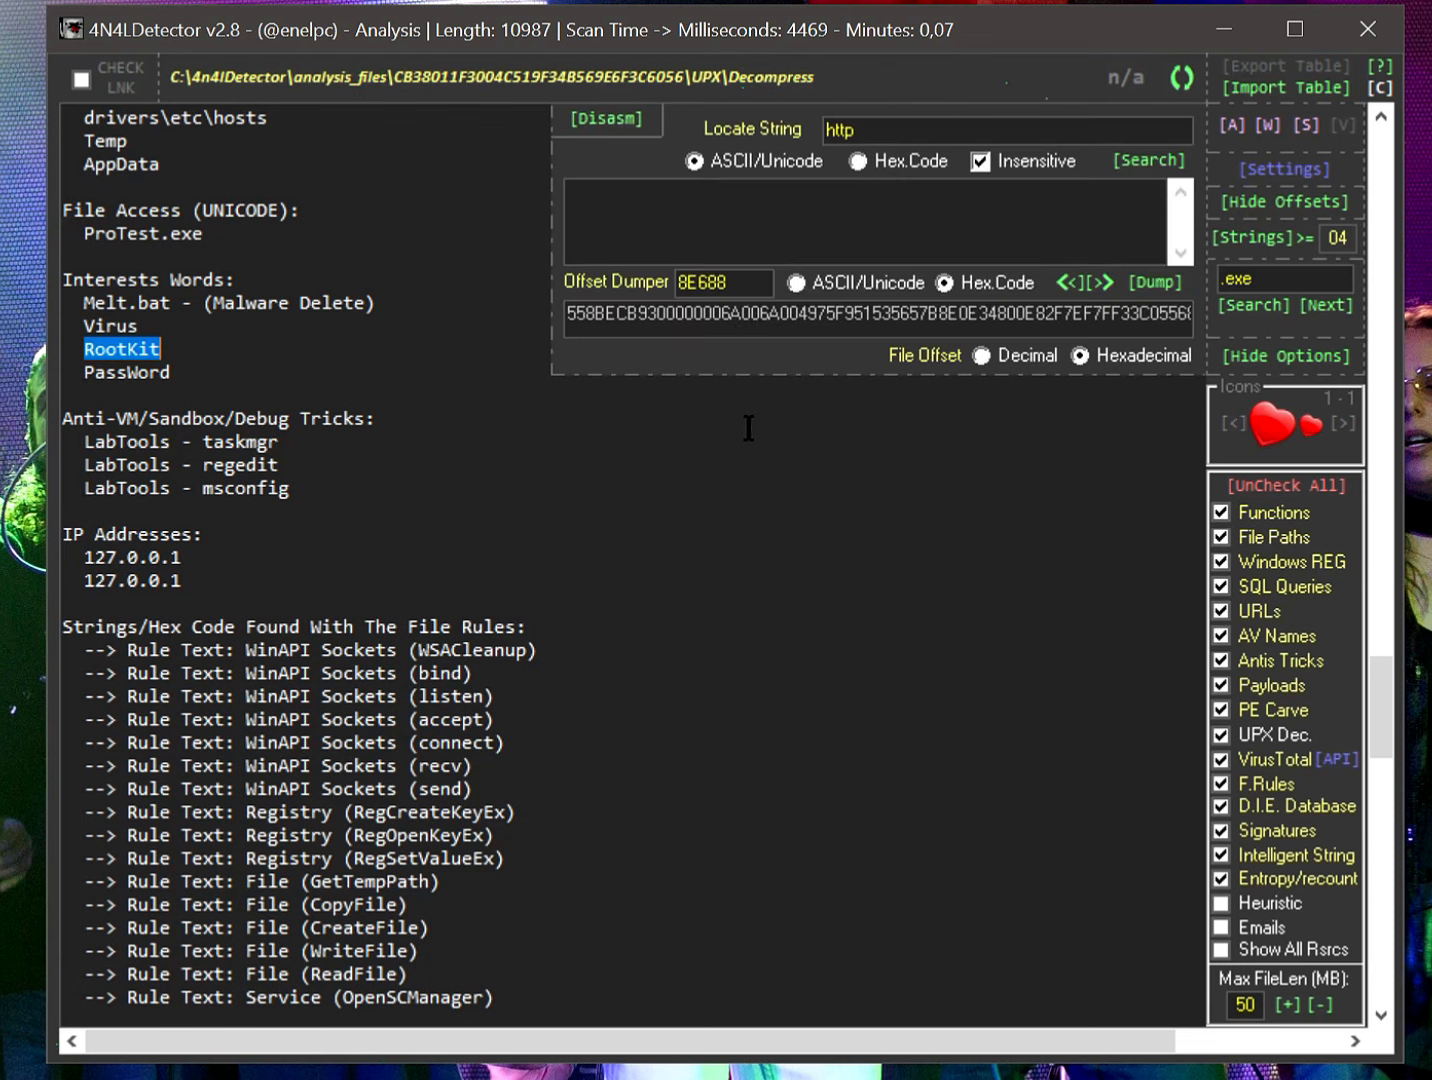
pyautogui.doubleClick(848, 131)
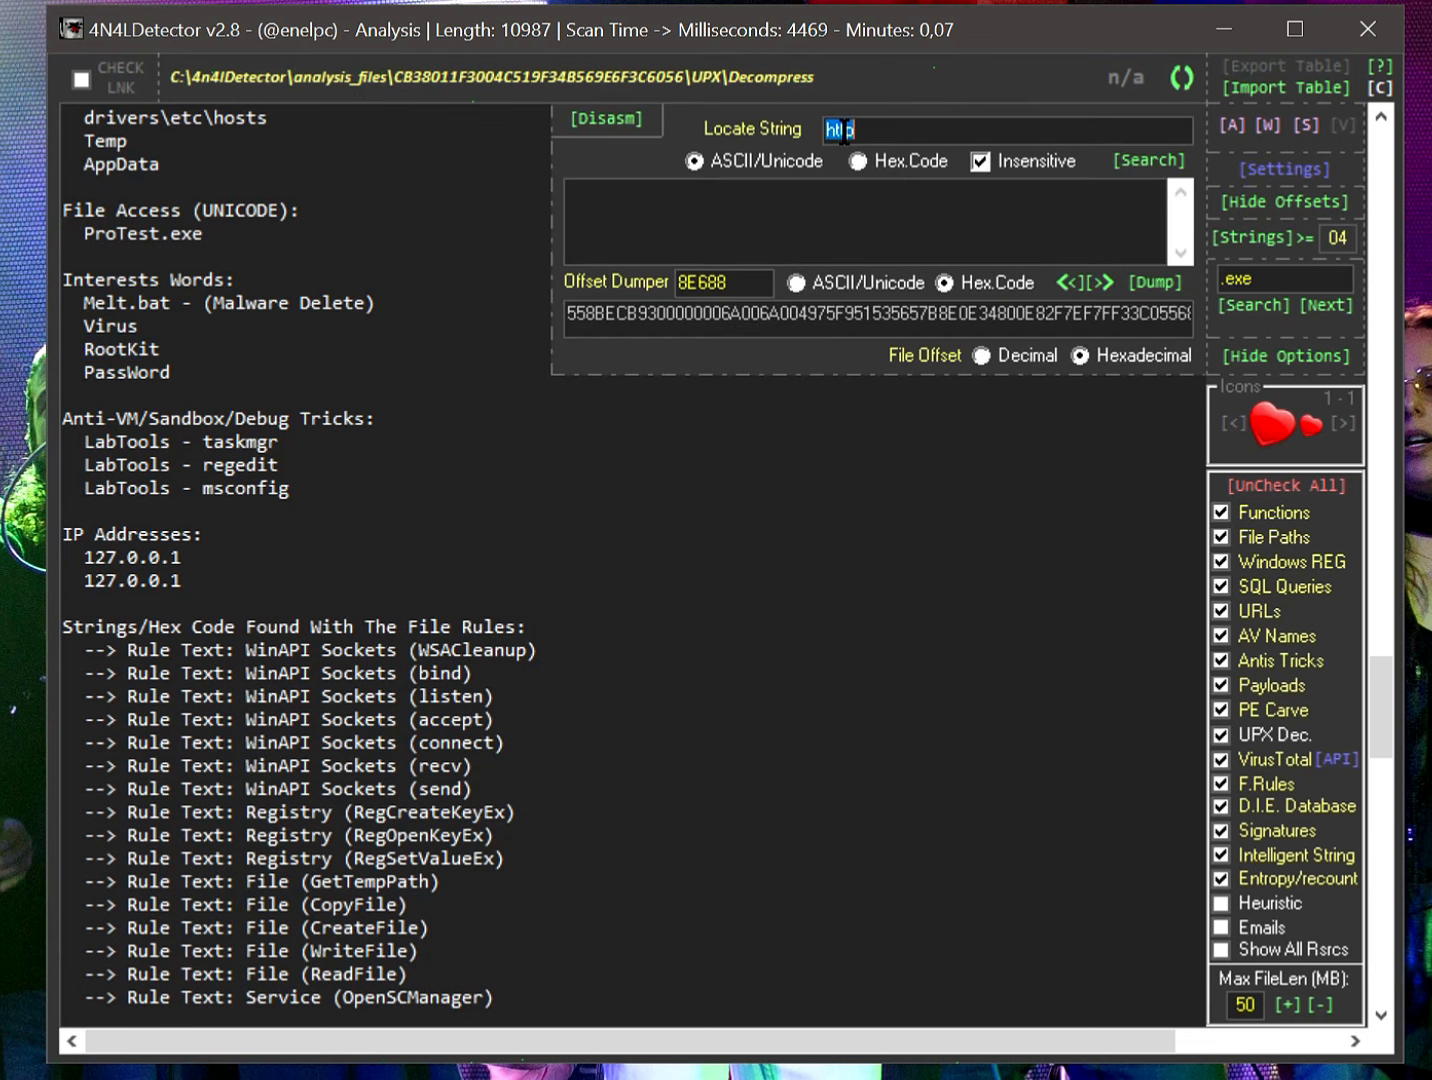
pyautogui.rightClick(848, 131)
pyautogui.click(900, 258)
pyautogui.click(1145, 163)
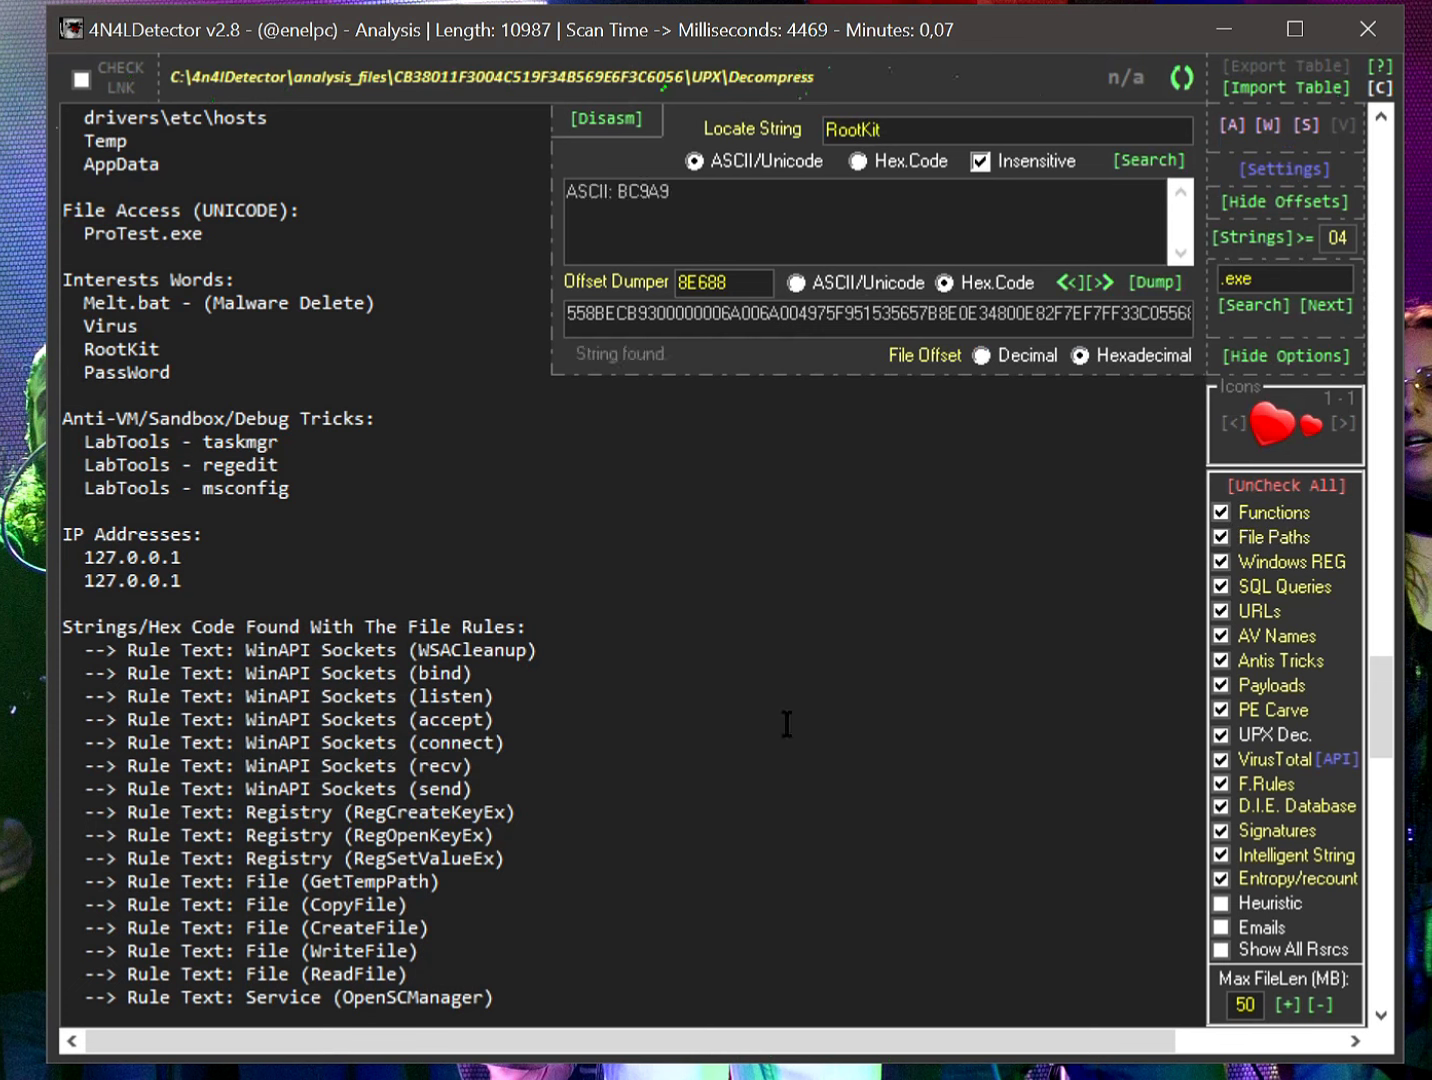
# Copy the found ASCII offset BC9A9 into the Offset Dumper field
pyautogui.doubleClick(646, 191)
pyautogui.rightClick(645, 192)
pyautogui.click(697, 283)
pyautogui.doubleClick(716, 282)
pyautogui.rightClick(714, 280)
pyautogui.click(765, 402)
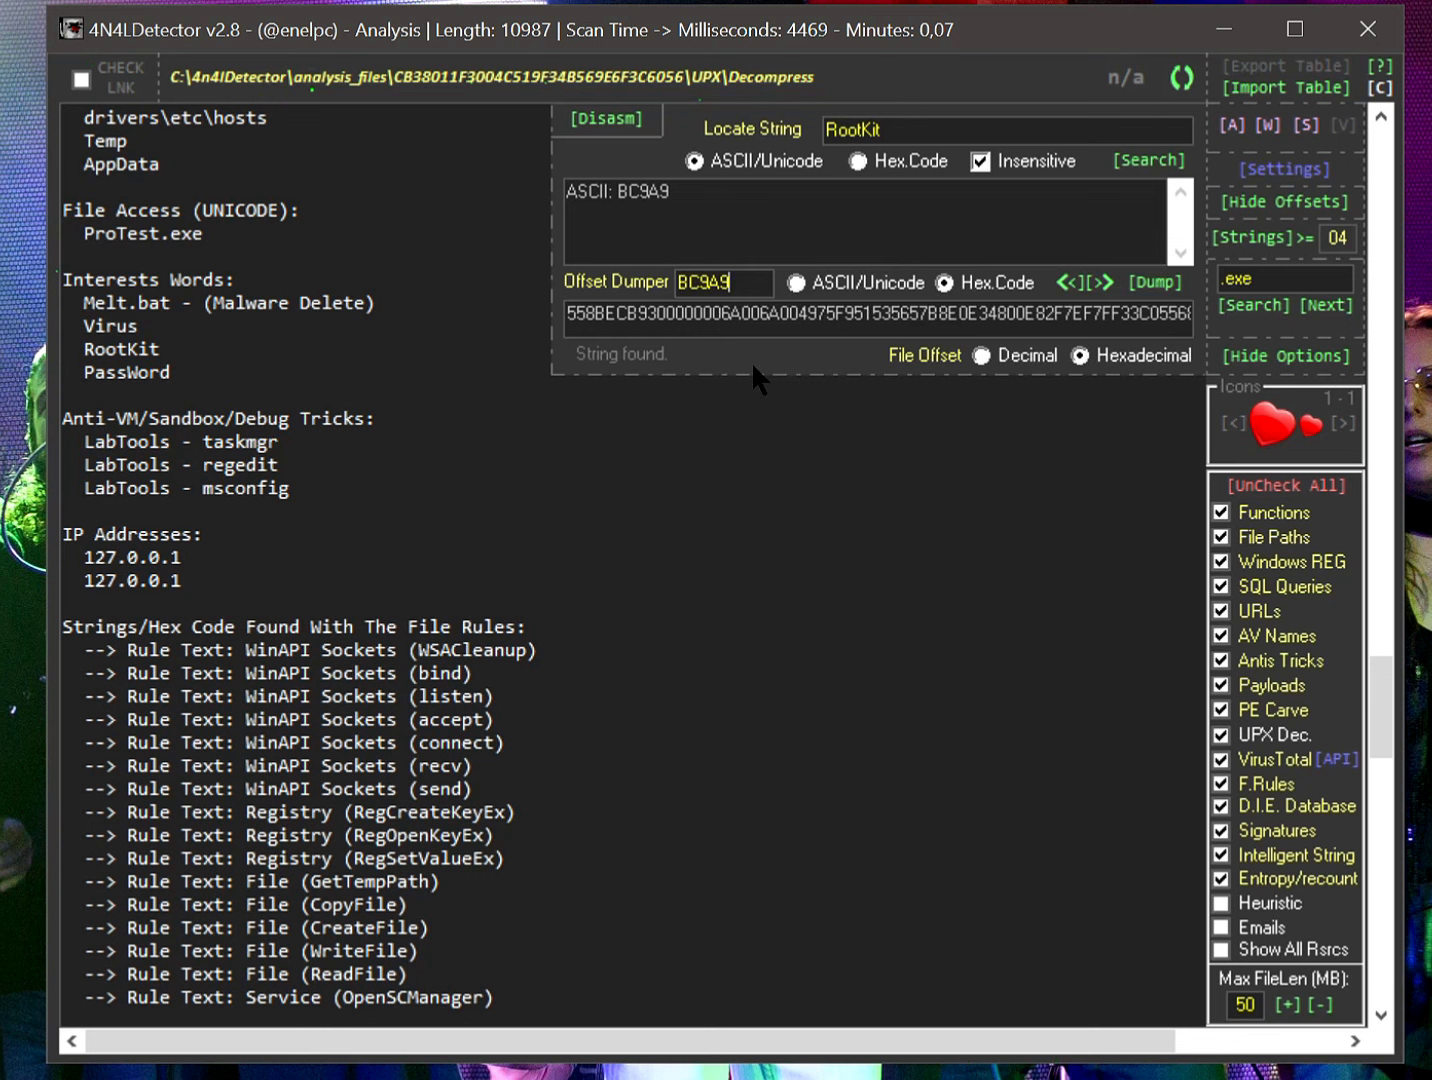
# Dump the bytes at offset BC9A9 as ASCII/Unicode and move the dump back to offset BC995
pyautogui.click(844, 282)
pyautogui.click(1157, 283)
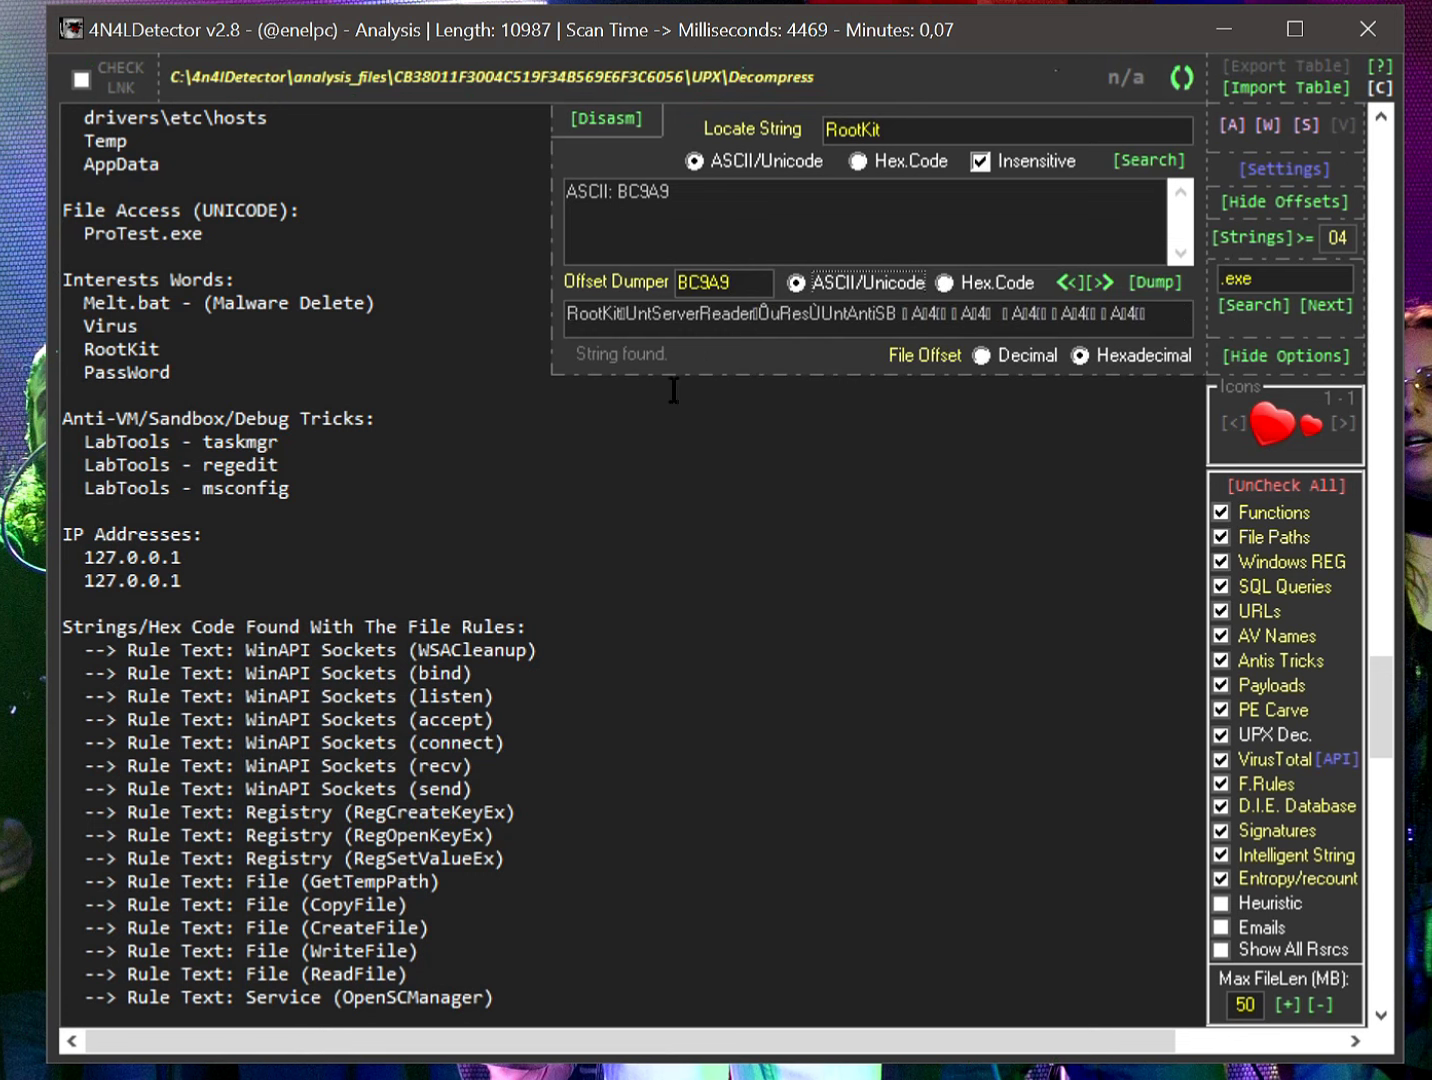
pyautogui.click(1064, 283)
pyautogui.click(1064, 283)
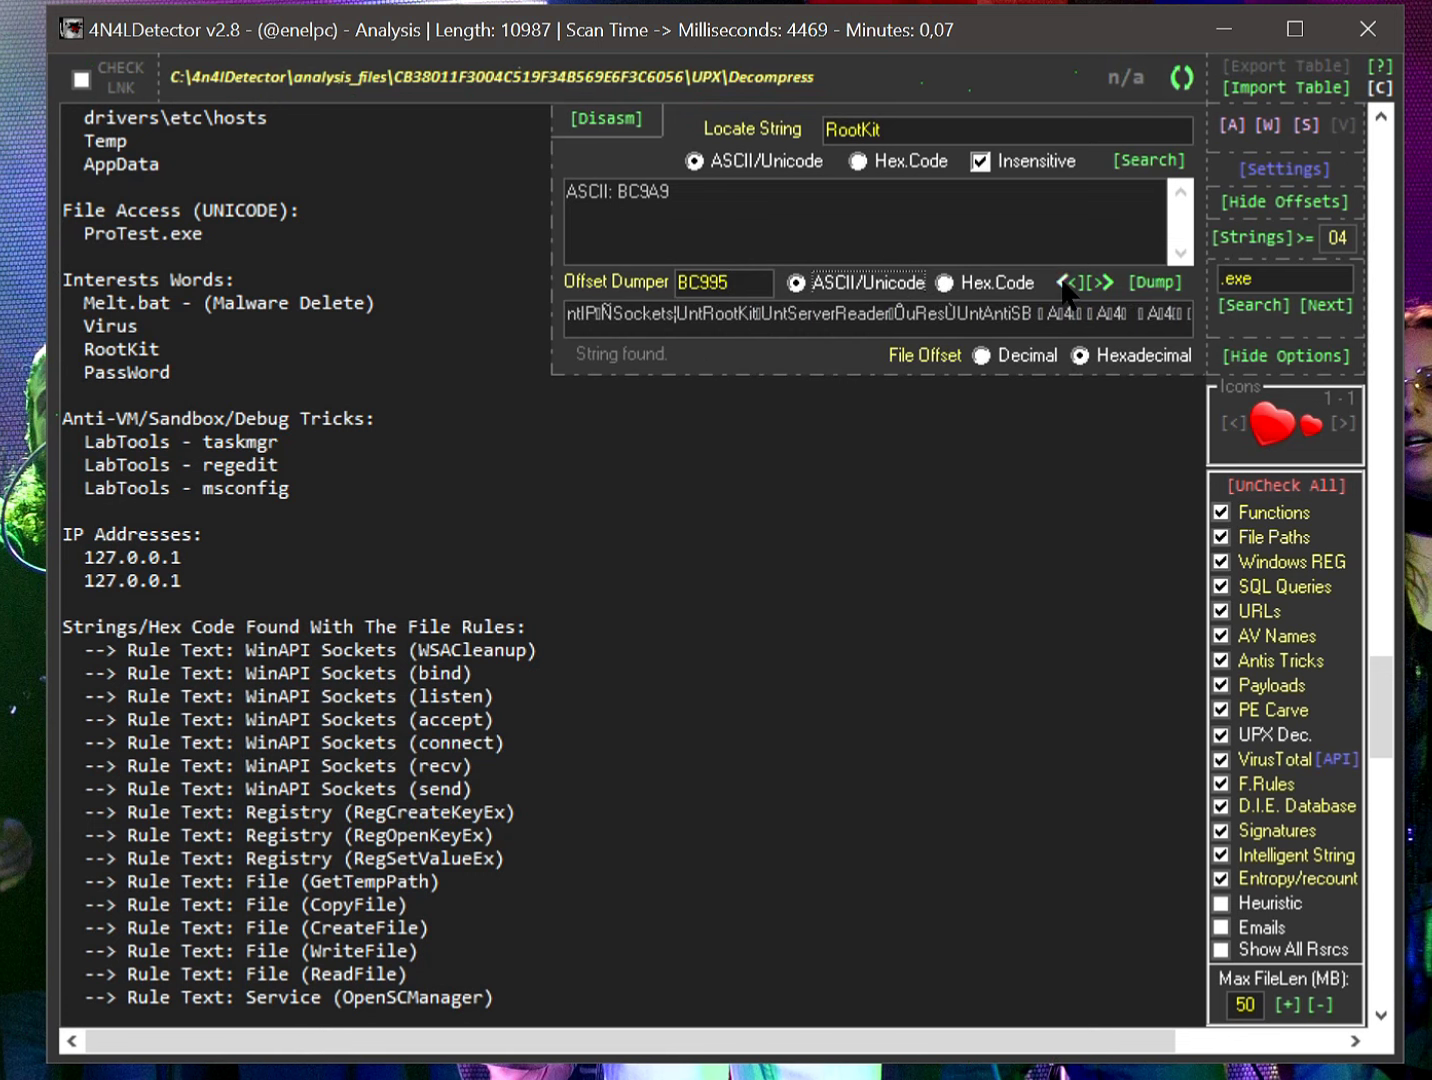
# Step the byte dump back to offset BC94F, highlighting the UntRootKit and UntHTTPFlood unit names along the way
pyautogui.click(1064, 283)
pyautogui.moveTo(736, 314); pyautogui.dragTo(813, 313)
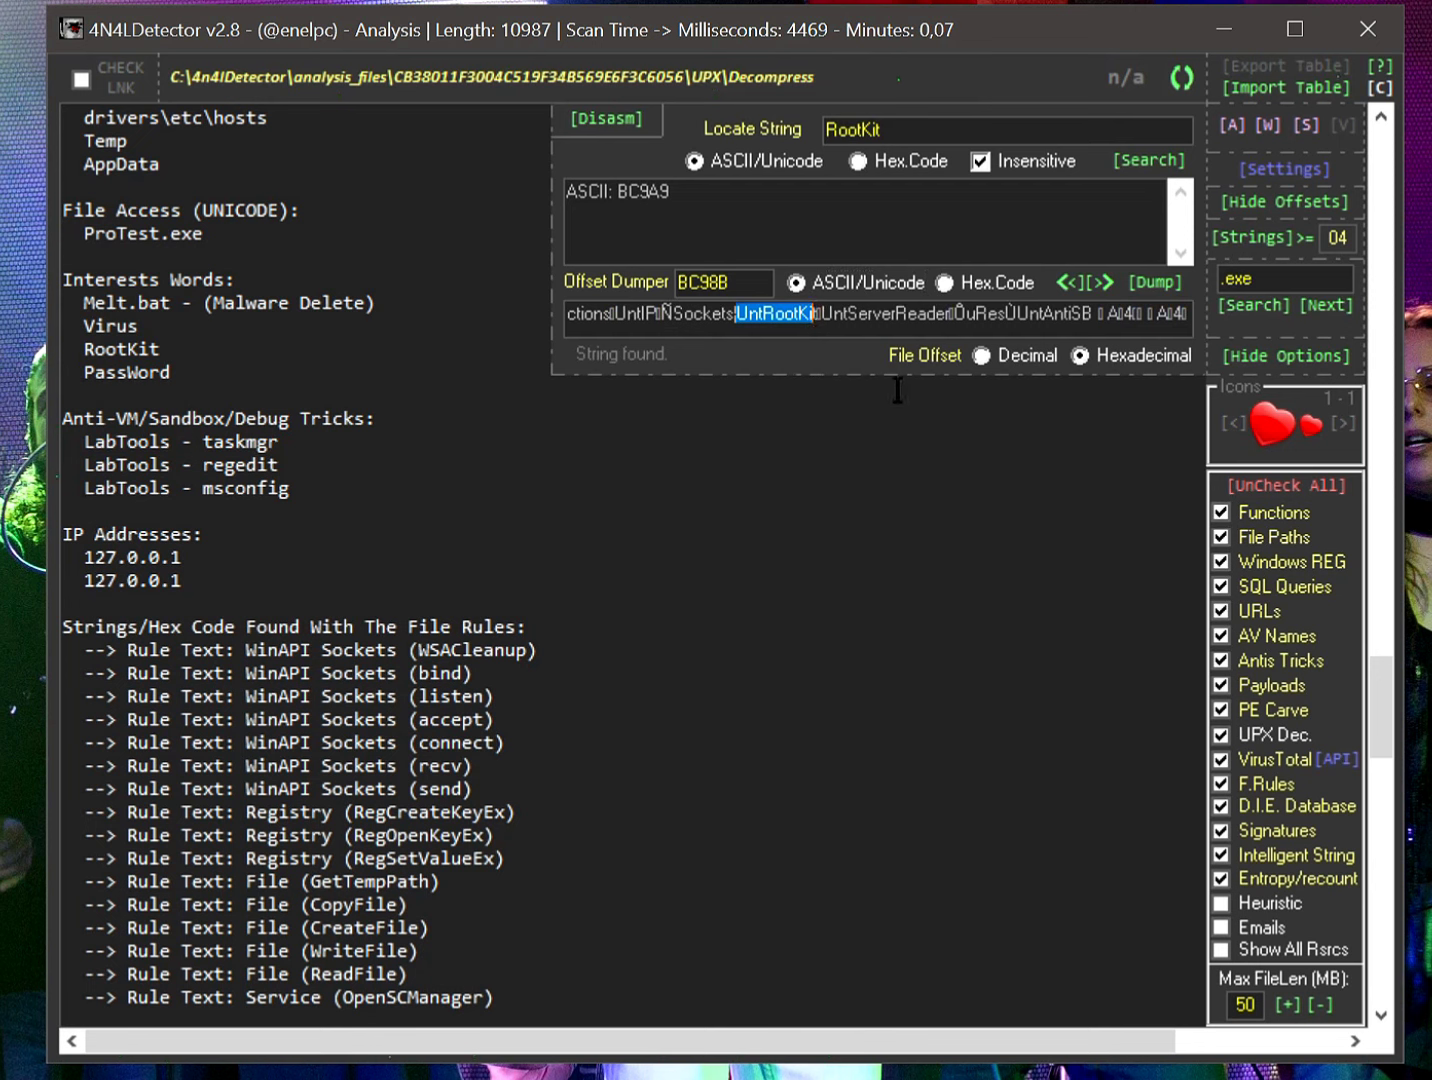
pyautogui.click(1064, 283)
pyautogui.click(1064, 283)
pyautogui.click(1064, 284)
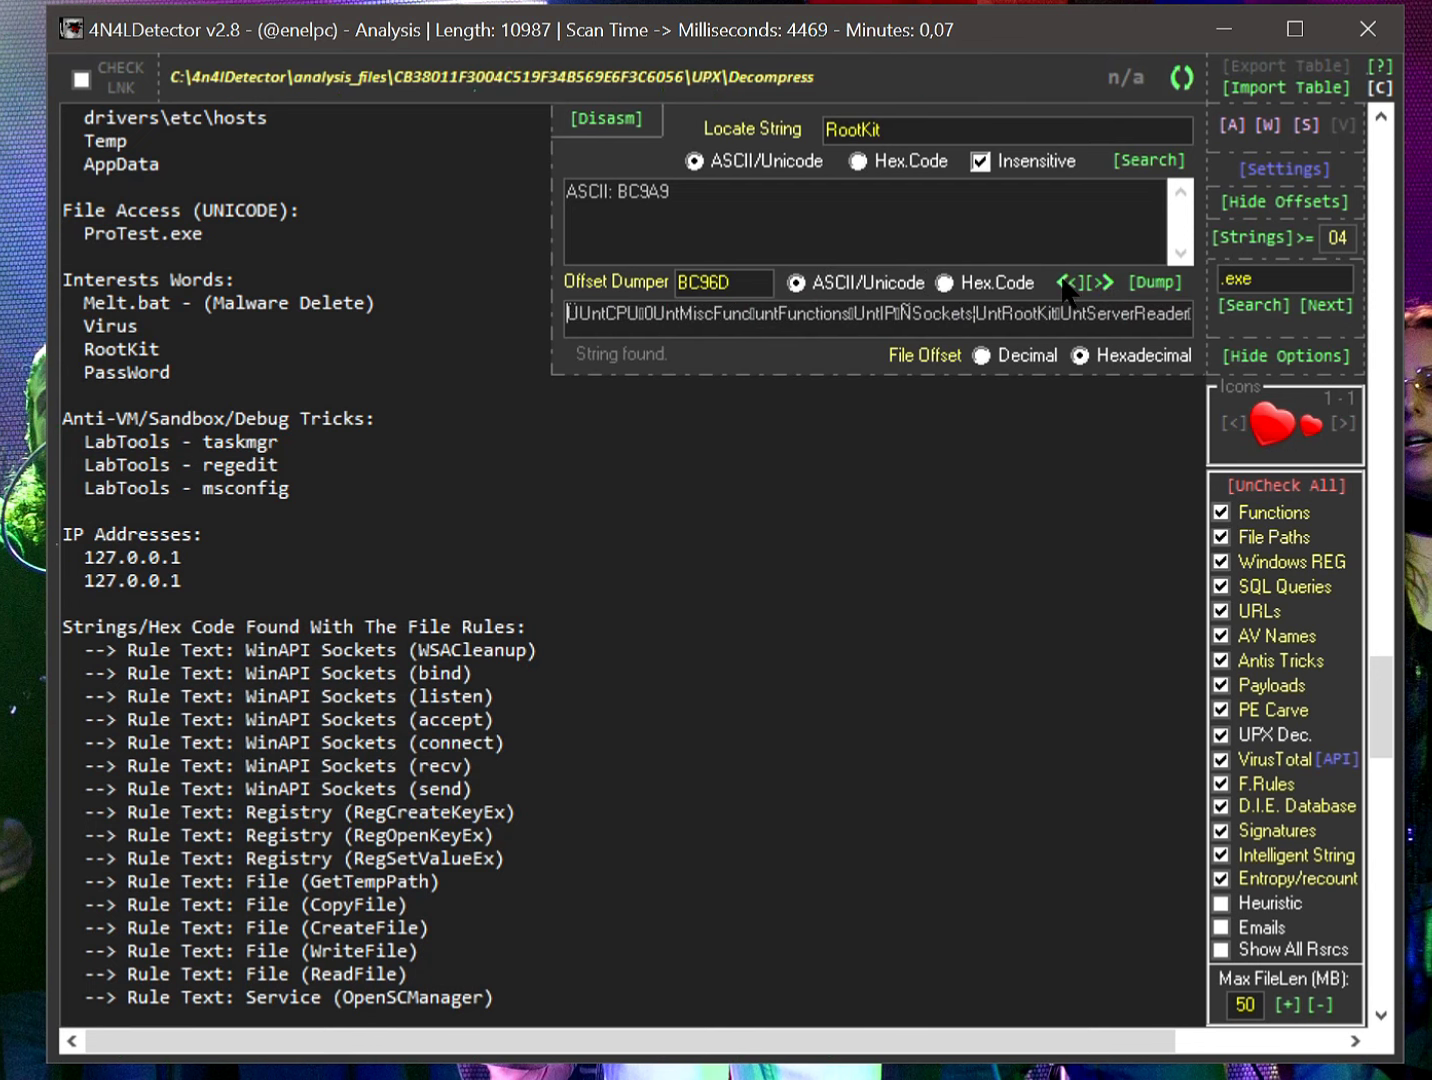
pyautogui.click(1064, 283)
pyautogui.click(1064, 283)
pyautogui.click(1064, 283)
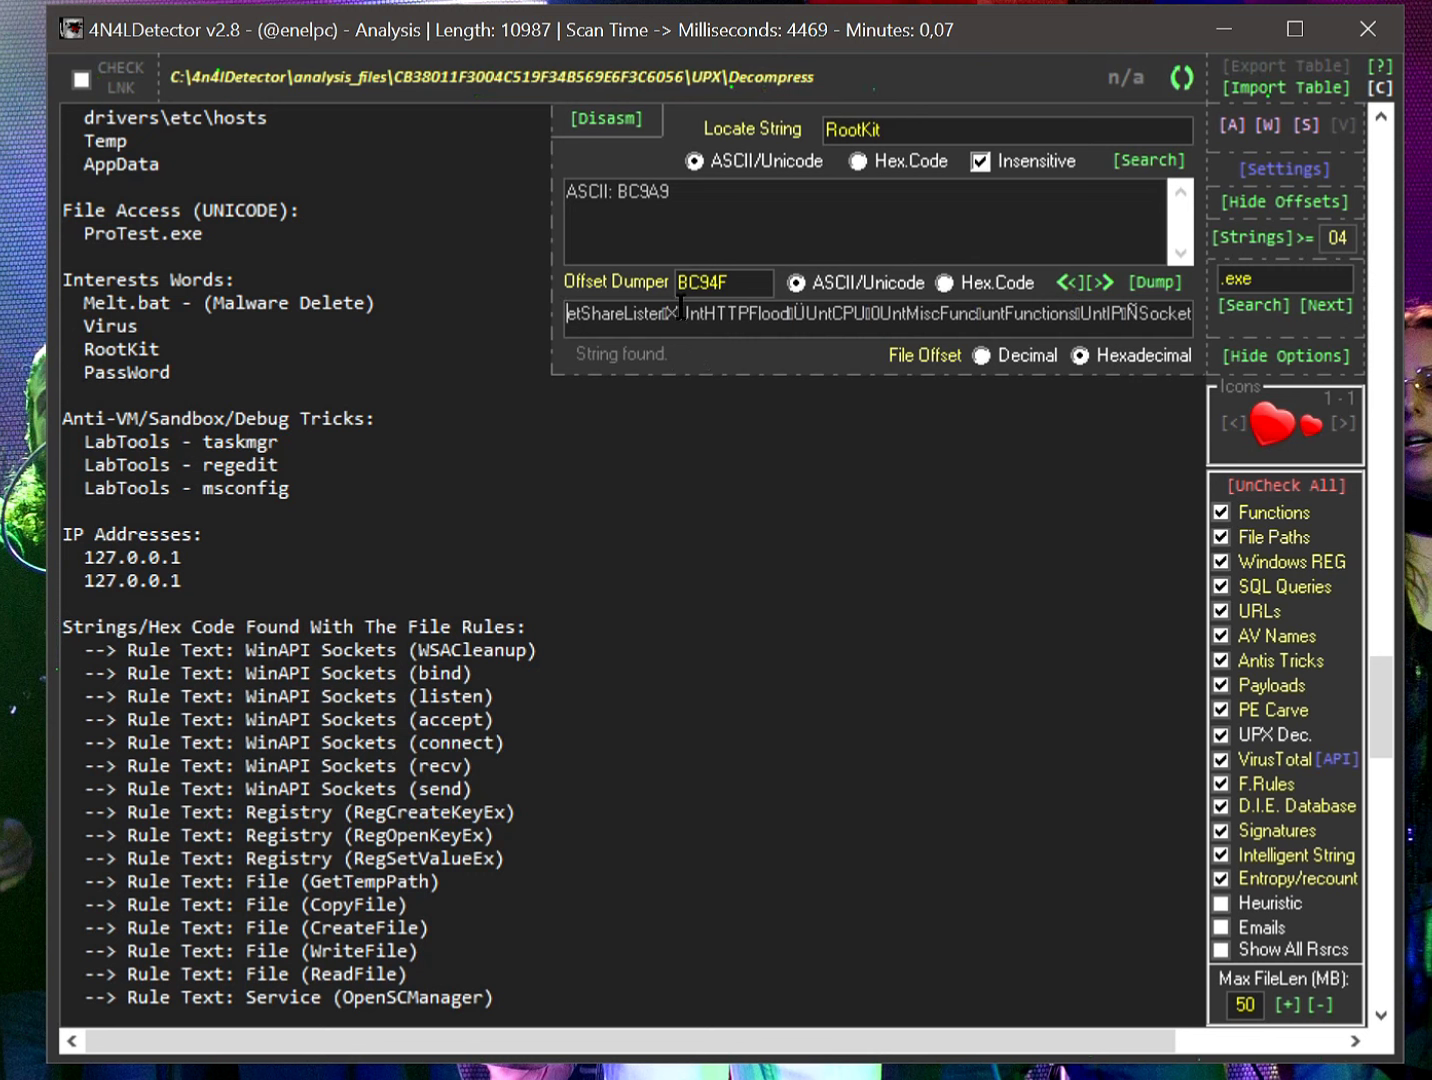
pyautogui.moveTo(681, 310); pyautogui.dragTo(797, 314)
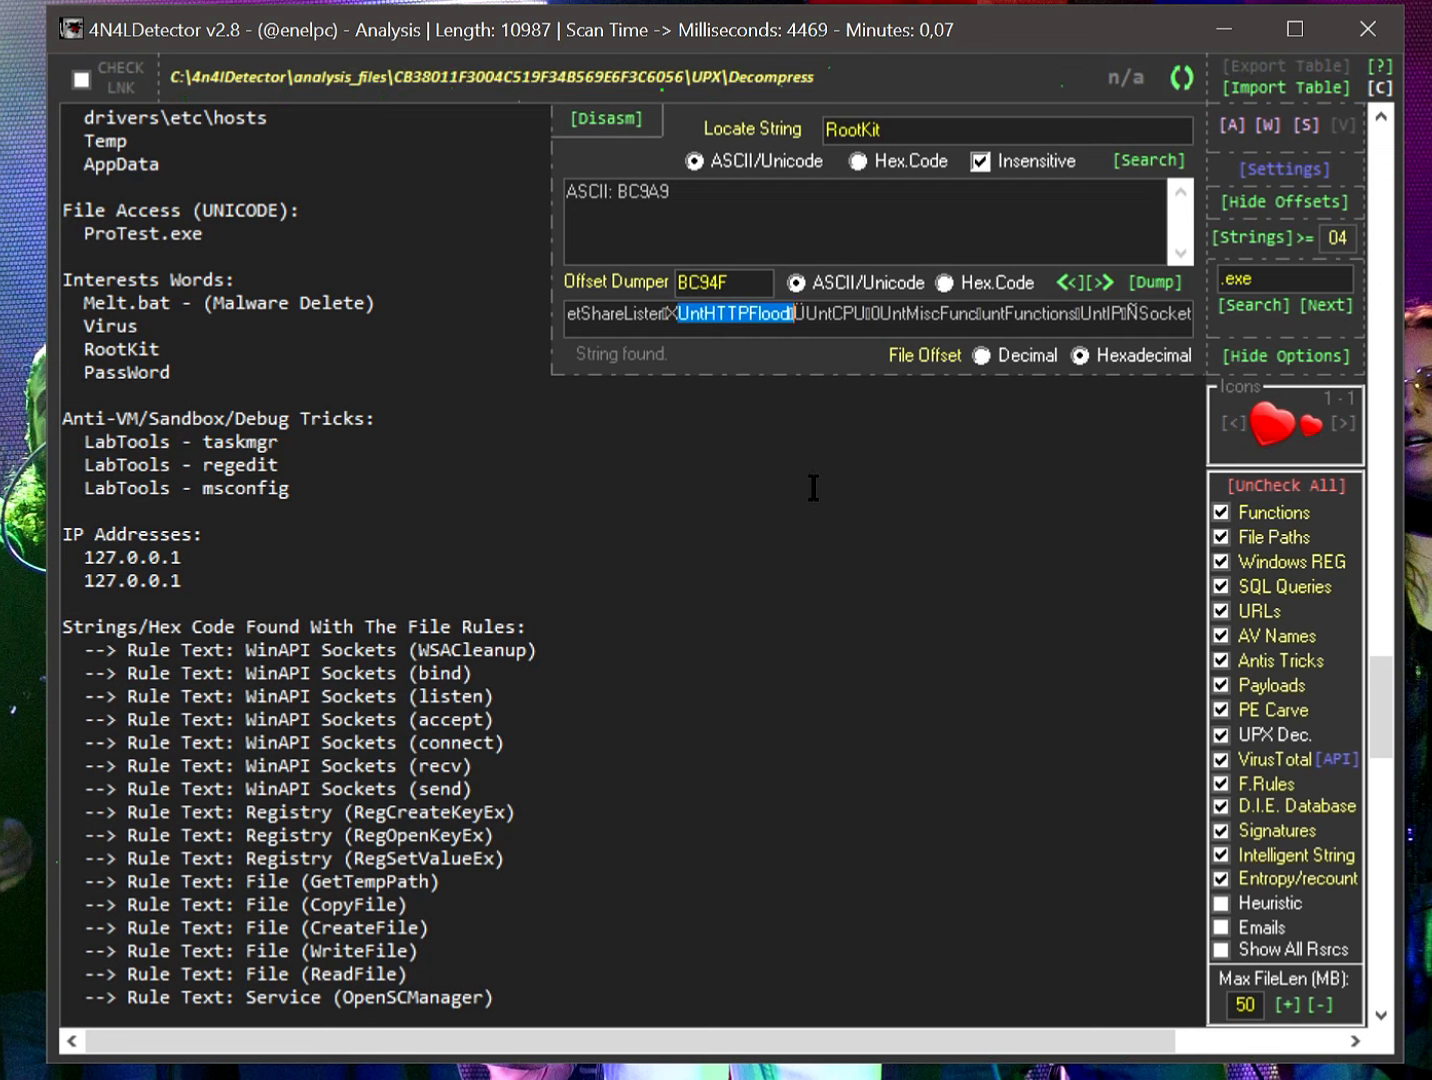
# Step the byte dump back to offset BC8EB, and hide the offsets tools
pyautogui.click(1063, 283)
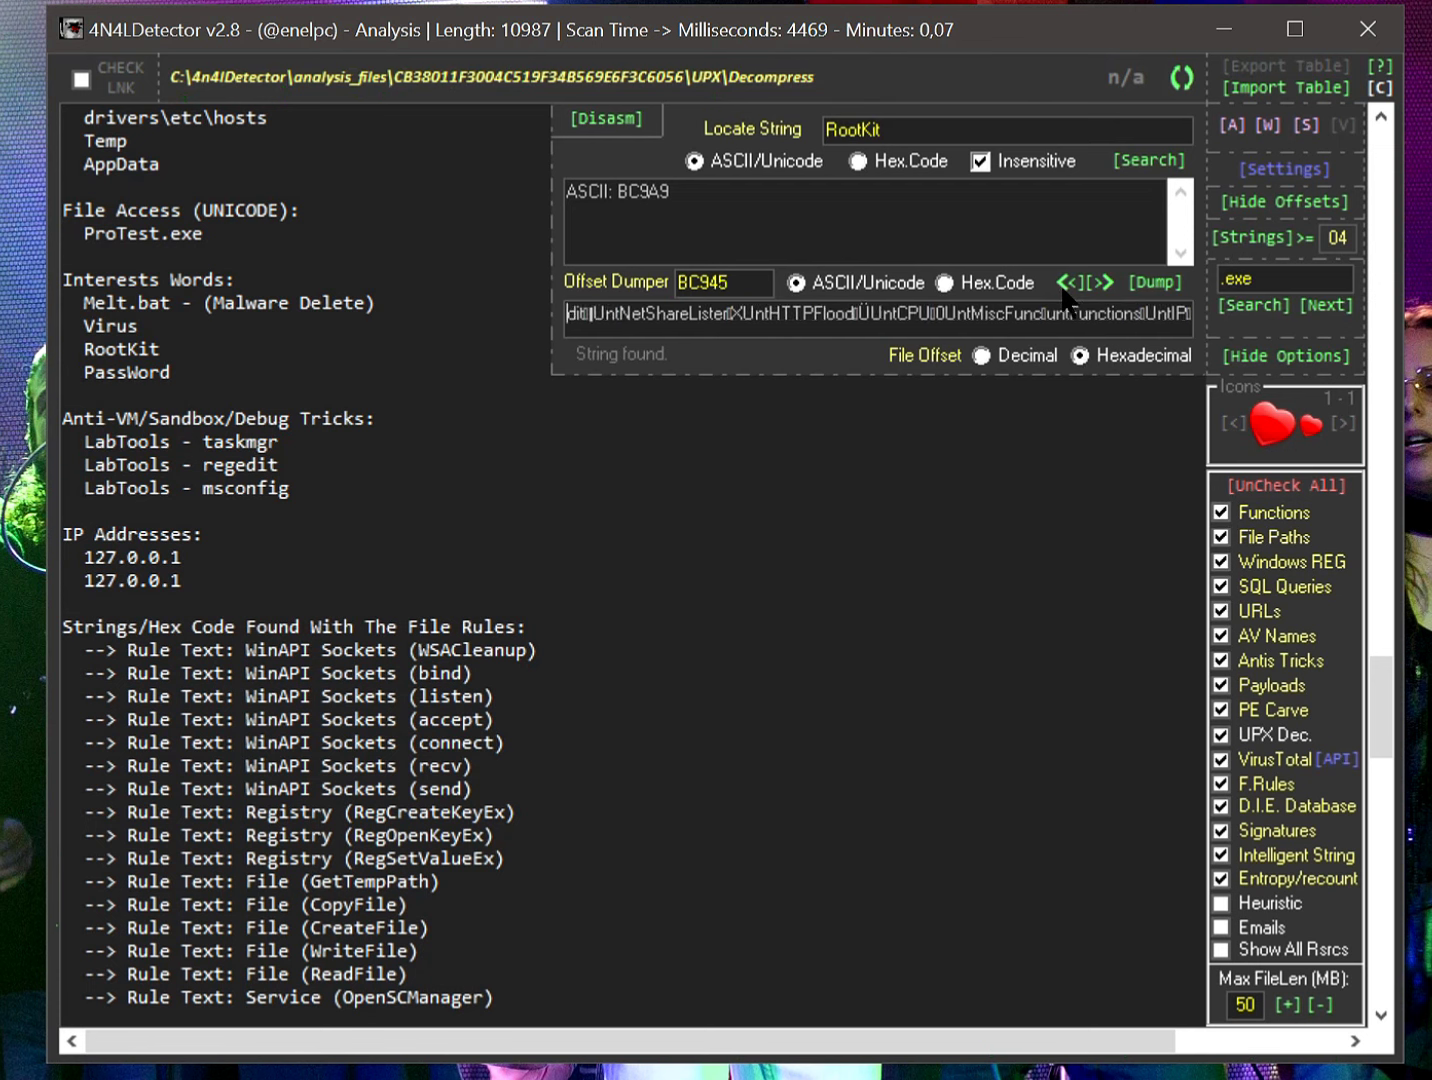
pyautogui.click(1063, 283)
pyautogui.click(1062, 283)
pyautogui.click(1063, 283)
pyautogui.click(1062, 284)
pyautogui.click(1063, 283)
pyautogui.click(1063, 283)
pyautogui.click(1063, 283)
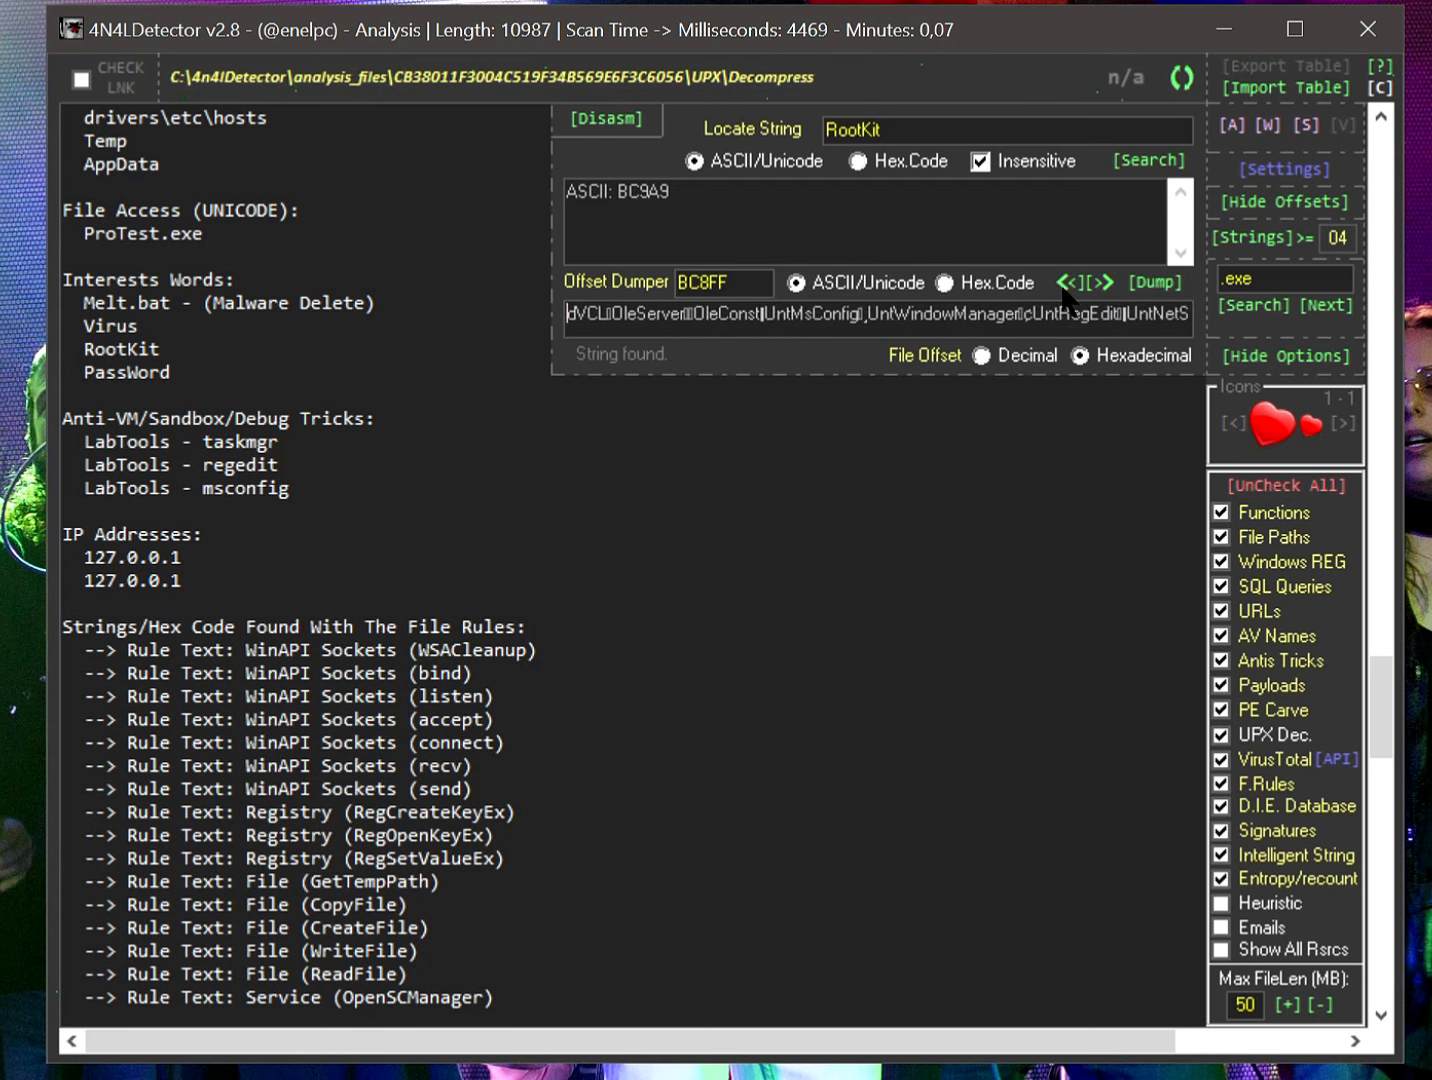
pyautogui.click(1063, 283)
pyautogui.click(1063, 283)
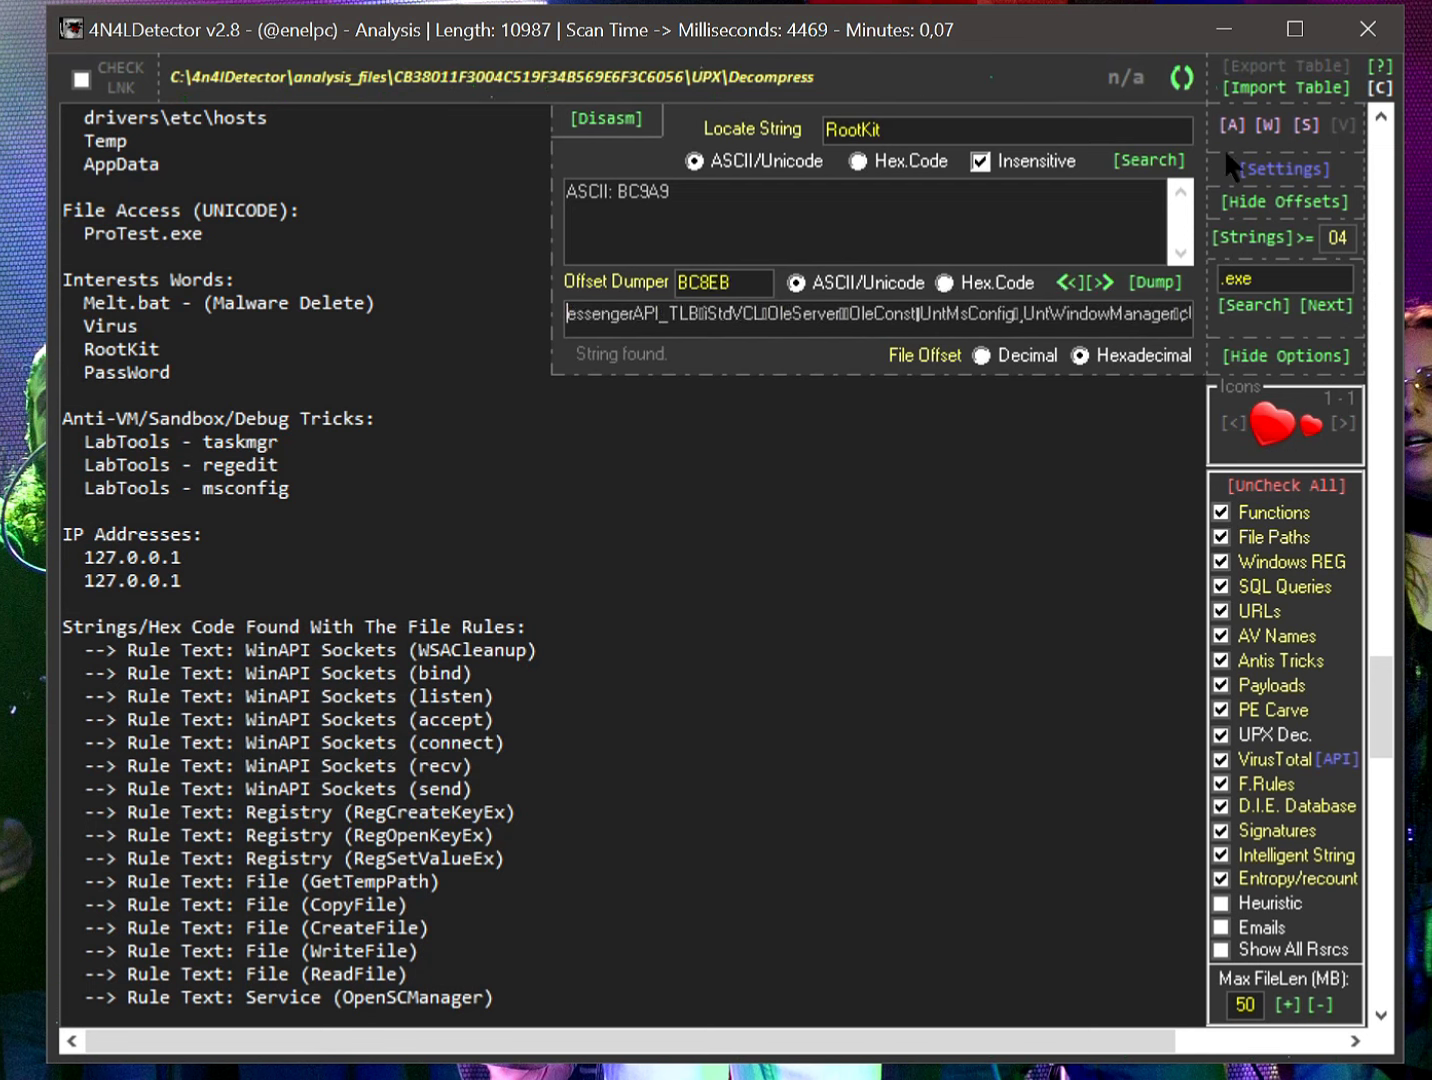
pyautogui.click(1262, 202)
pyautogui.click(703, 492)
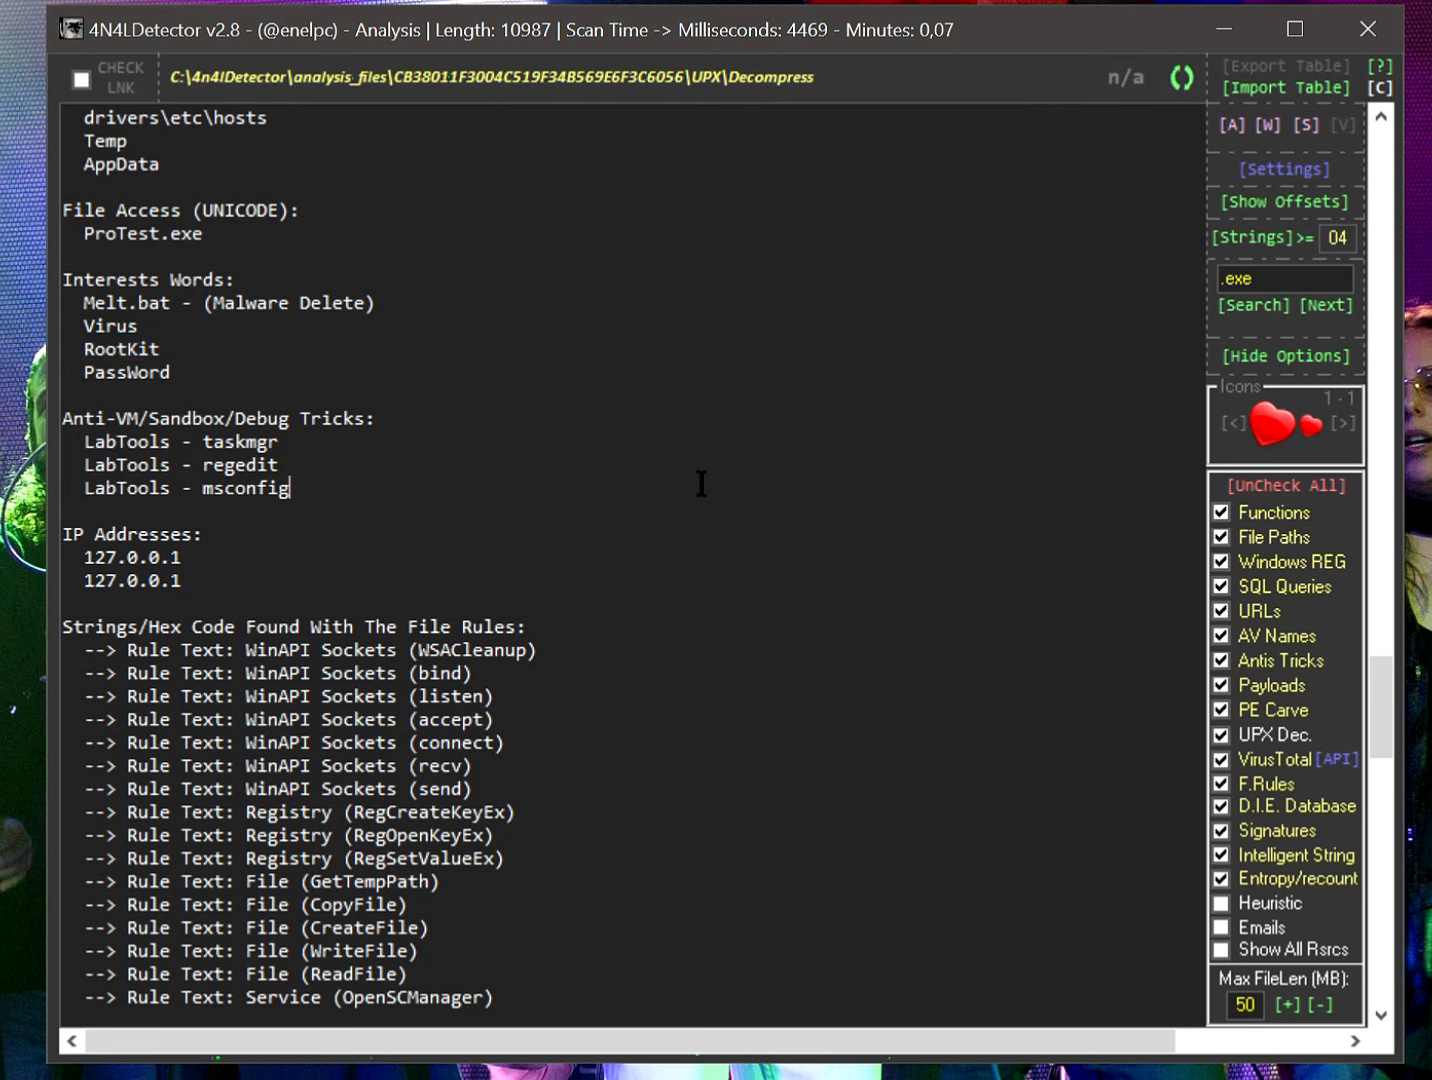
# Examine the Anti-VM/Sandbox/Debug Tricks section, highlighting msconfig, the whole section and taskmgr
pyautogui.scroll(-2, 534, 548)
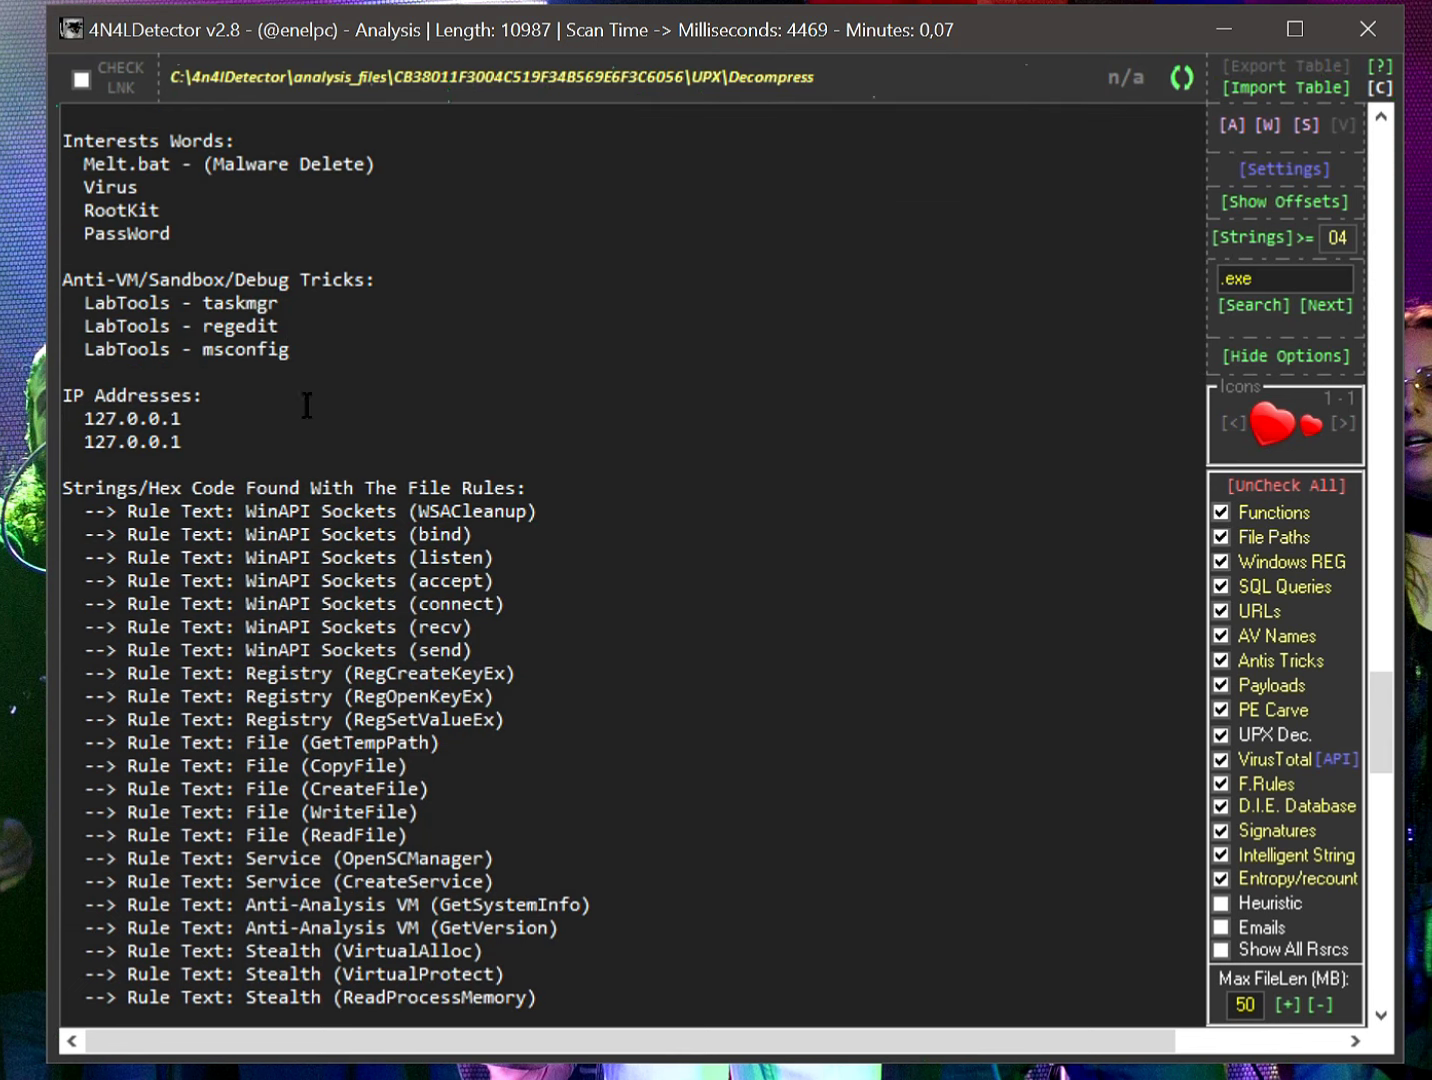
pyautogui.doubleClick(246, 325)
pyautogui.click(247, 327)
pyautogui.doubleClick(244, 349)
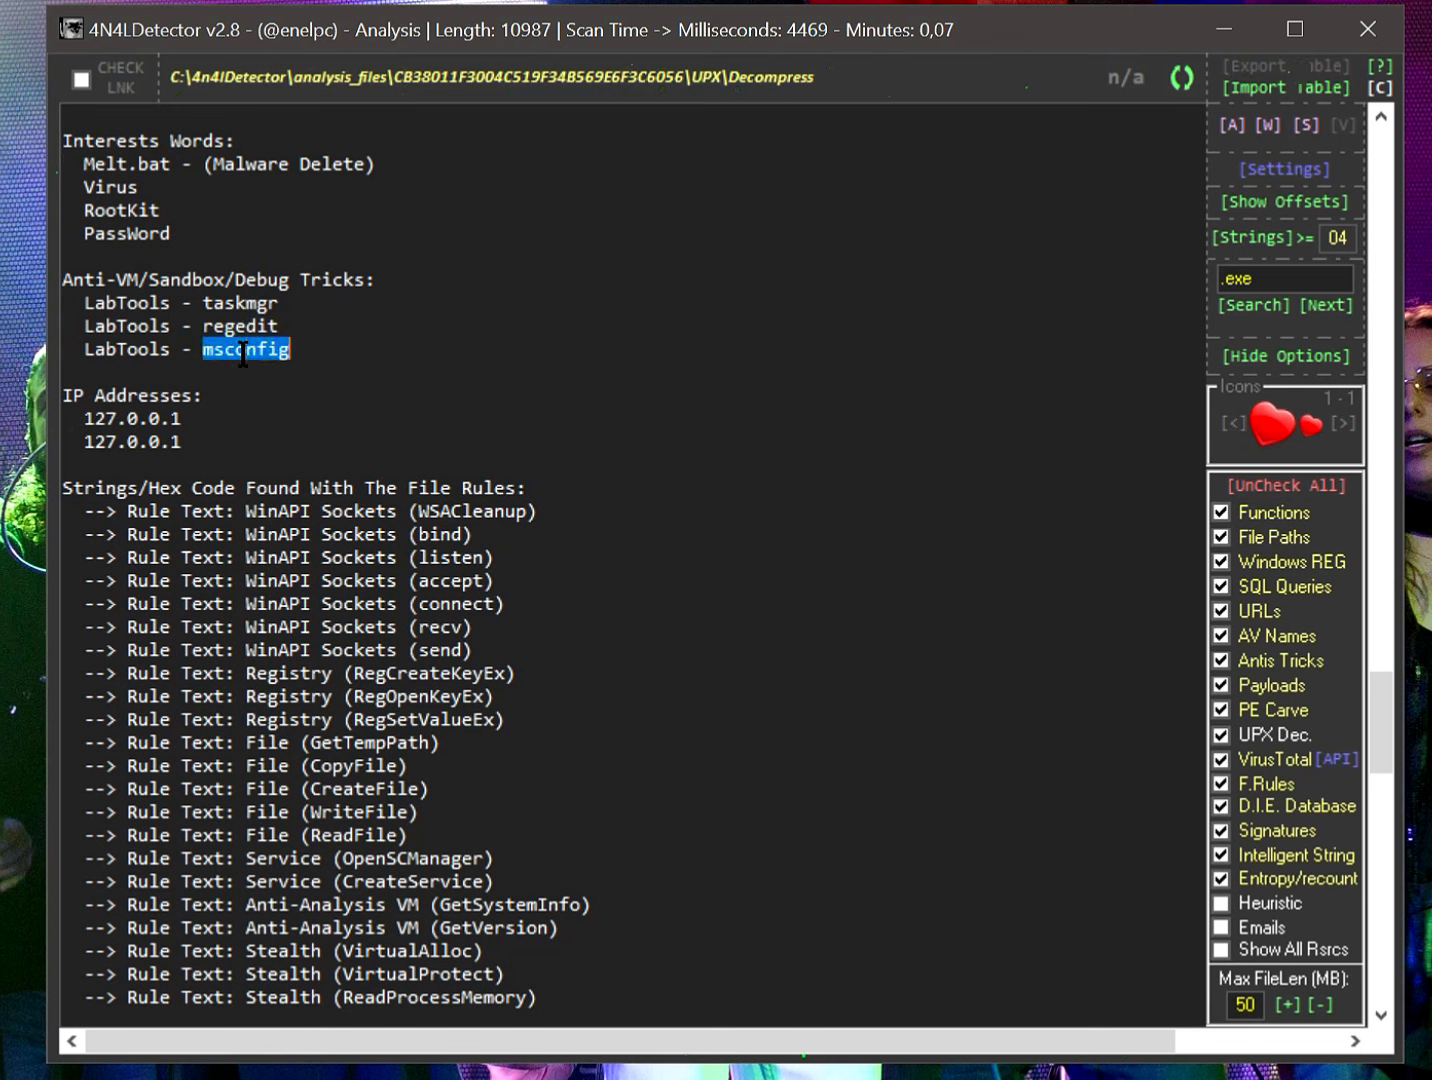
pyautogui.click(330, 347)
pyautogui.moveTo(377, 347); pyautogui.dragTo(68, 282)
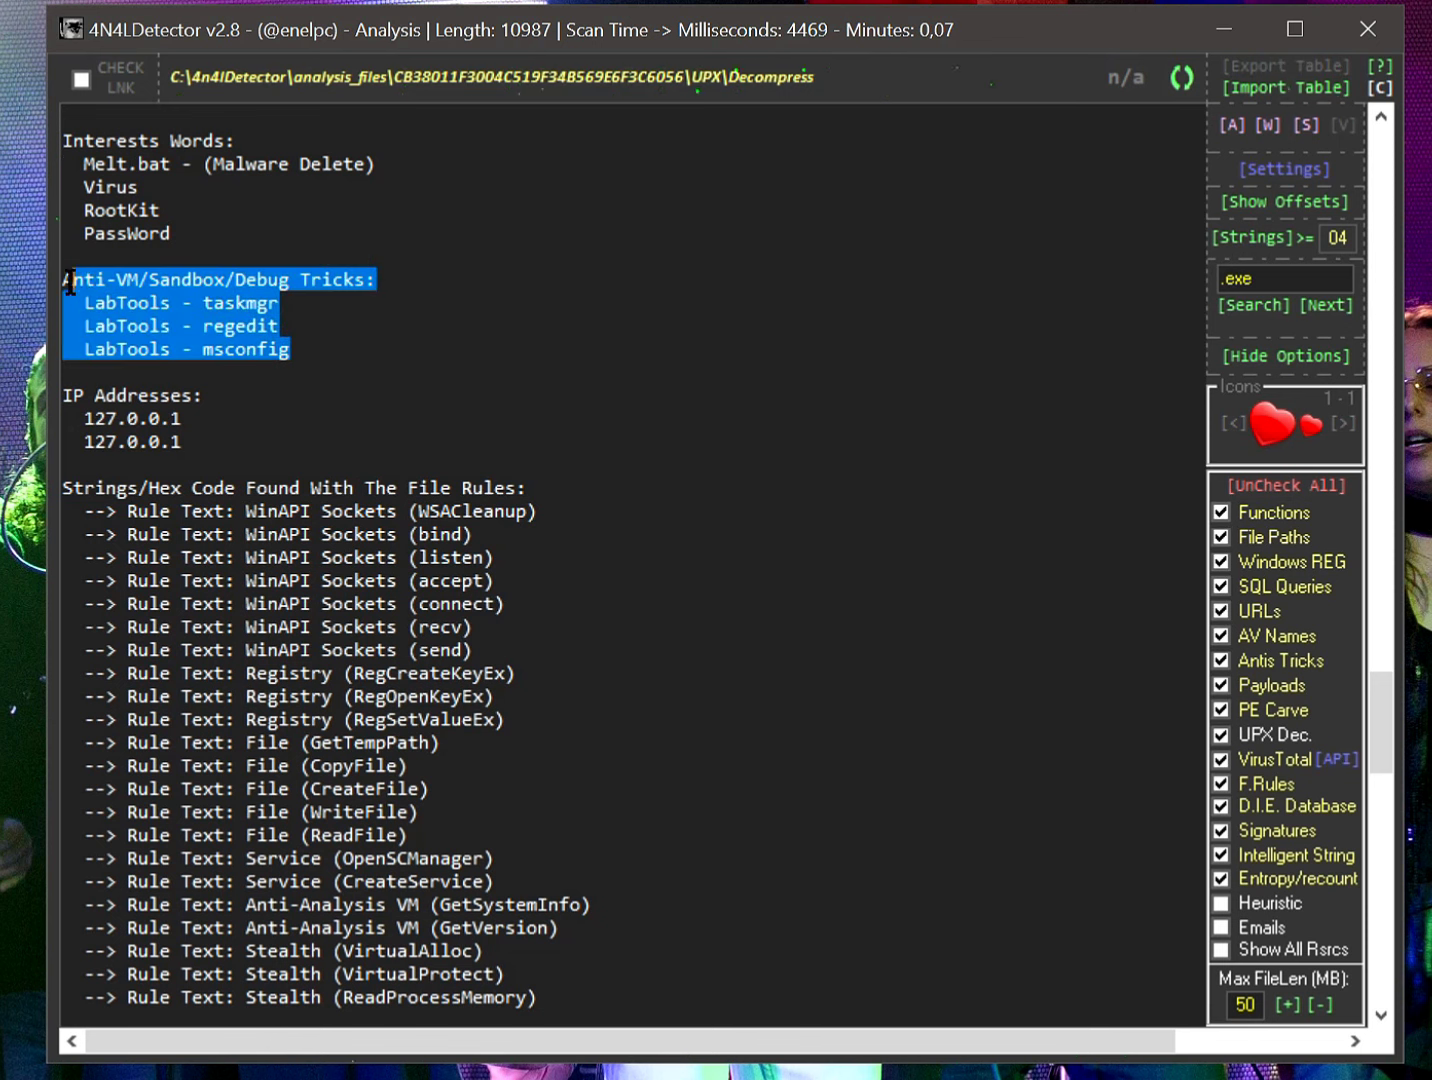
pyautogui.click(250, 306)
pyautogui.doubleClick(251, 306)
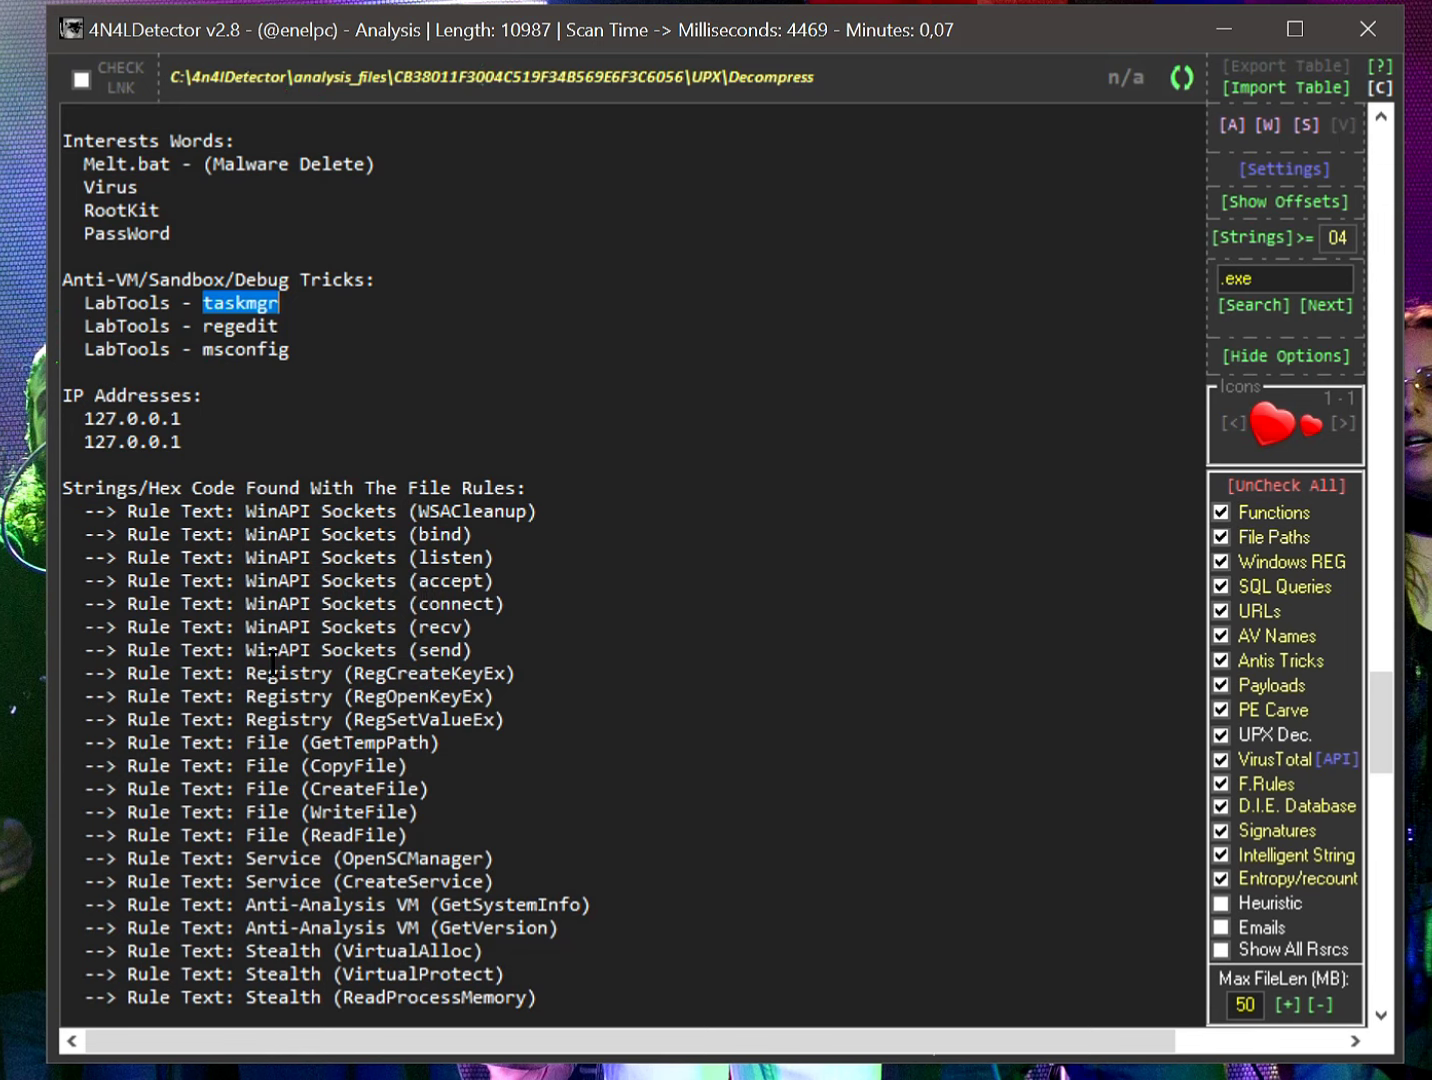
# Highlight both 127.0.0.1 entries under IP Addresses, and the first entry alone
pyautogui.scroll(-2, 241, 640)
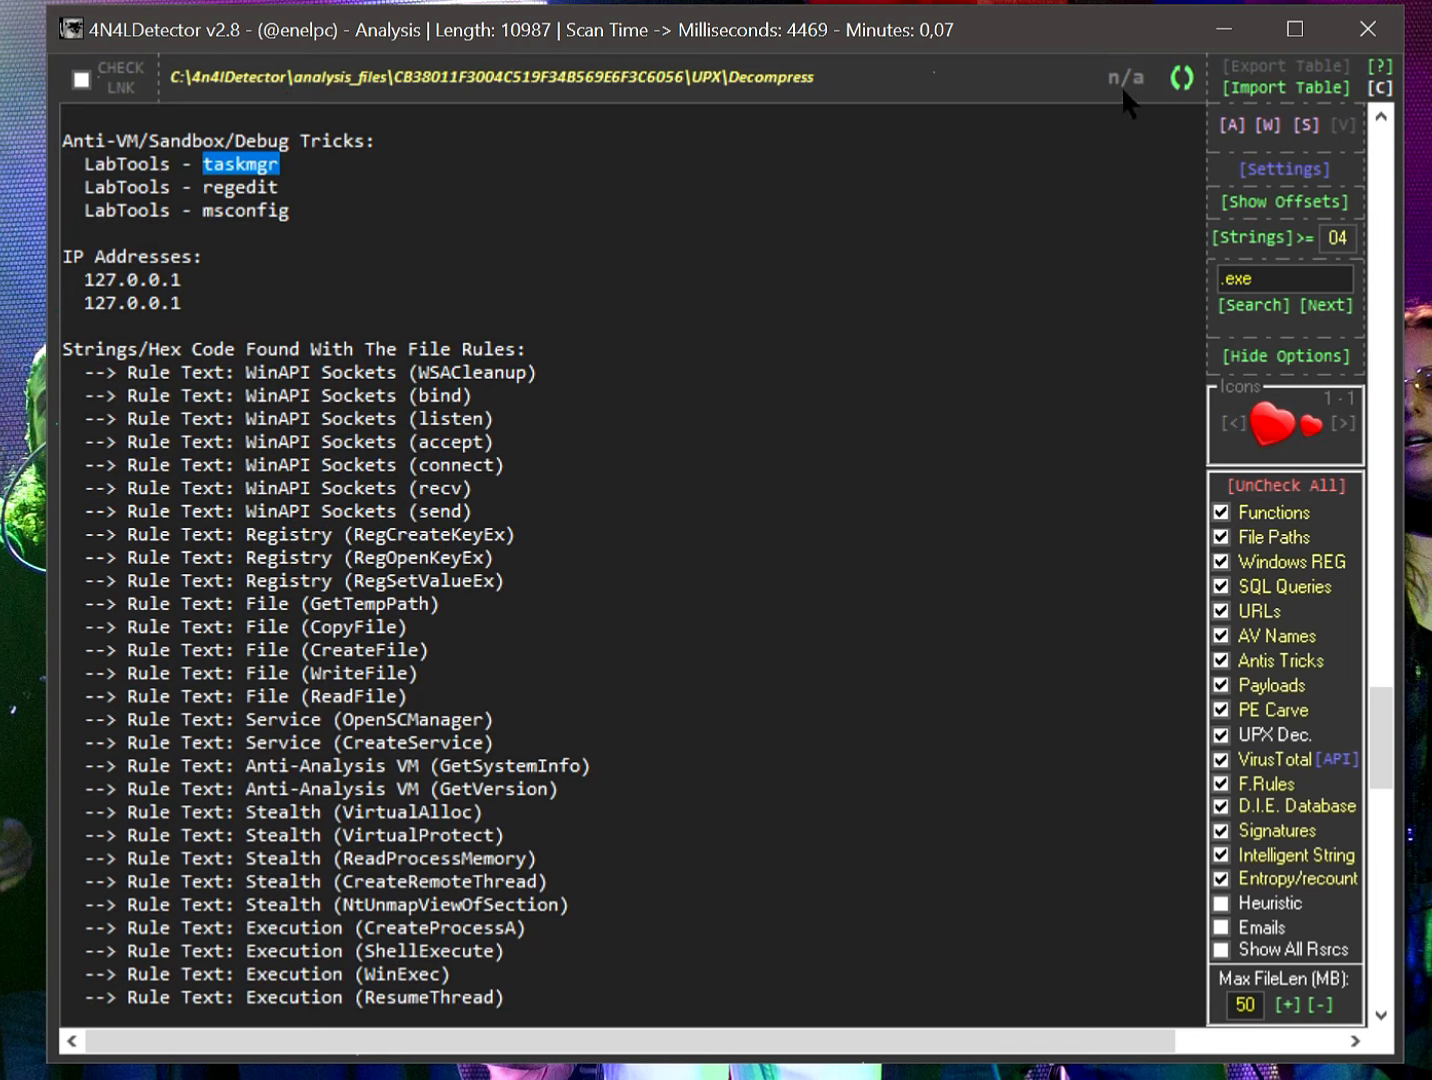
pyautogui.moveTo(190, 303); pyautogui.dragTo(50, 277)
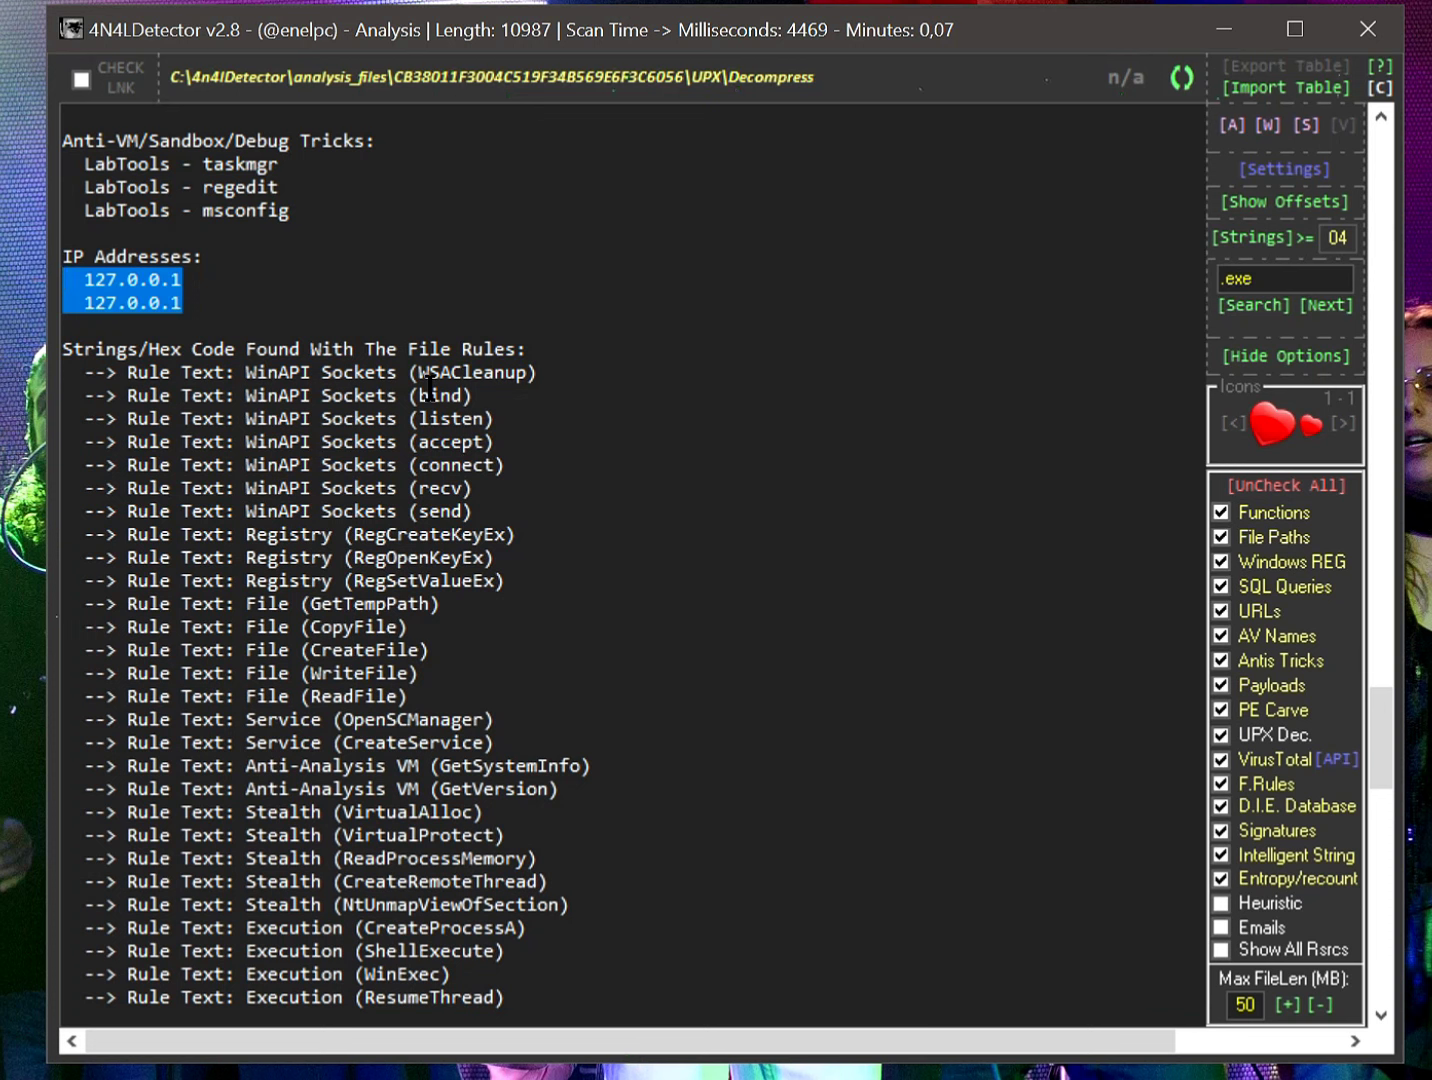
pyautogui.moveTo(205, 304)
pyautogui.mouseDown()
pyautogui.moveTo(221, 304)
pyautogui.moveTo(57, 272)
pyautogui.moveTo(206, 277)
pyautogui.mouseUp()
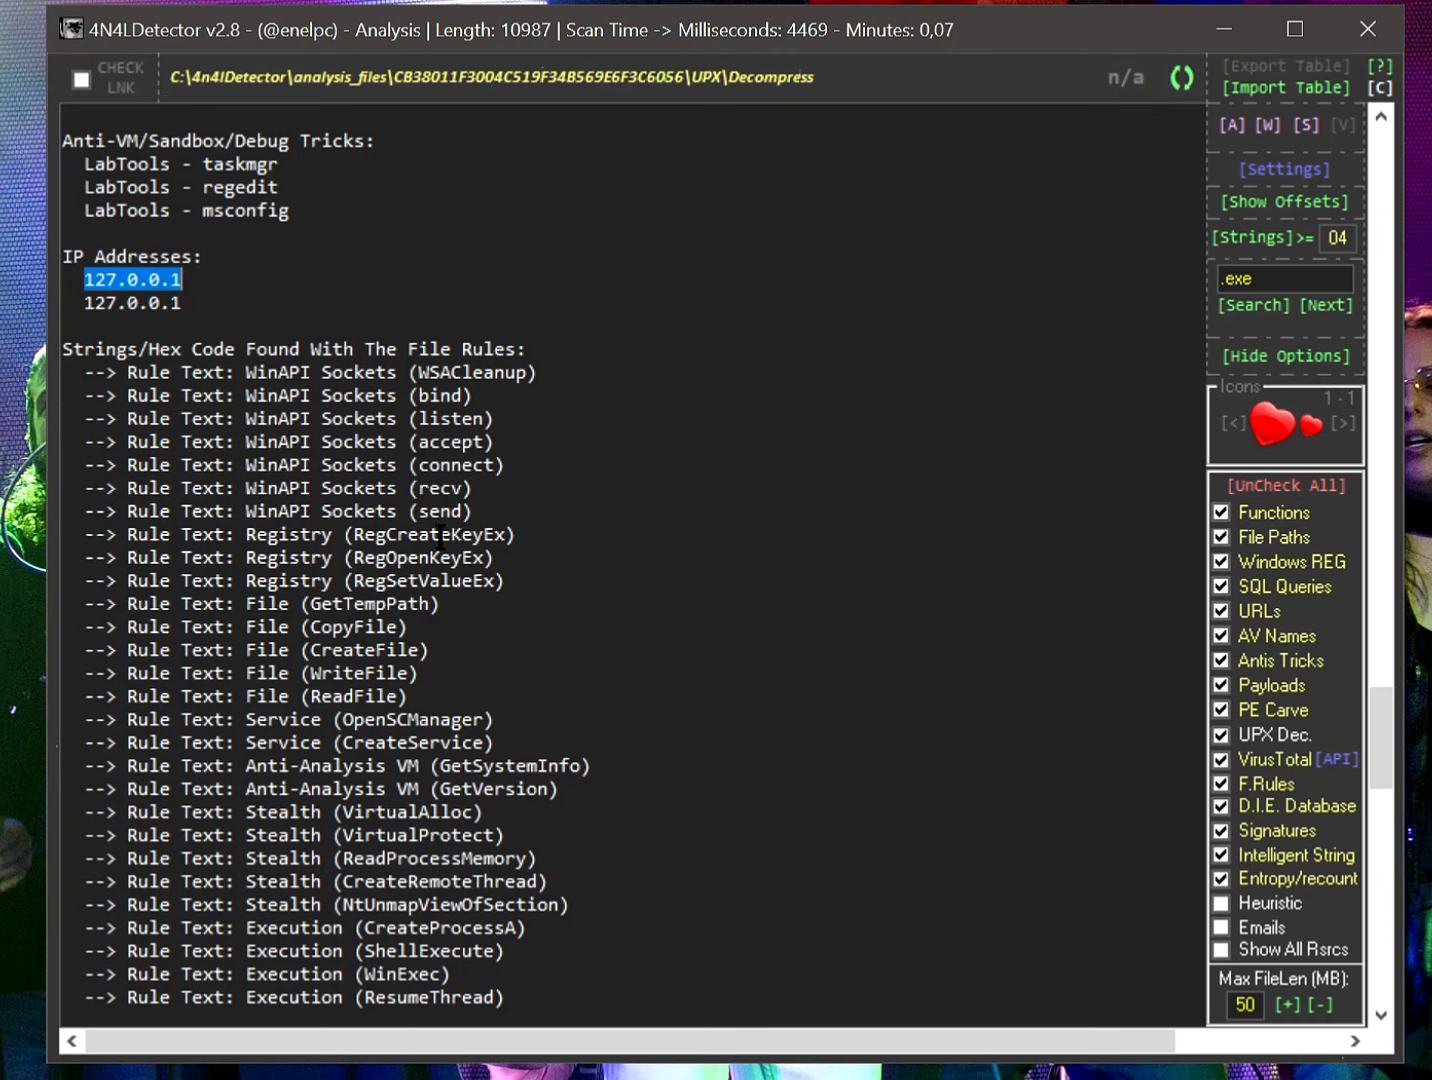
# Review the strings found with the file rules, highlighting the Rule Text label of the WSACleanup entry
pyautogui.scroll(-3, 598, 572)
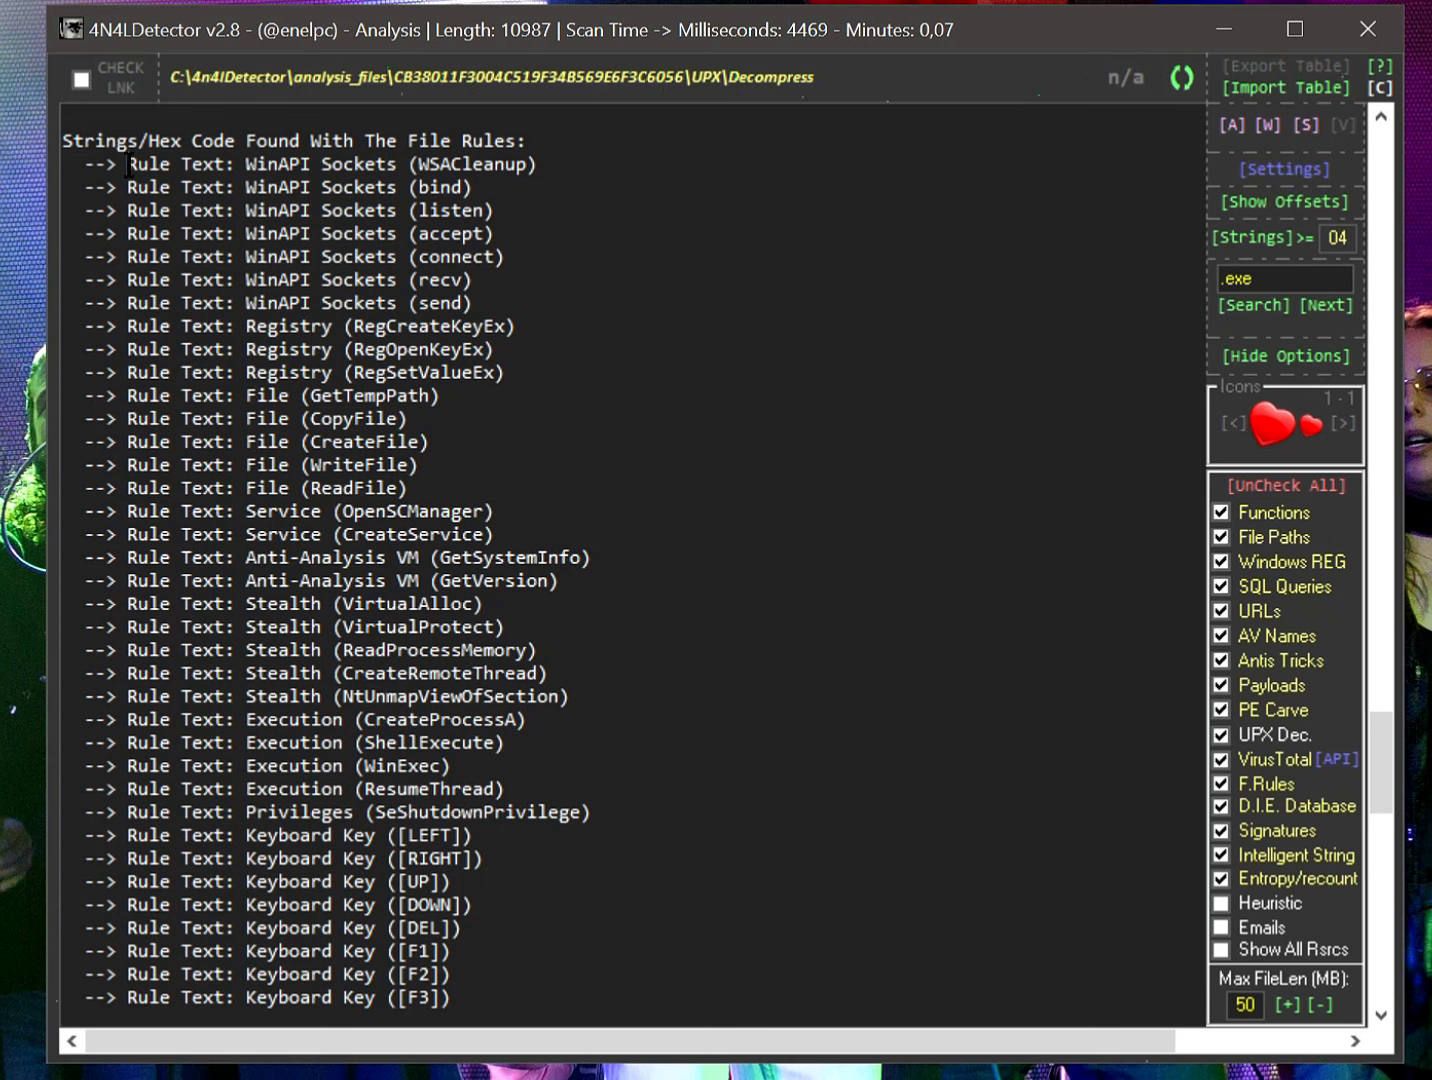
pyautogui.moveTo(127, 165); pyautogui.dragTo(236, 165)
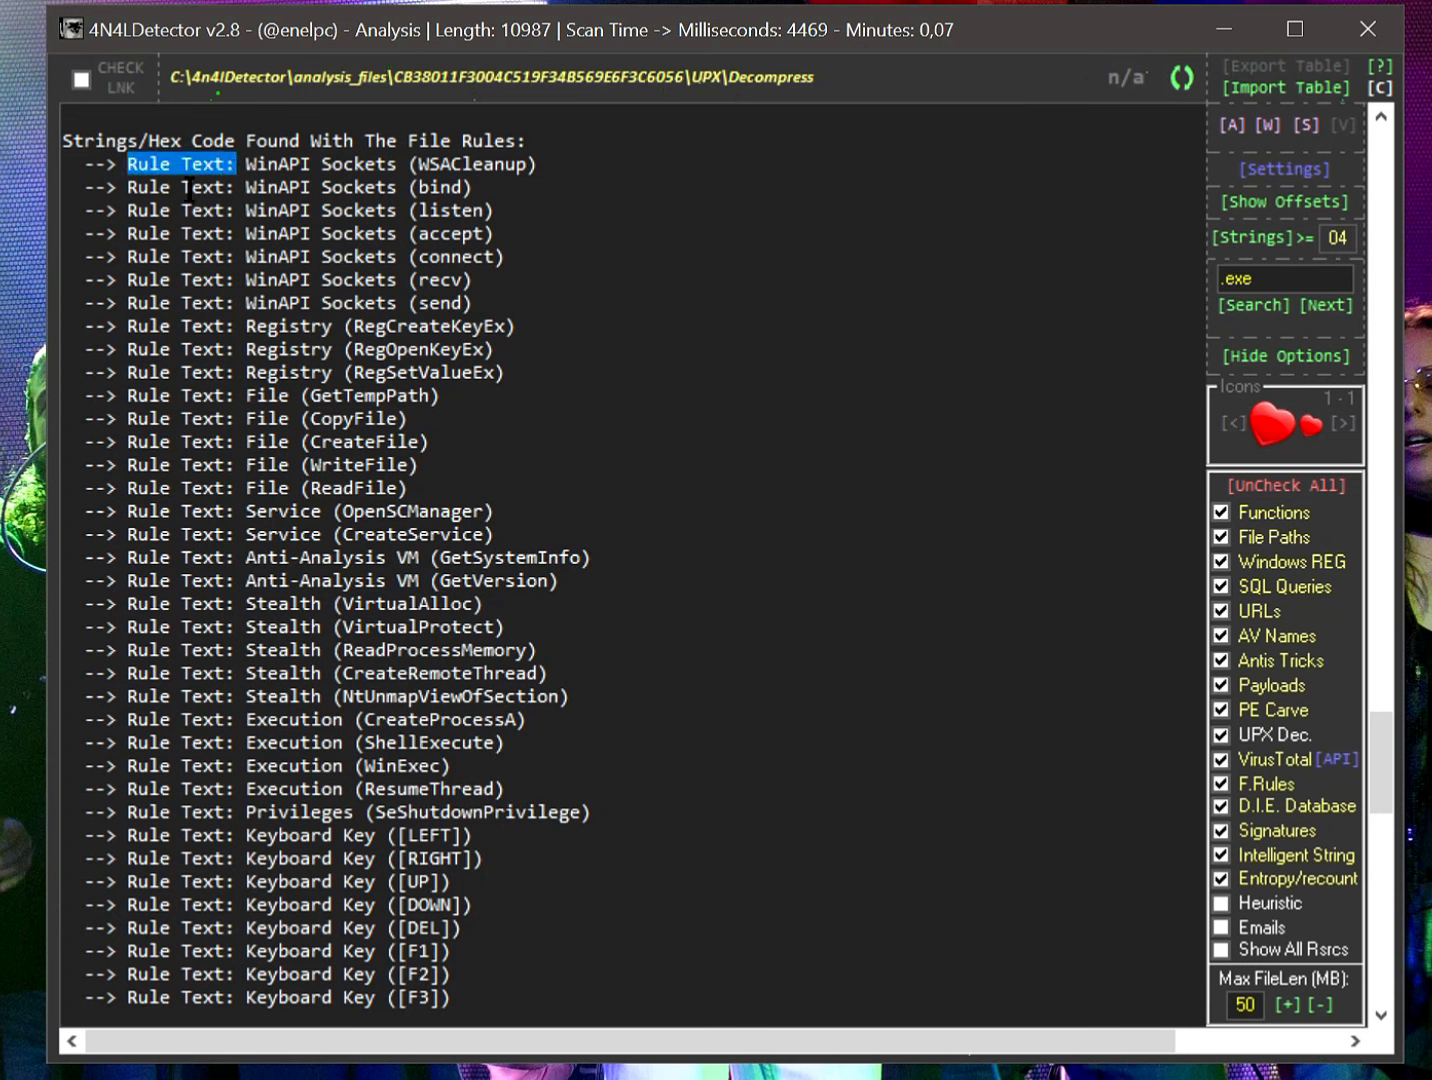
pyautogui.scroll(-4, 212, 450)
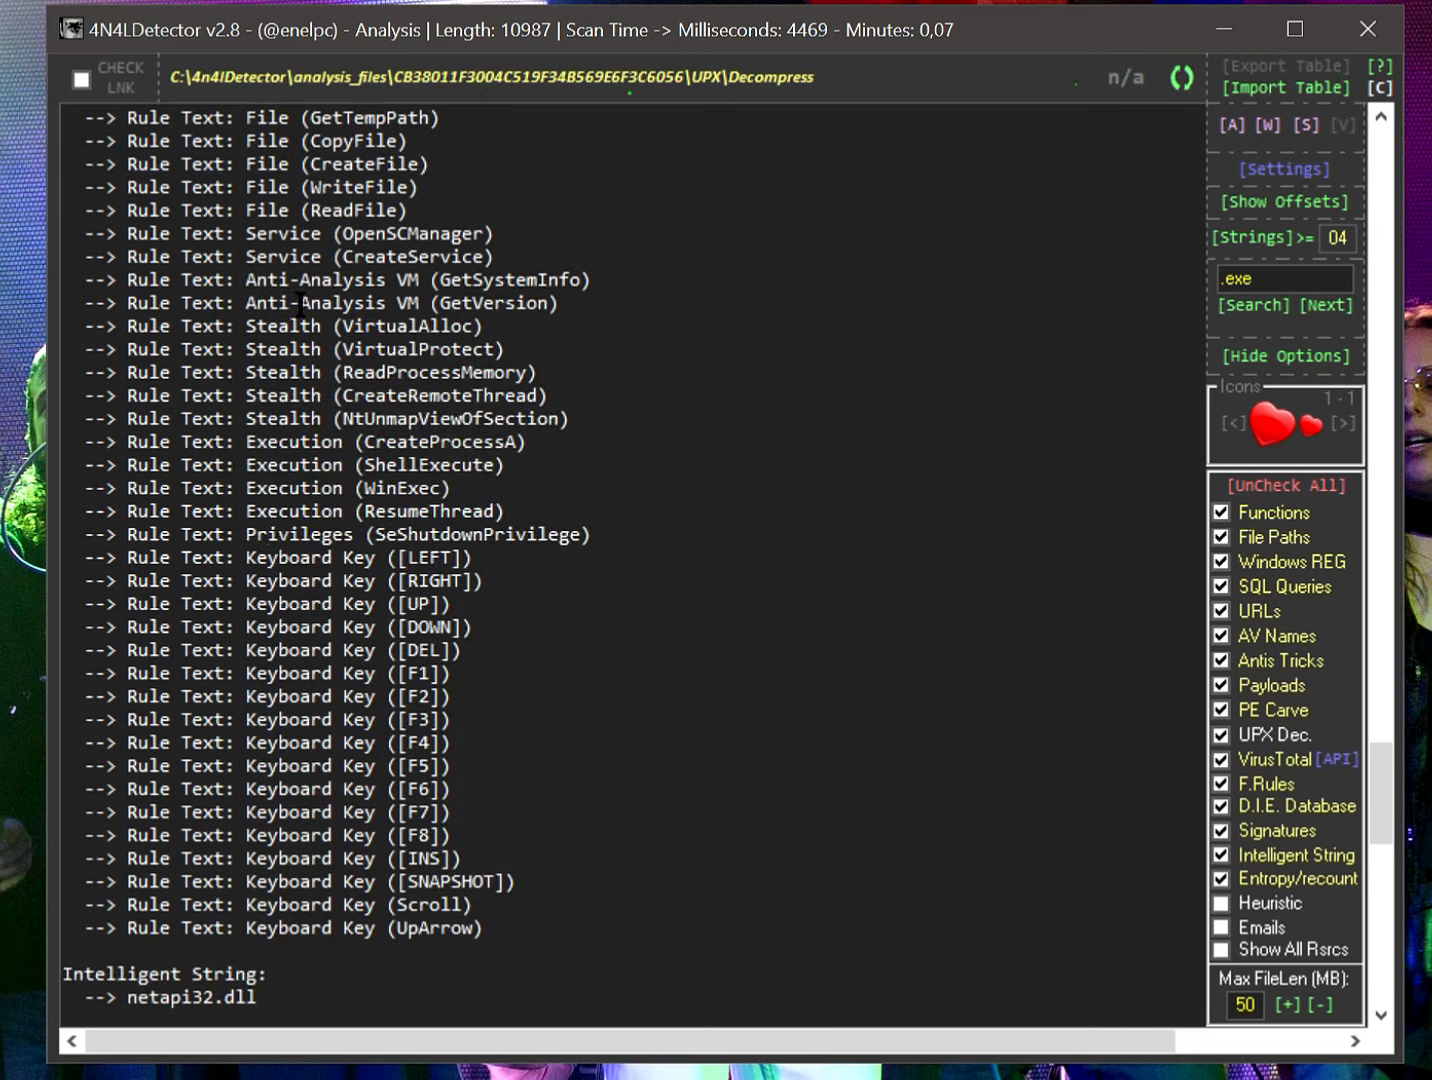
pyautogui.scroll(-1, 301, 305)
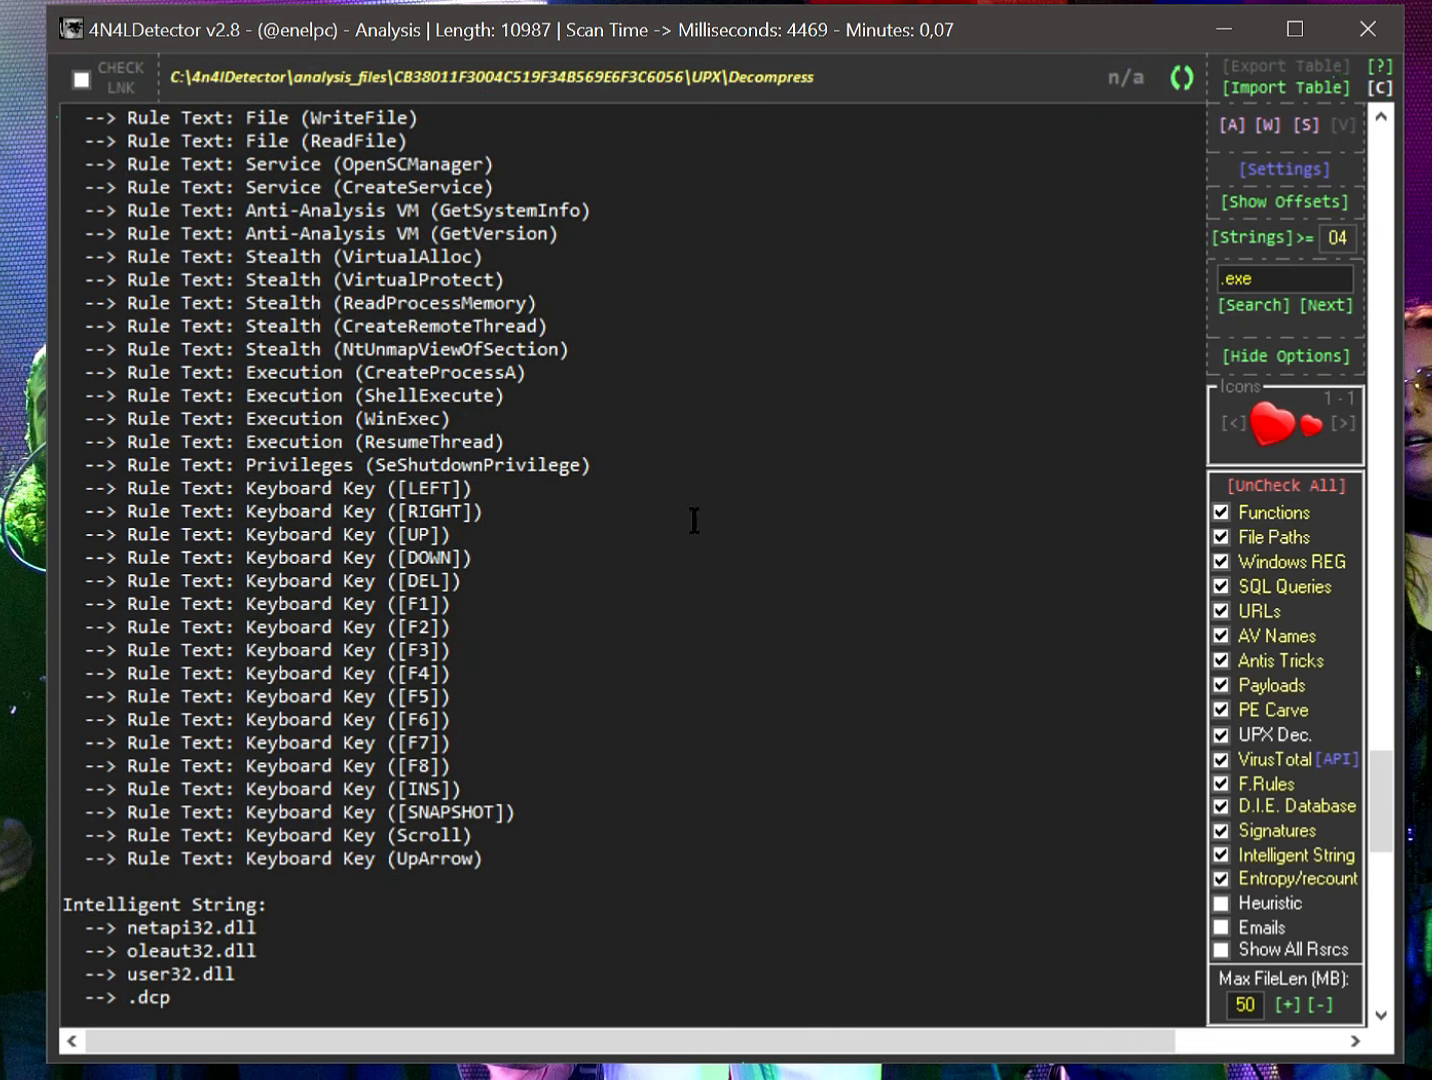
pyautogui.scroll(-2, 694, 521)
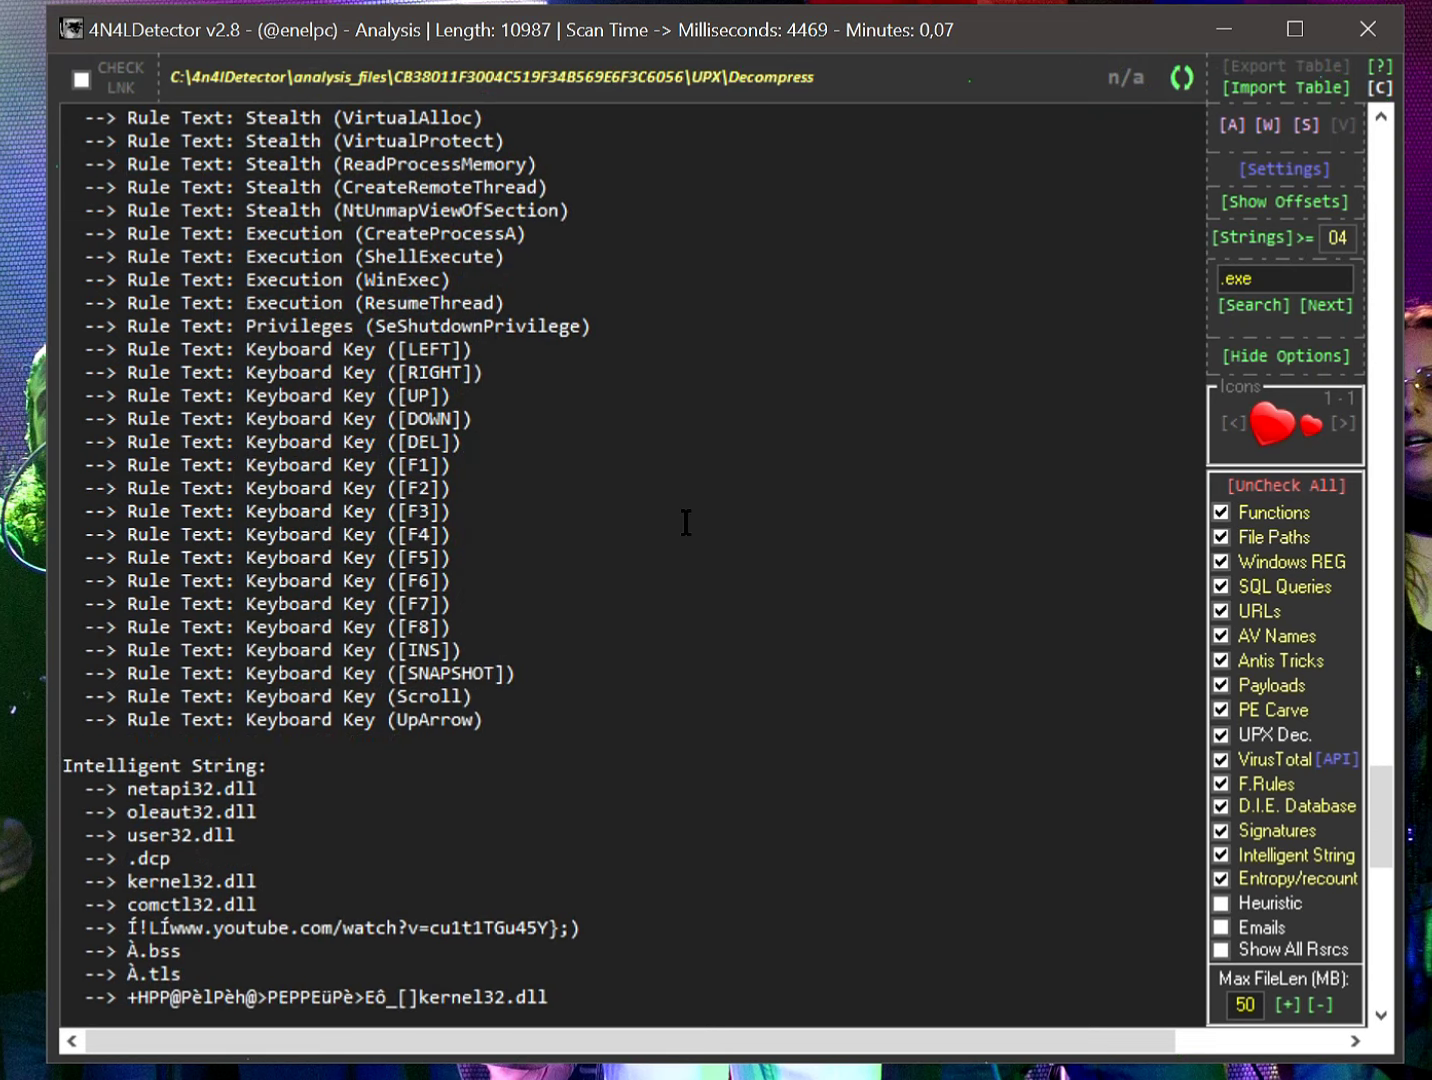
# Examine the Keyboard Key rule matches, marking the arrow, function, INS and SNAPSHOT key entries
pyautogui.doubleClick(410, 349)
pyautogui.click(538, 401)
pyautogui.moveTo(406, 373); pyautogui.dragTo(414, 488)
pyautogui.click(465, 378)
pyautogui.moveTo(400, 557); pyautogui.dragTo(418, 558)
pyautogui.moveTo(400, 650); pyautogui.dragTo(447, 675)
pyautogui.click(621, 650)
# Highlight the block of Keyboard Key rule matches, and the Keyboard Key label of the F1 entry
pyautogui.scroll(-3, 621, 650)
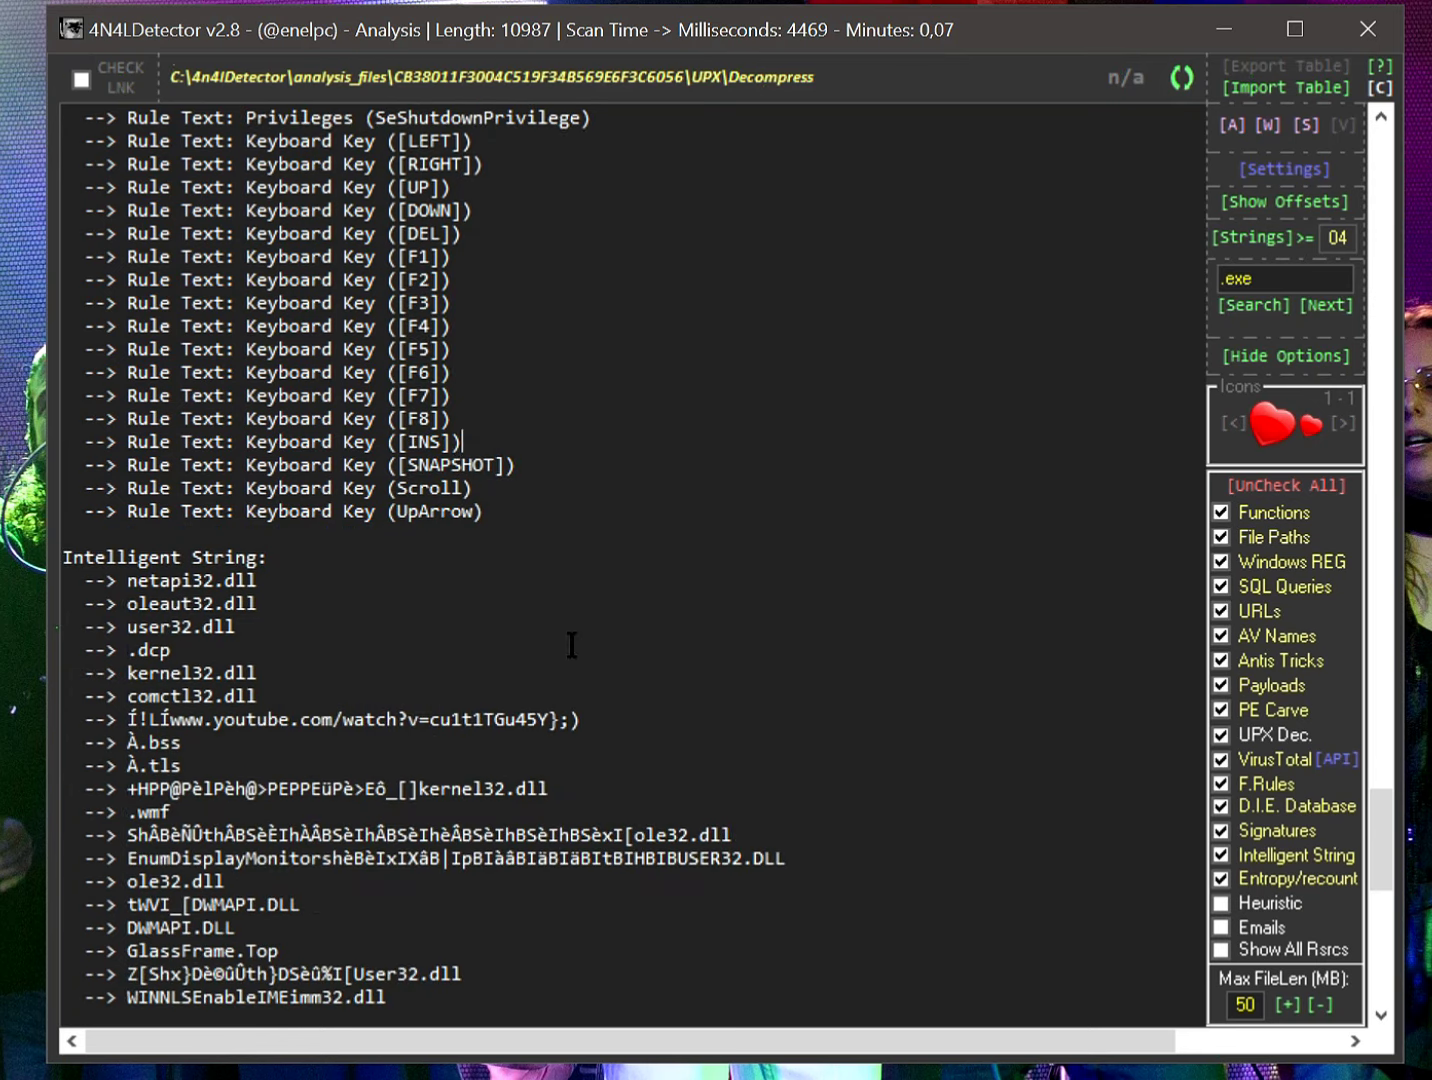
pyautogui.moveTo(522, 517); pyautogui.dragTo(345, 143)
pyautogui.scroll(-2, 450, 391)
pyautogui.click(390, 270)
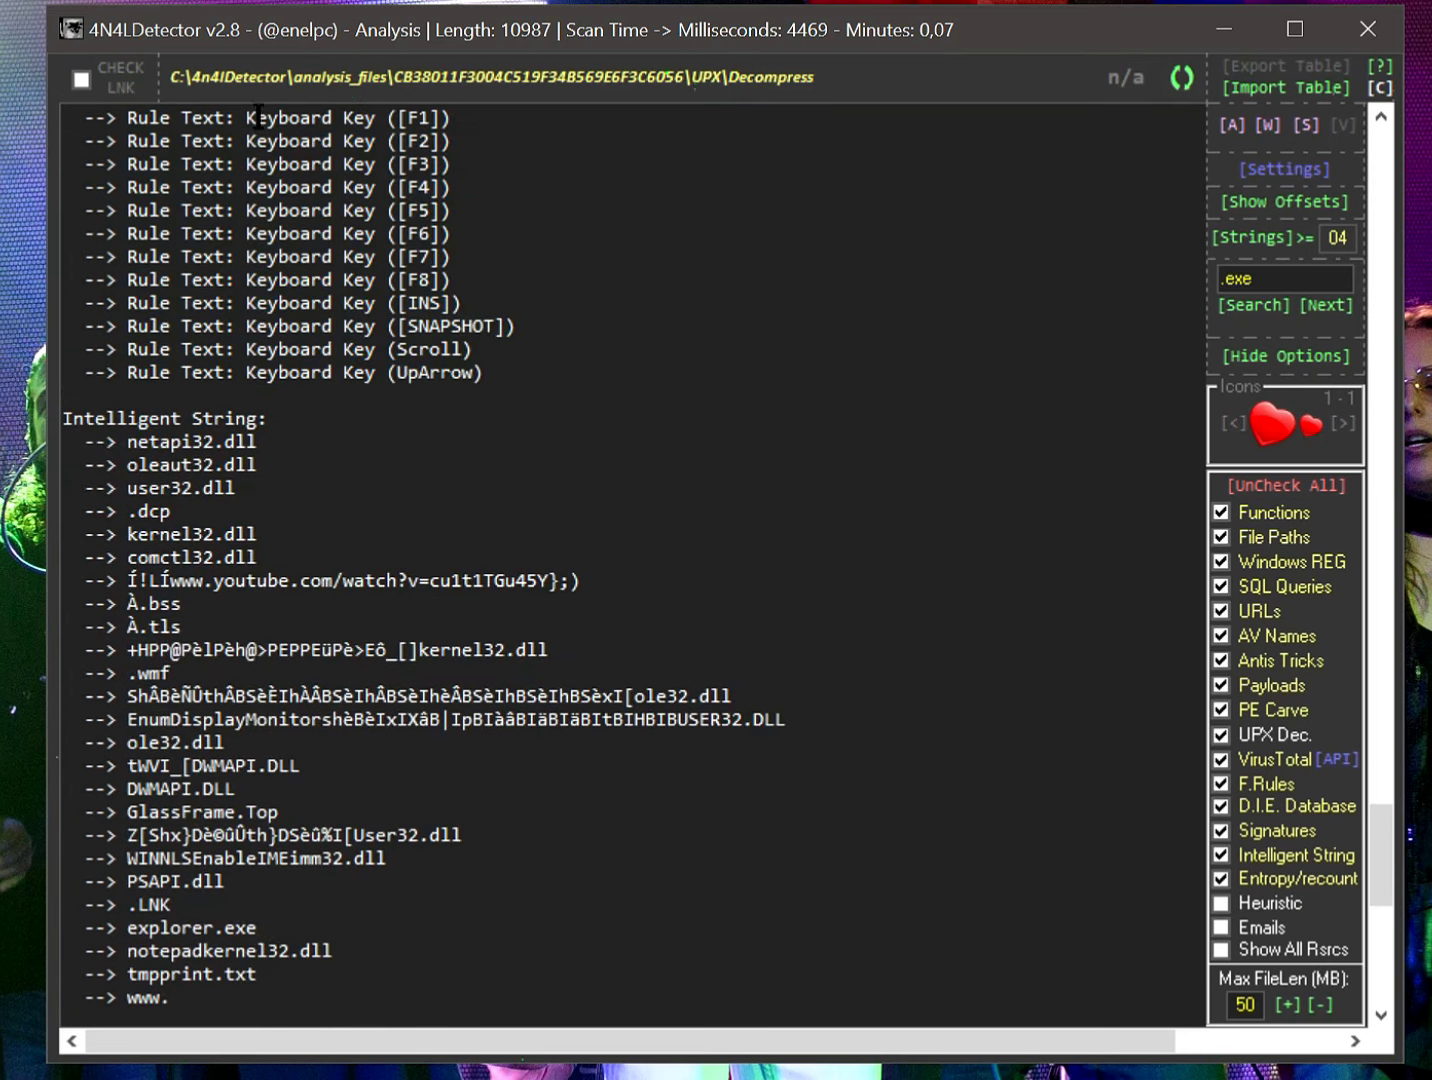
pyautogui.moveTo(246, 118); pyautogui.dragTo(376, 118)
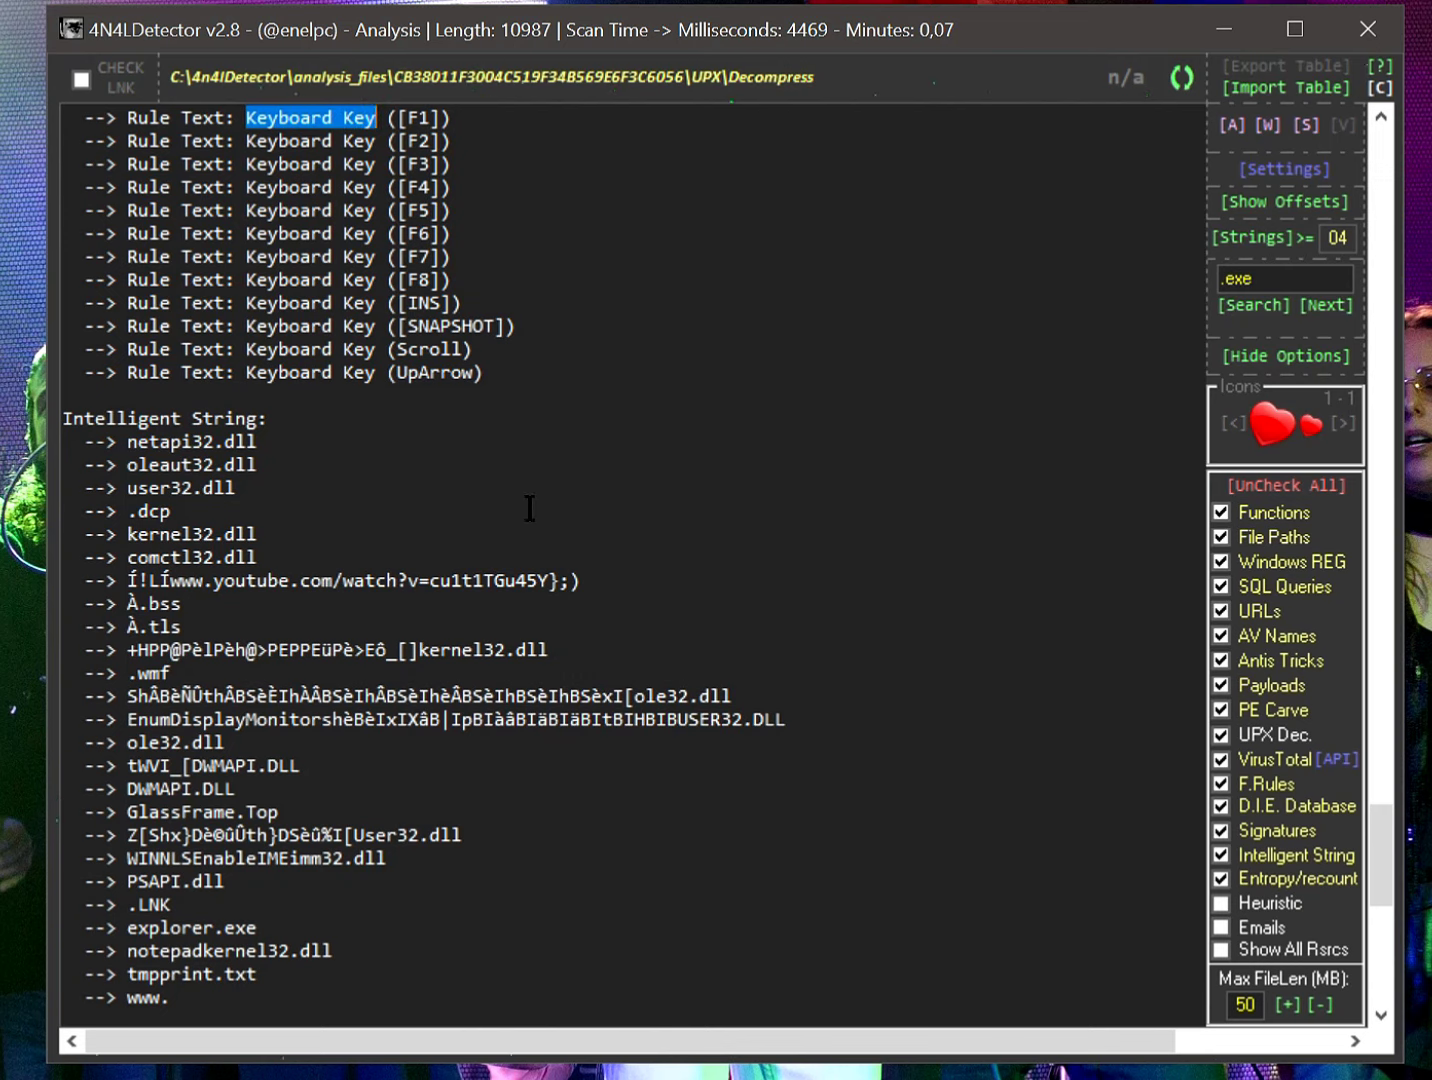
# Highlight the youtube.com/watch link in the Intelligent String section
pyautogui.scroll(-3, 530, 508)
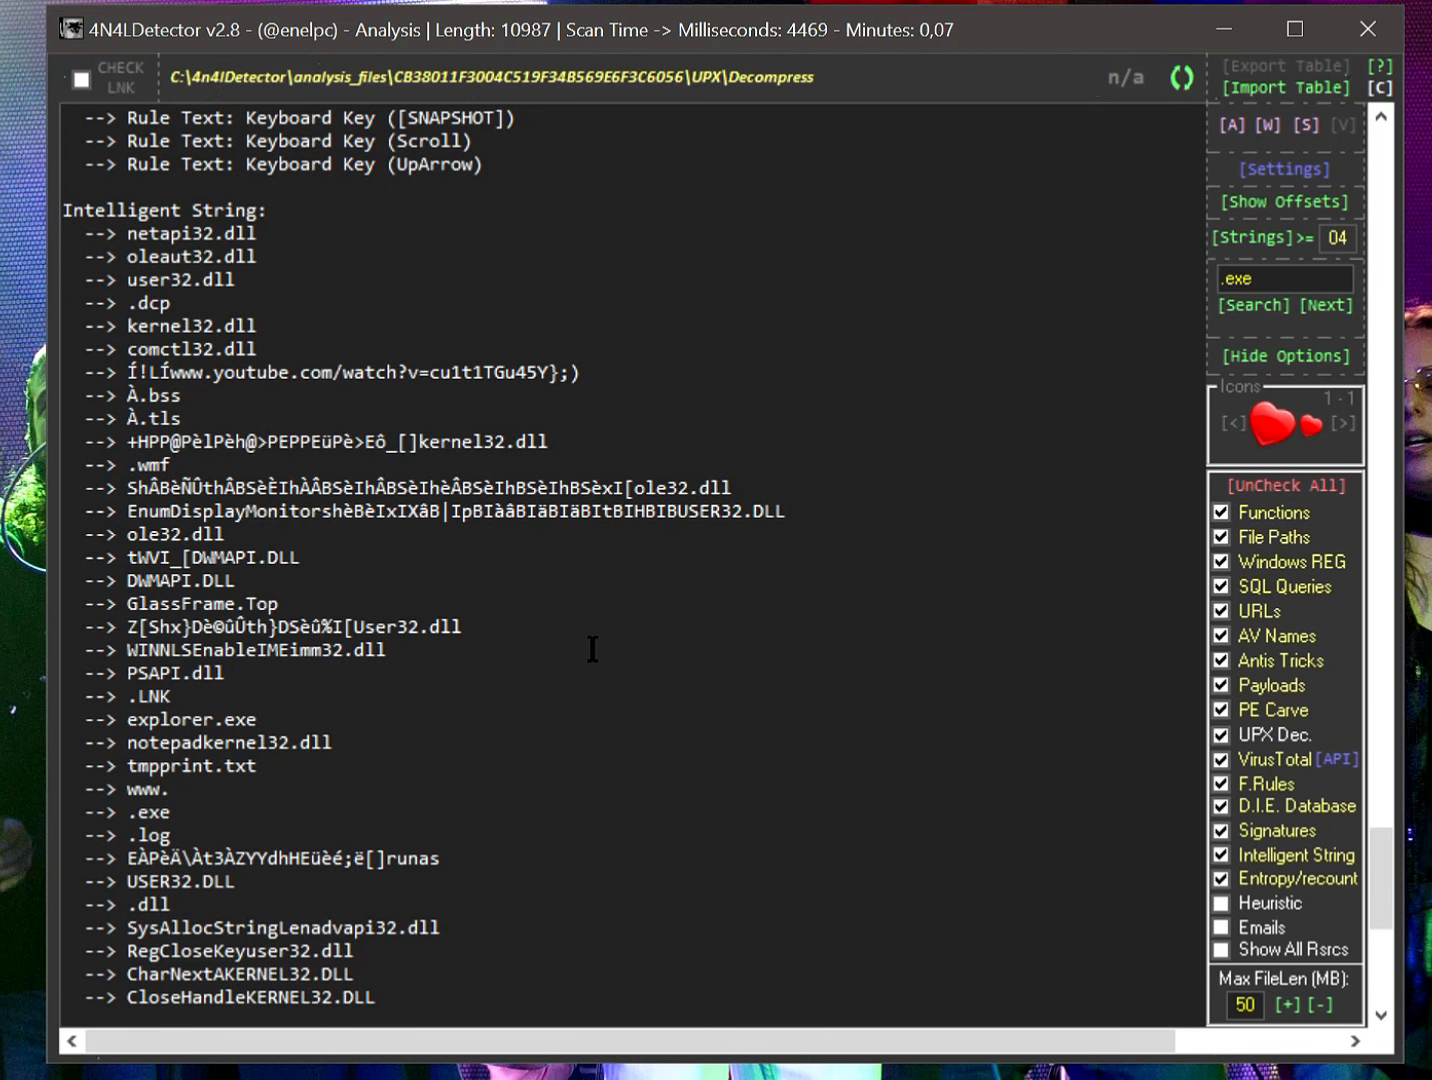
pyautogui.scroll(-2, 457, 561)
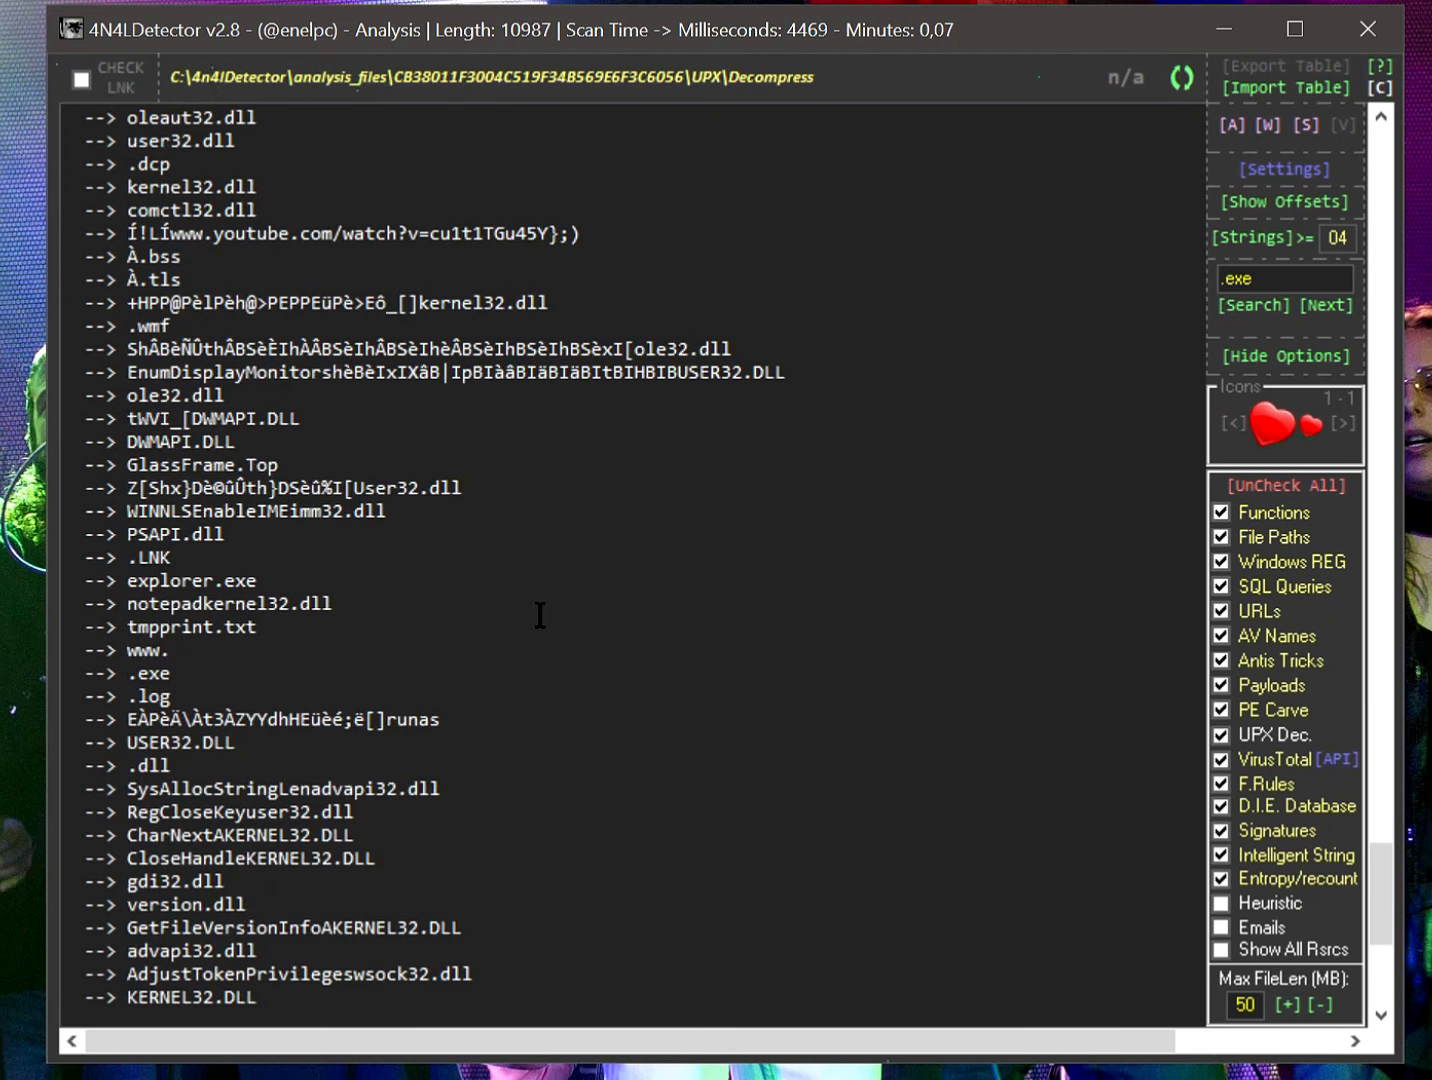
pyautogui.moveTo(182, 236); pyautogui.dragTo(462, 238)
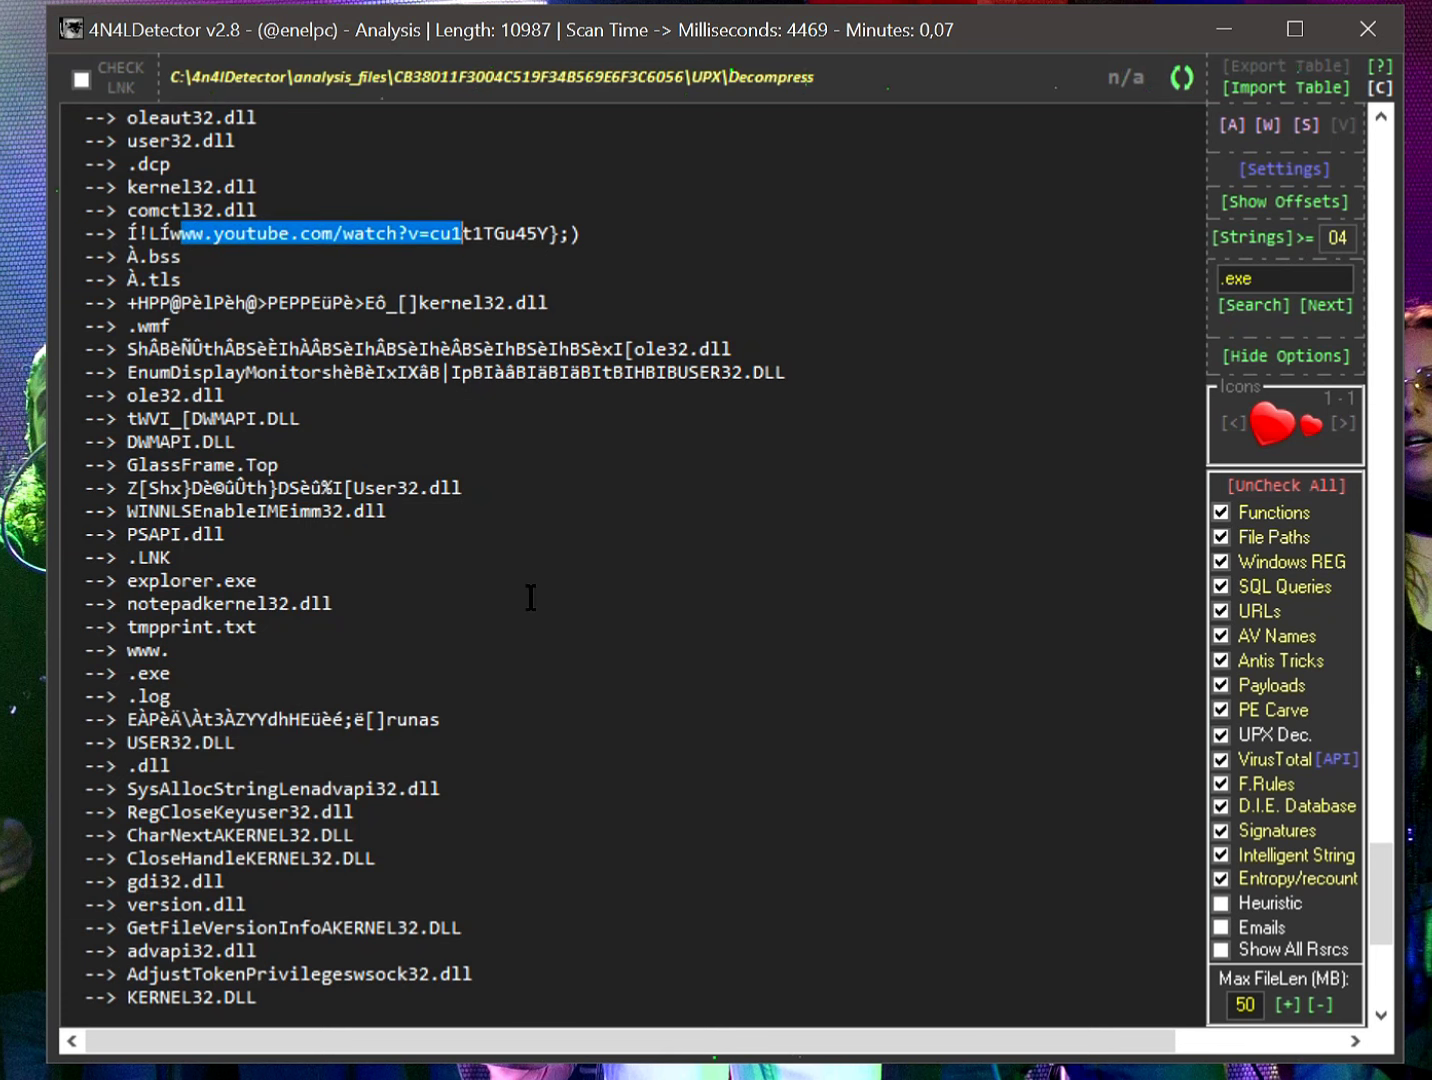
# Examine the .LNK and explorer.exe entries in the Intelligent String list
pyautogui.scroll(-3, 511, 660)
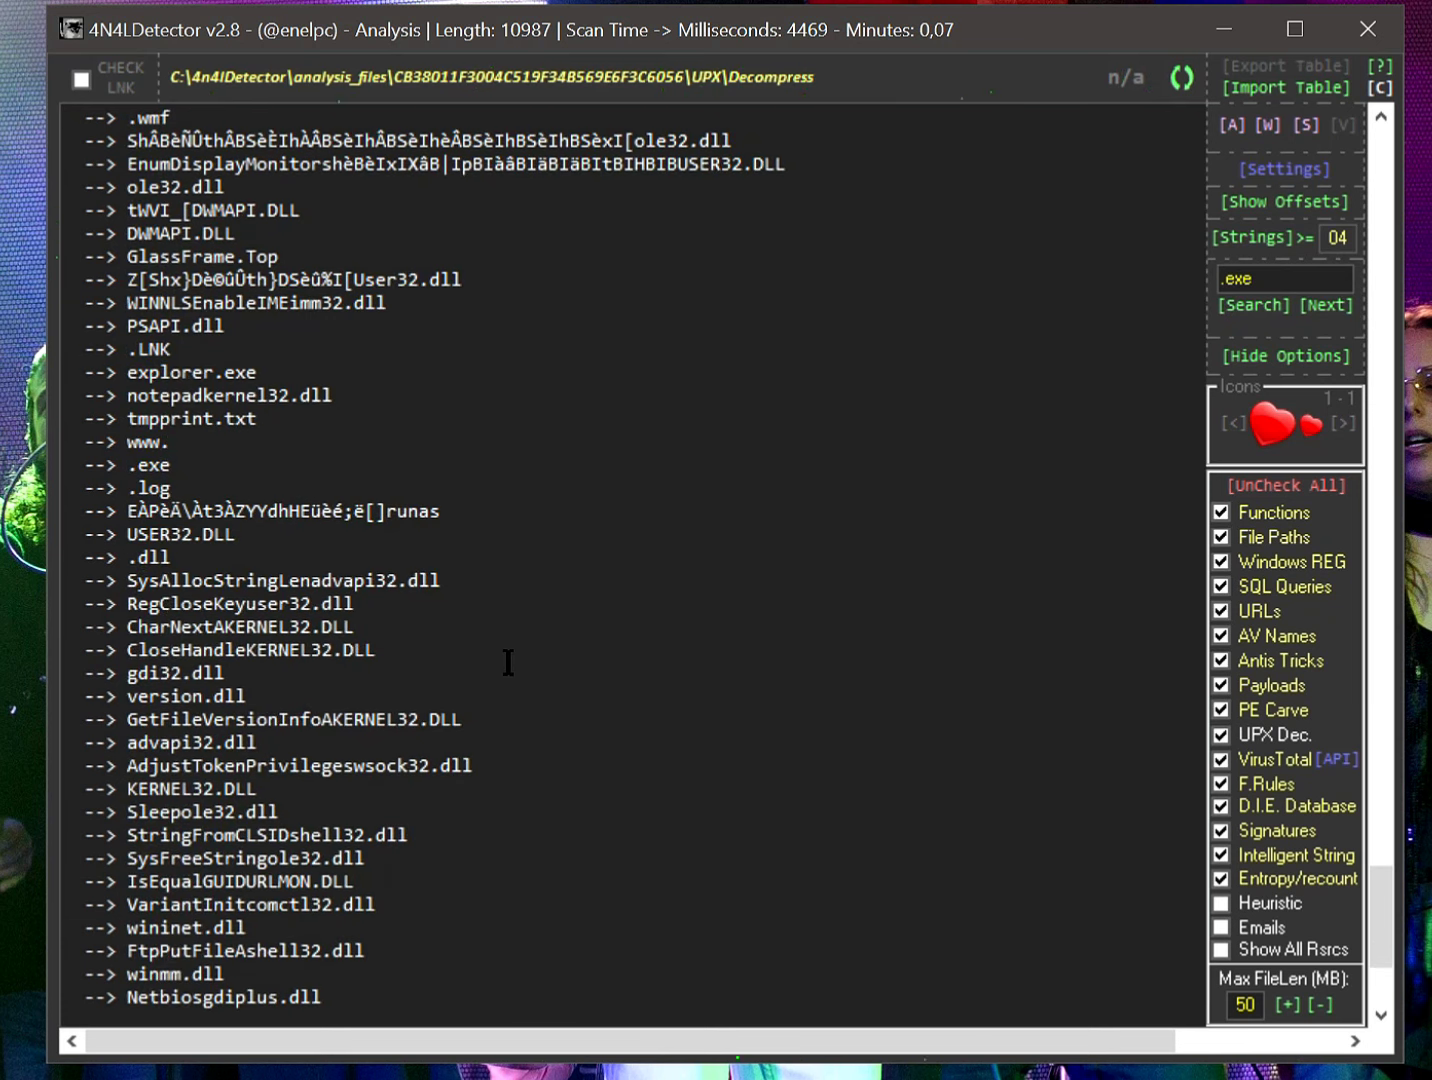
pyautogui.doubleClick(141, 350)
pyautogui.click(330, 436)
pyautogui.click(289, 371)
pyautogui.scroll(-1, 508, 735)
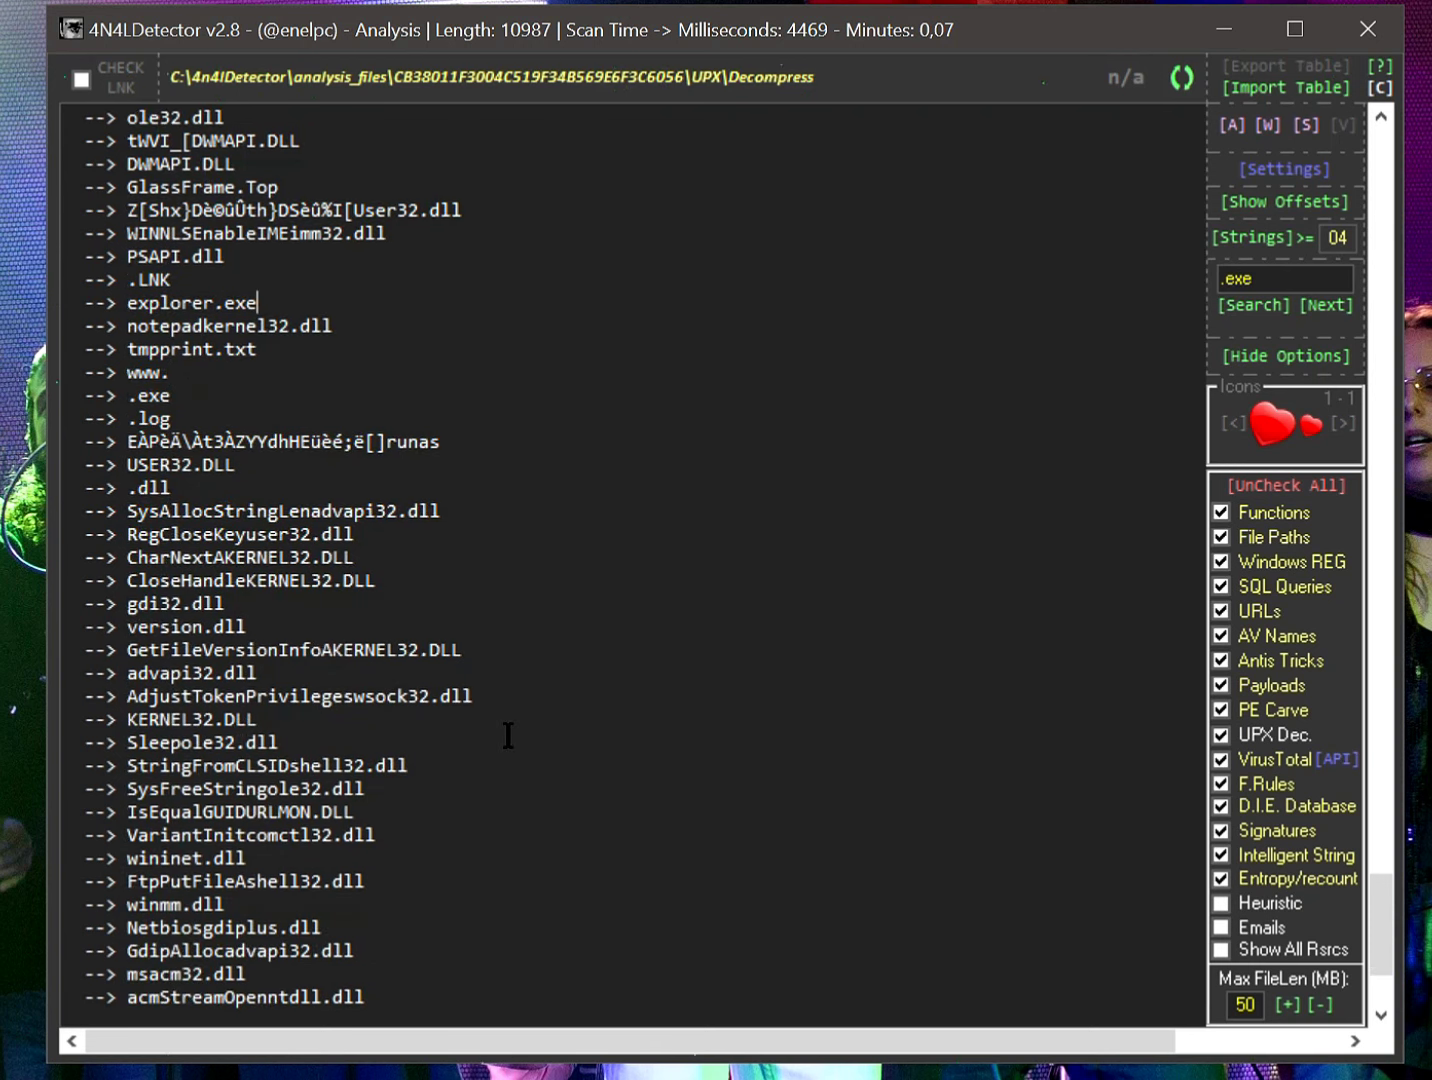
# Highlight the word runas in the Intelligent String list
pyautogui.scroll(-1, 508, 735)
pyautogui.scroll(-2, 500, 715)
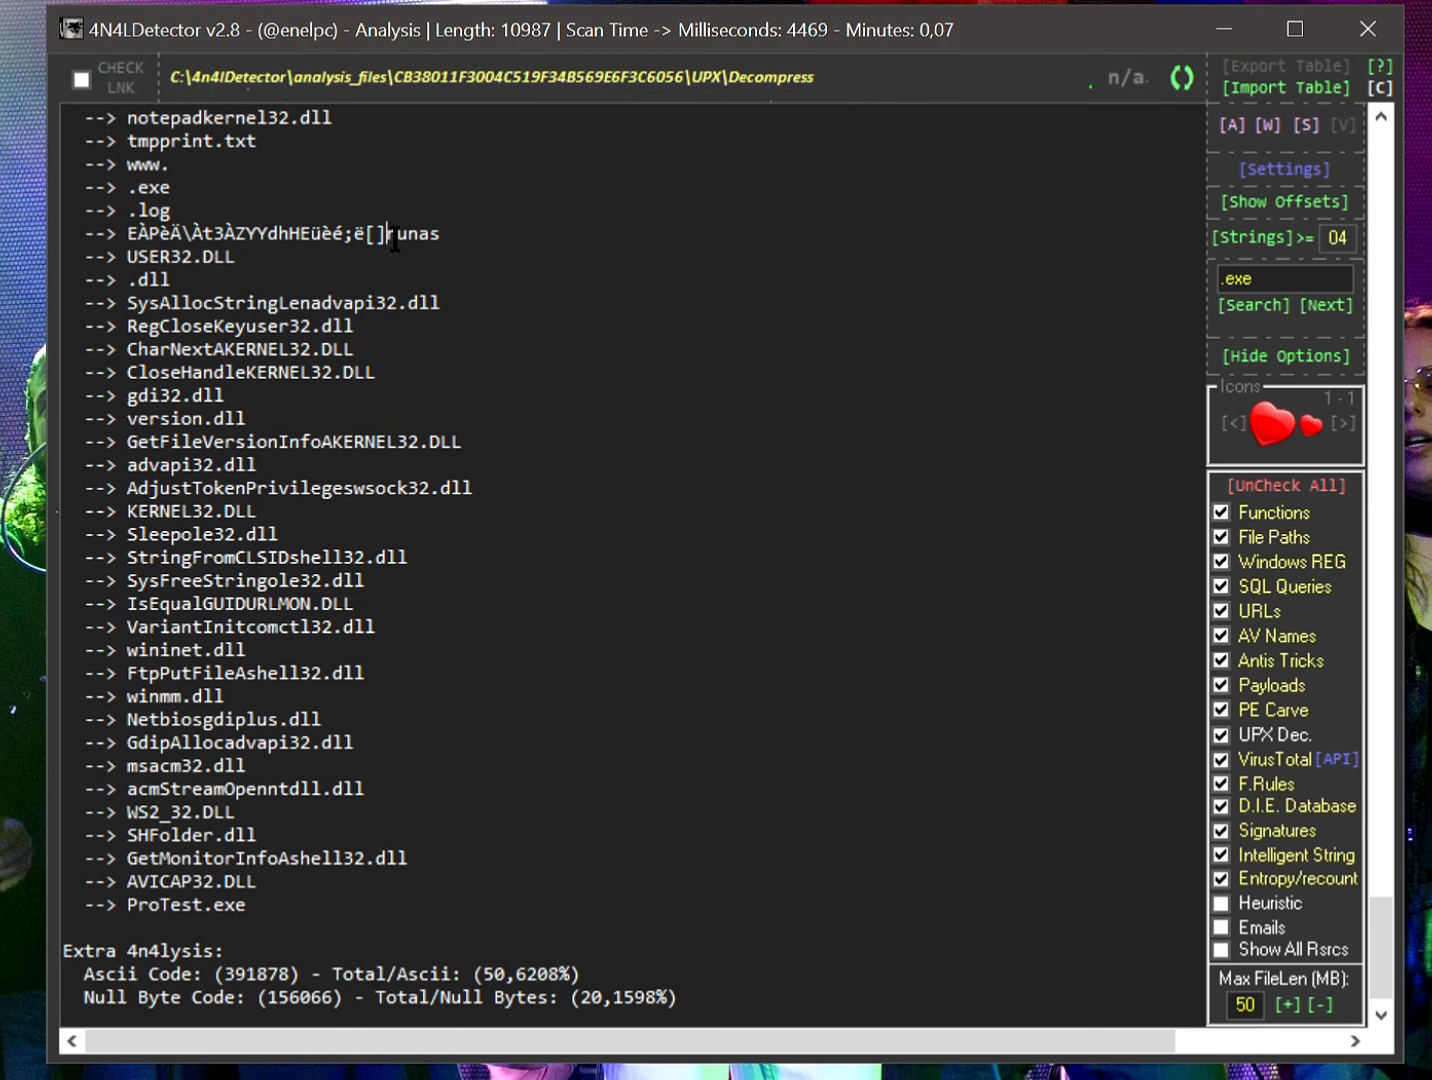
pyautogui.moveTo(387, 233); pyautogui.dragTo(457, 236)
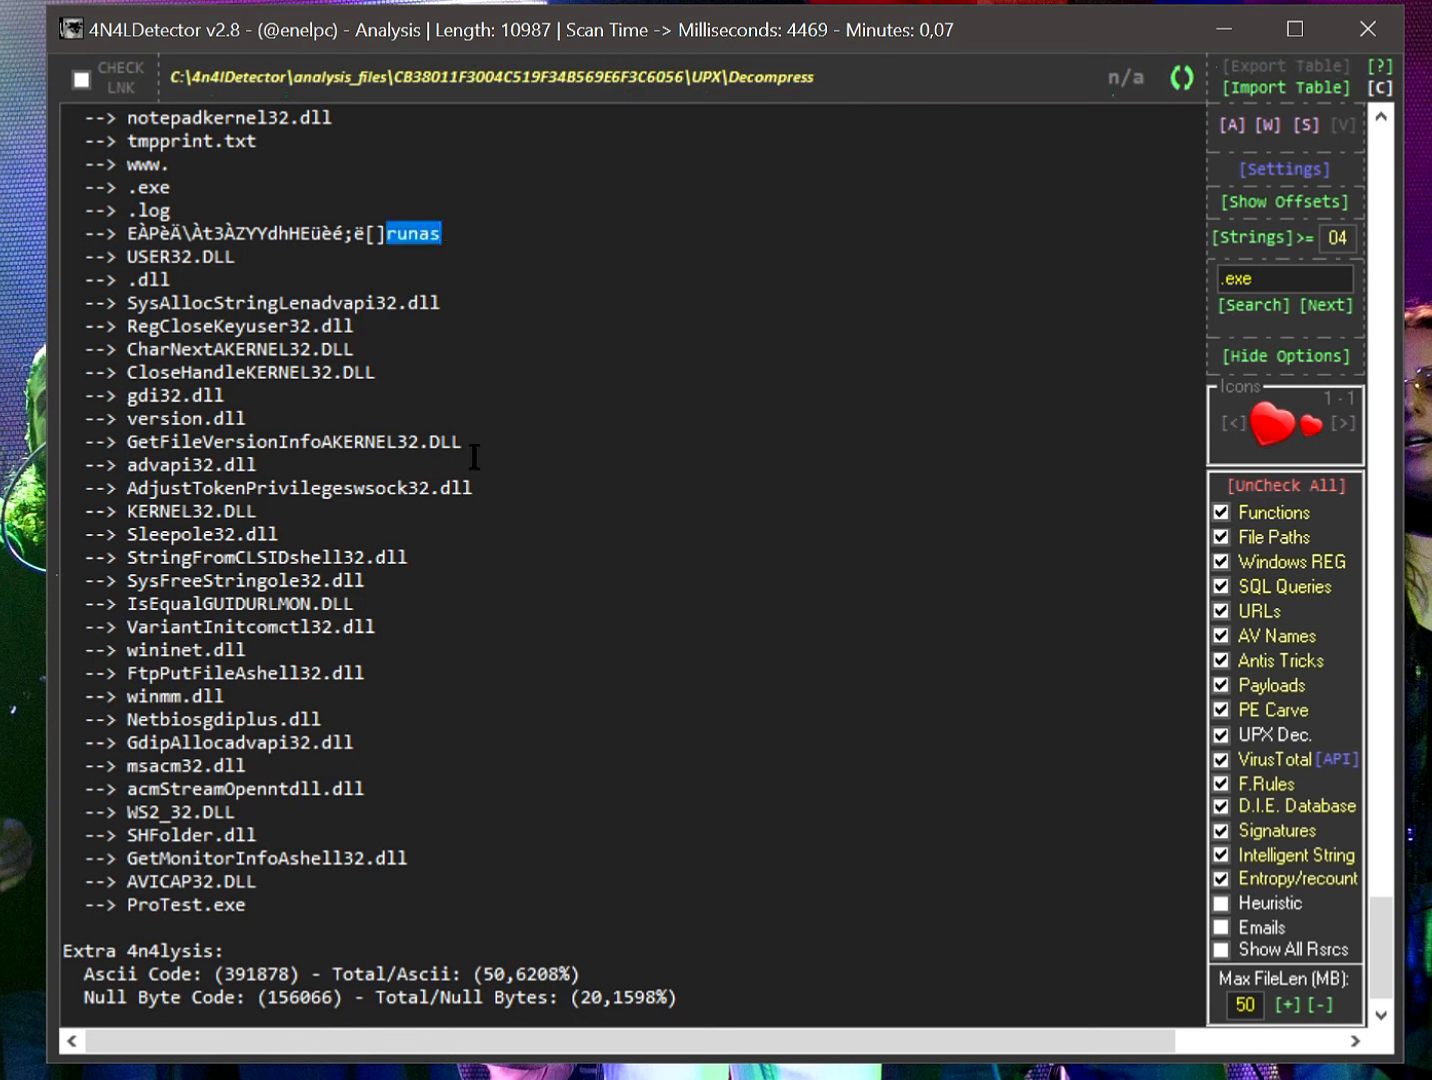